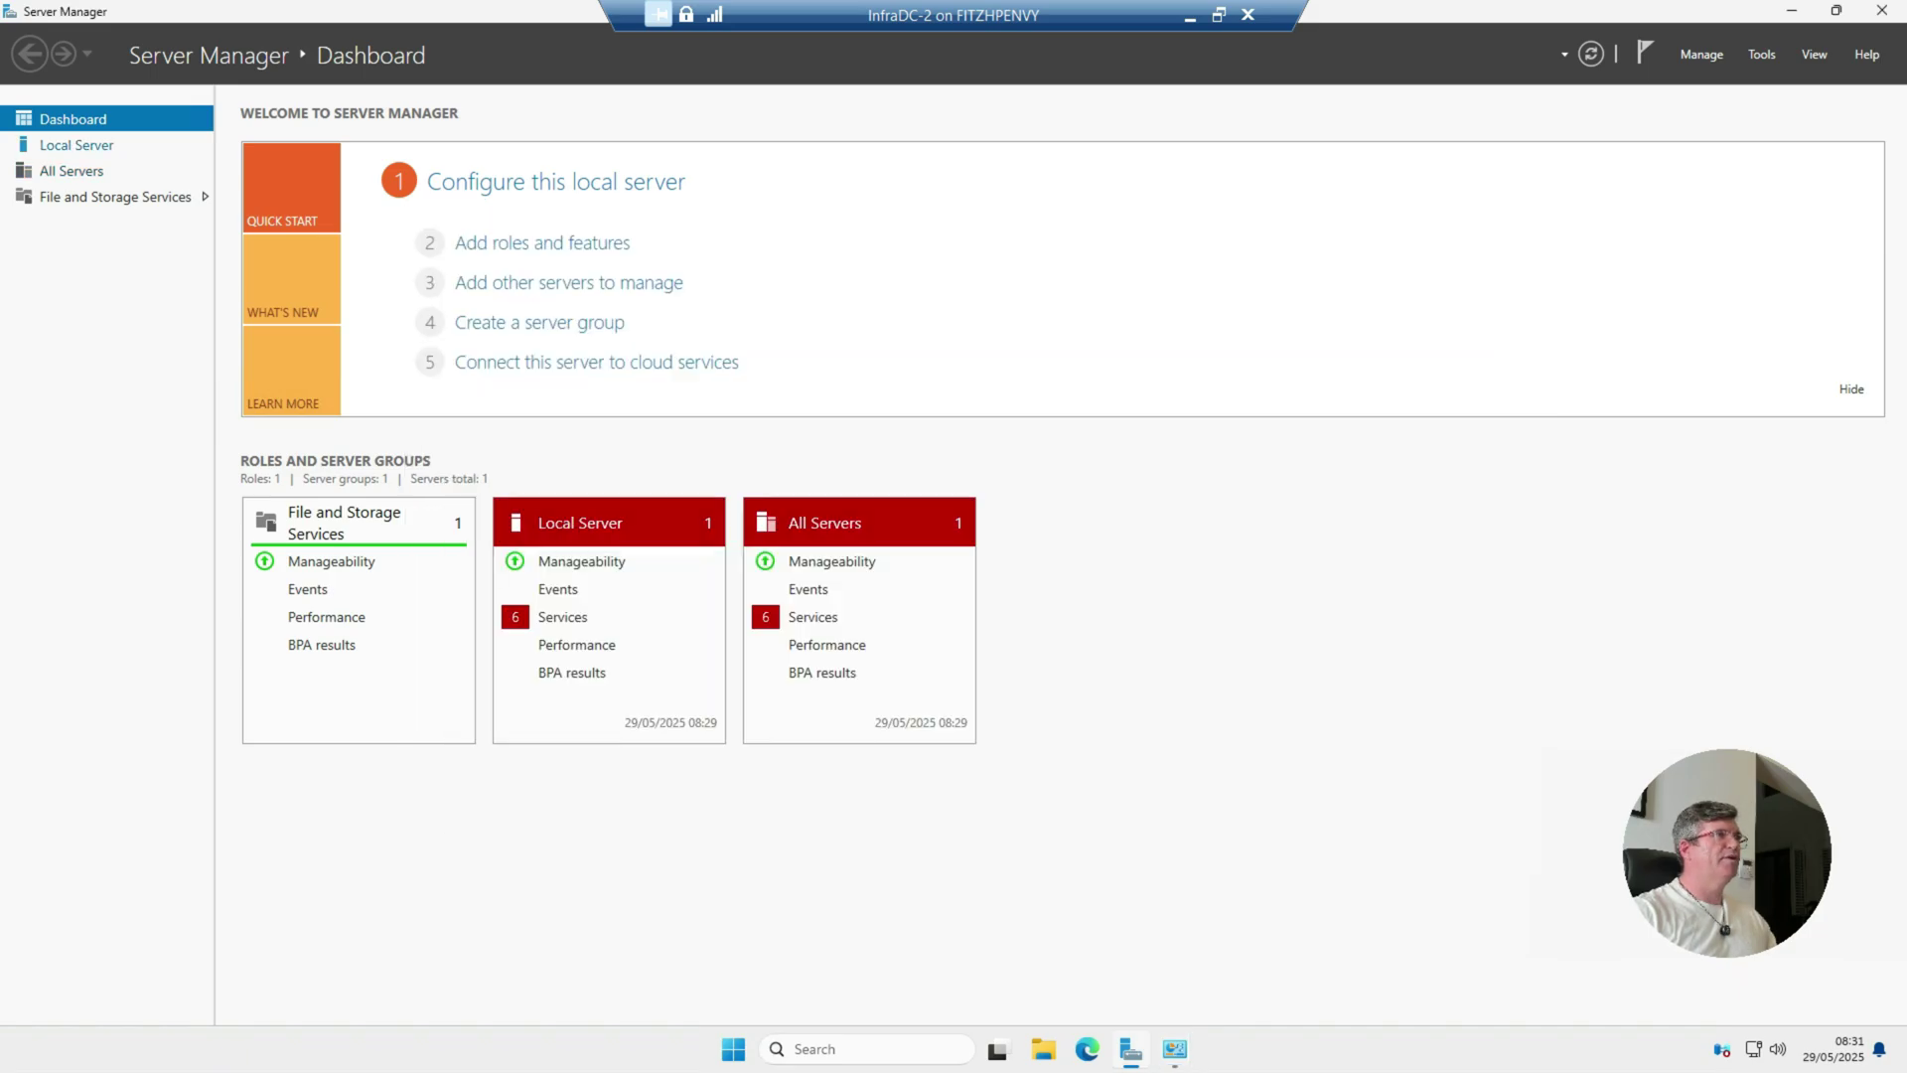
Step: Show the Local Server page with this machine's properties, events and services
click(77, 144)
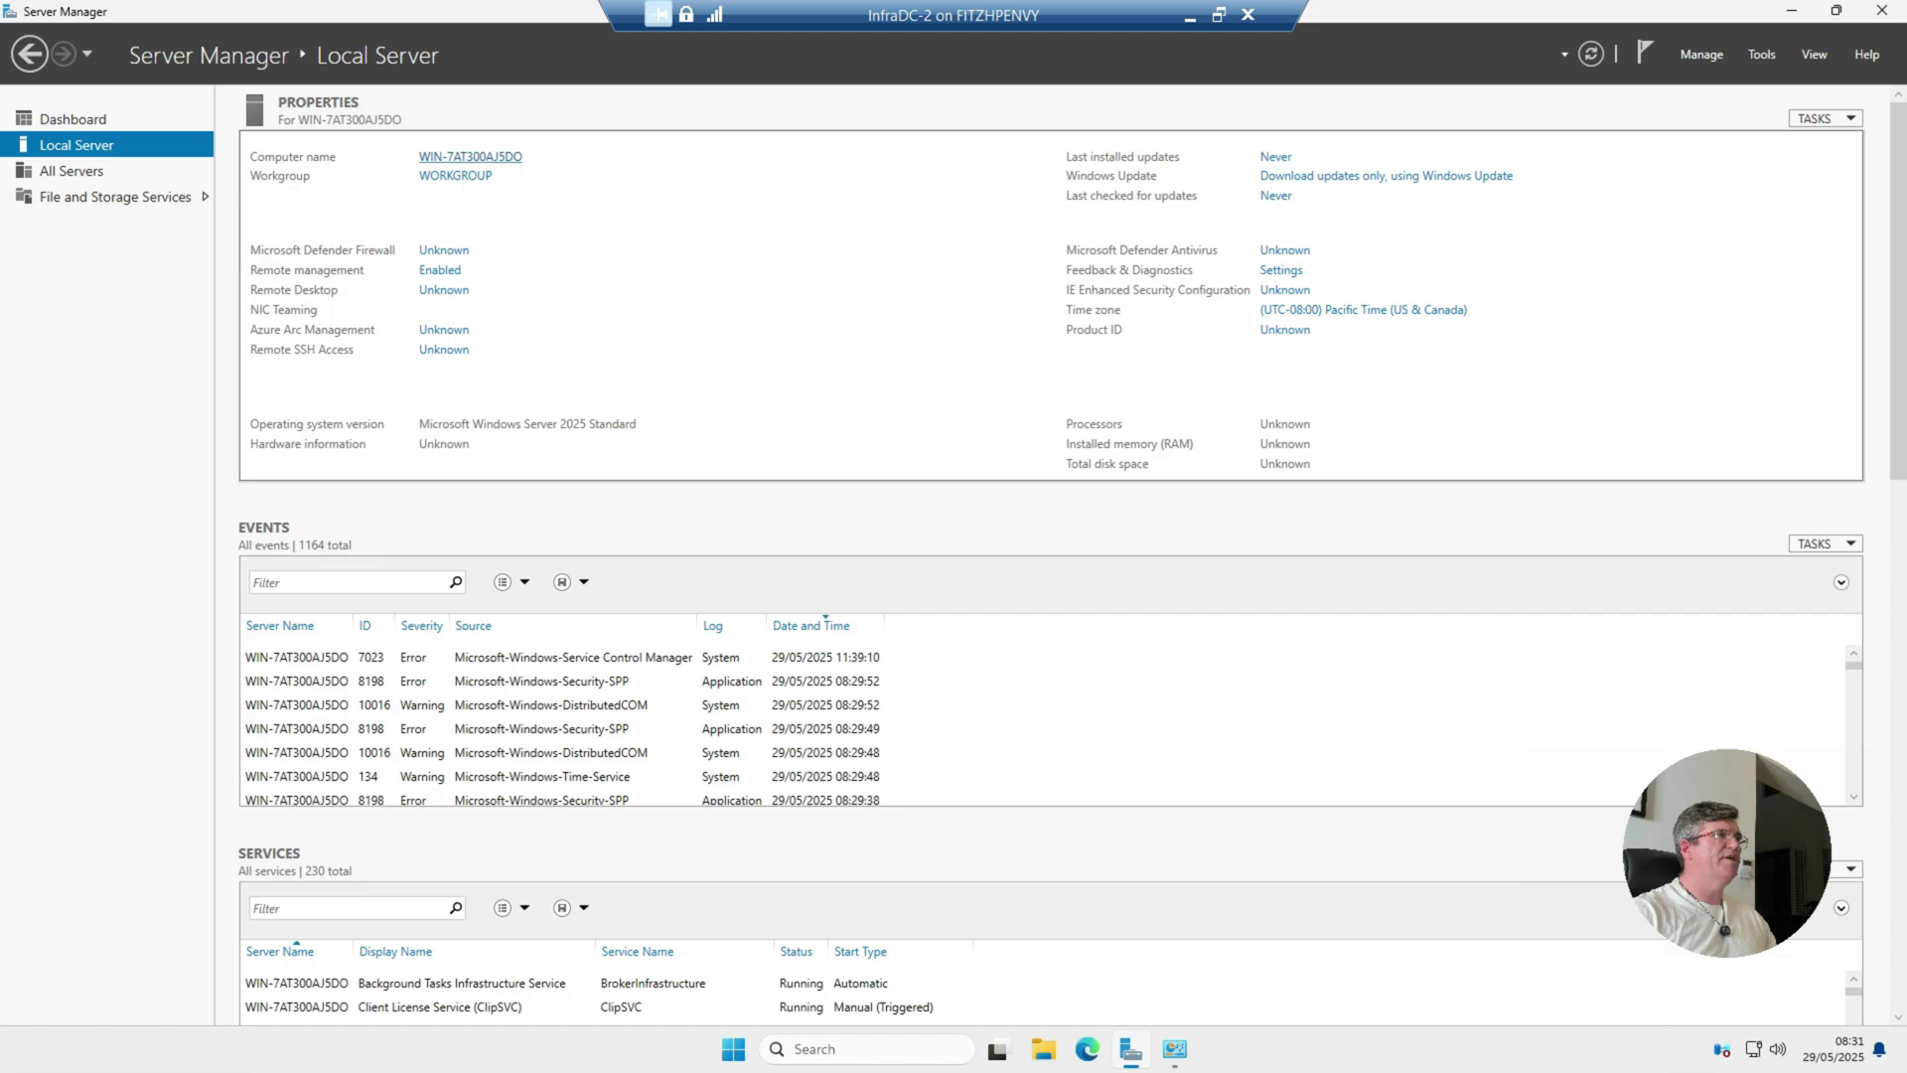
Step: Change the computer name to InfraDC-2
click(455, 176)
click(523, 448)
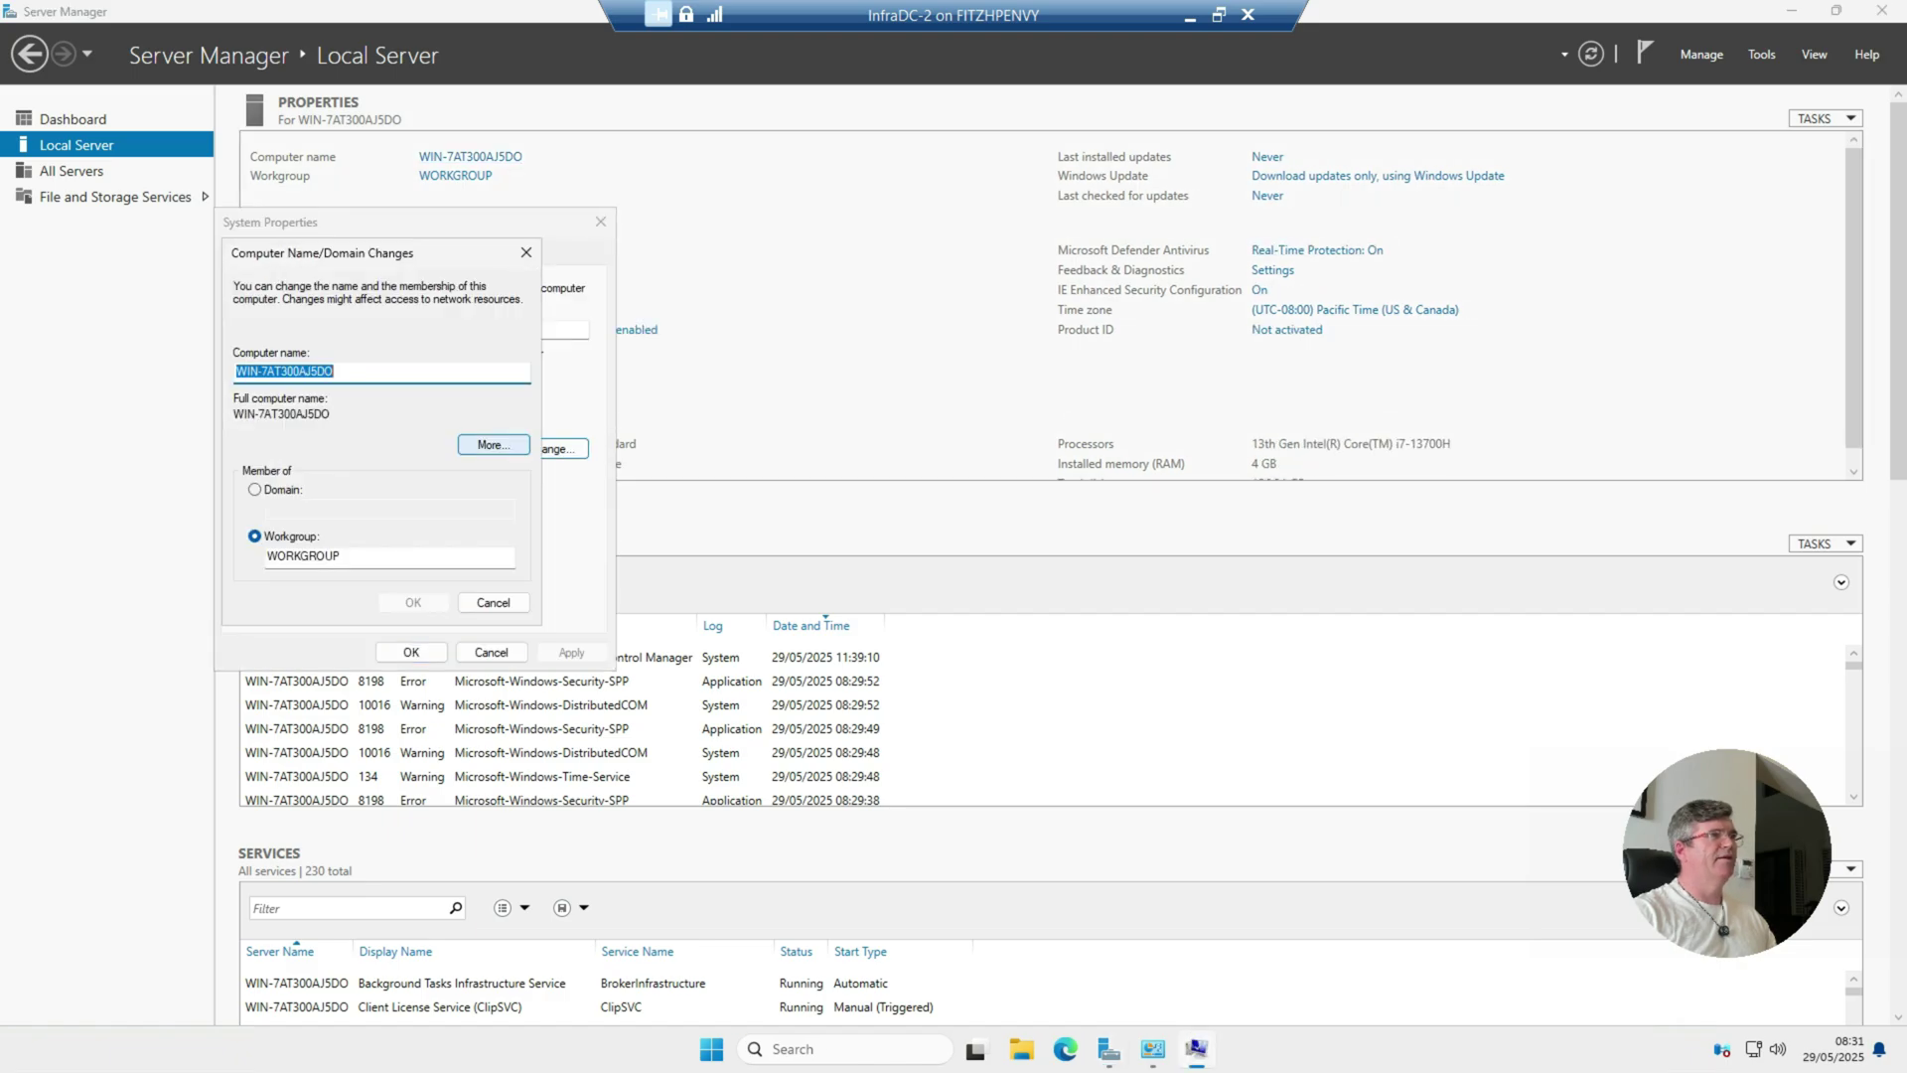
text(Infra)
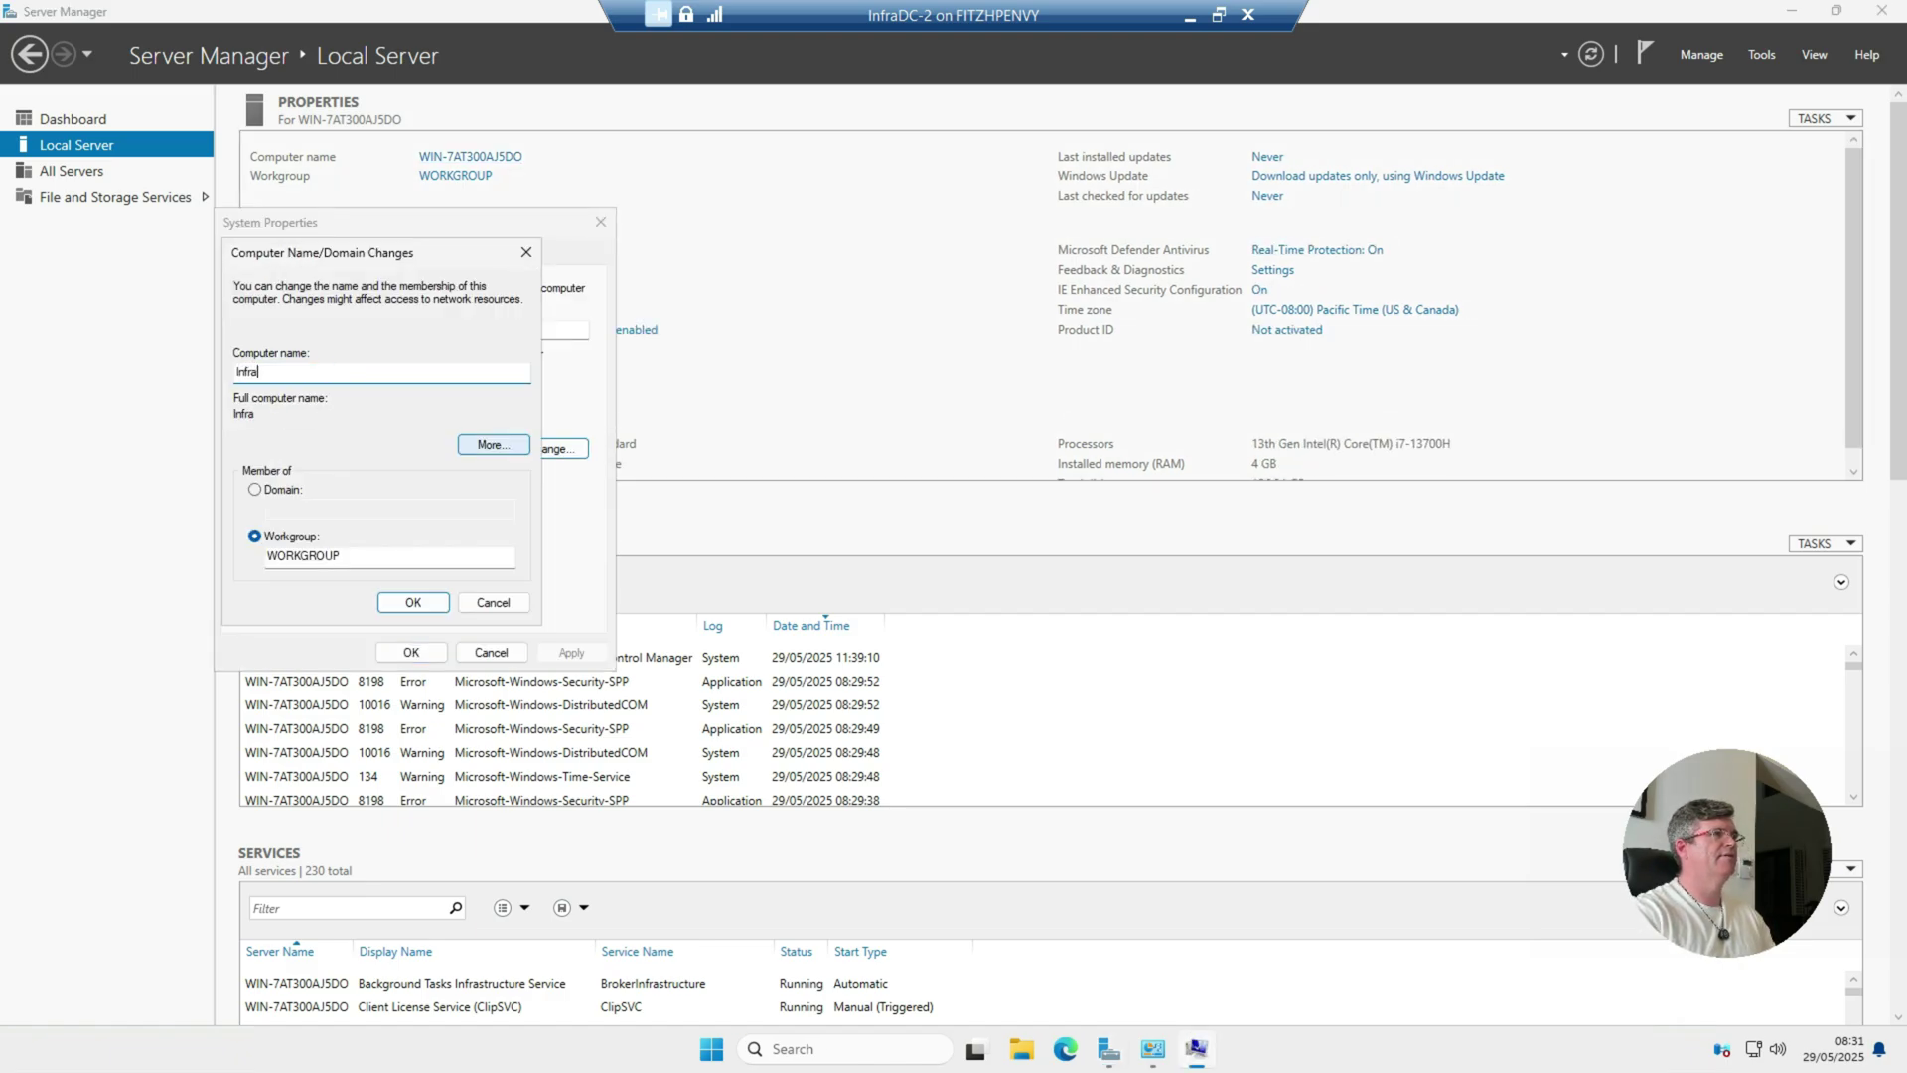
key(Caps_Lock)
text(DC)
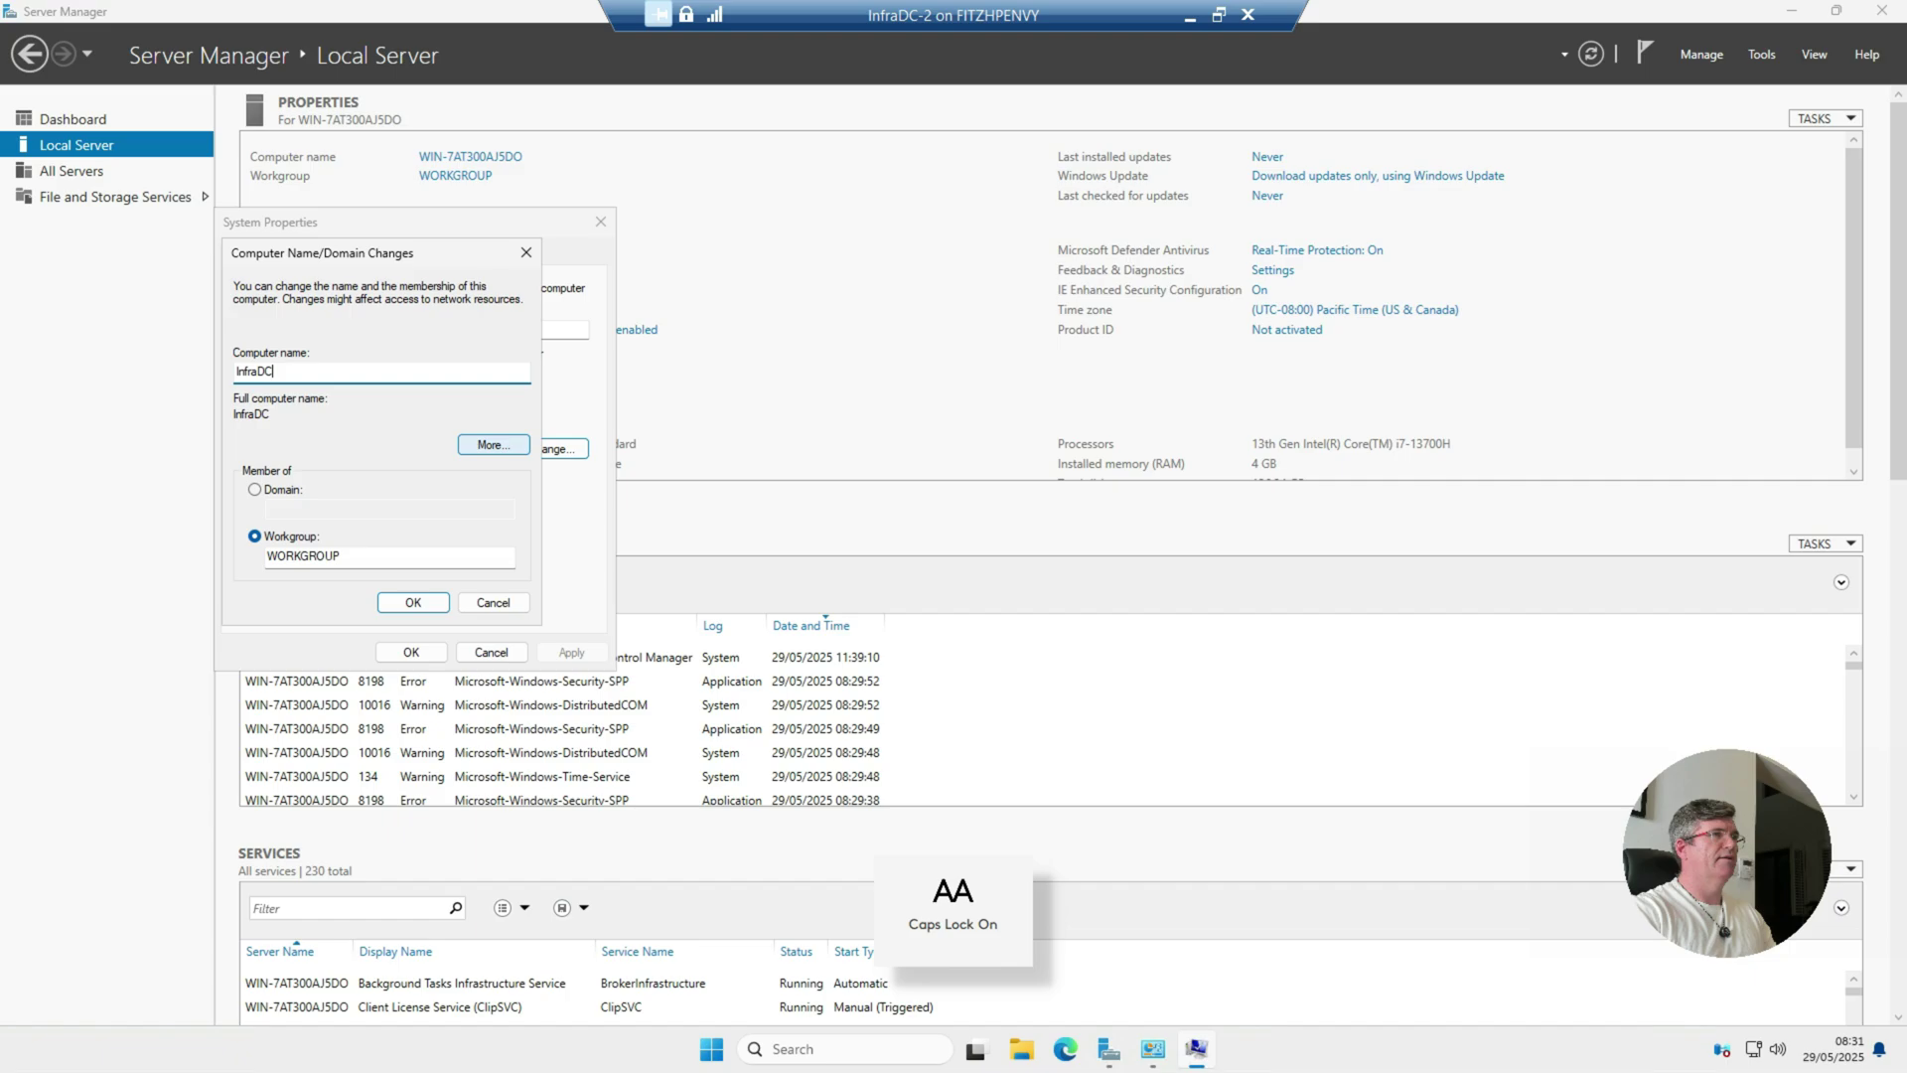
text(-2)
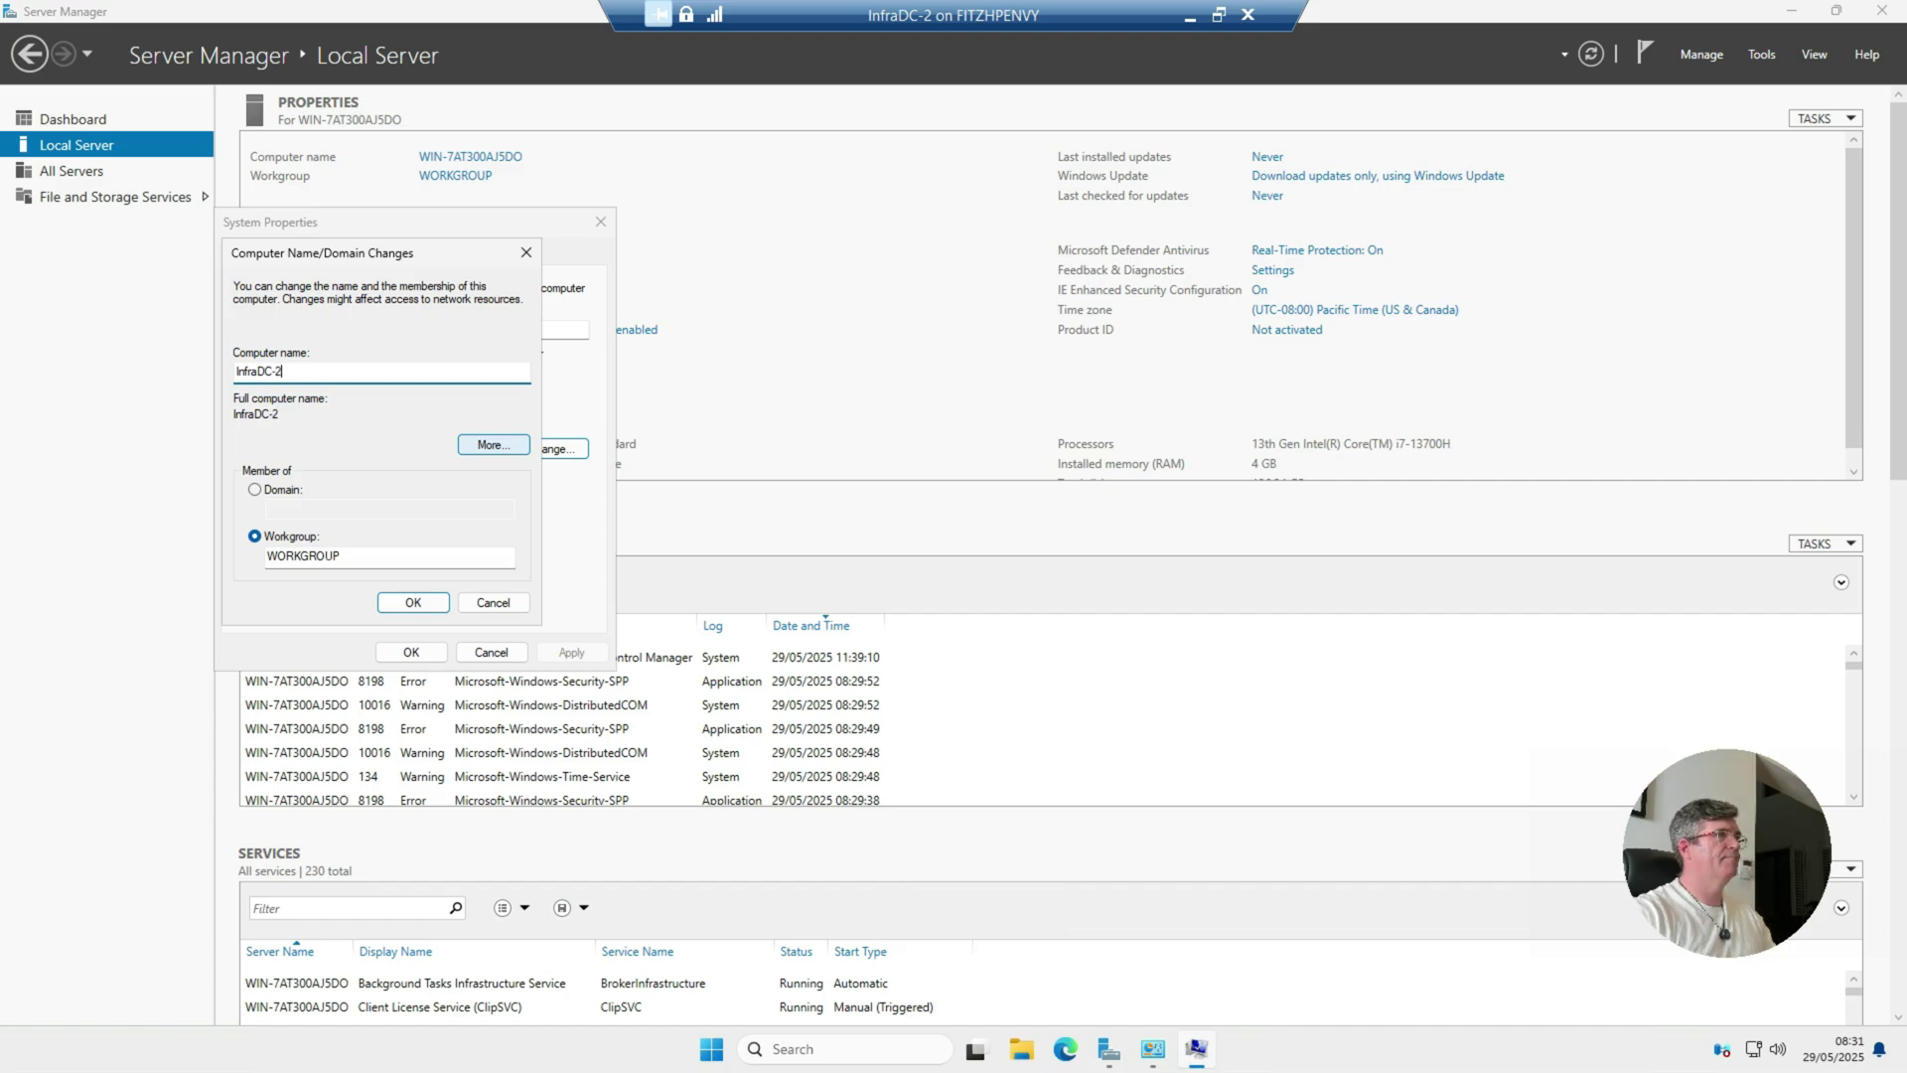
click(413, 601)
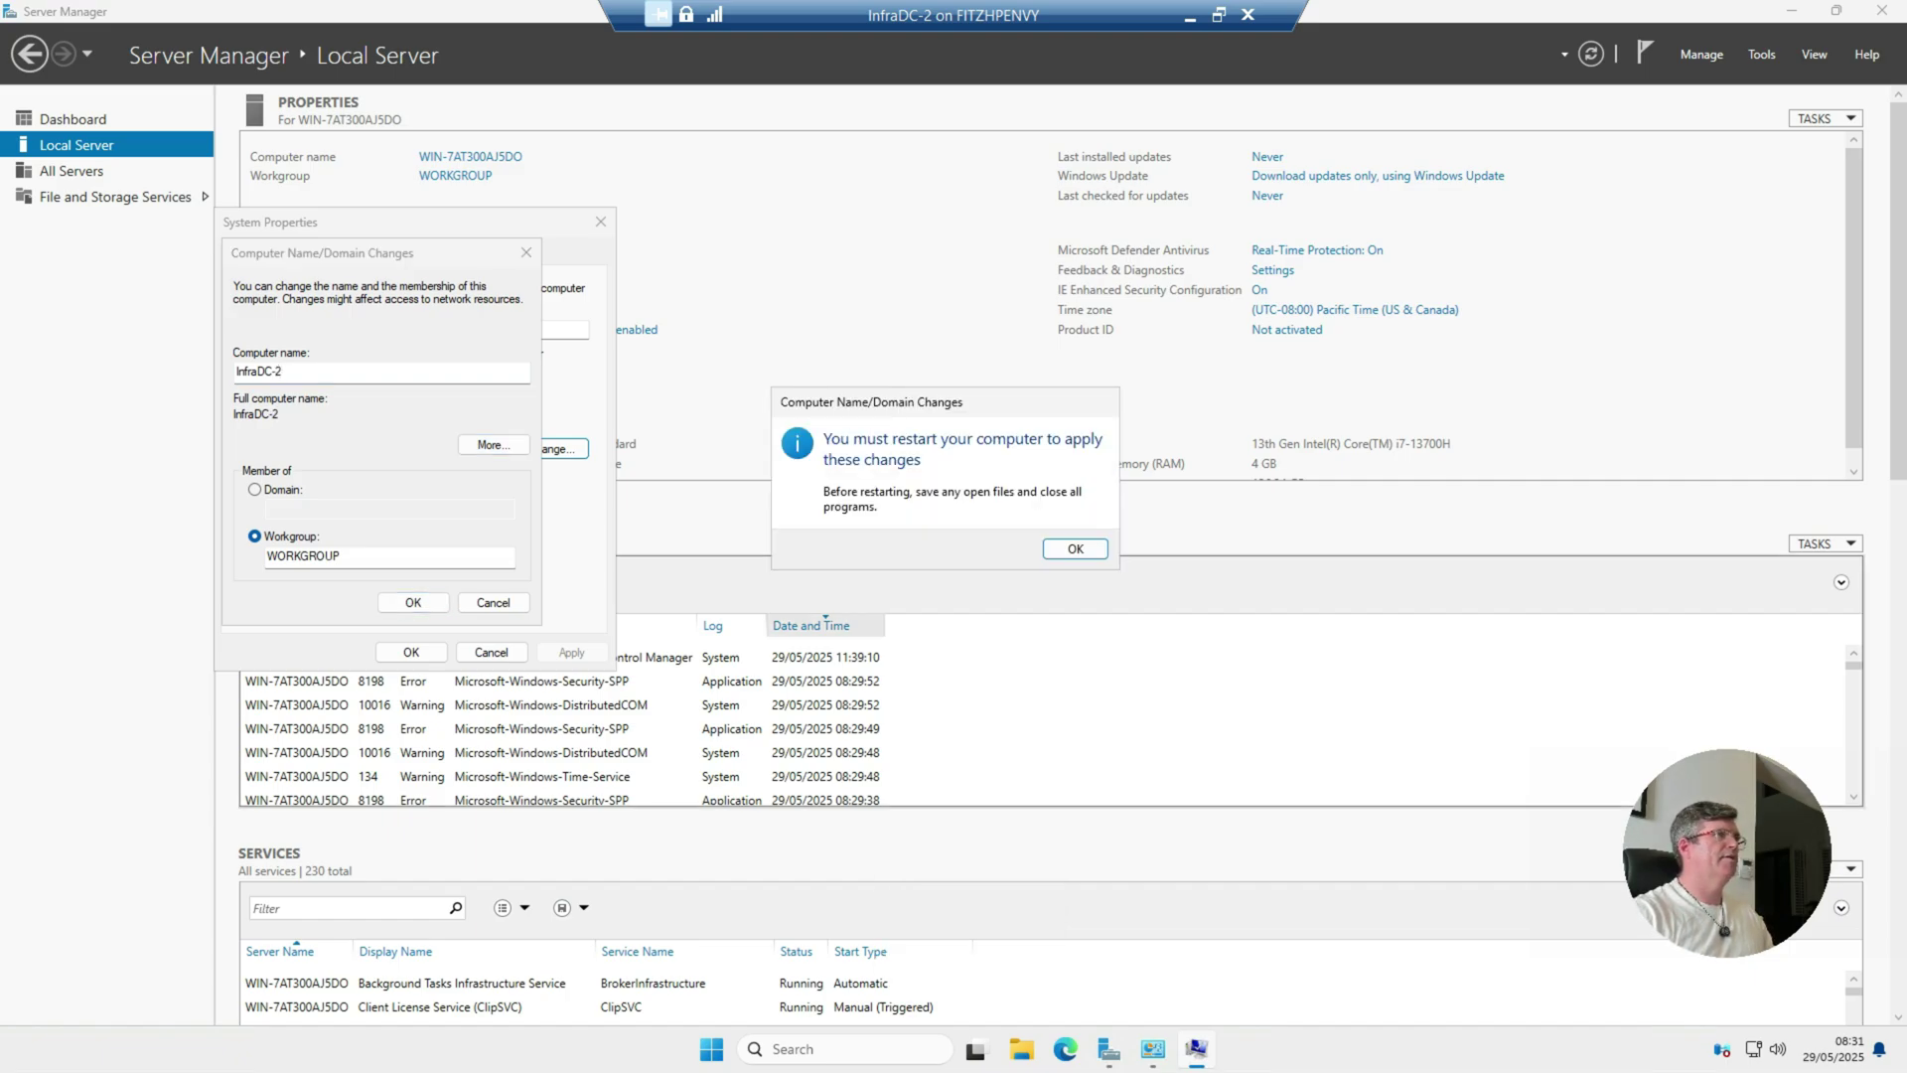
Step: Restart the server, sign back in, and switch the VM connection to full screen
key(Return)
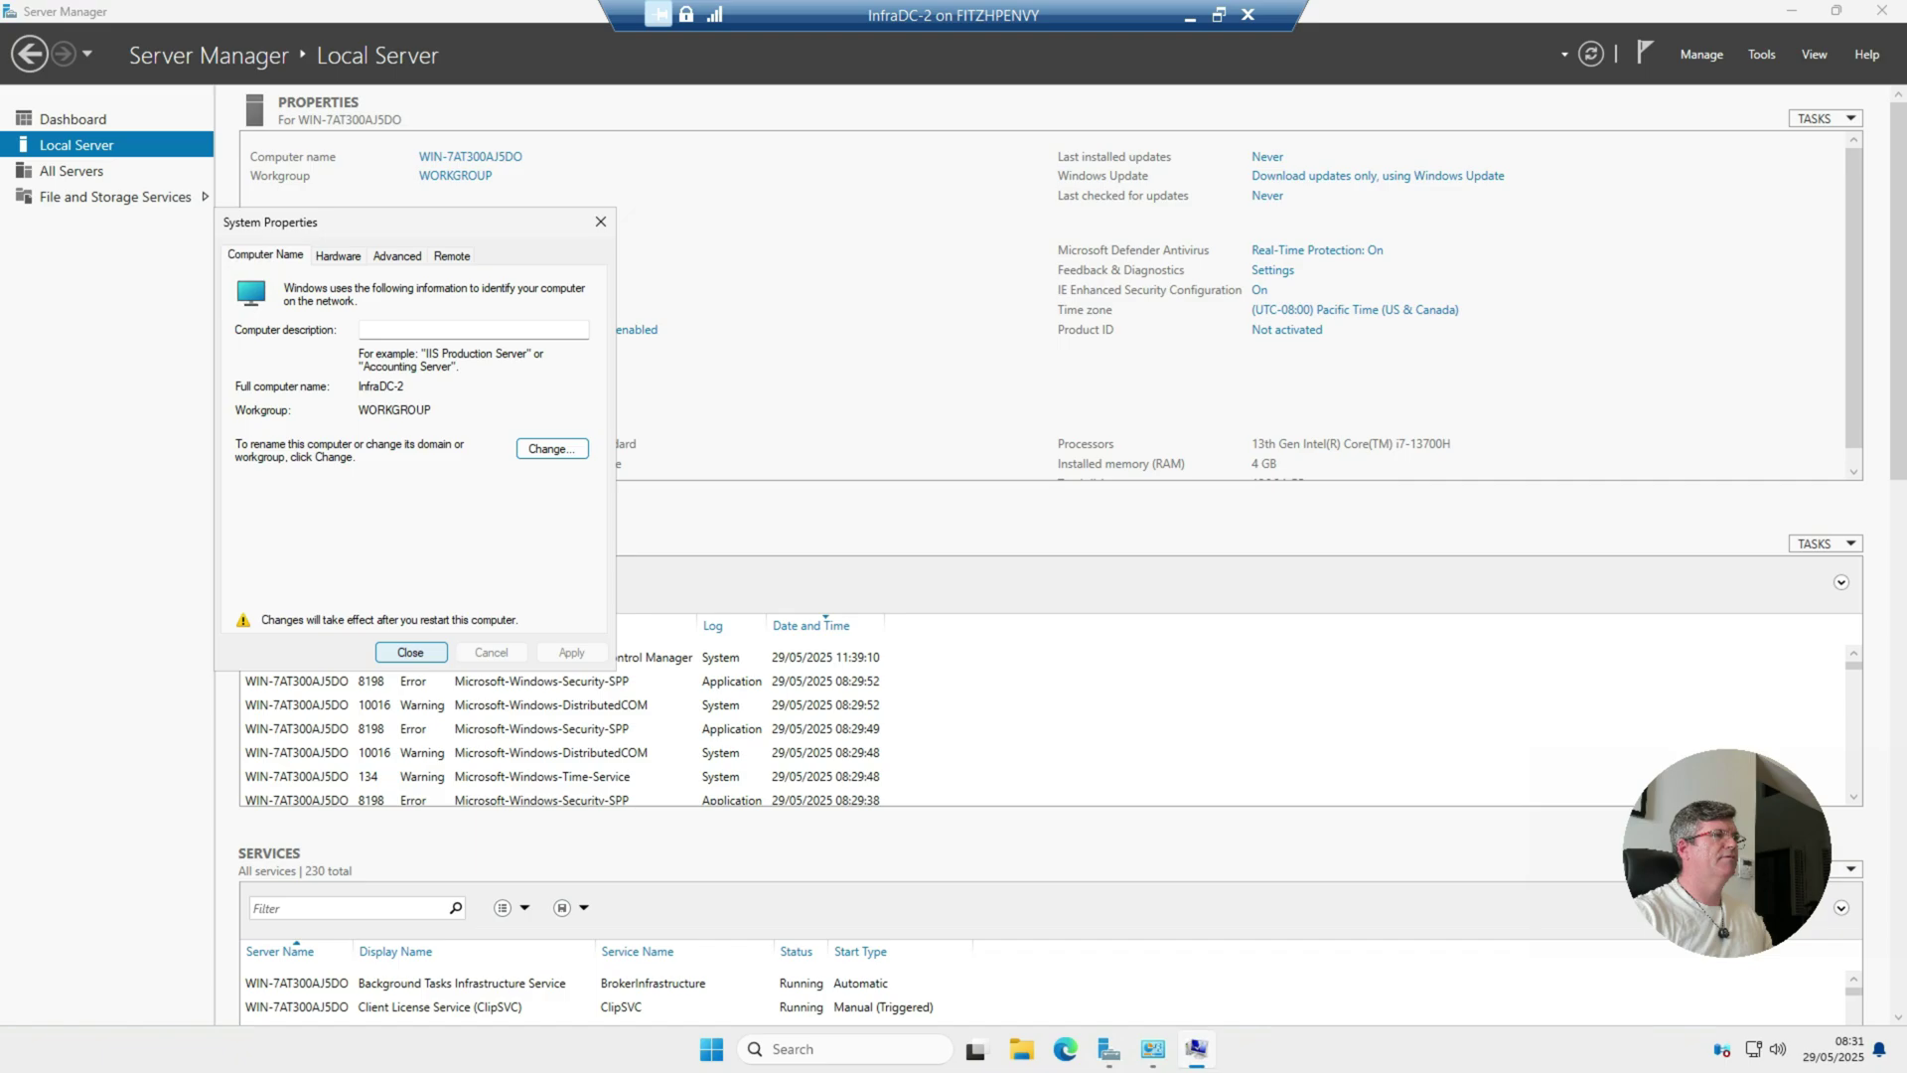
key(Return)
click(954, 540)
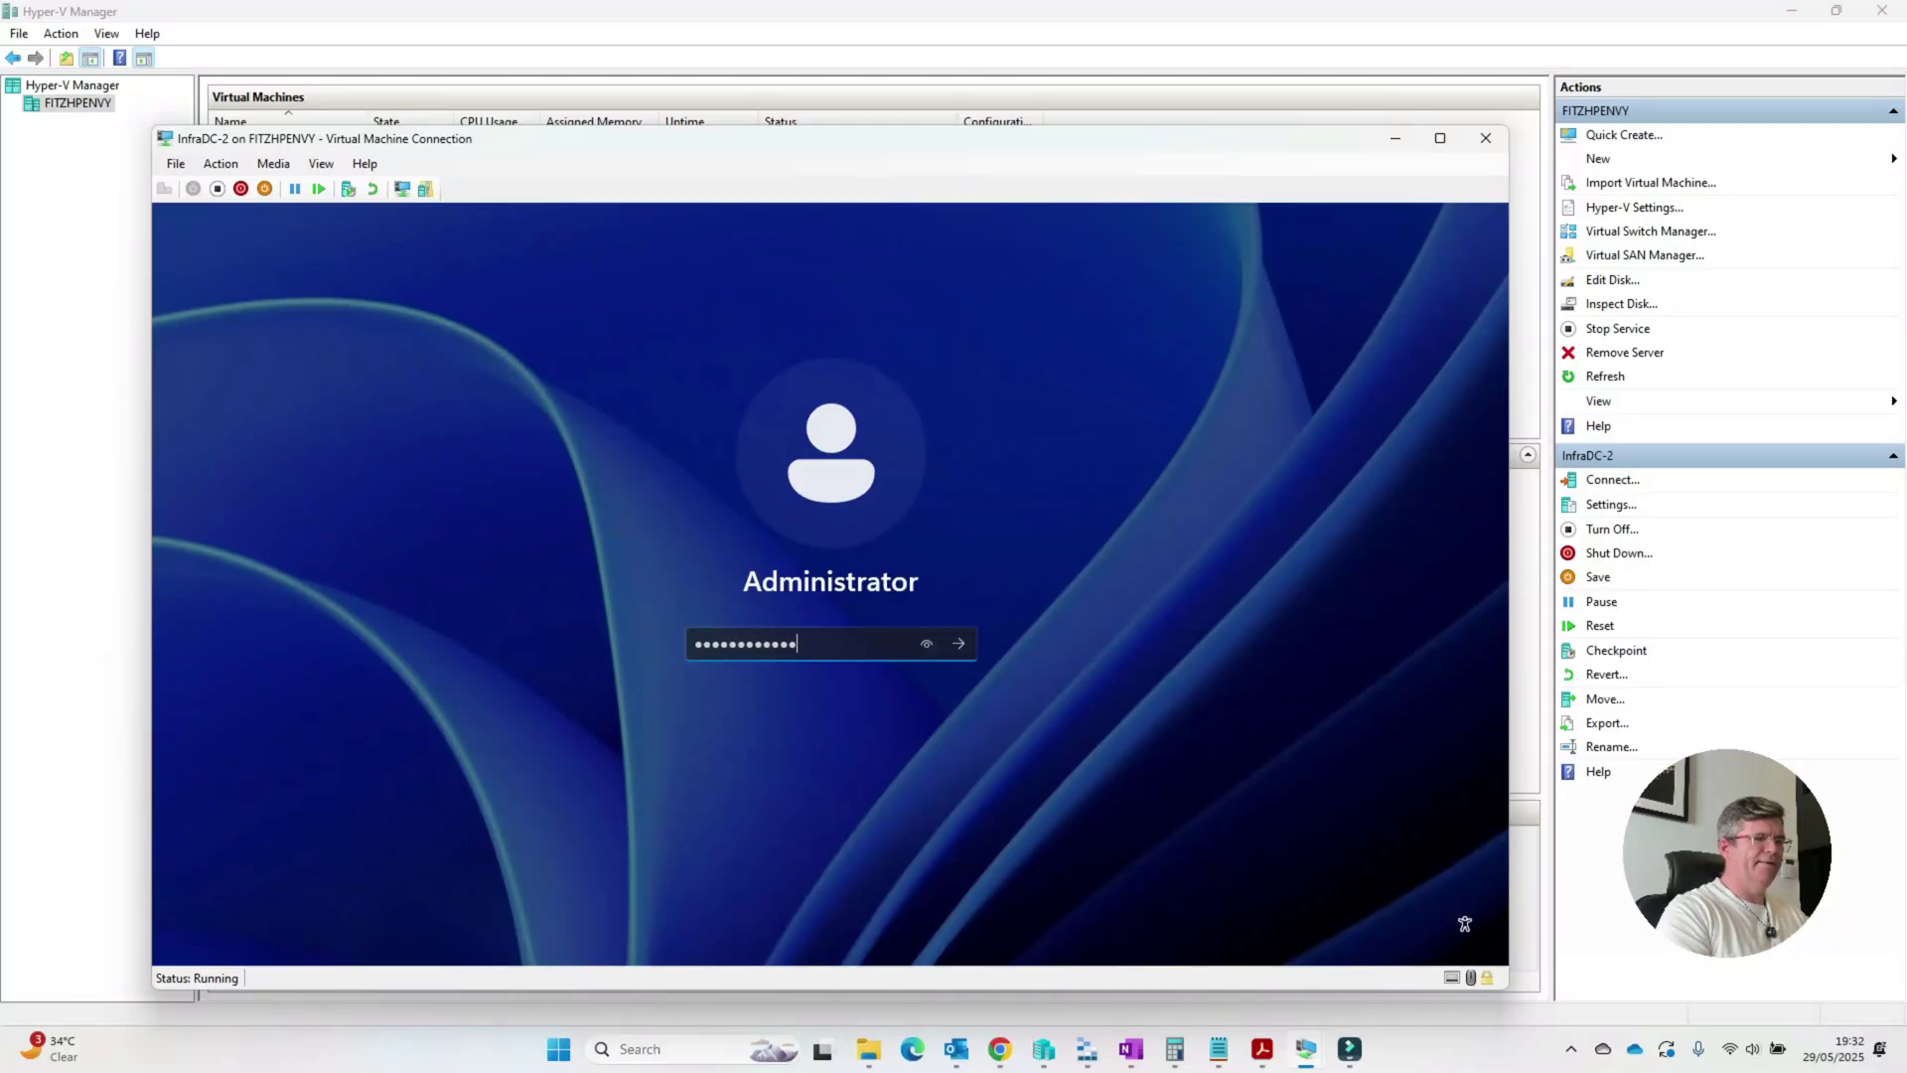
key(Return)
click(324, 165)
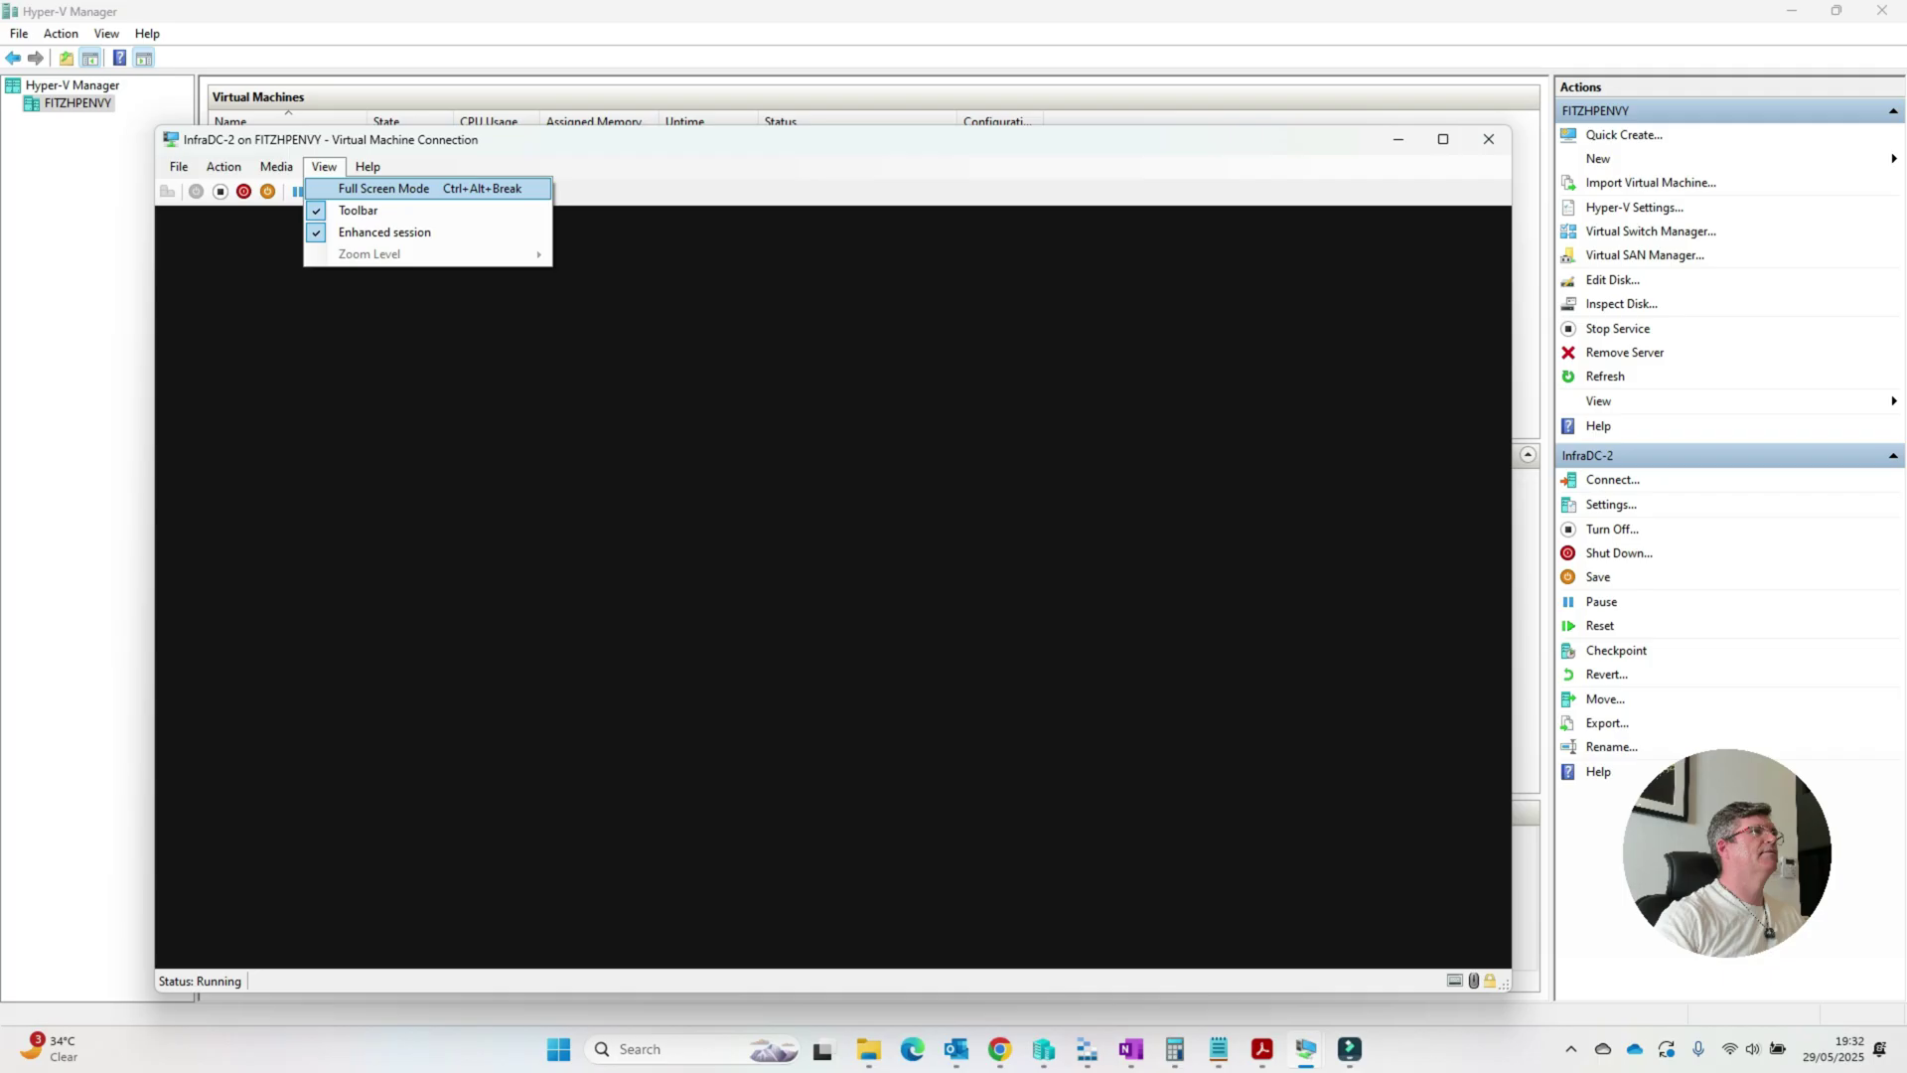
click(367, 189)
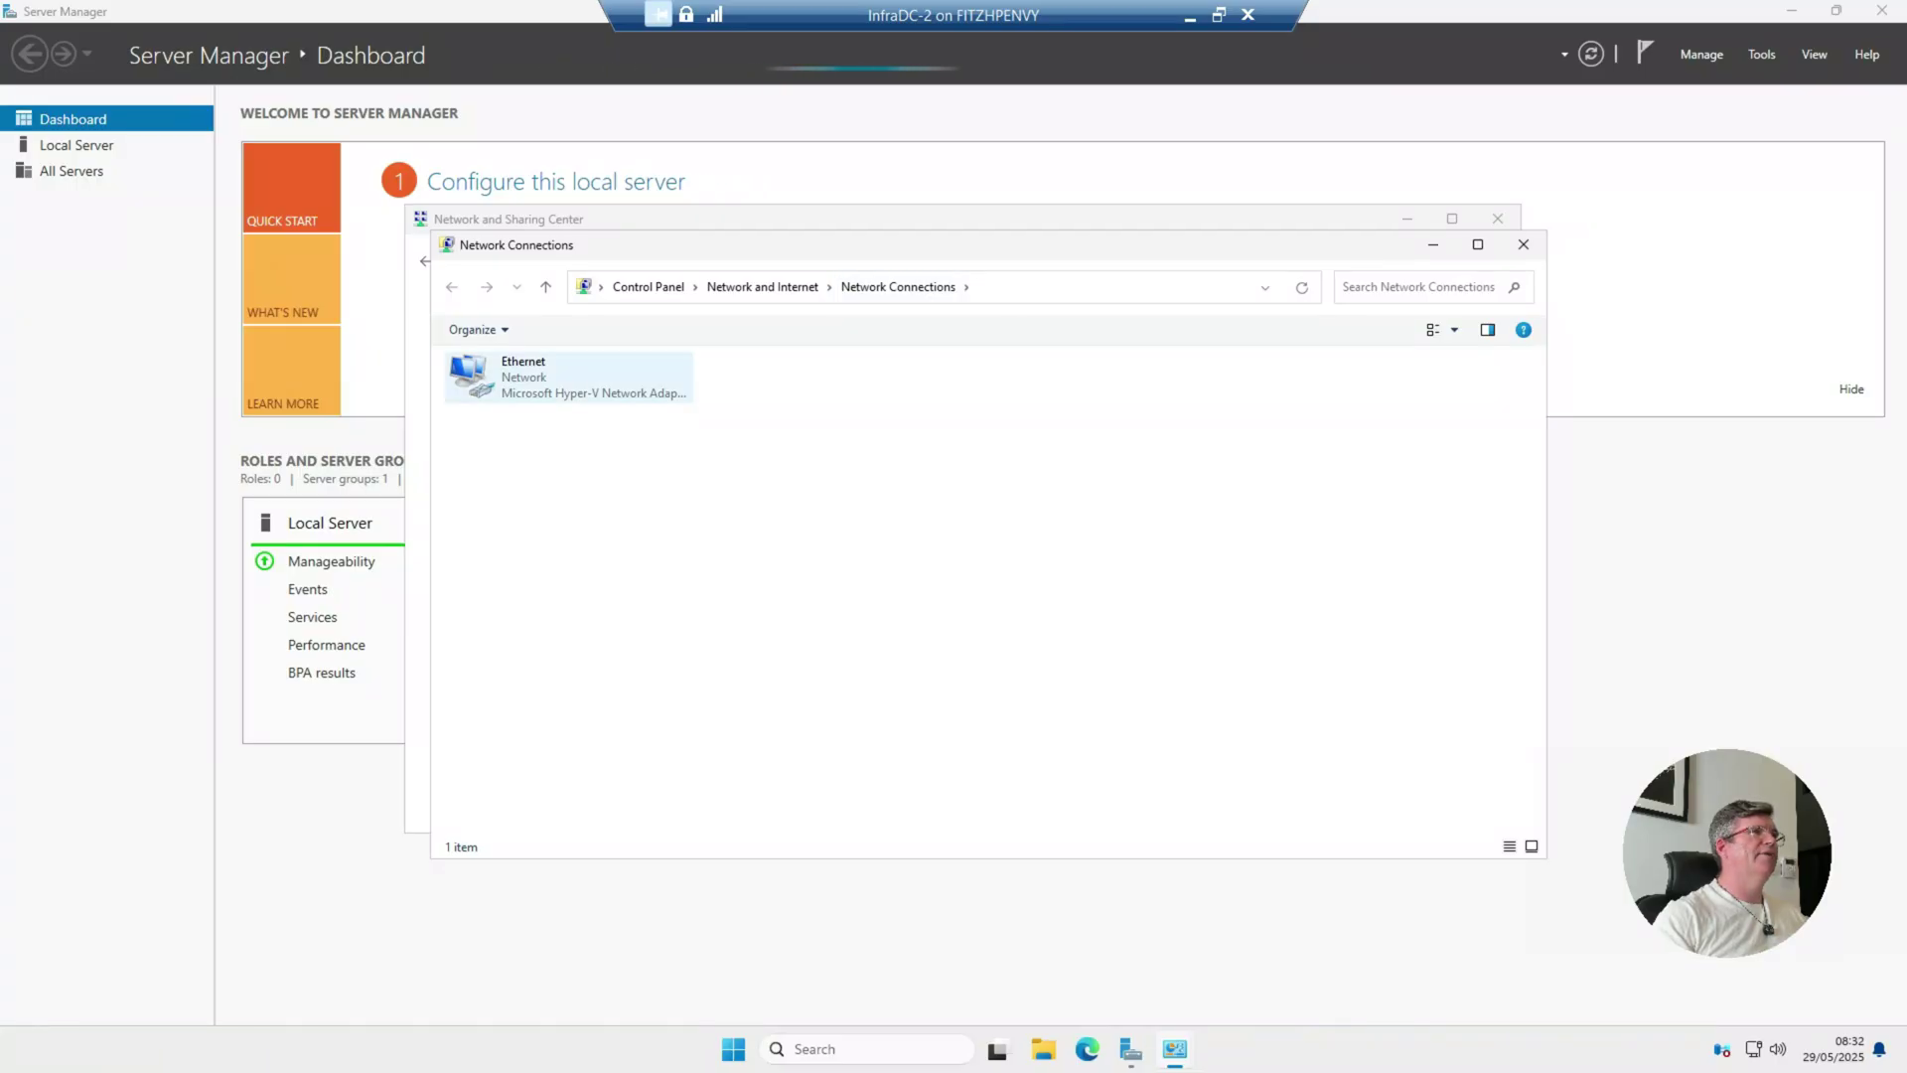
Step: Give Ethernet IPv4 static address 192.168.1.11, mask 255.255.255.0, gateway 192.168.1.1
right_click(511, 378)
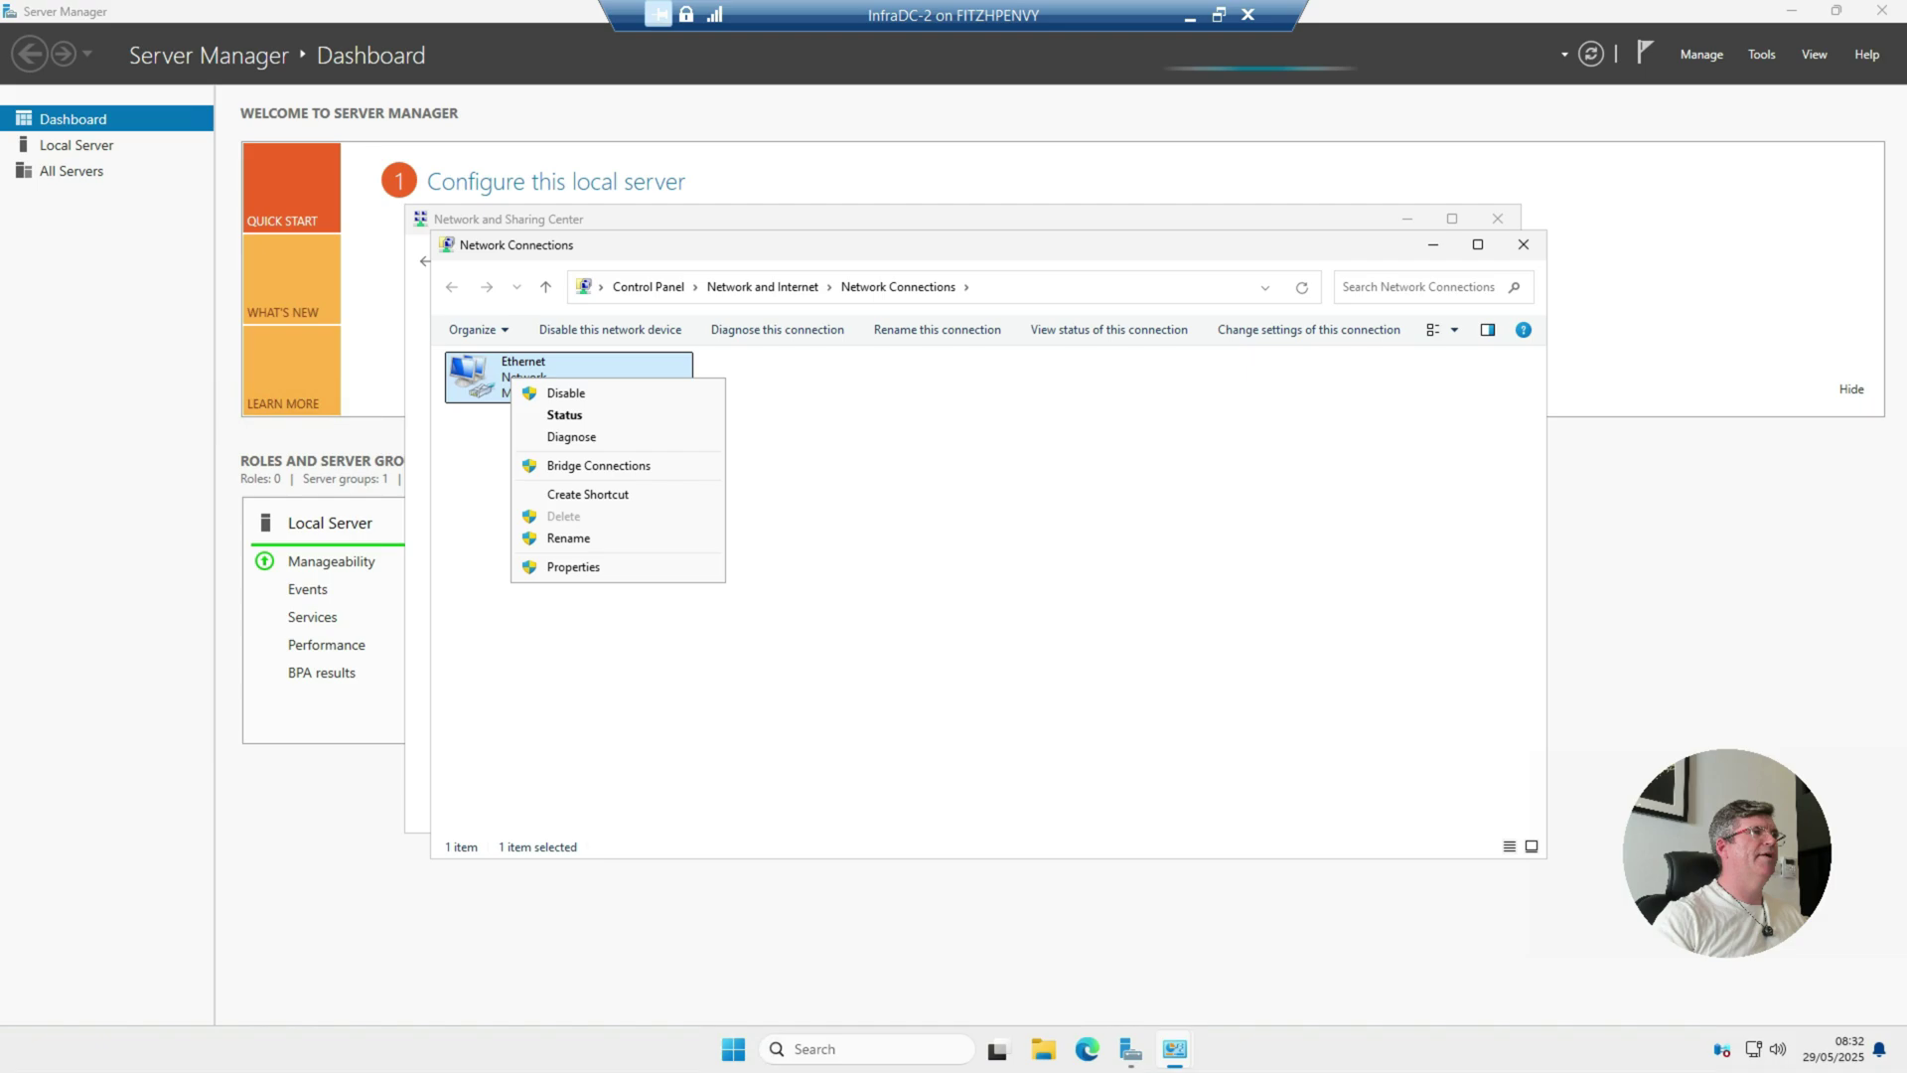
click(573, 566)
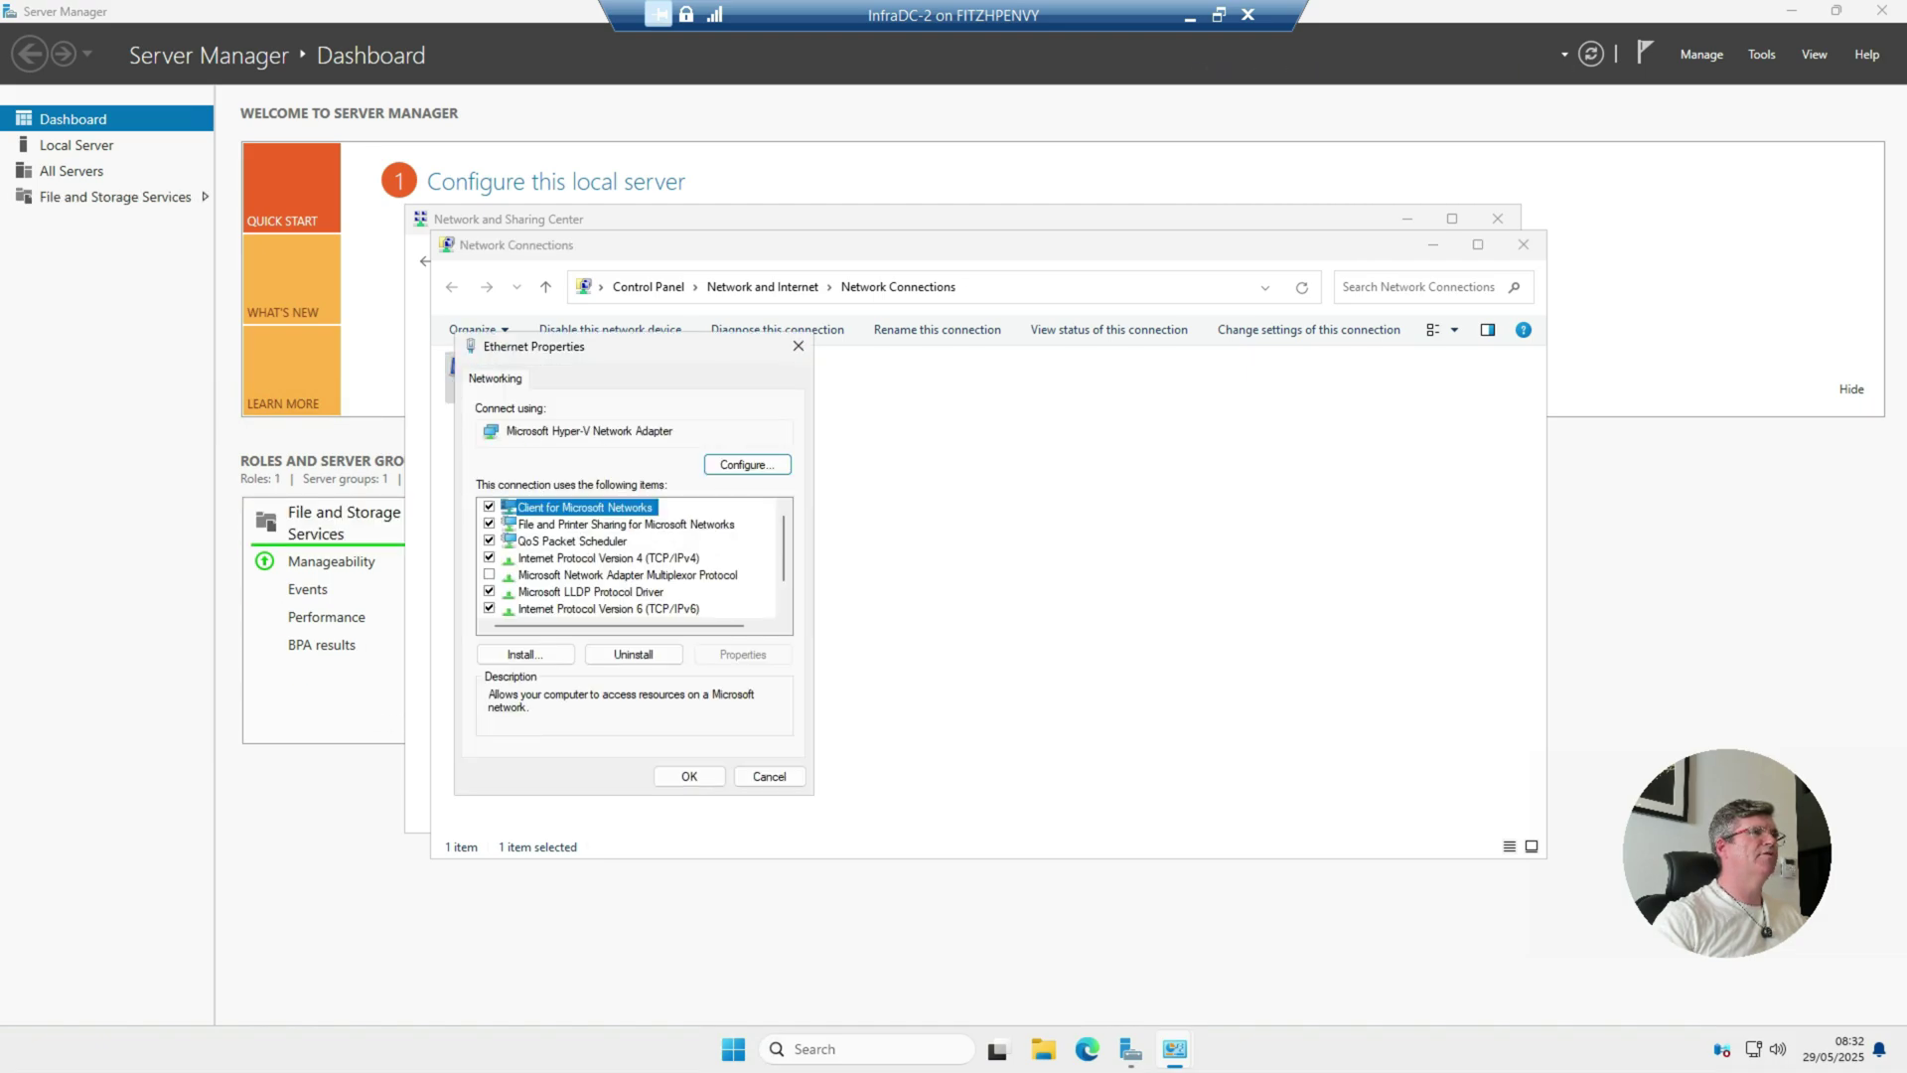
click(608, 557)
click(743, 653)
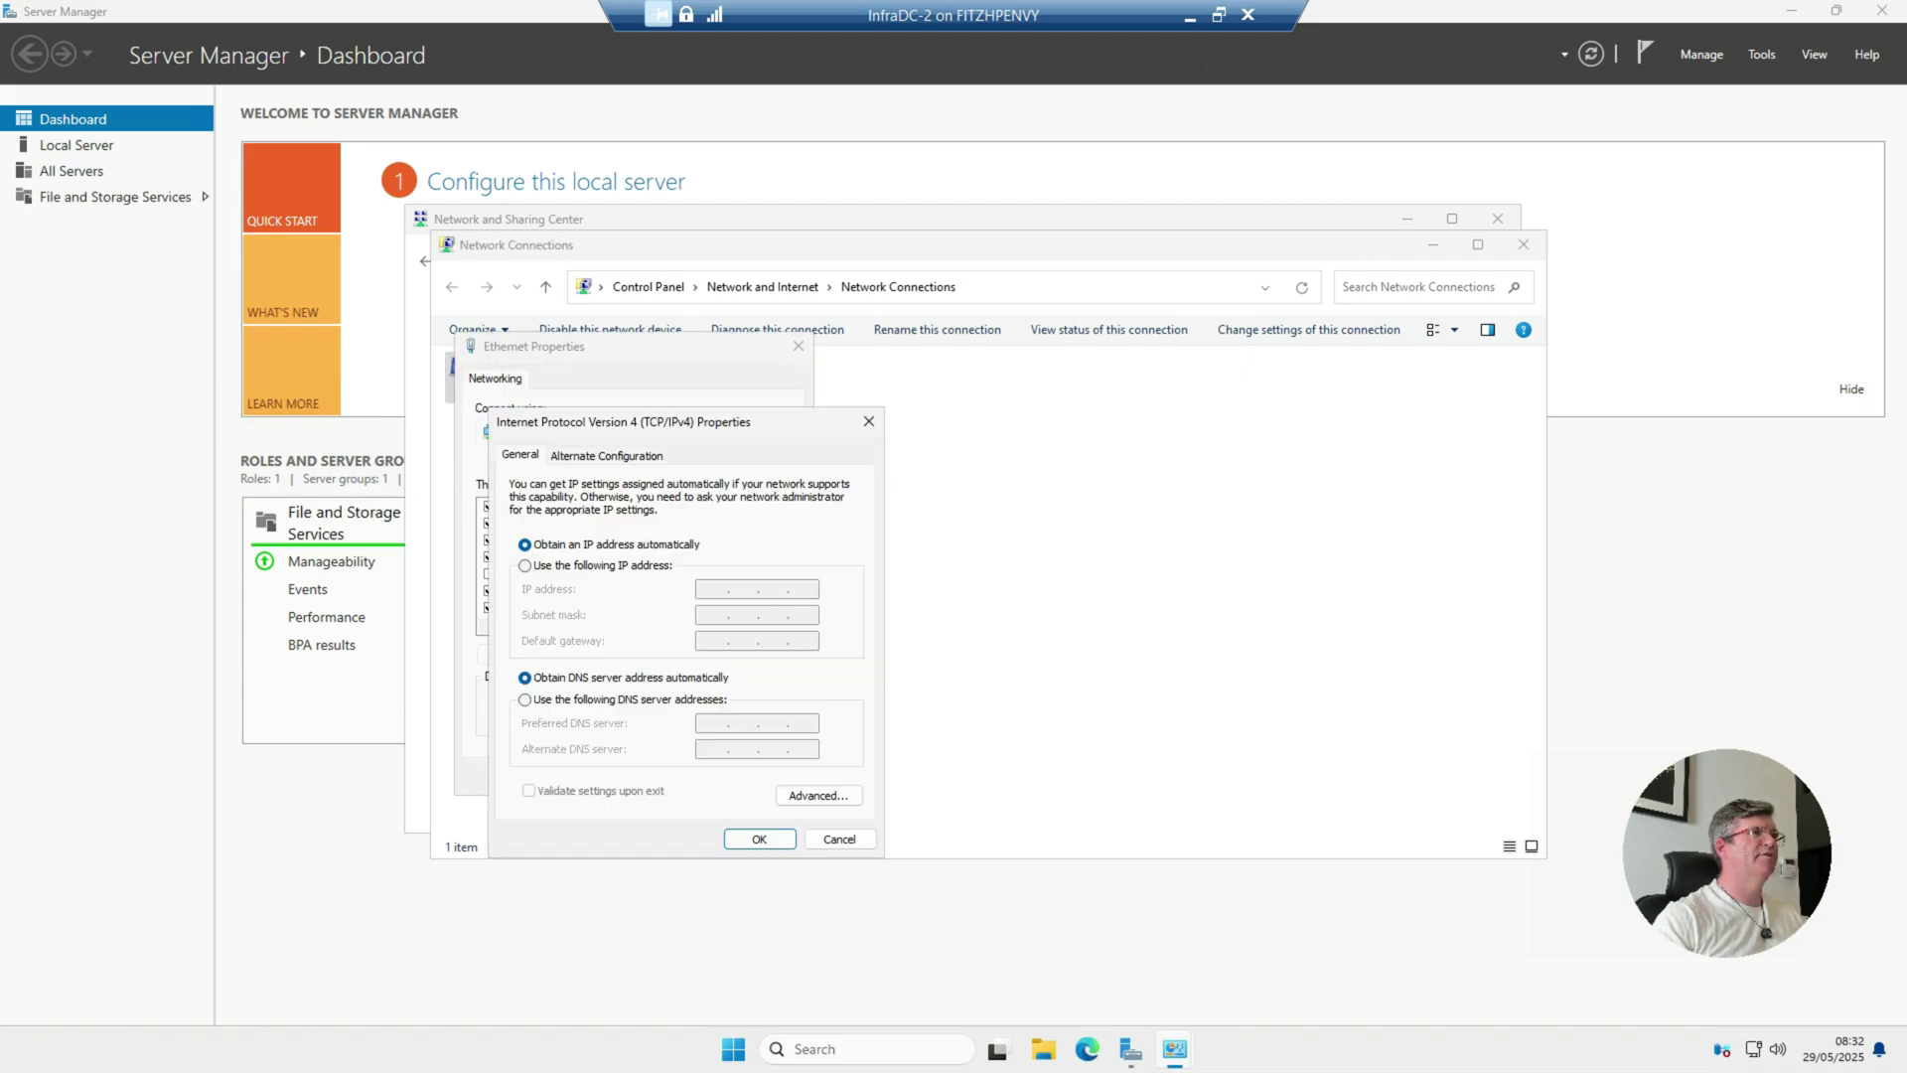
click(524, 565)
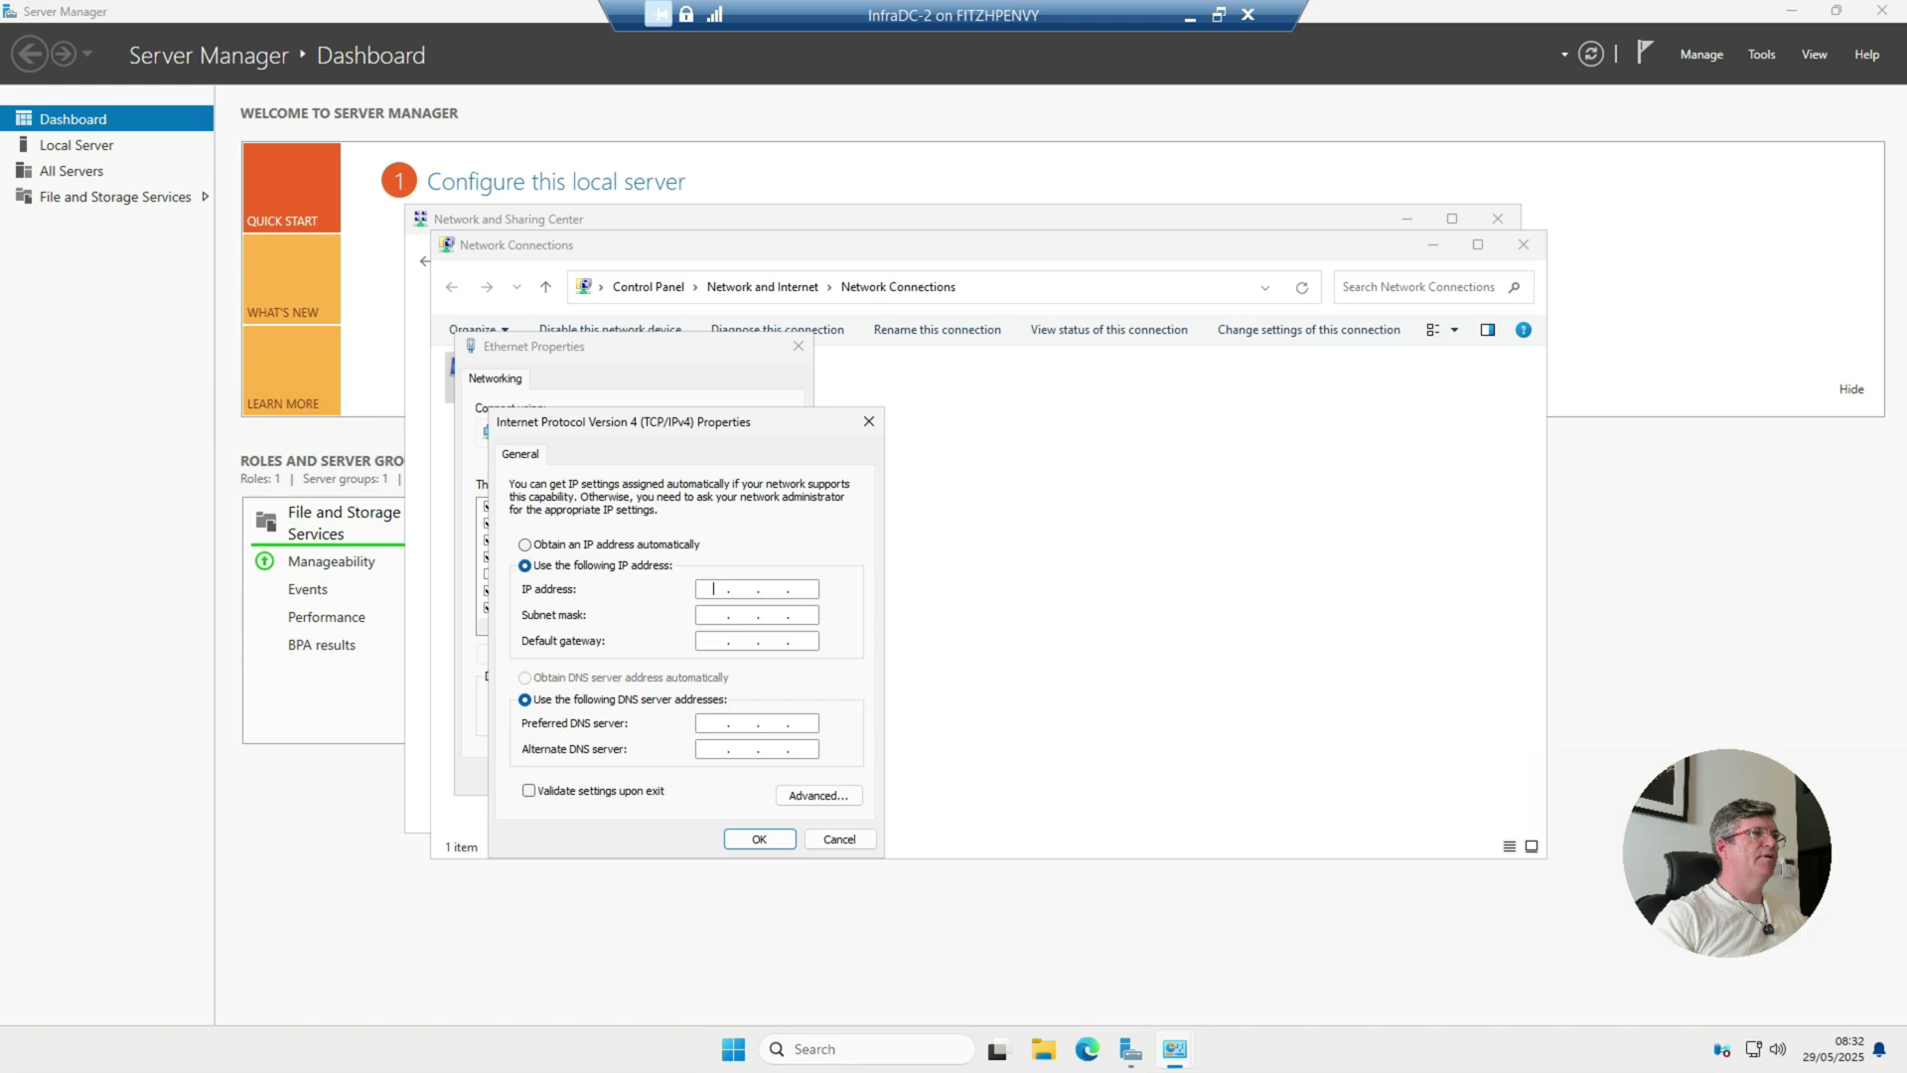
text(192 . )
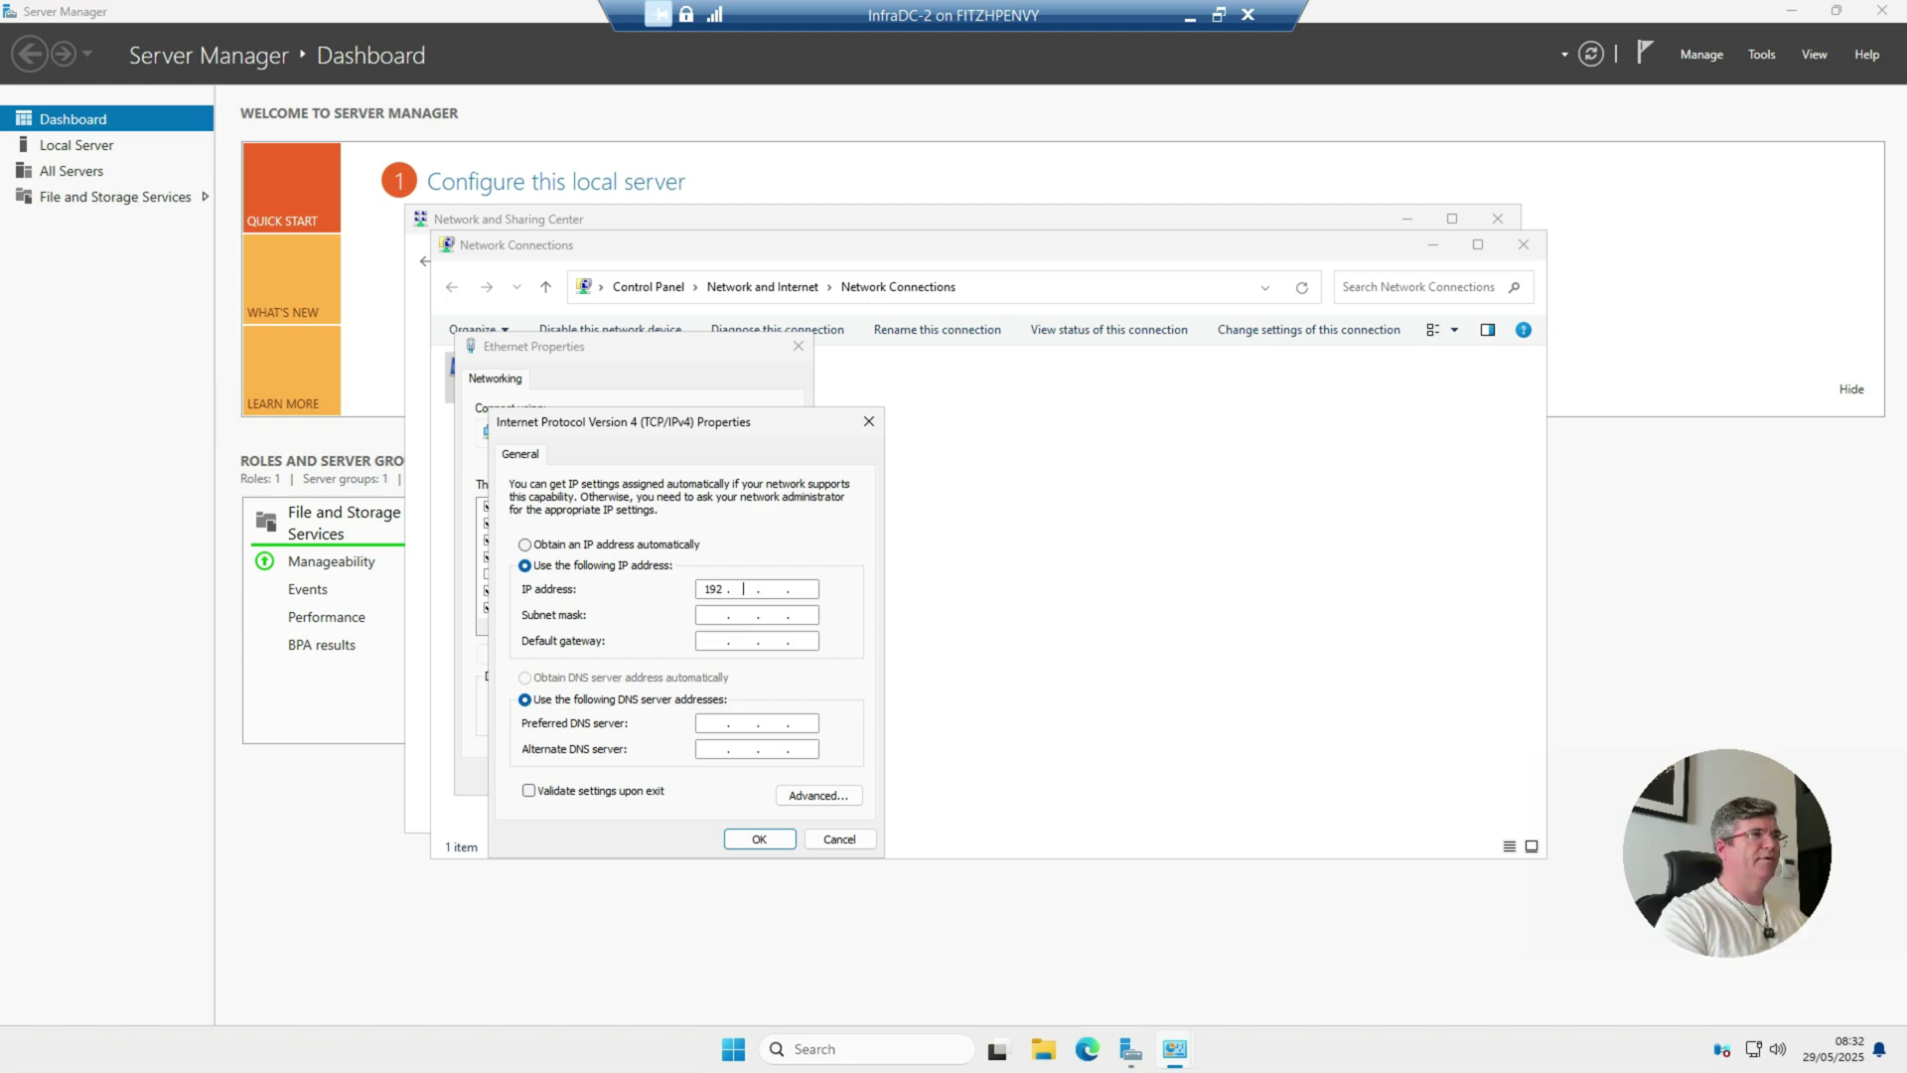
text(168 . )
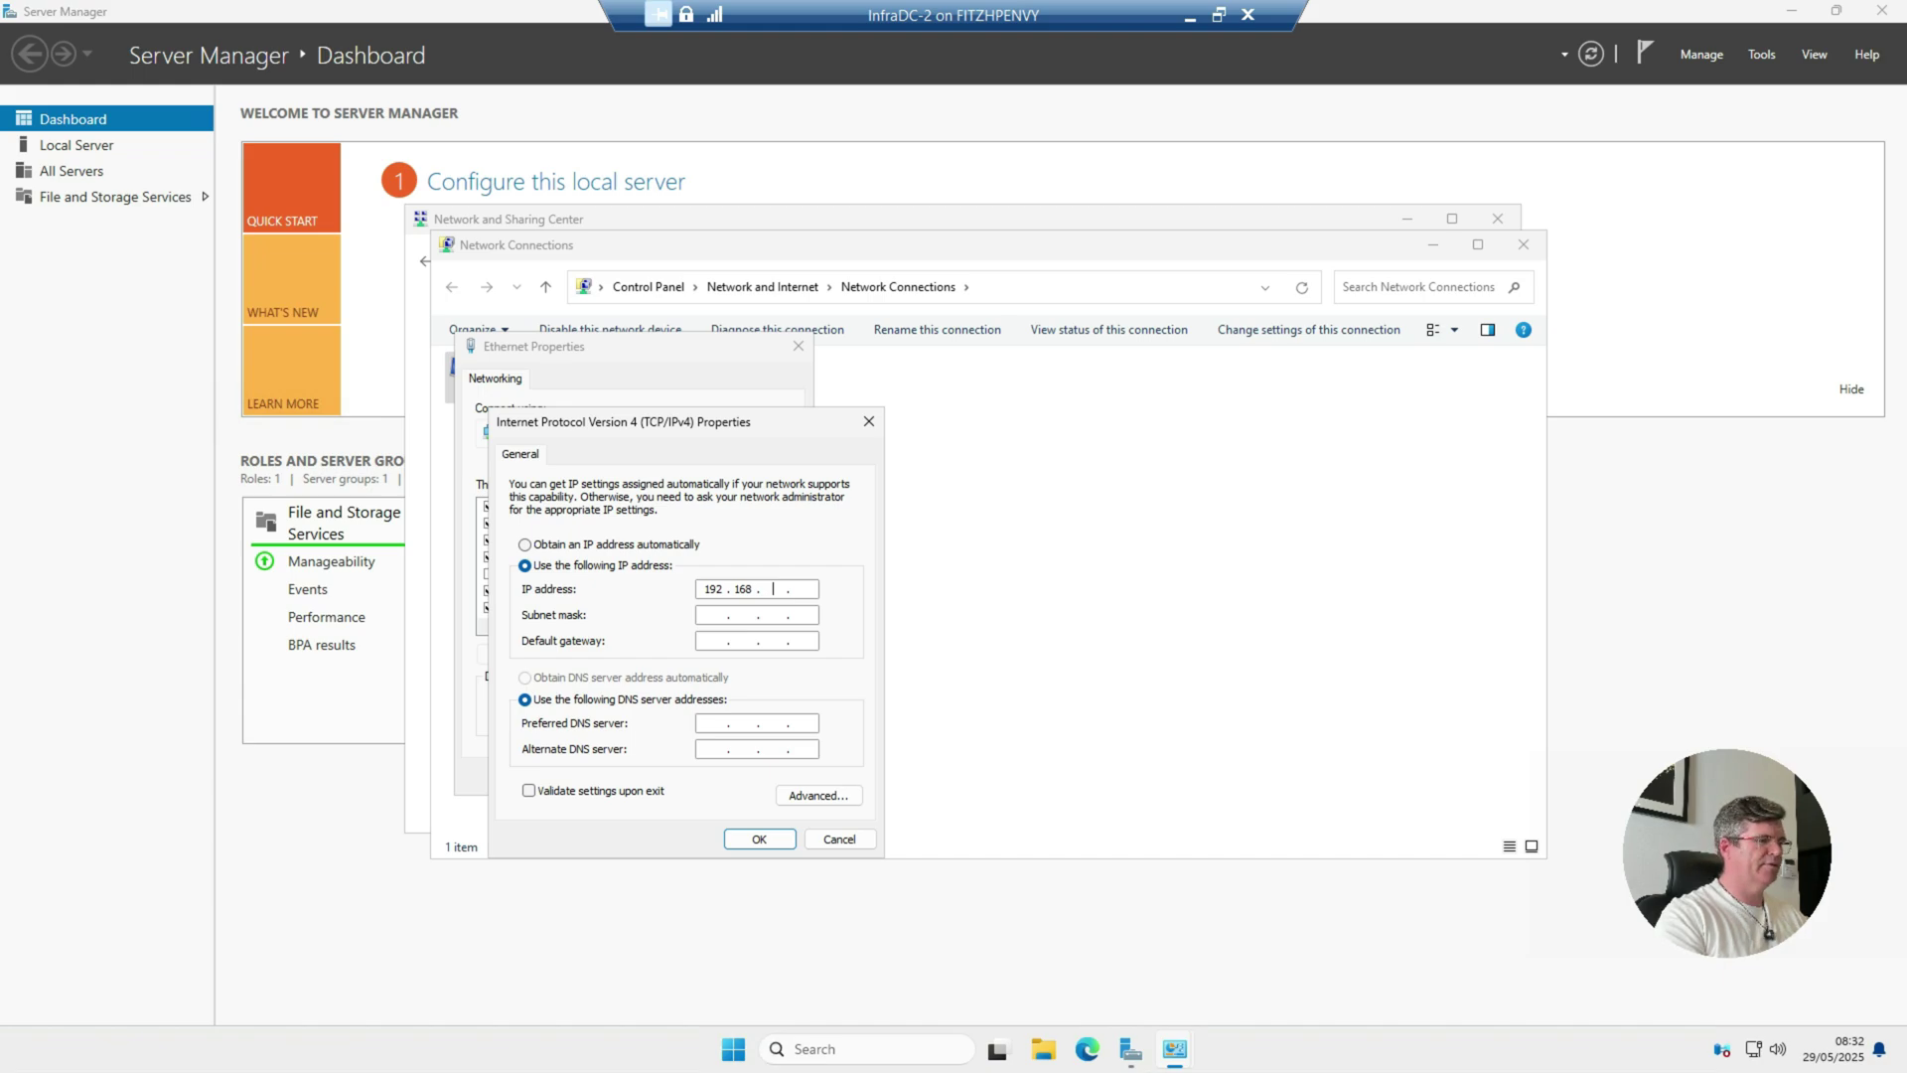
text(1 . 11)
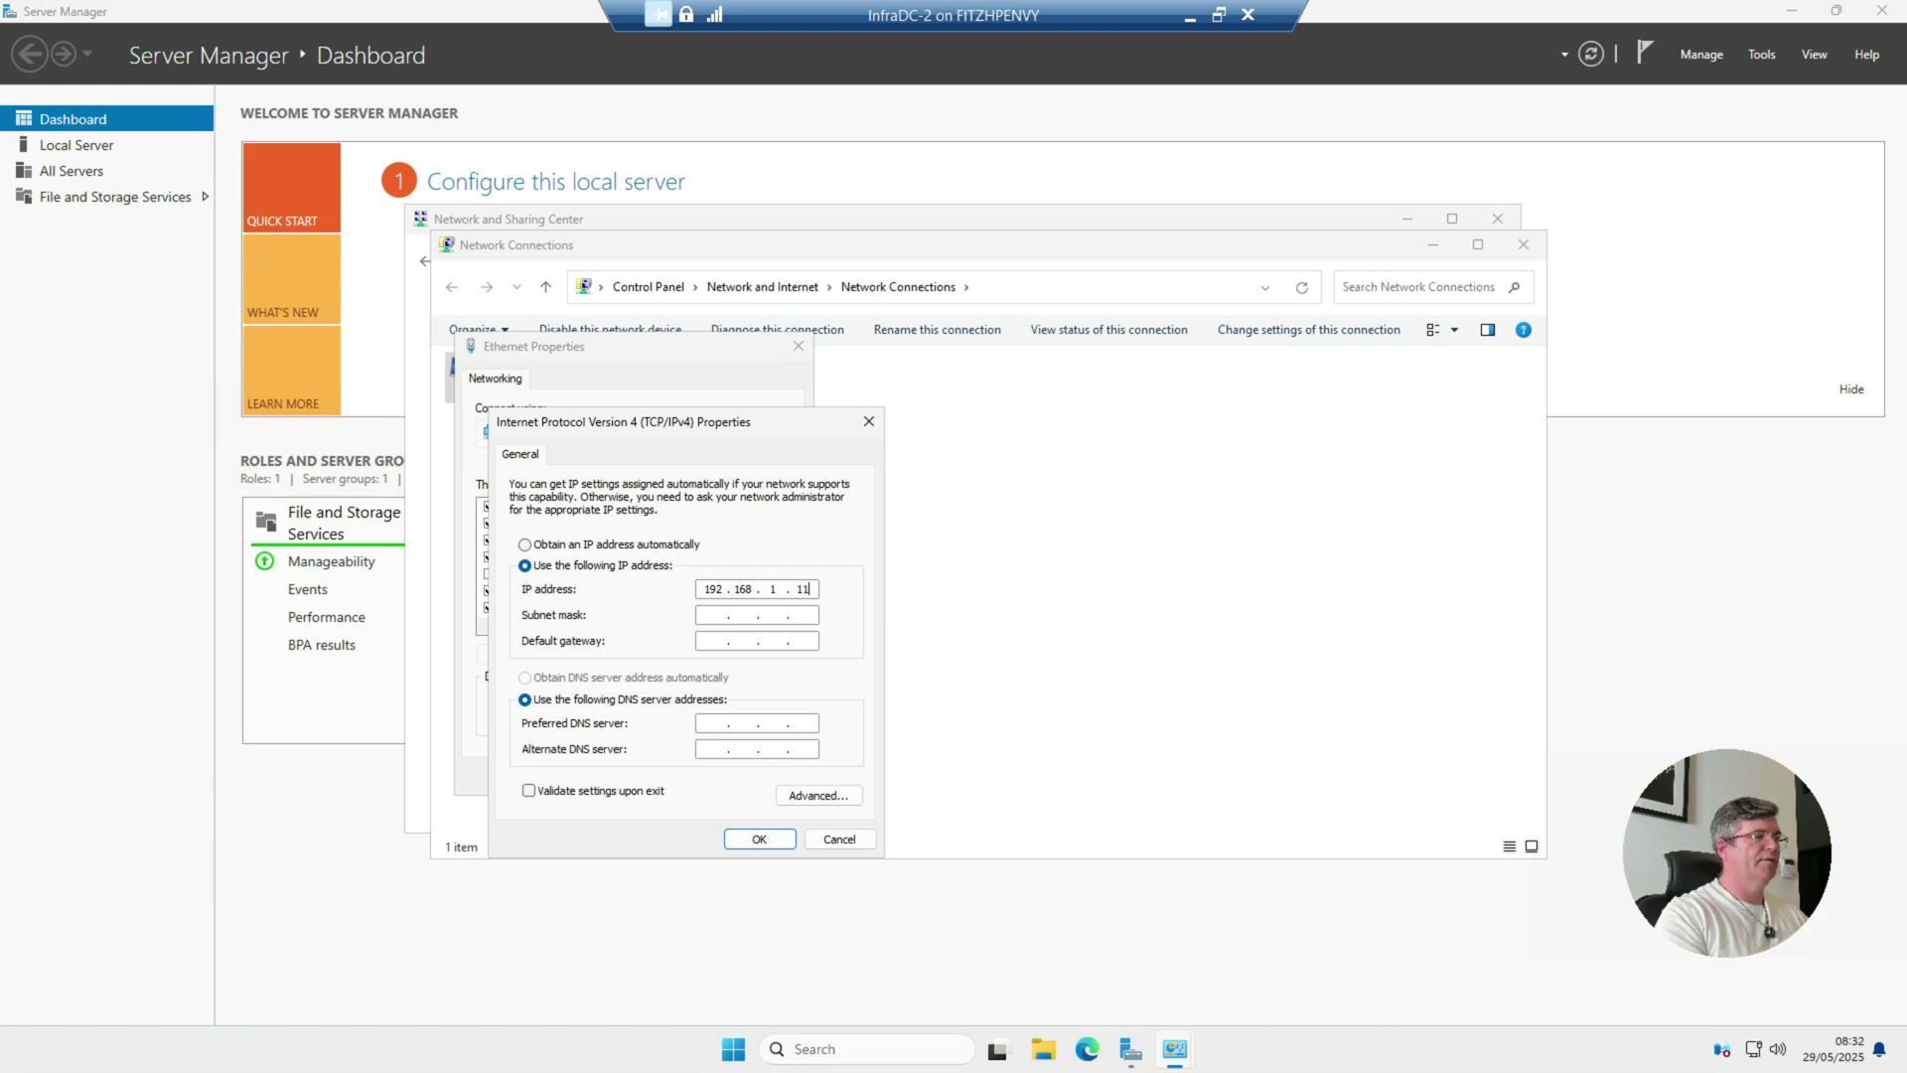
key(Tab)
key(Tab)
text(1)
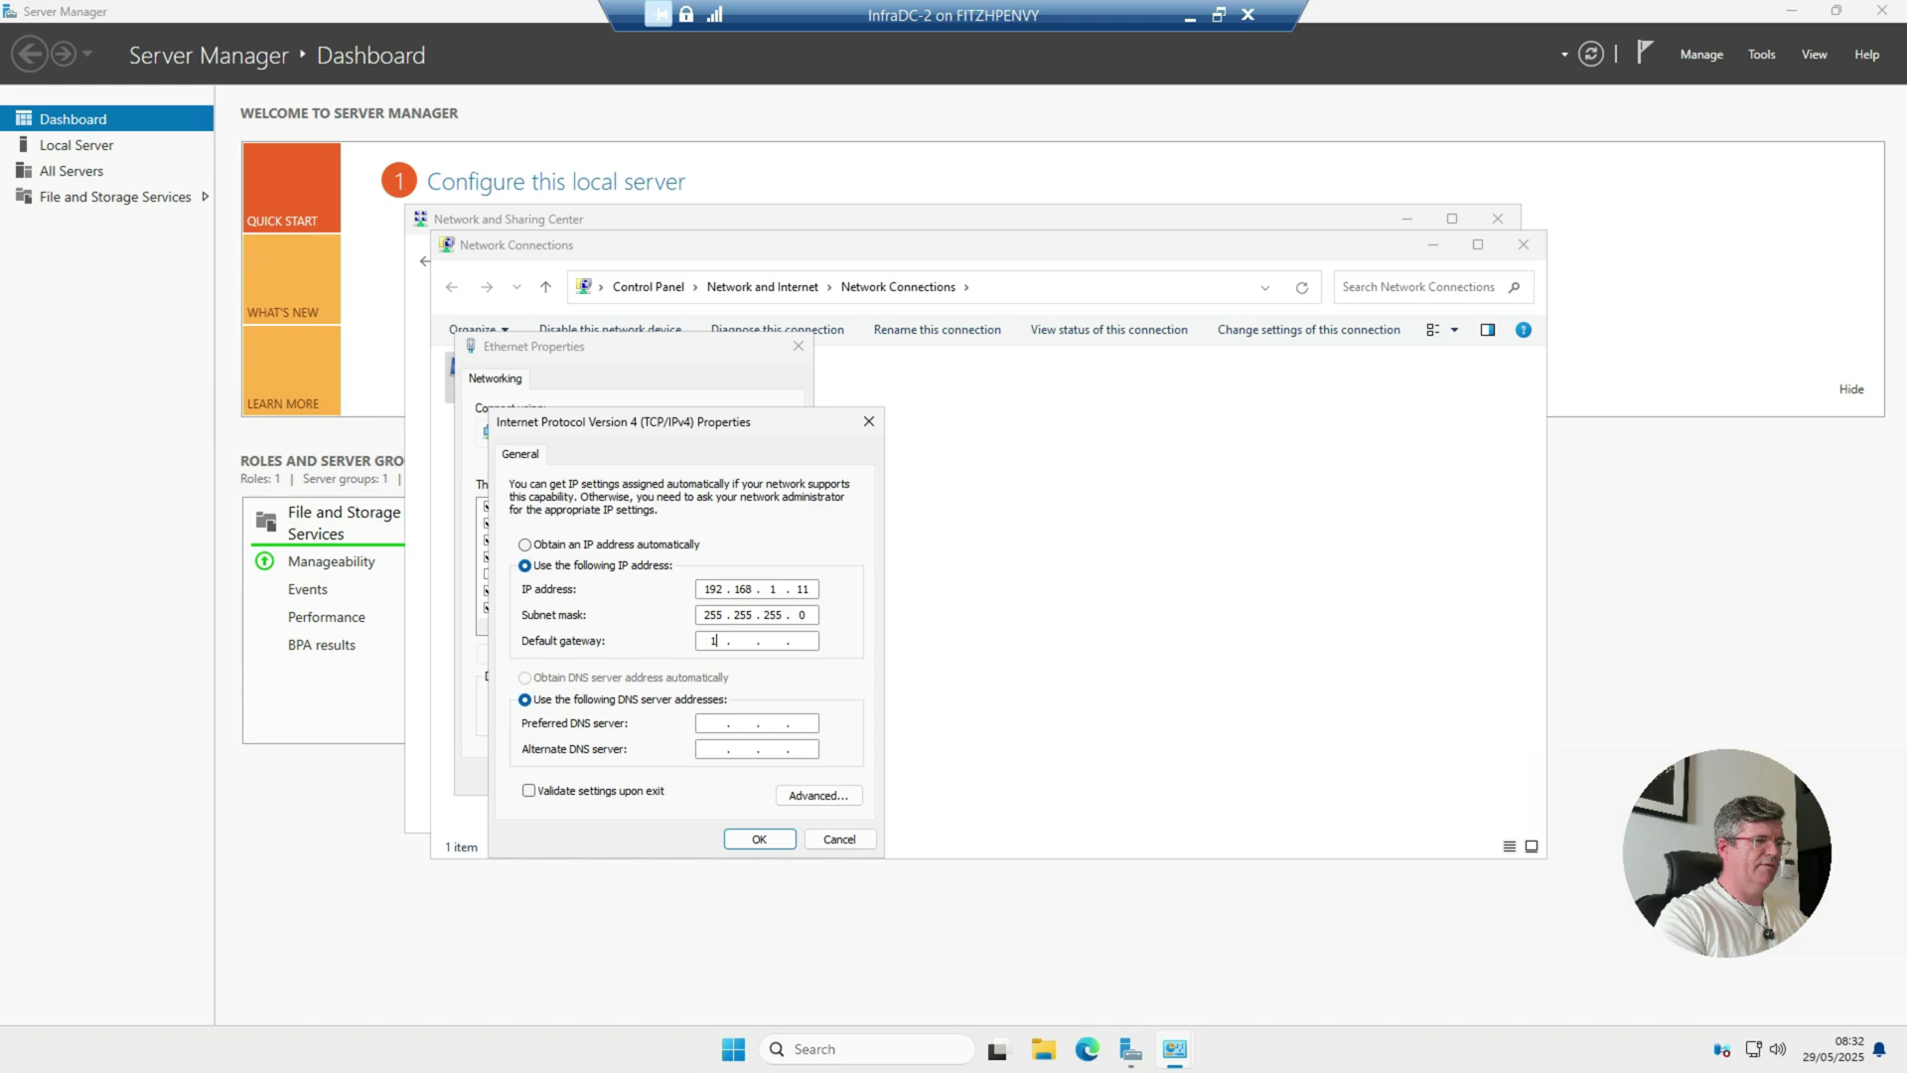
text(92 . 168 .)
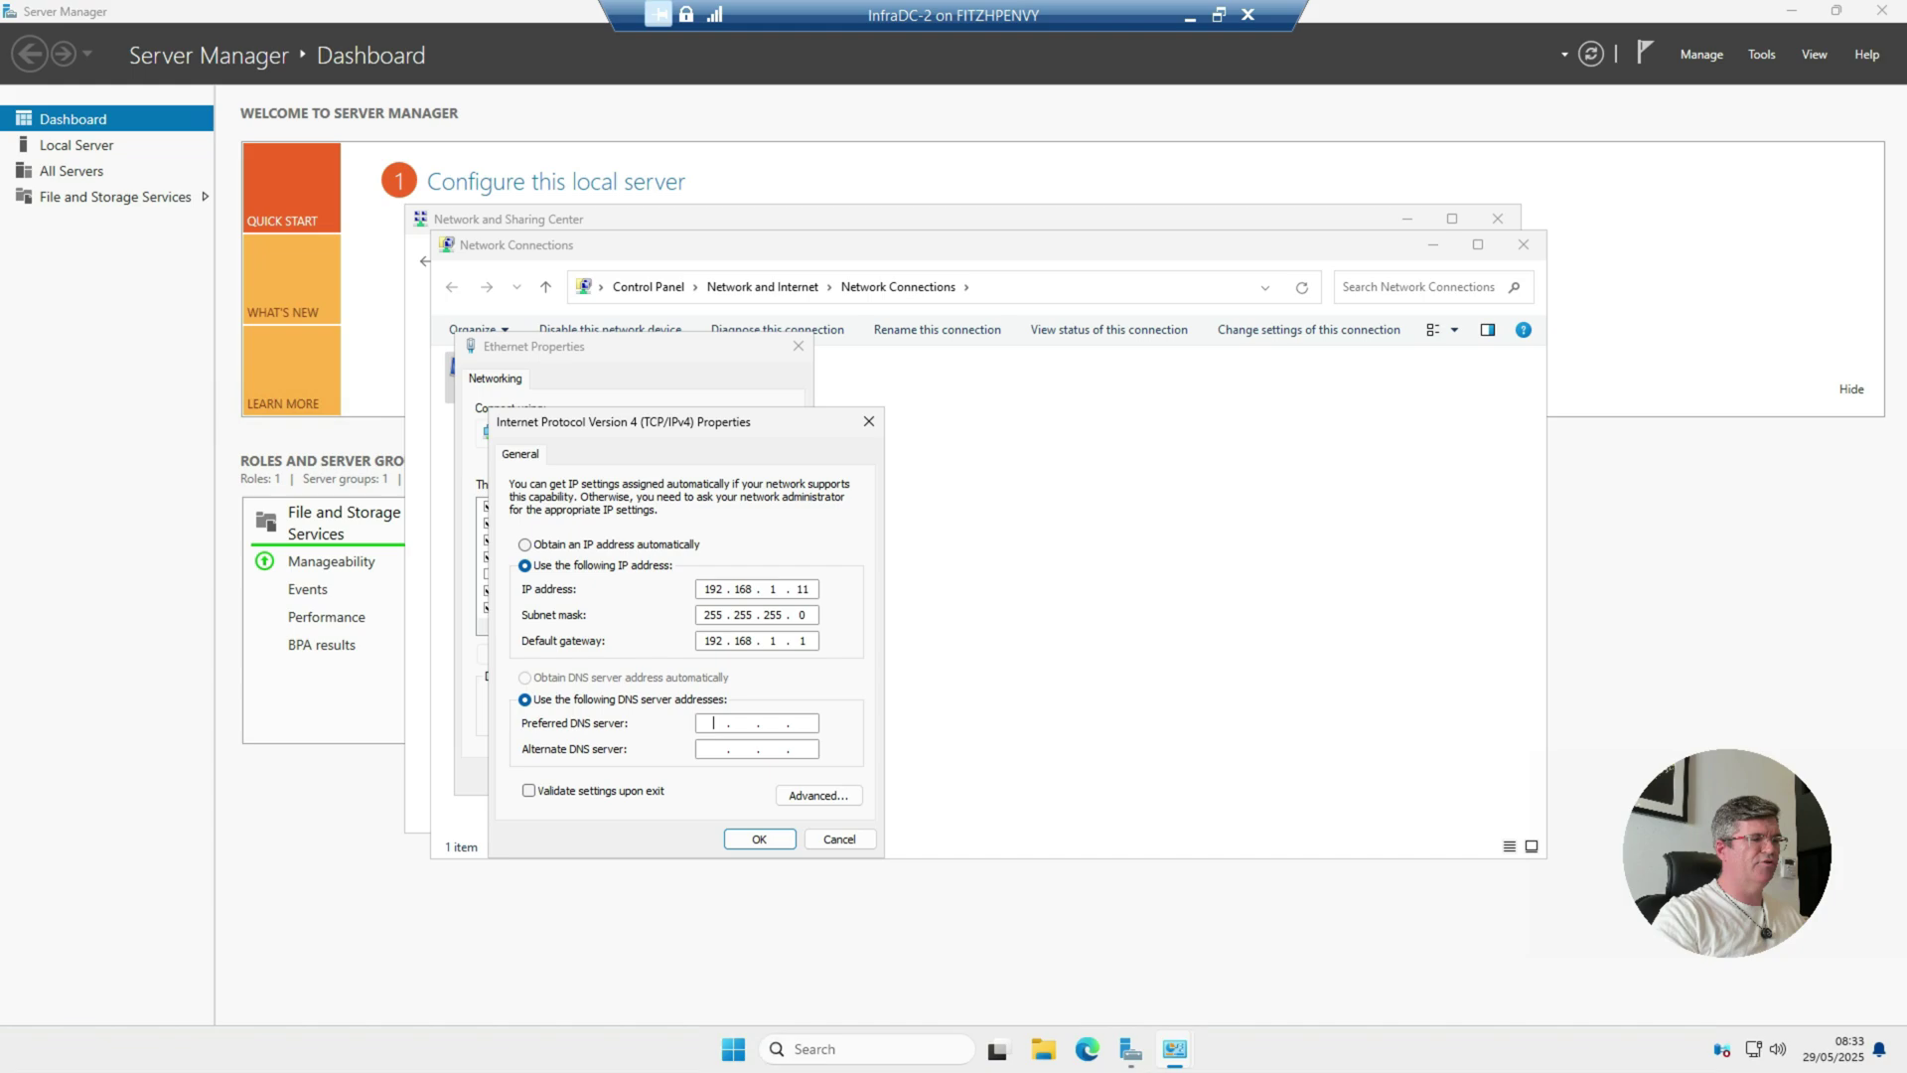
Step: Enter DNS servers 192.168.1.10 and 192.168.1.11 and confirm the IPv4 properties
text(19 . . .)
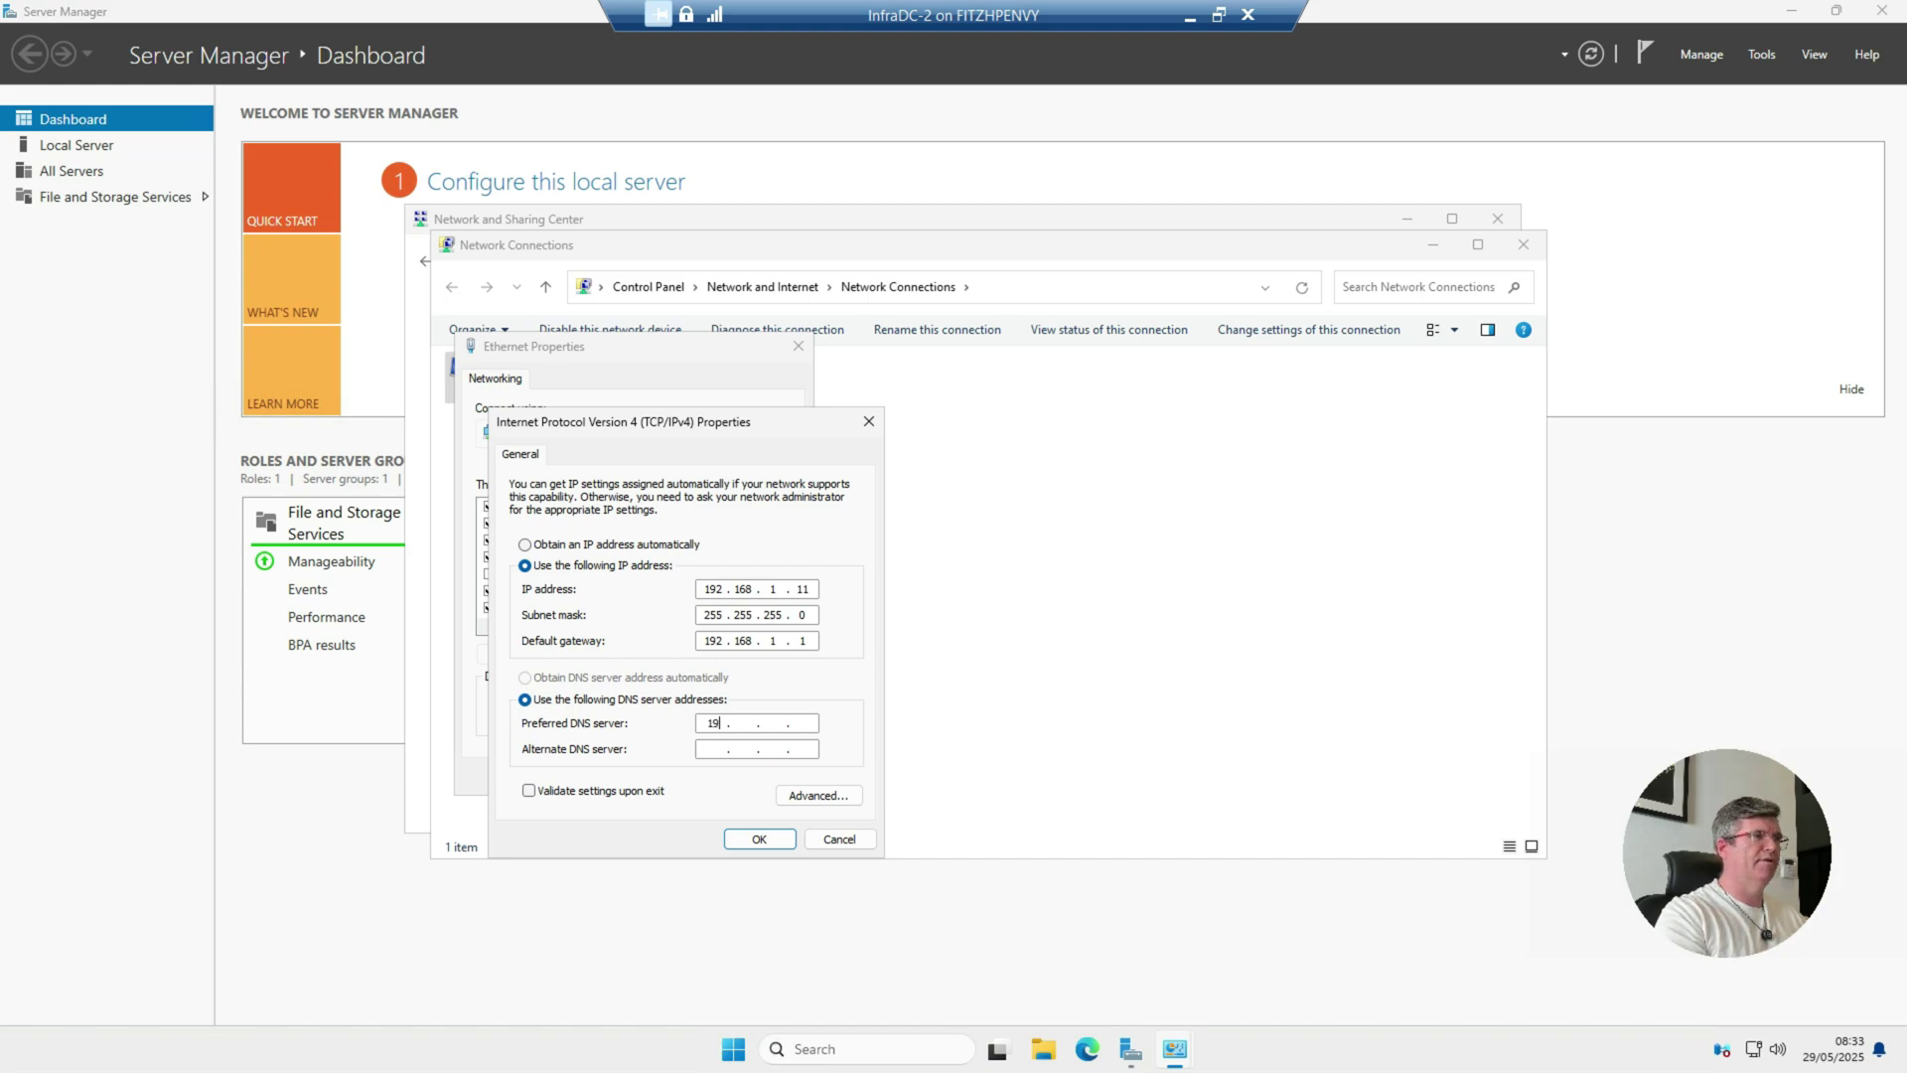
text(21)
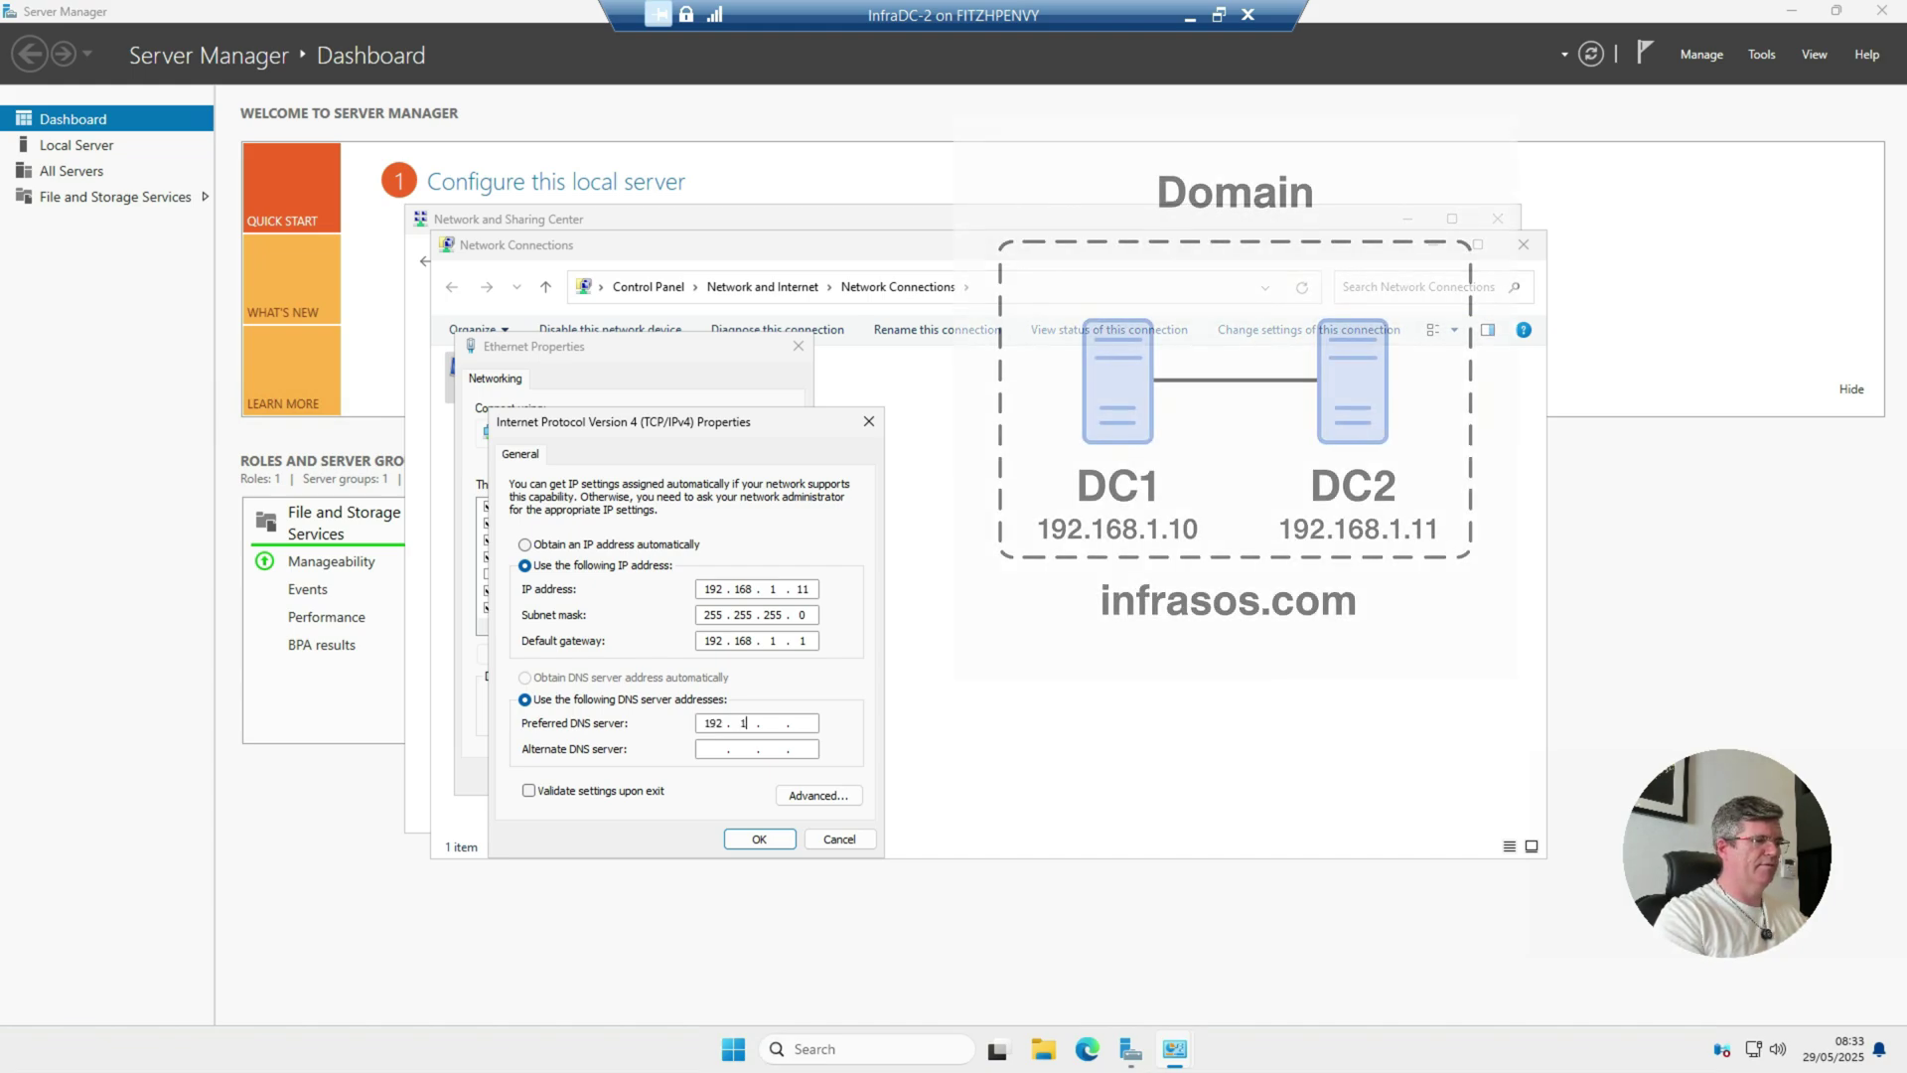
text(68)
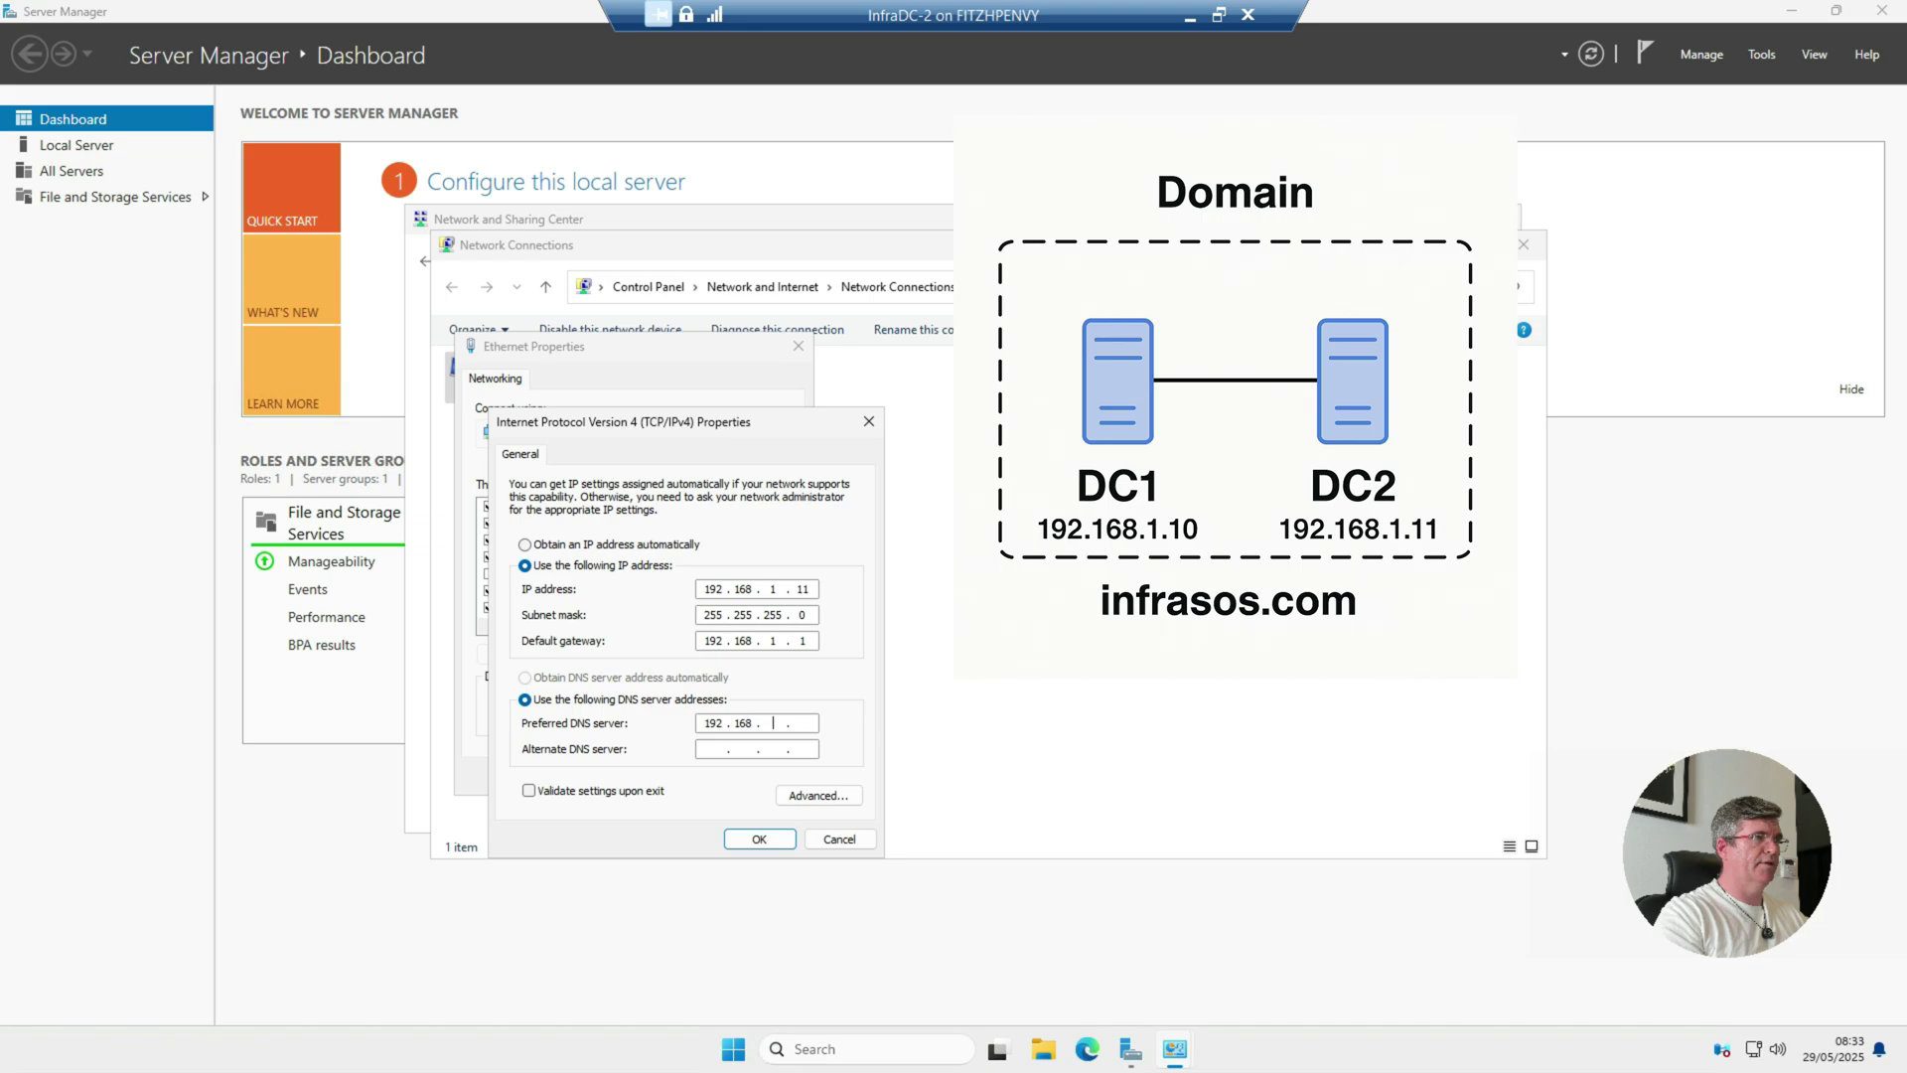
text(1.10)
text(192 . . .)
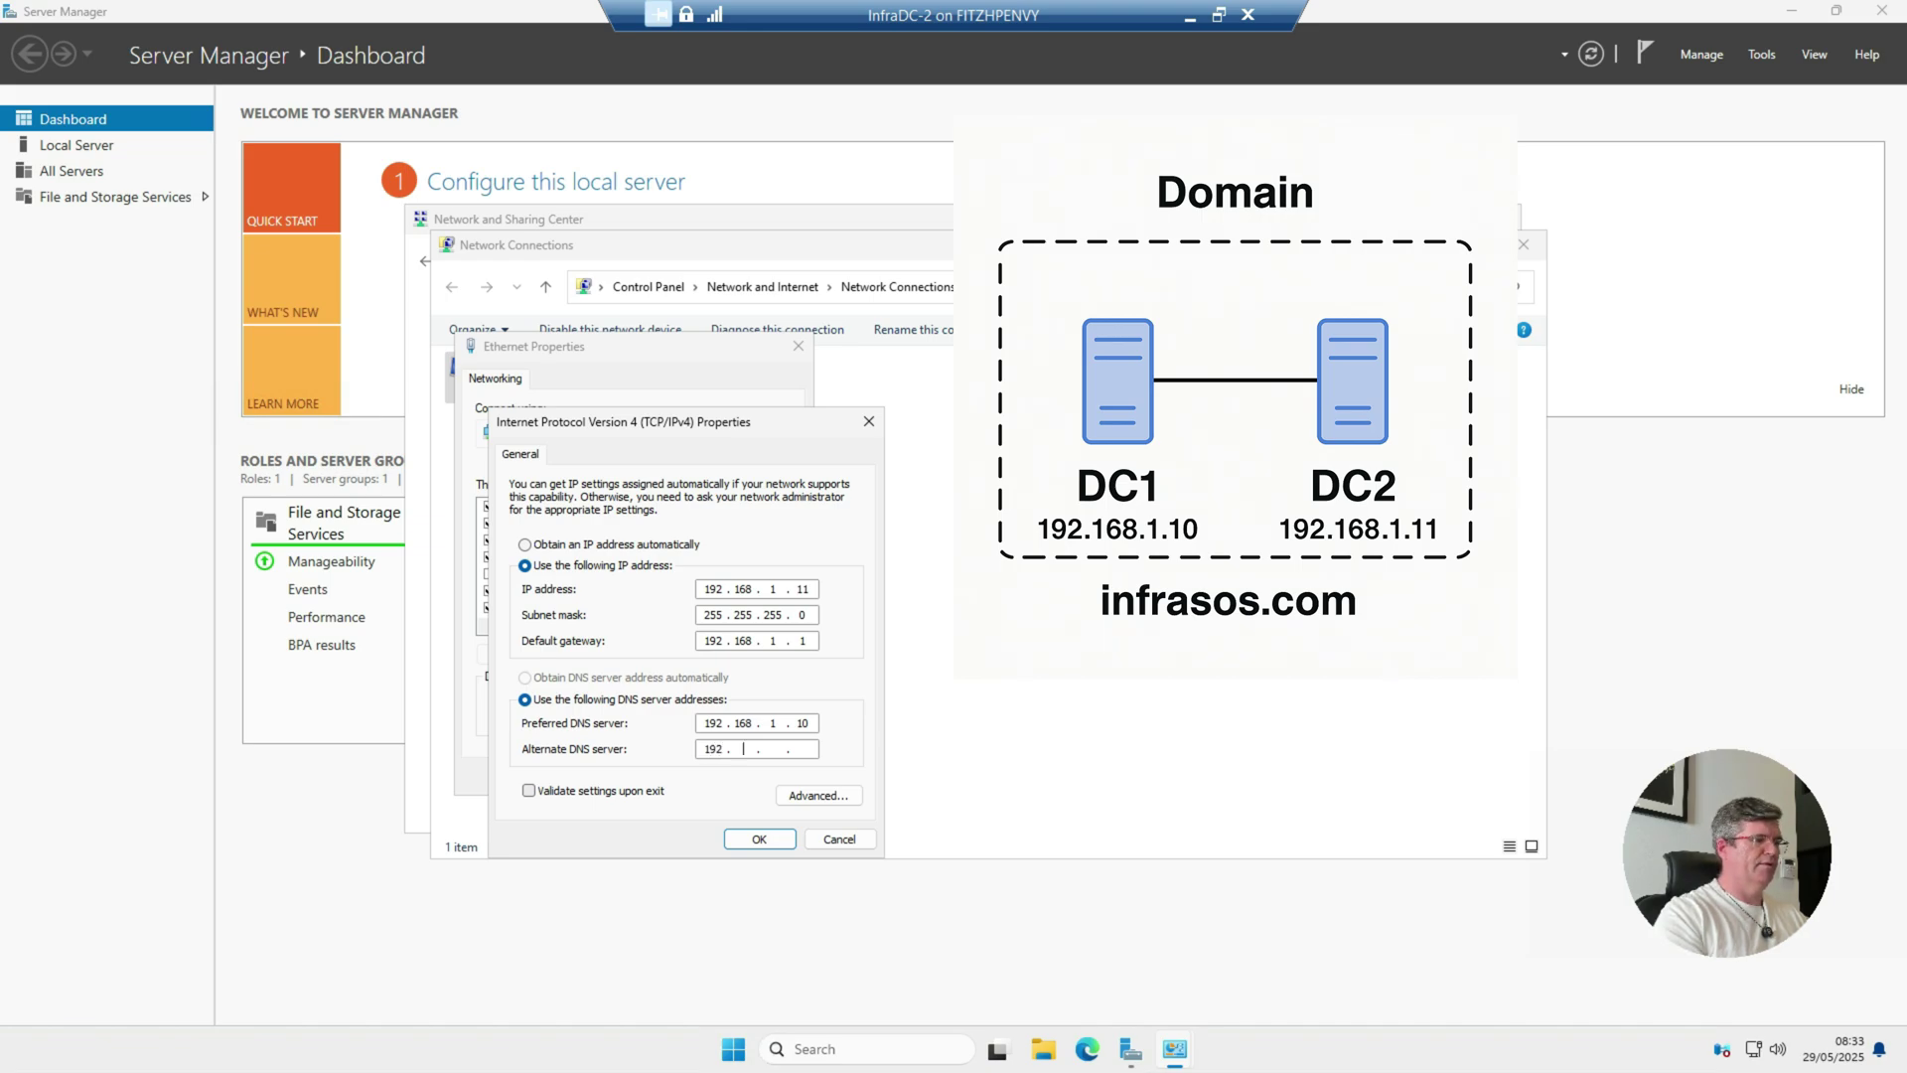
text(168 1.11)
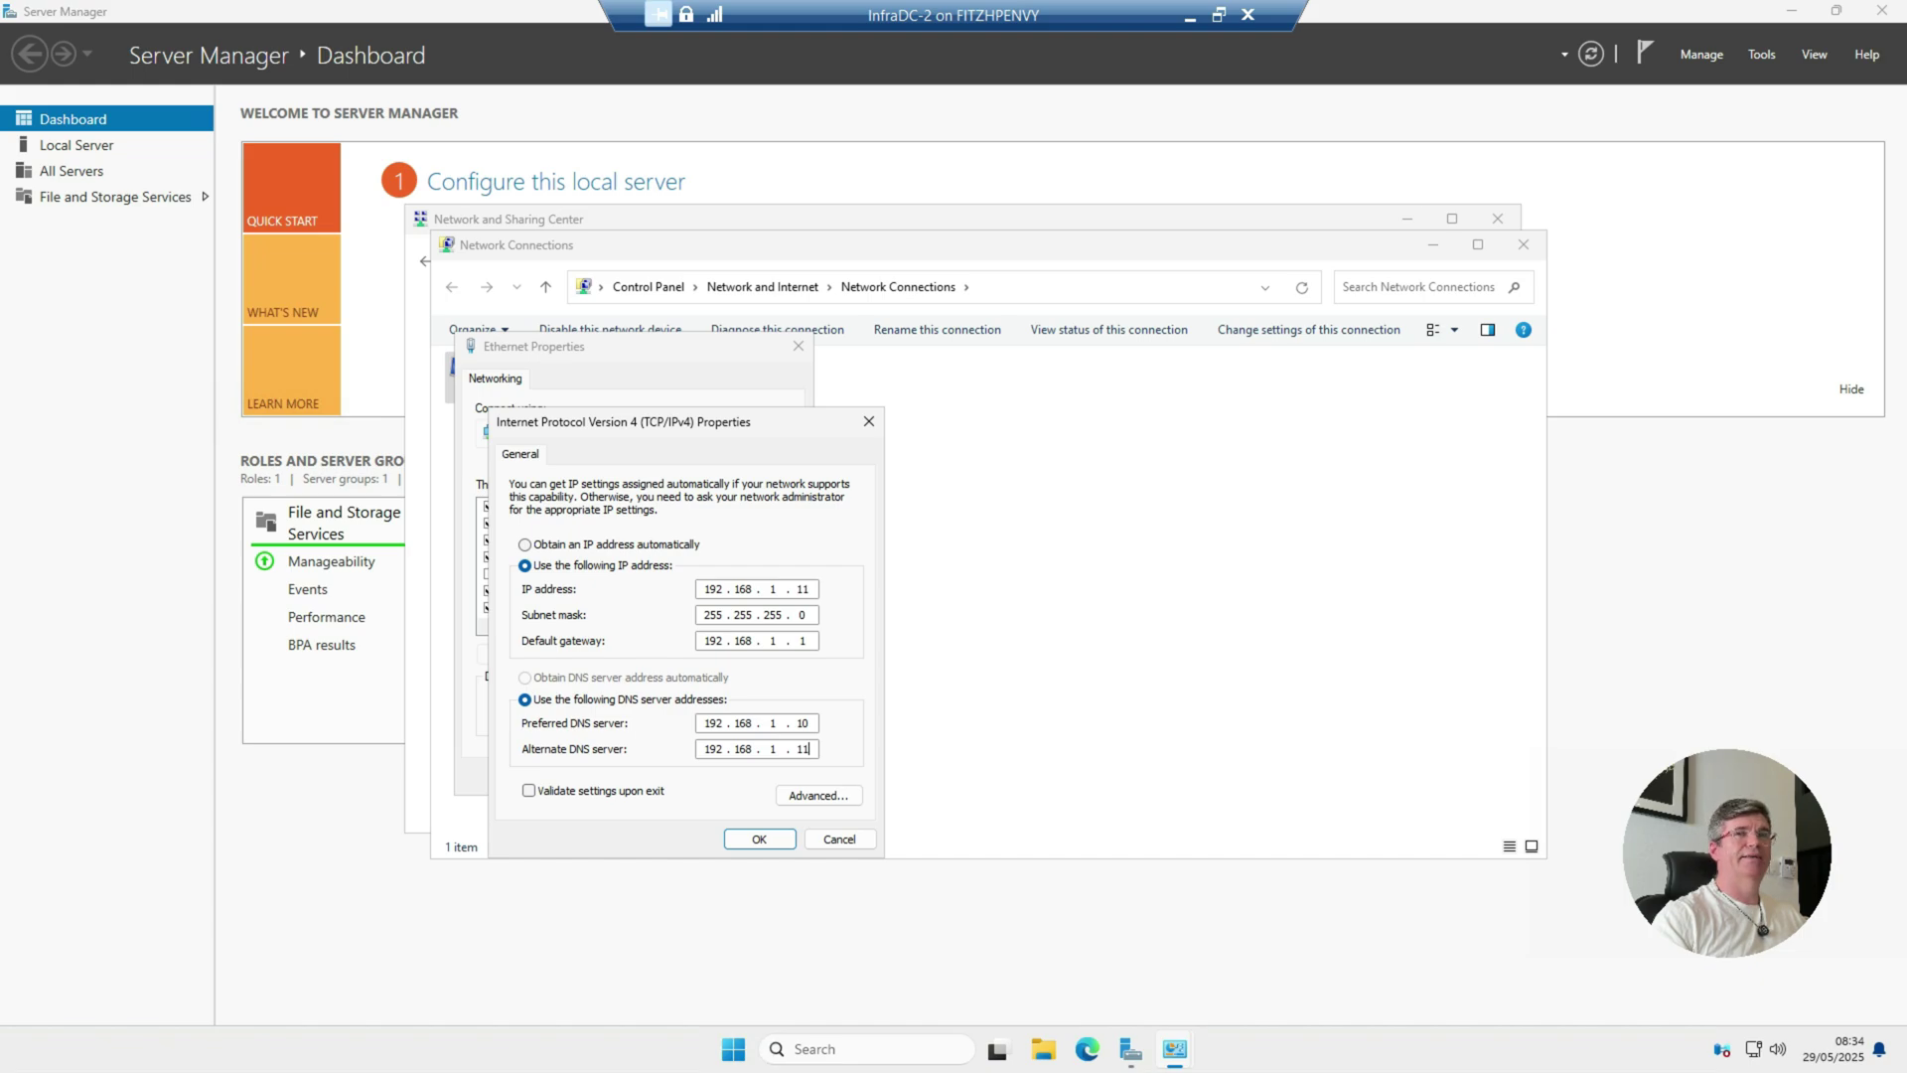
click(806, 723)
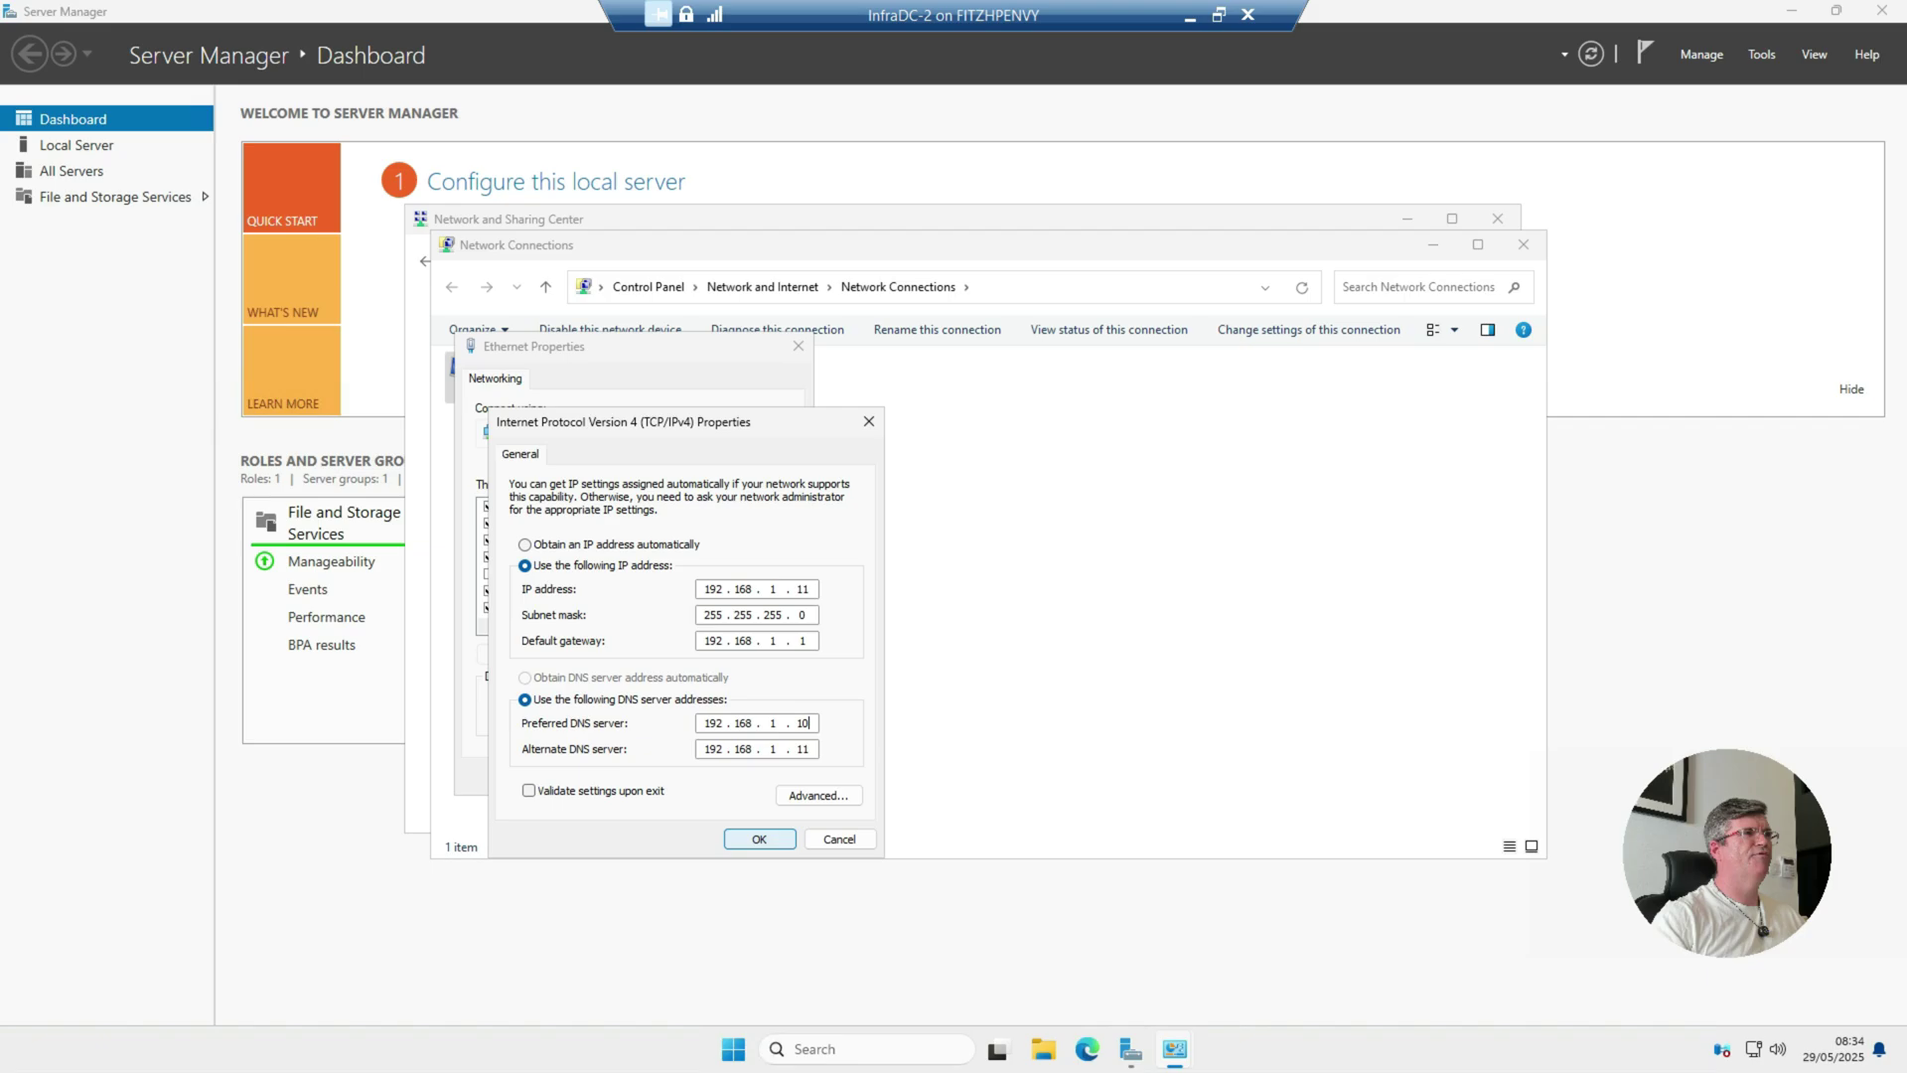
key(Return)
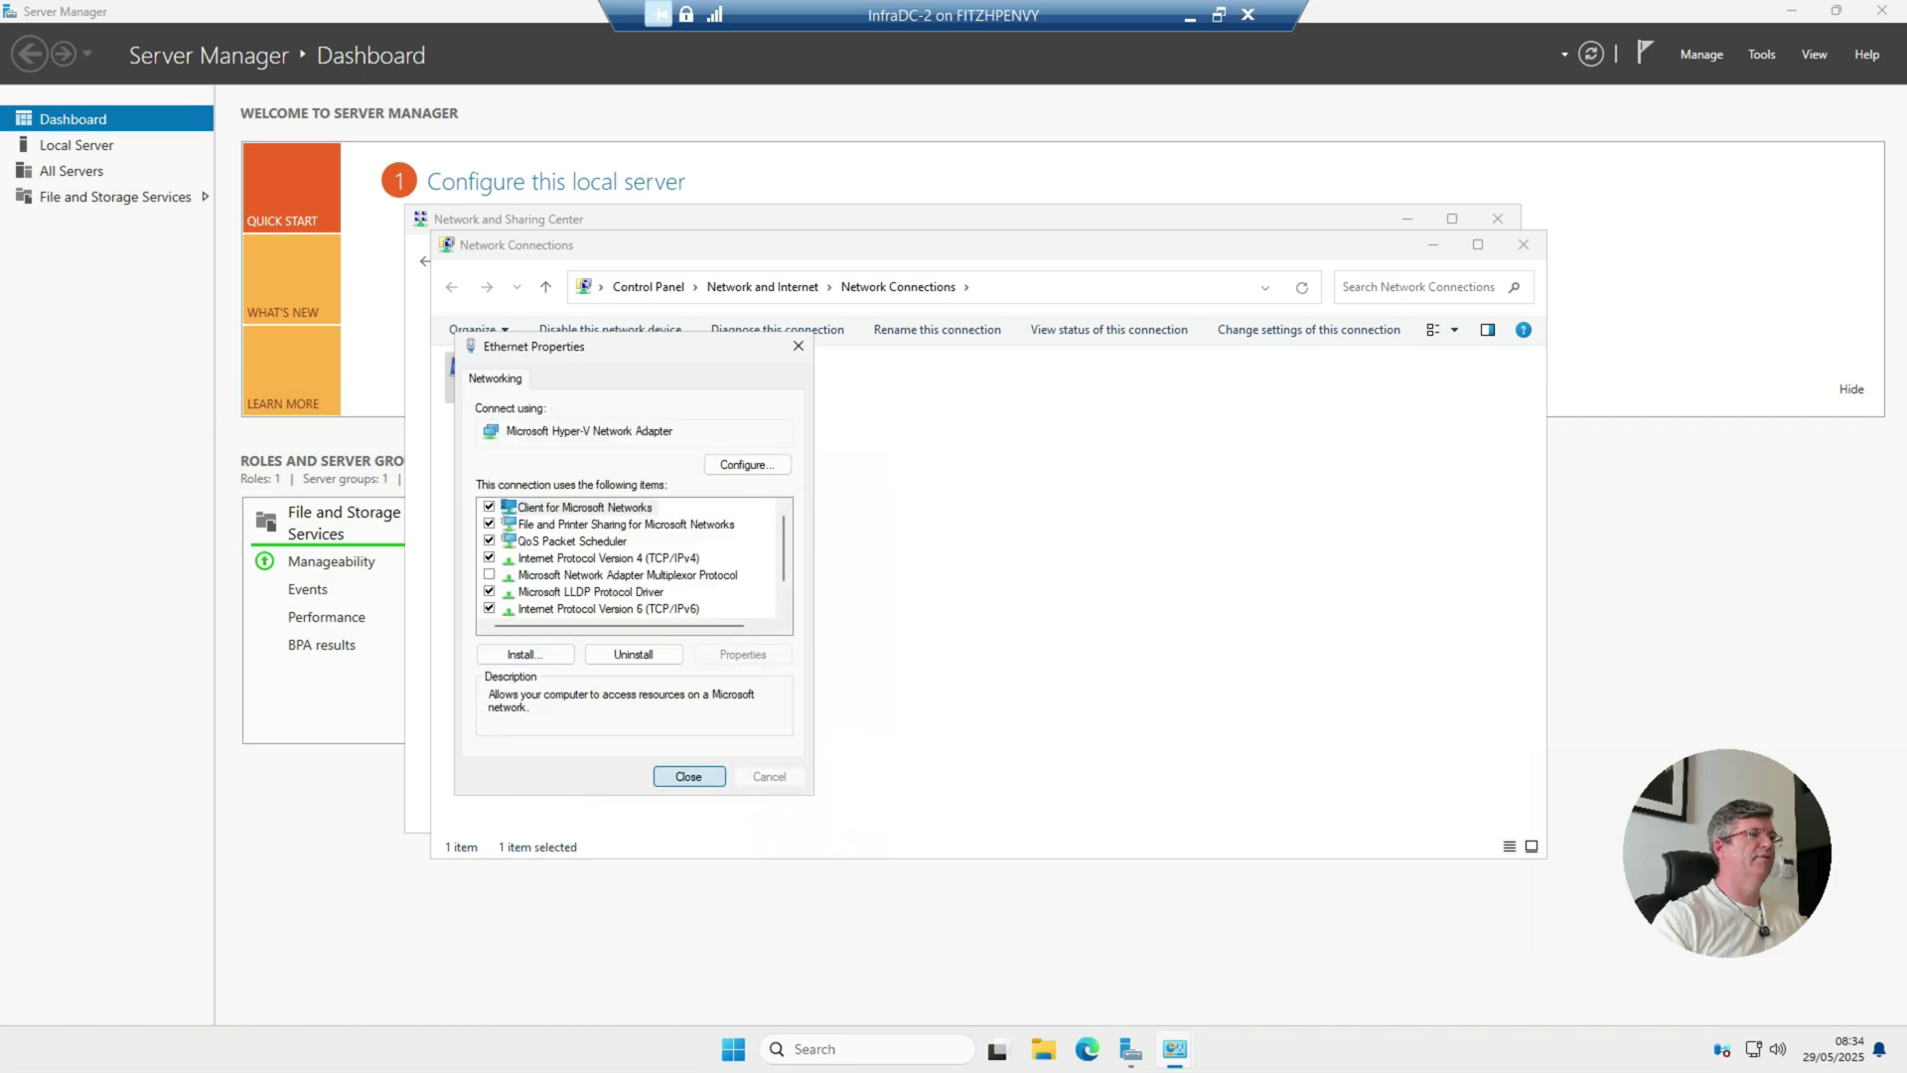
Step: Close the network windows and start a role-based Add Roles and Features install targeting InfraDC-2
click(689, 774)
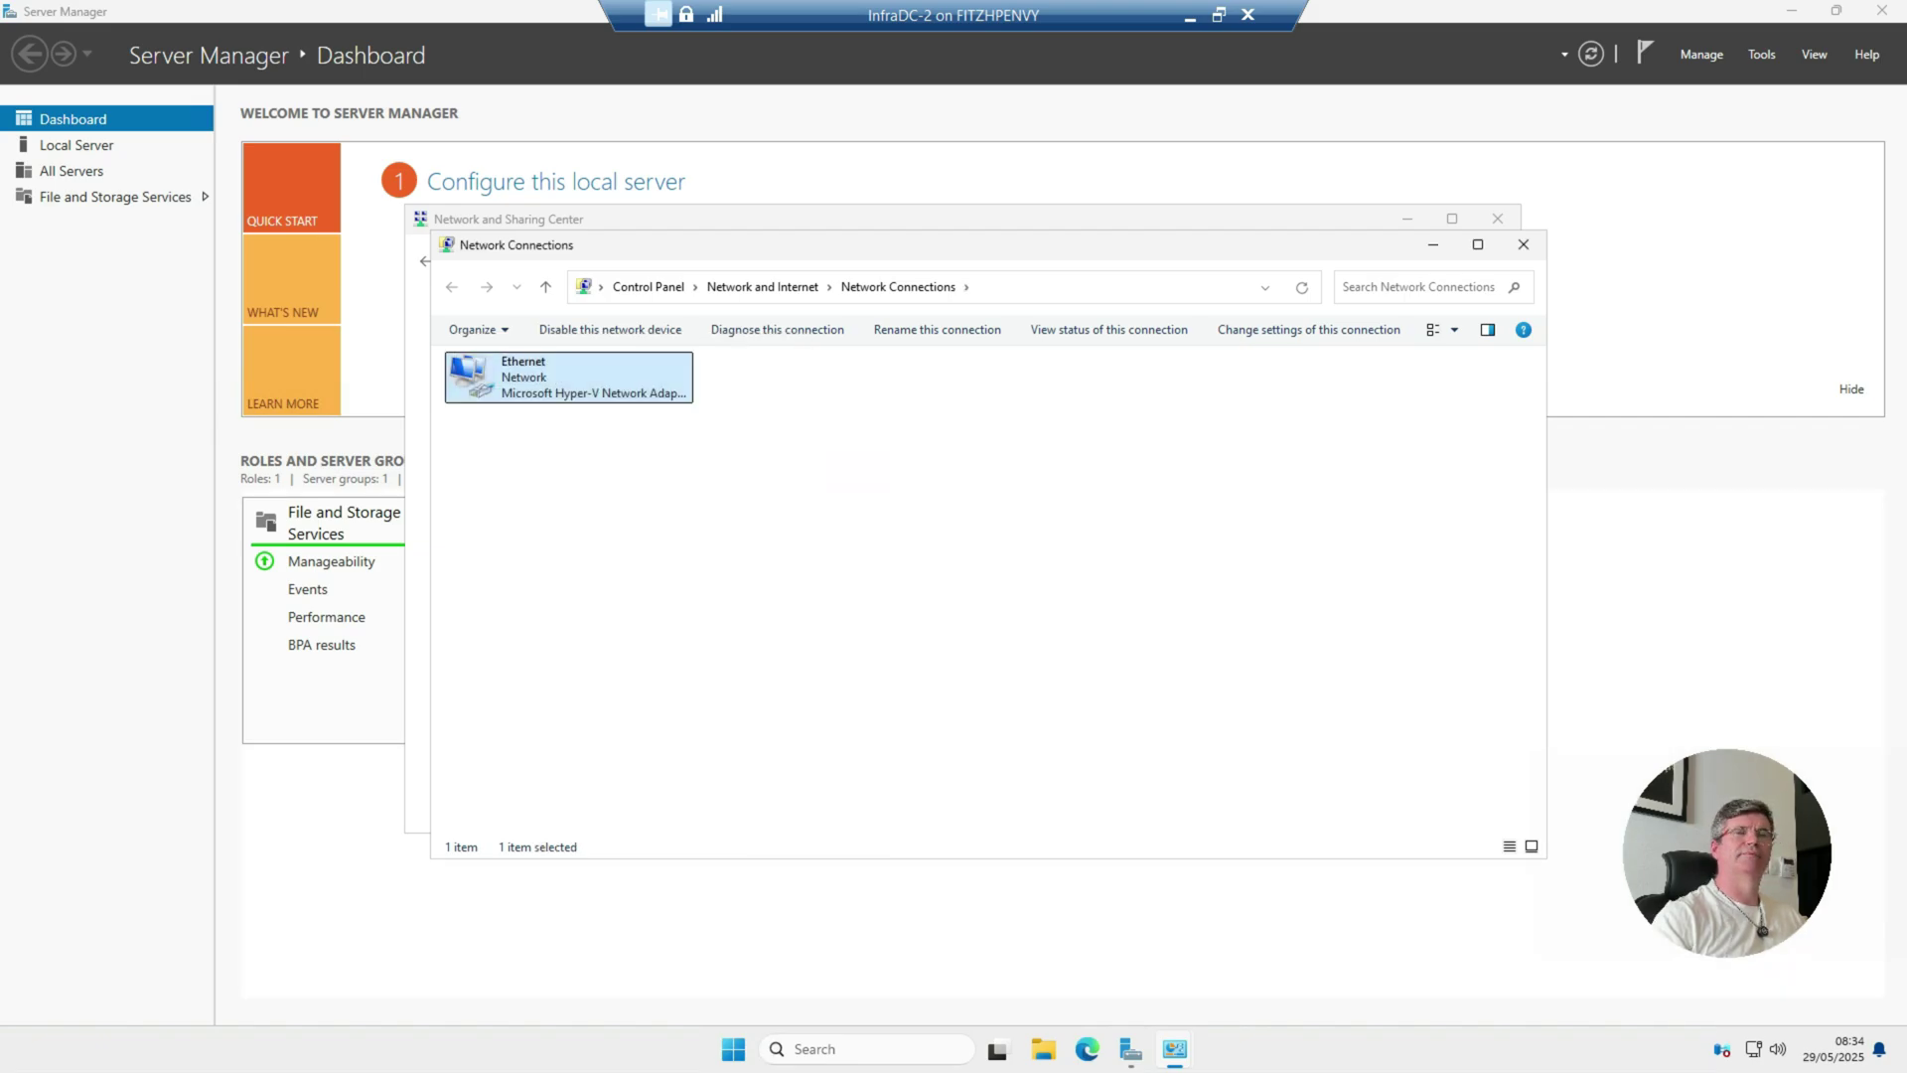
key(alt+F4)
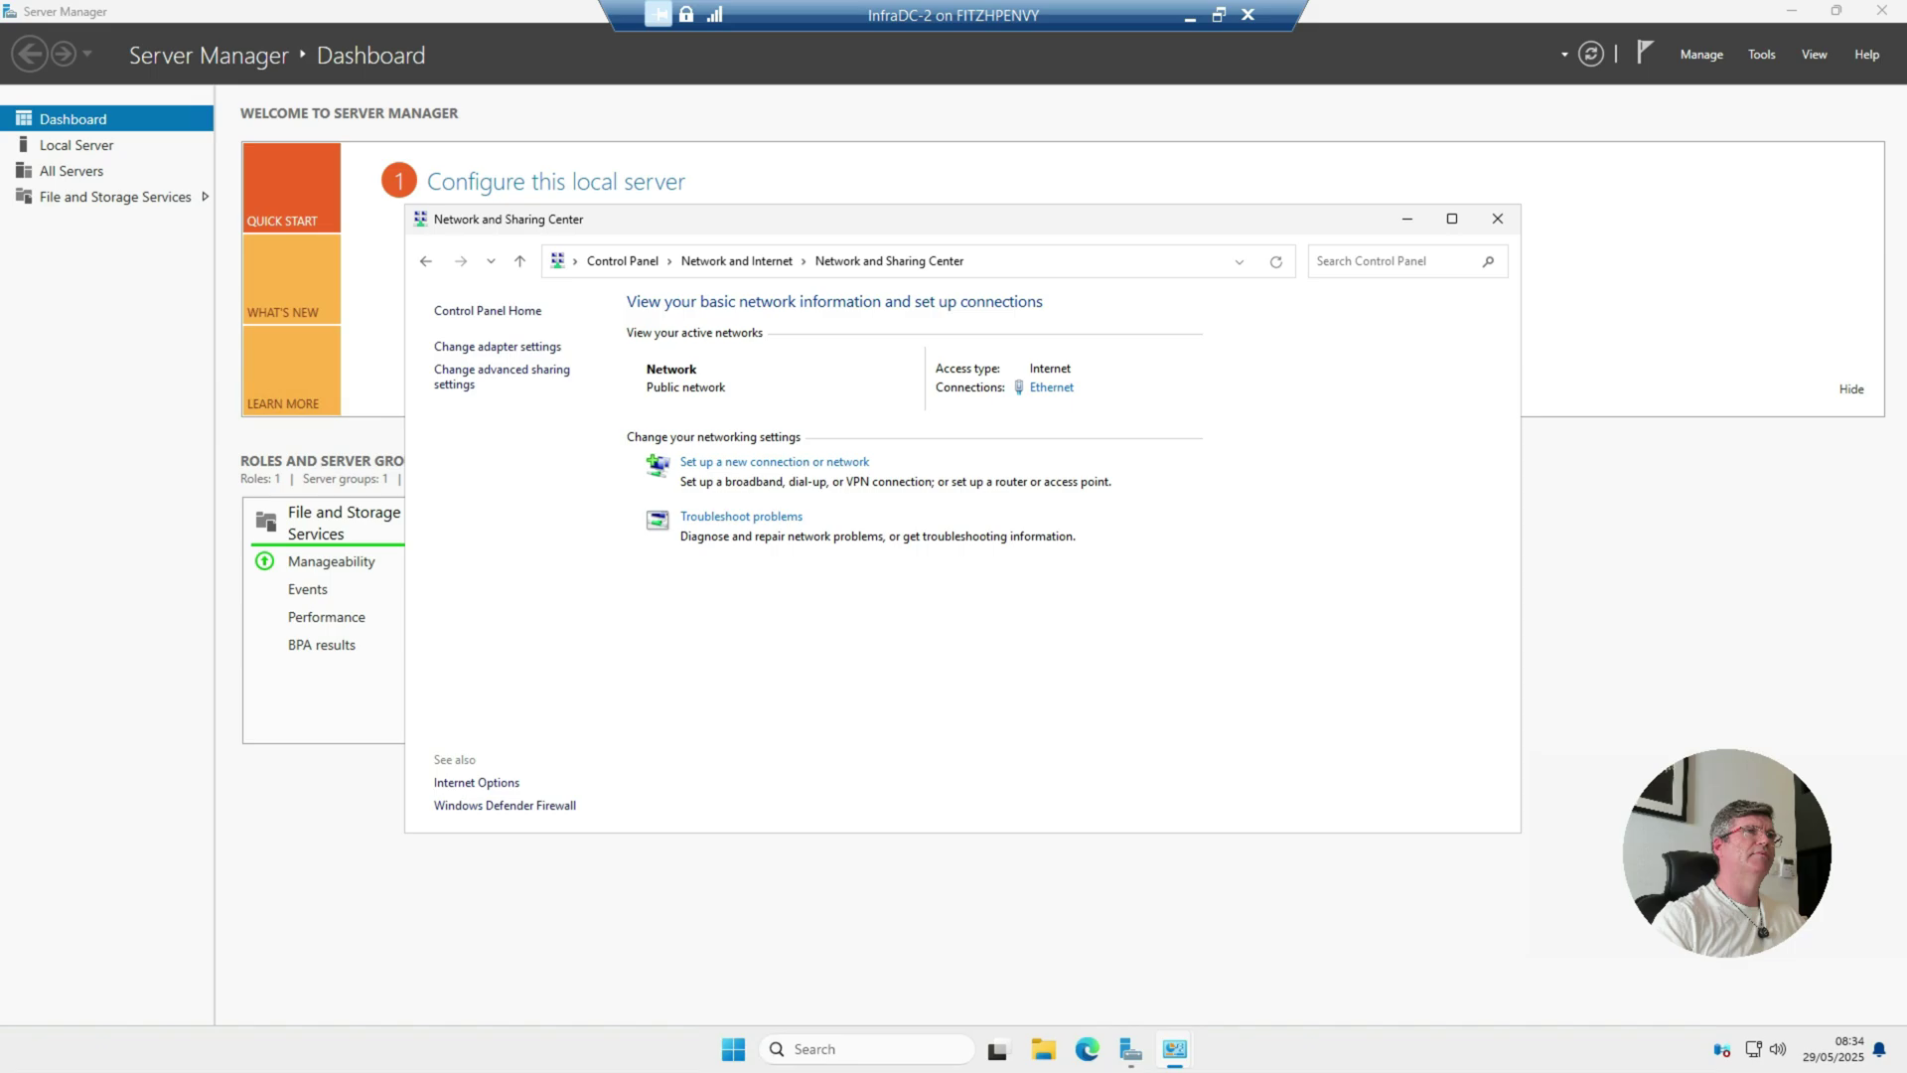
key(alt+F4)
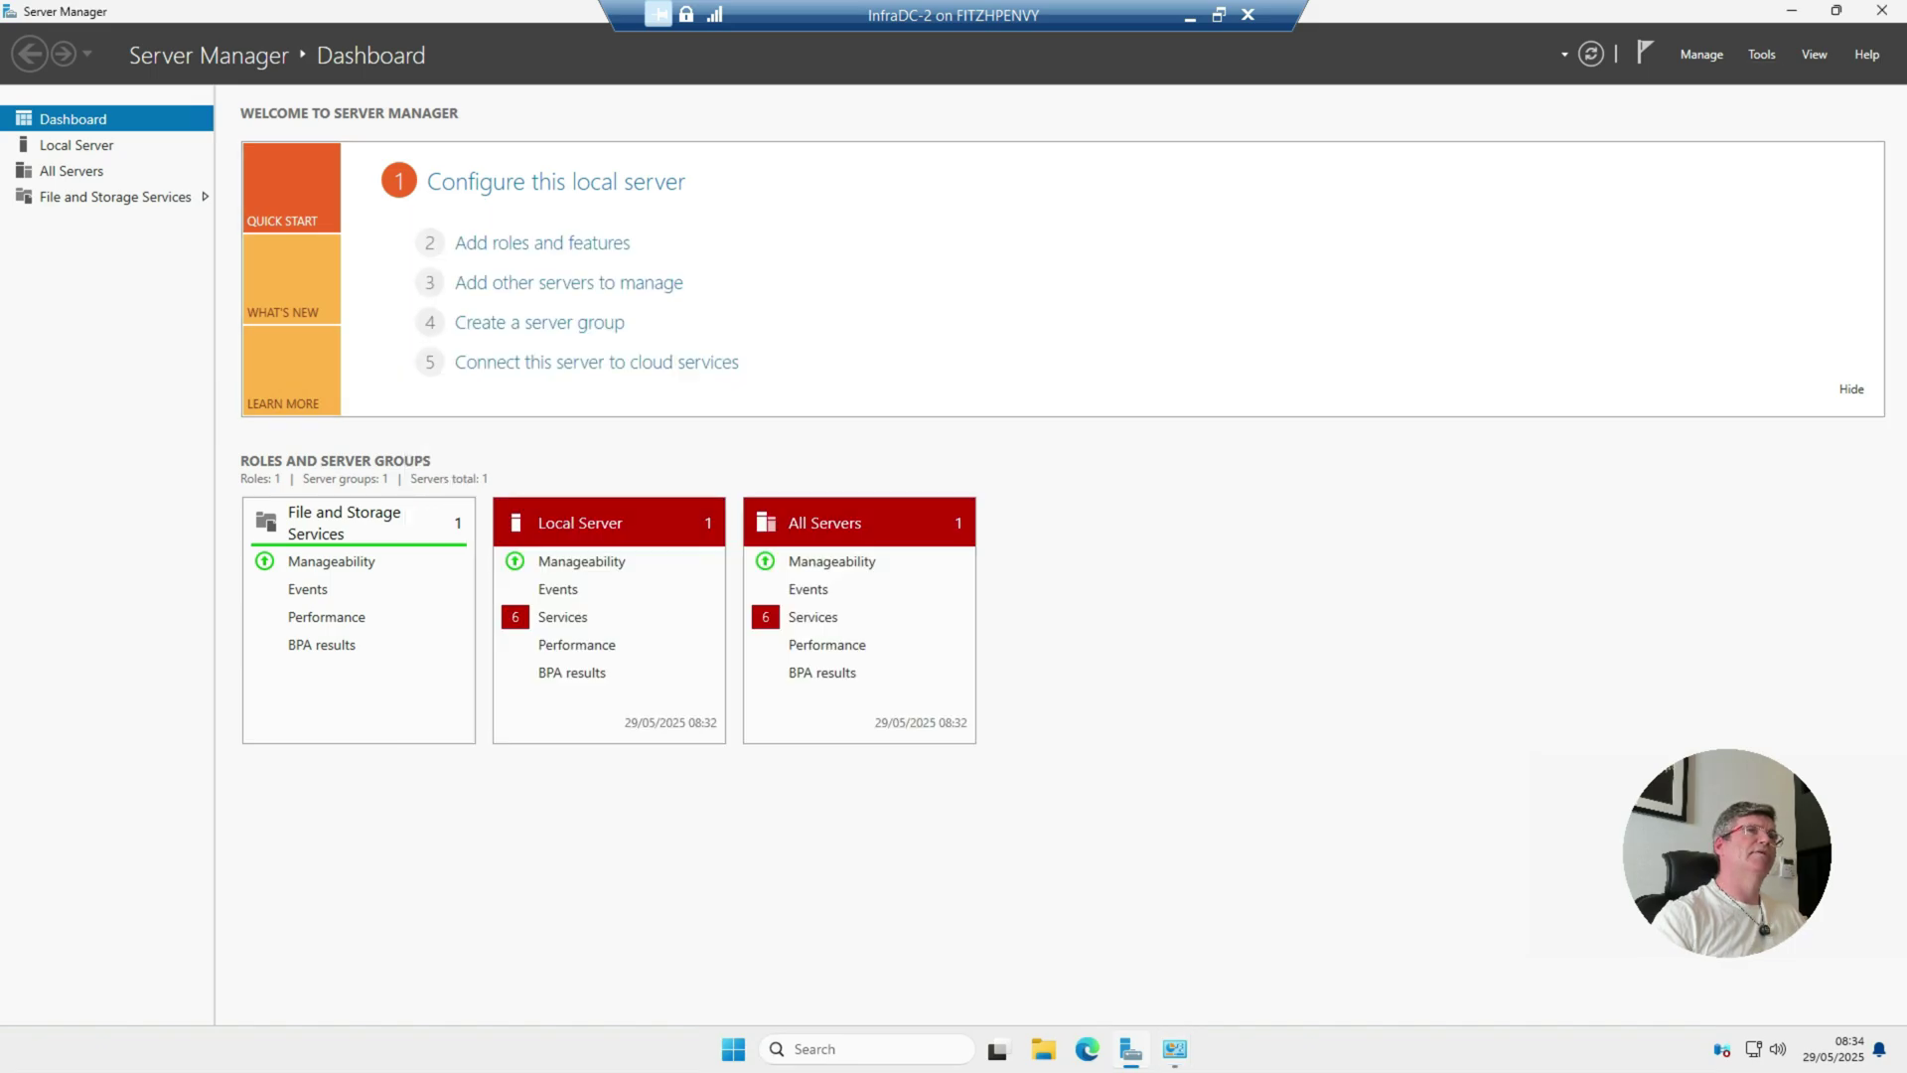
click(1761, 54)
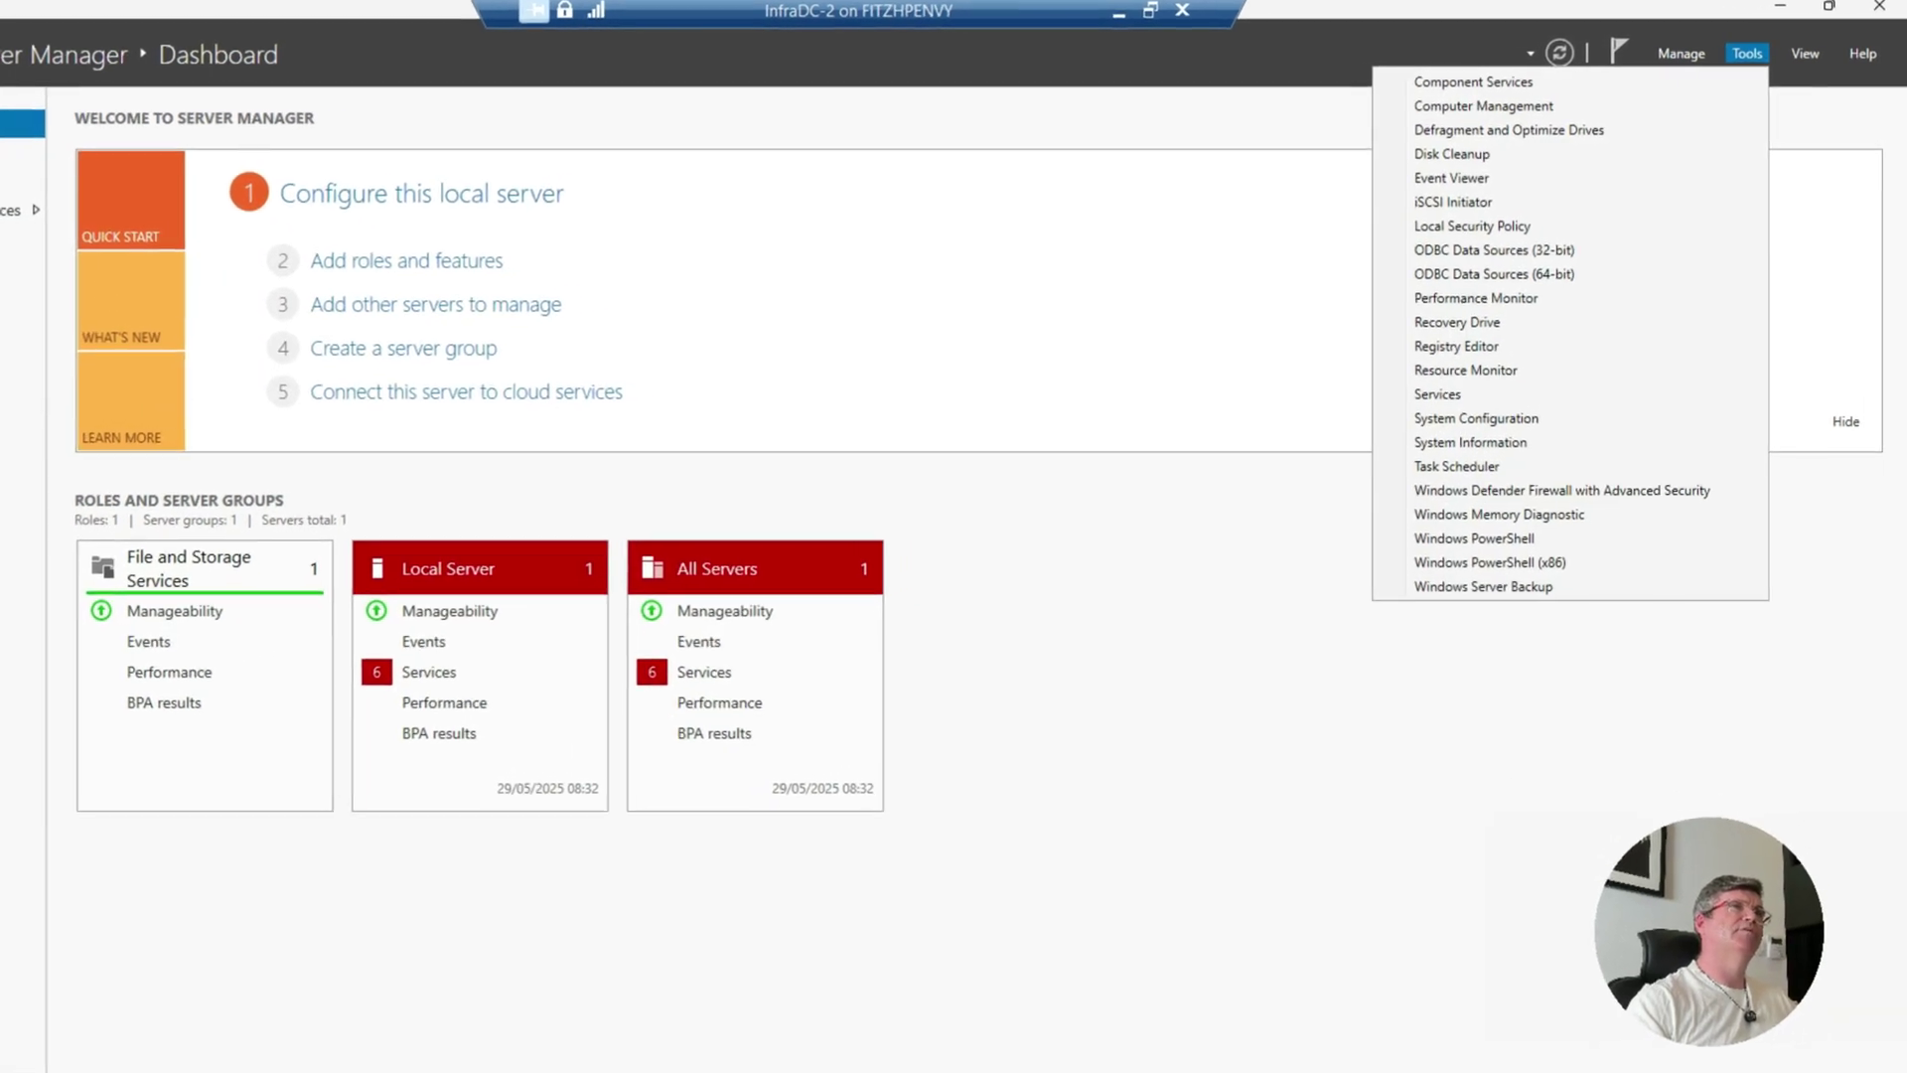
click(1761, 54)
click(1681, 54)
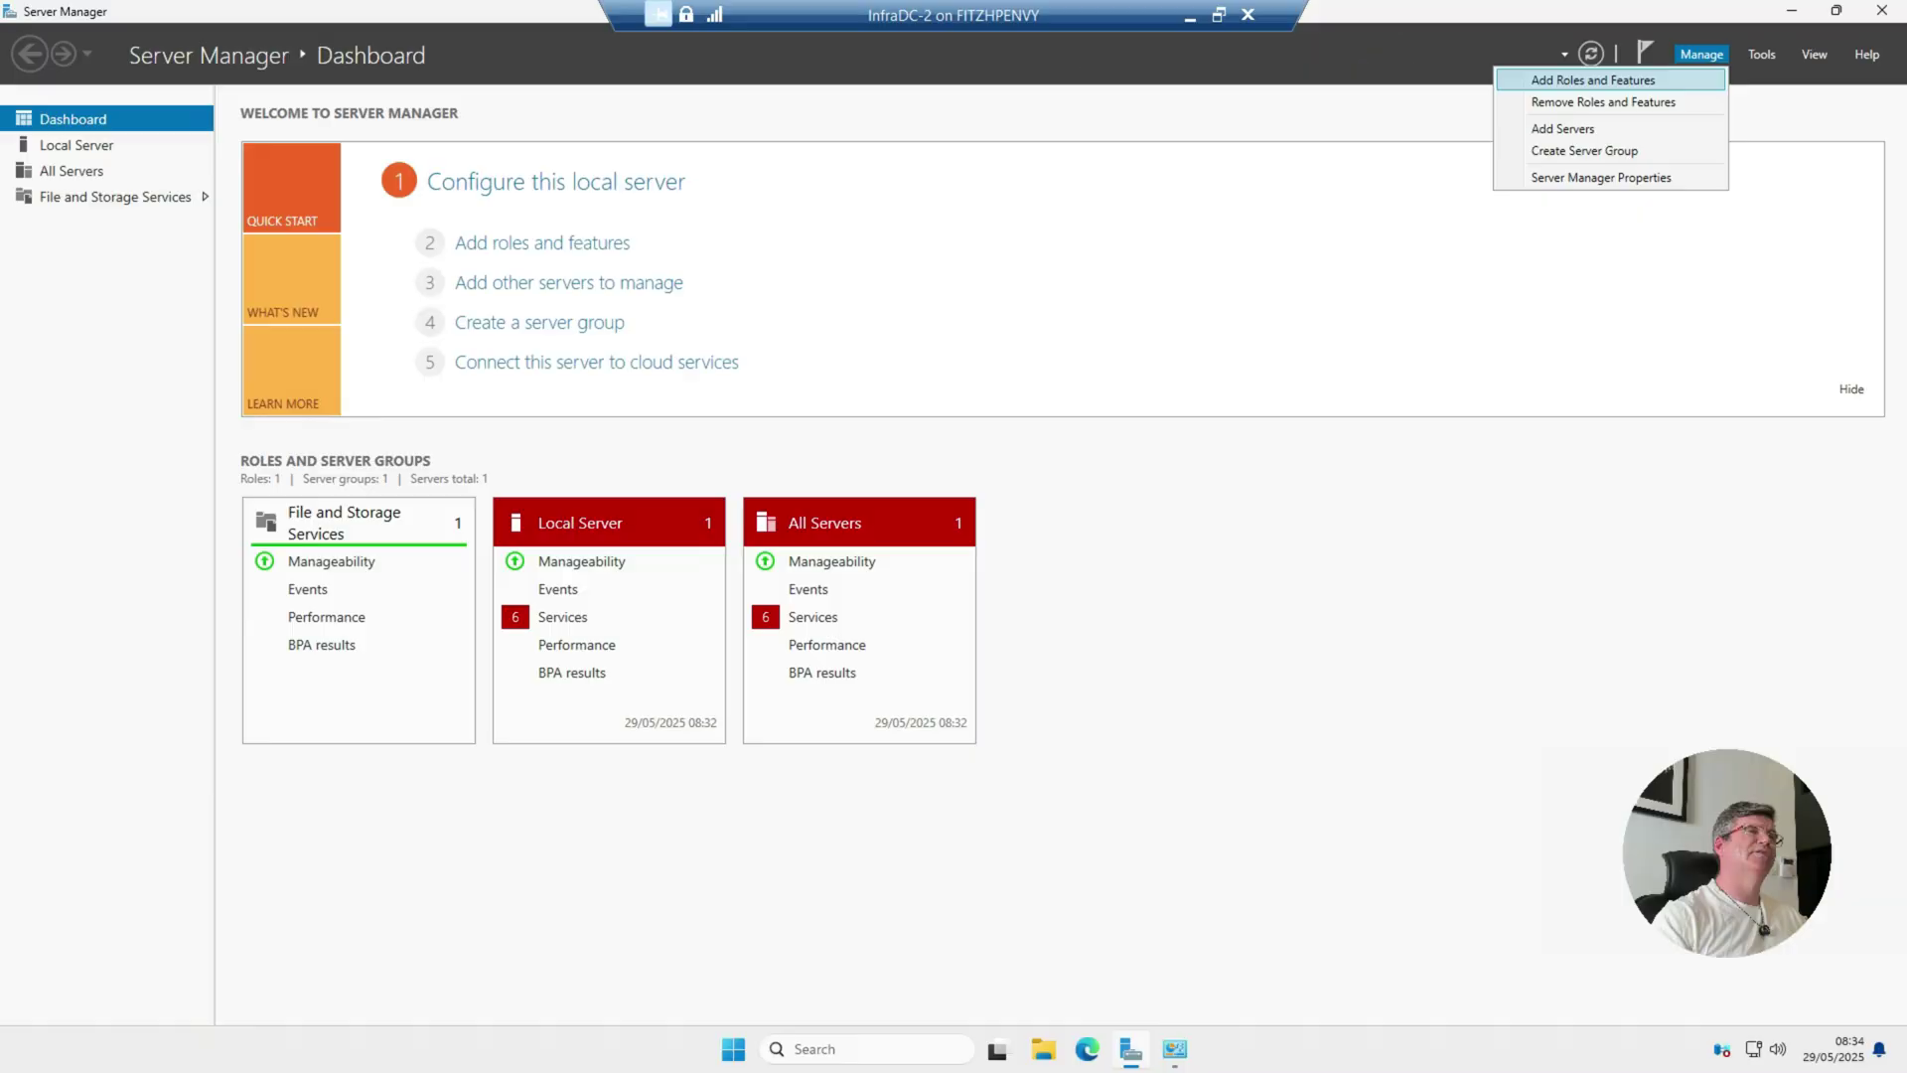
click(1593, 80)
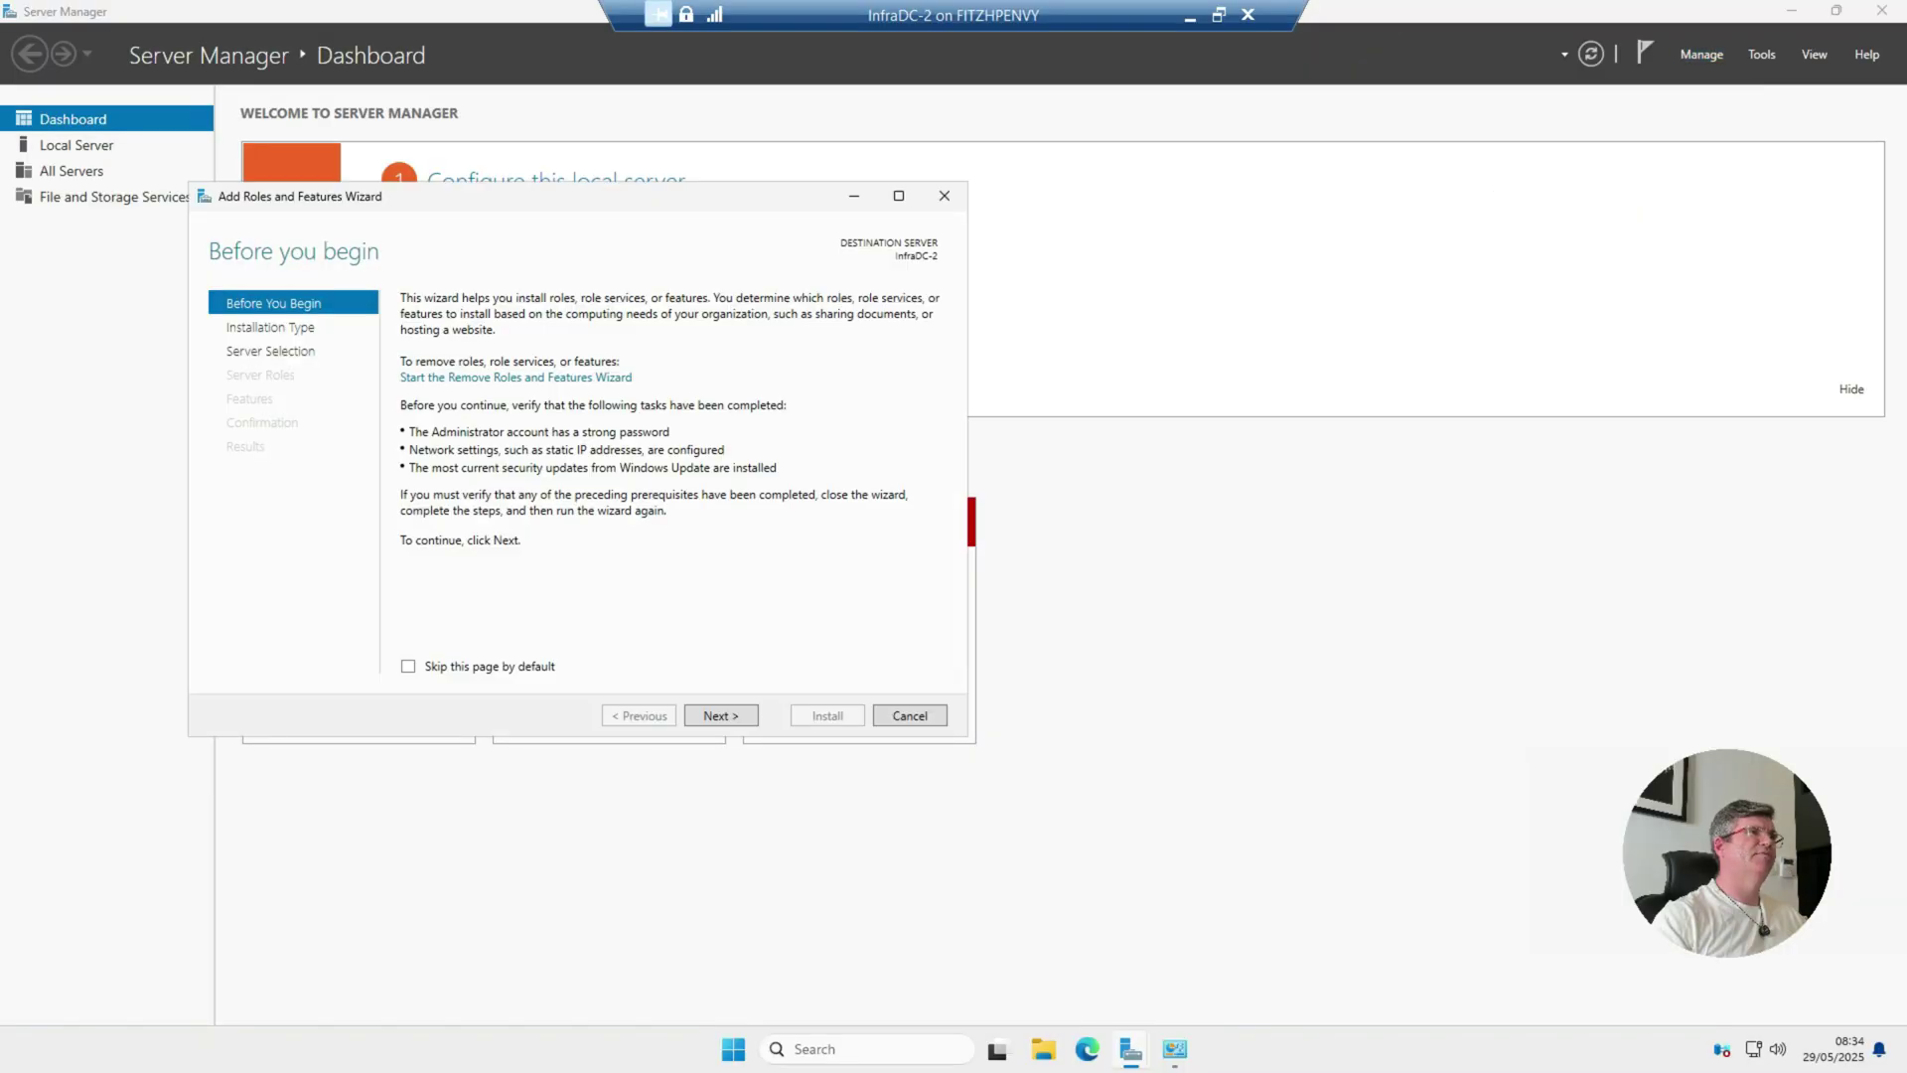
click(721, 715)
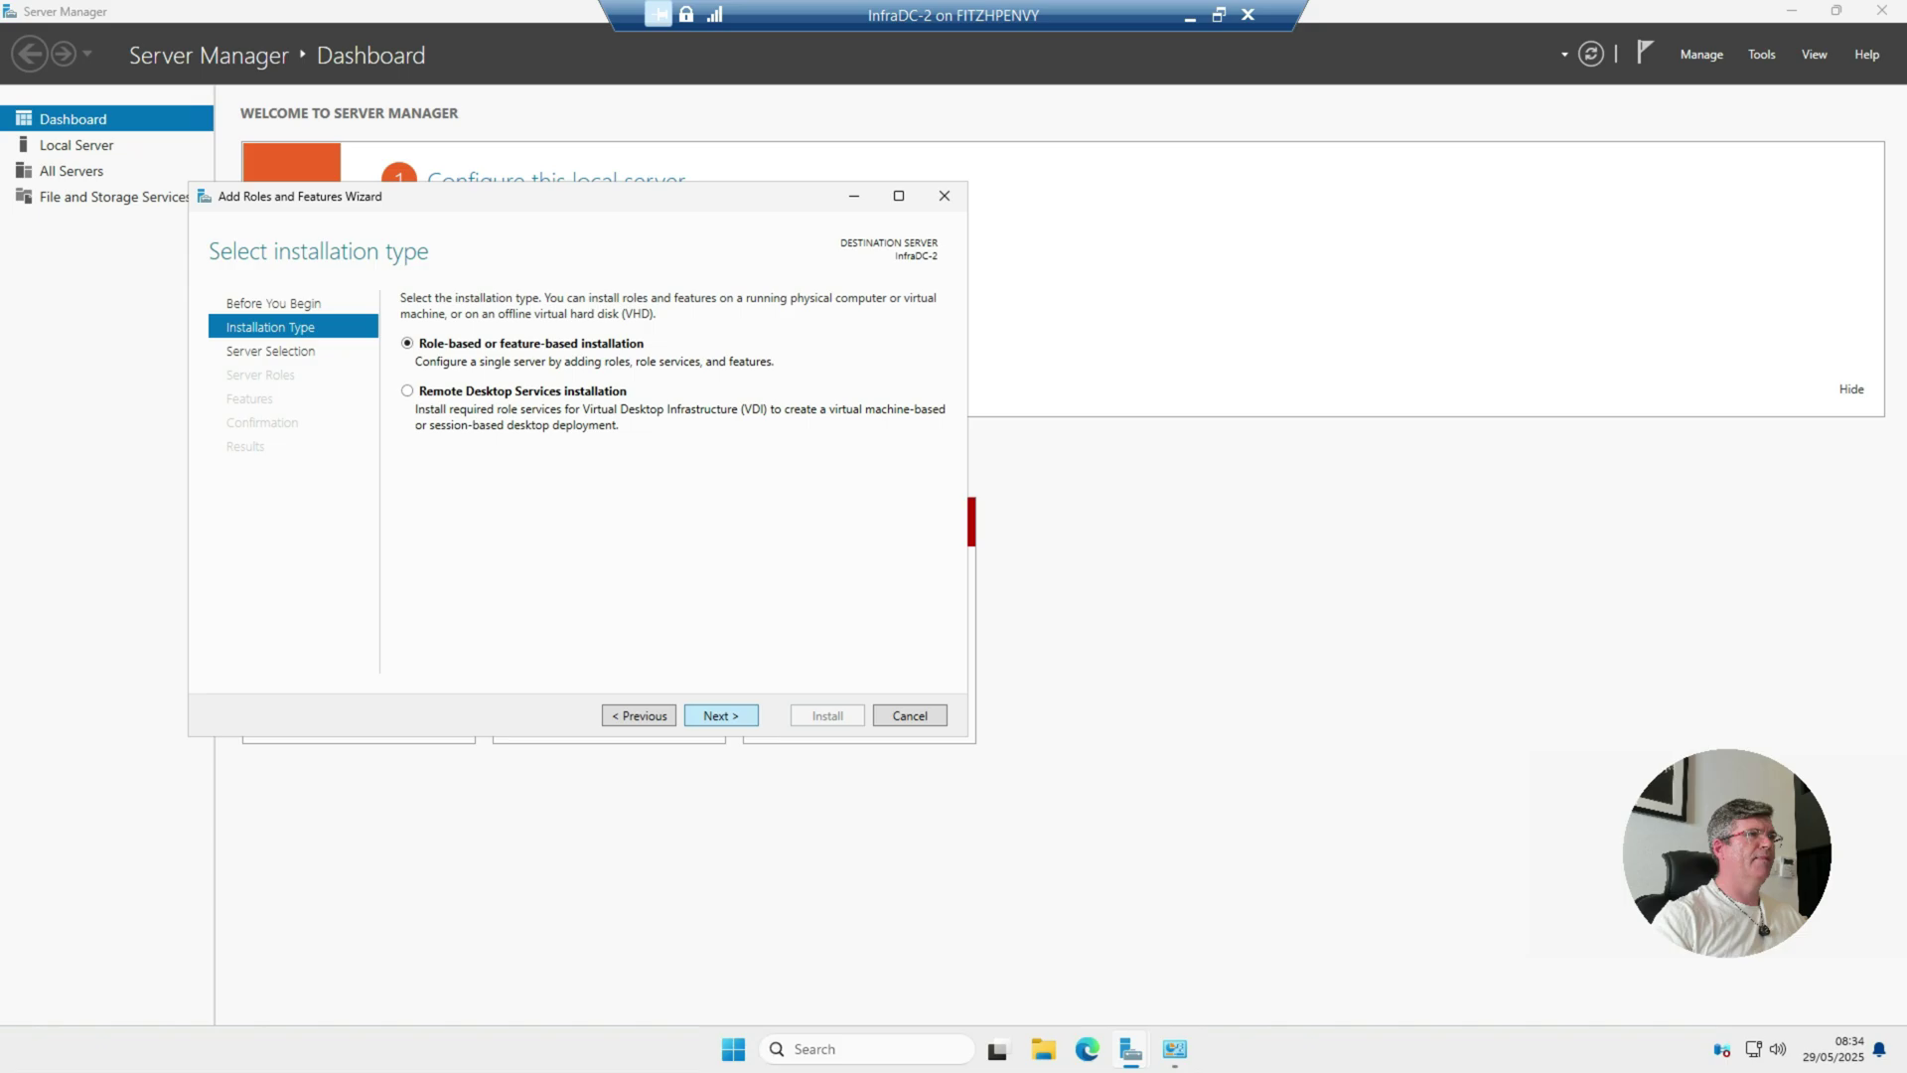
click(720, 715)
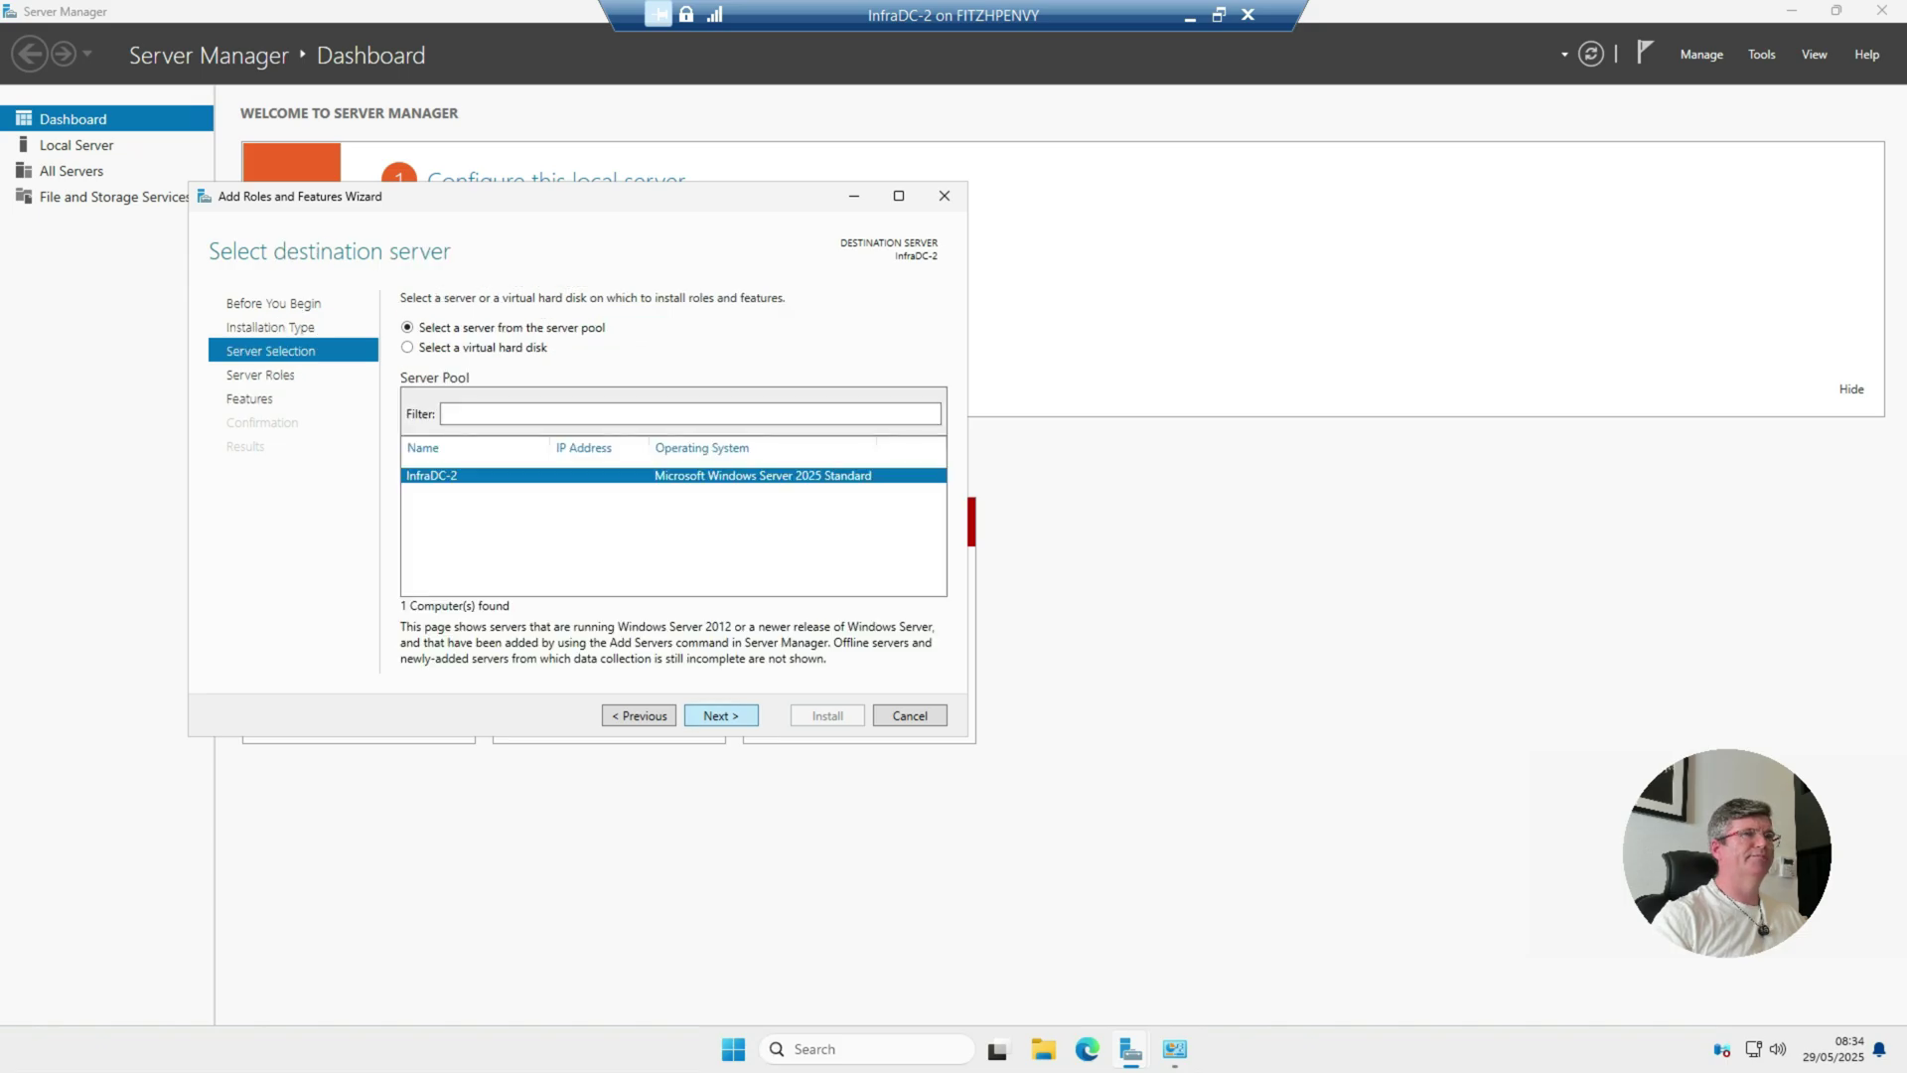
click(720, 715)
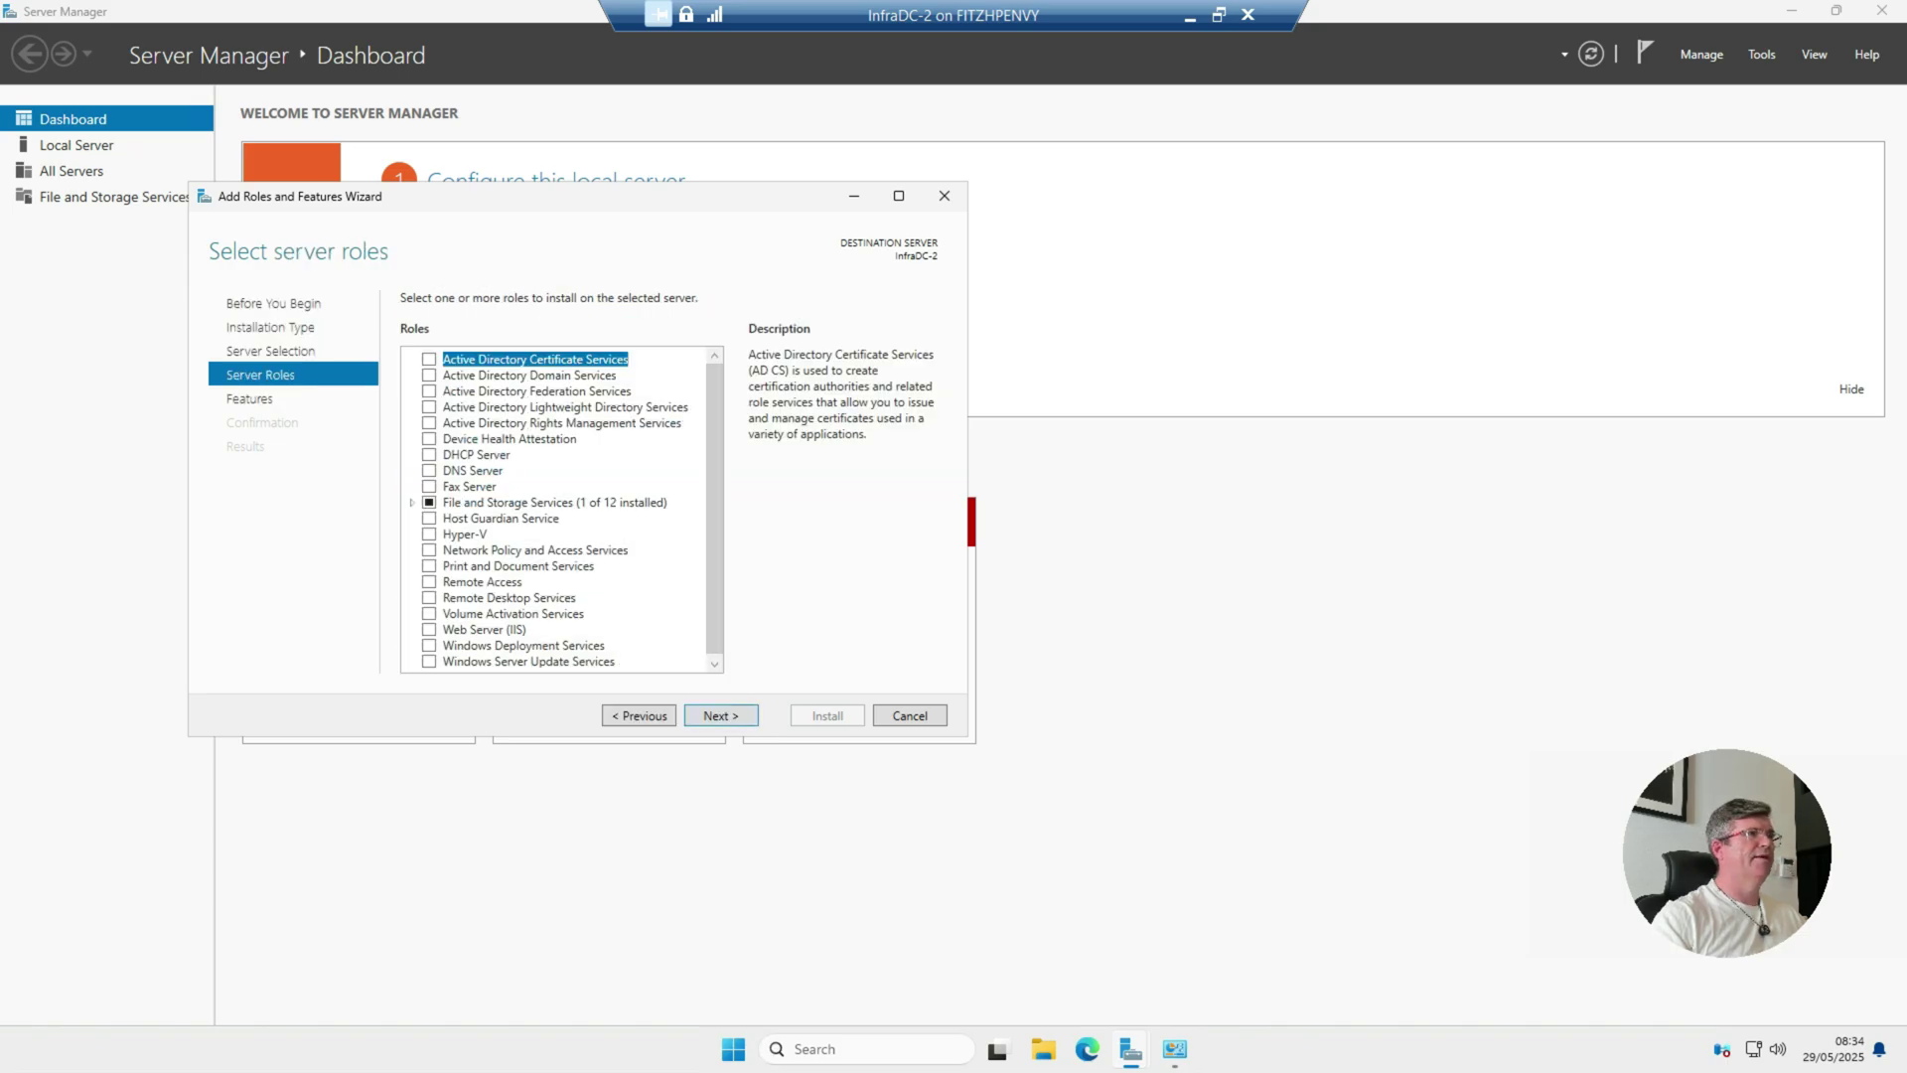
Step: Install Active Directory Domain Services and DNS Server with their management tools, then return to Local Server
click(429, 374)
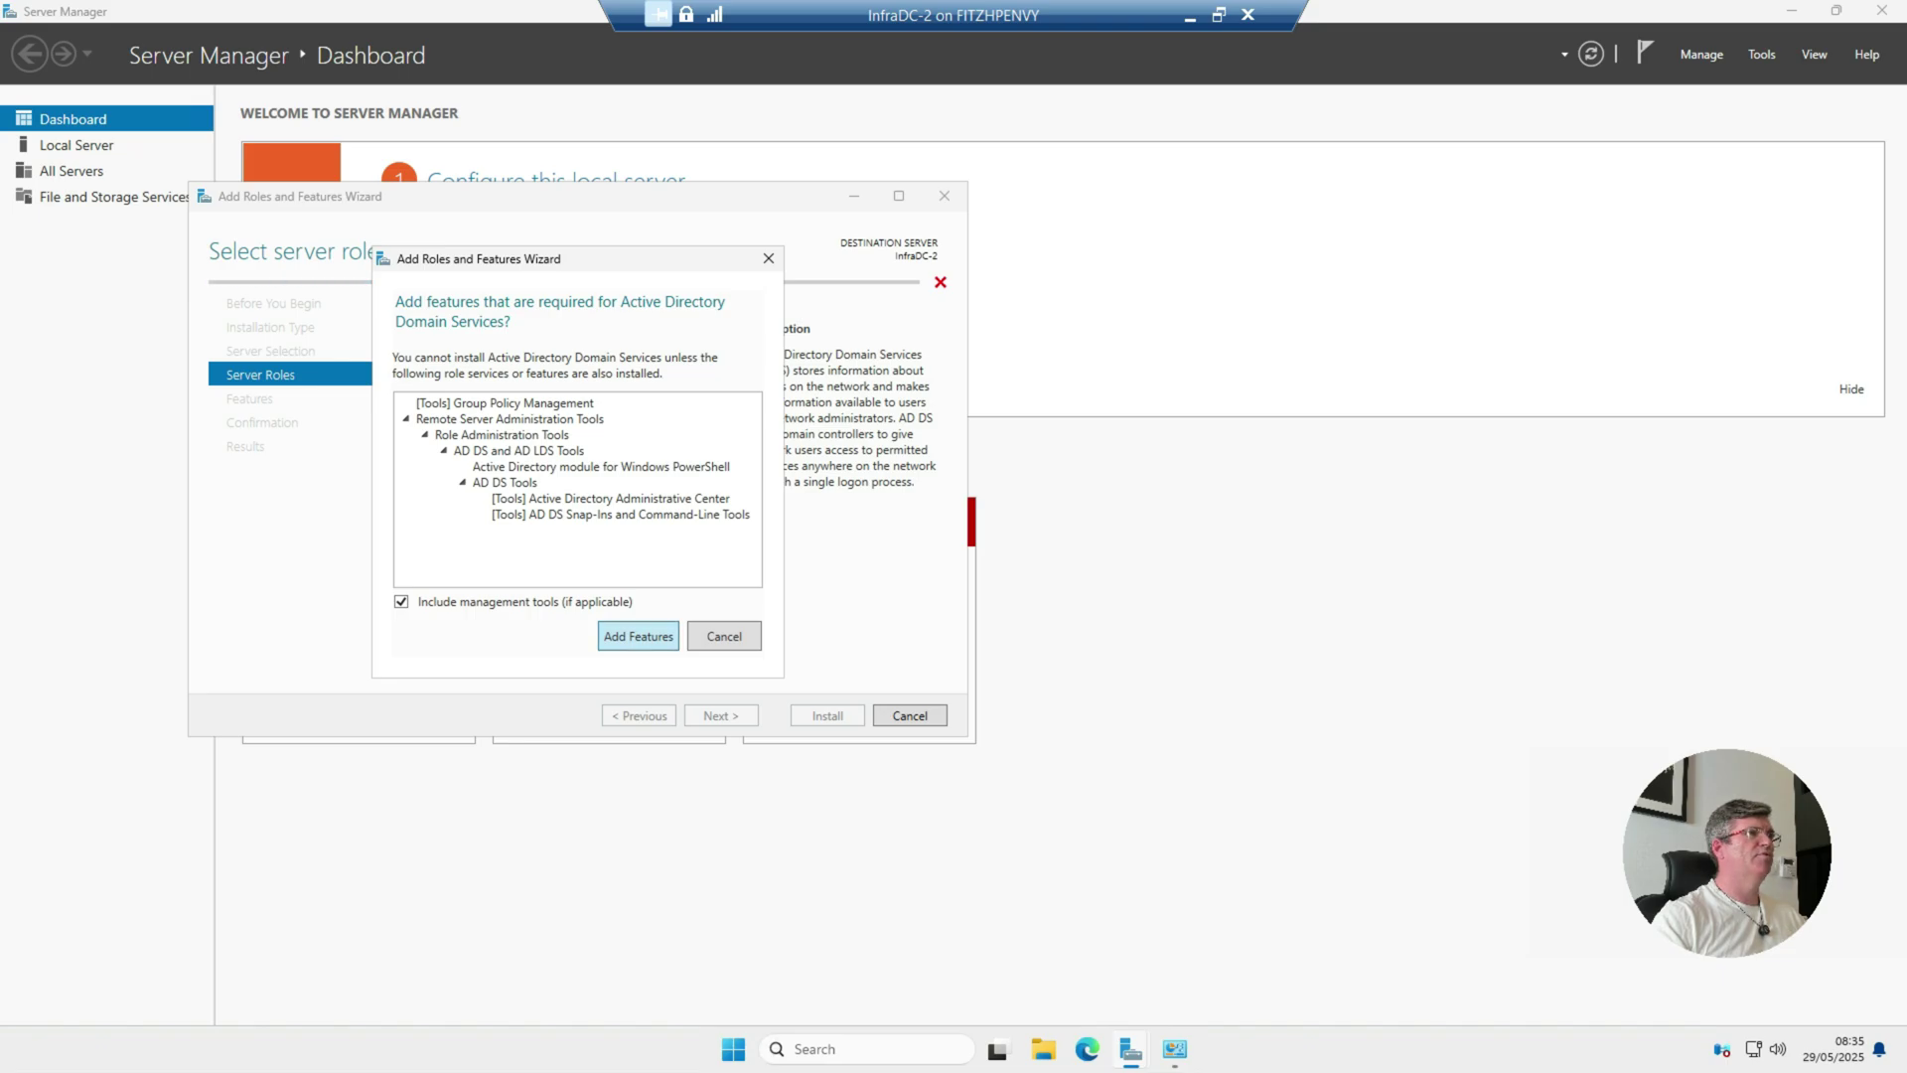
key(Return)
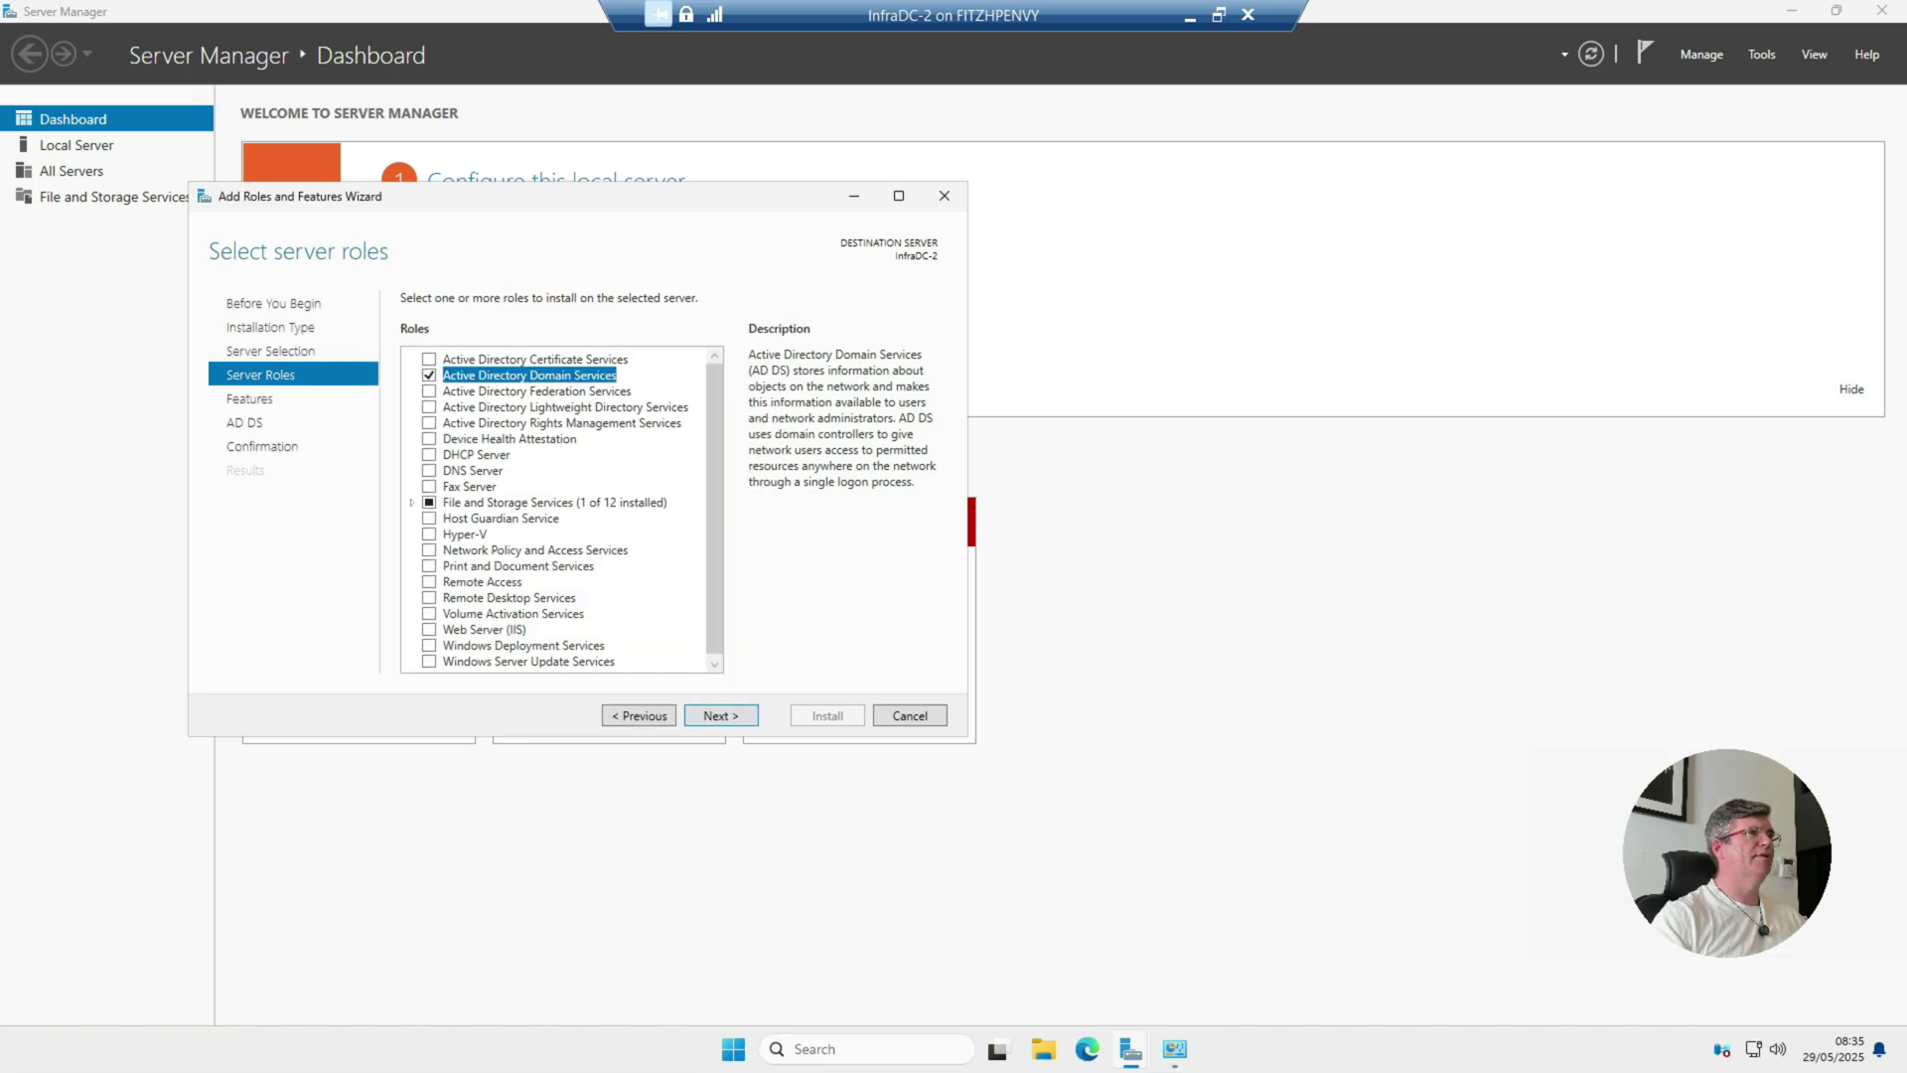
click(429, 469)
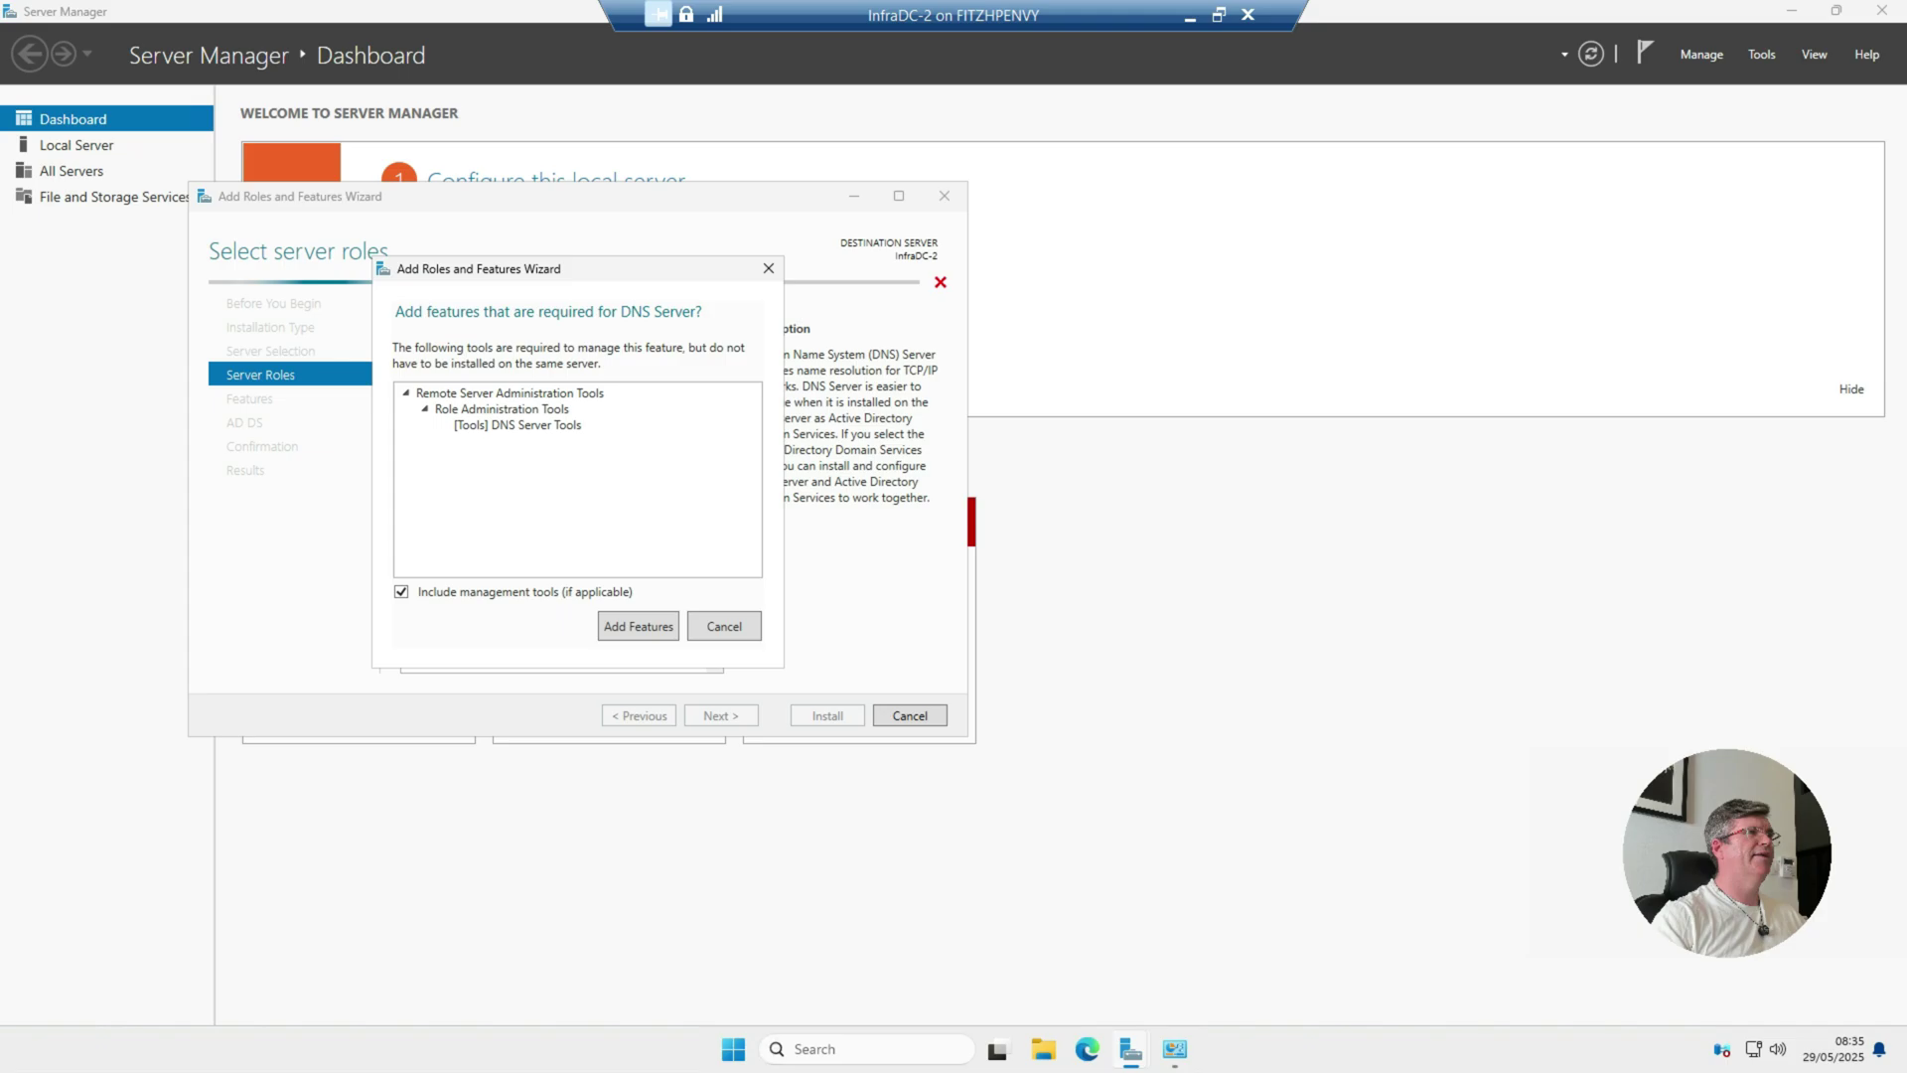
key(Return)
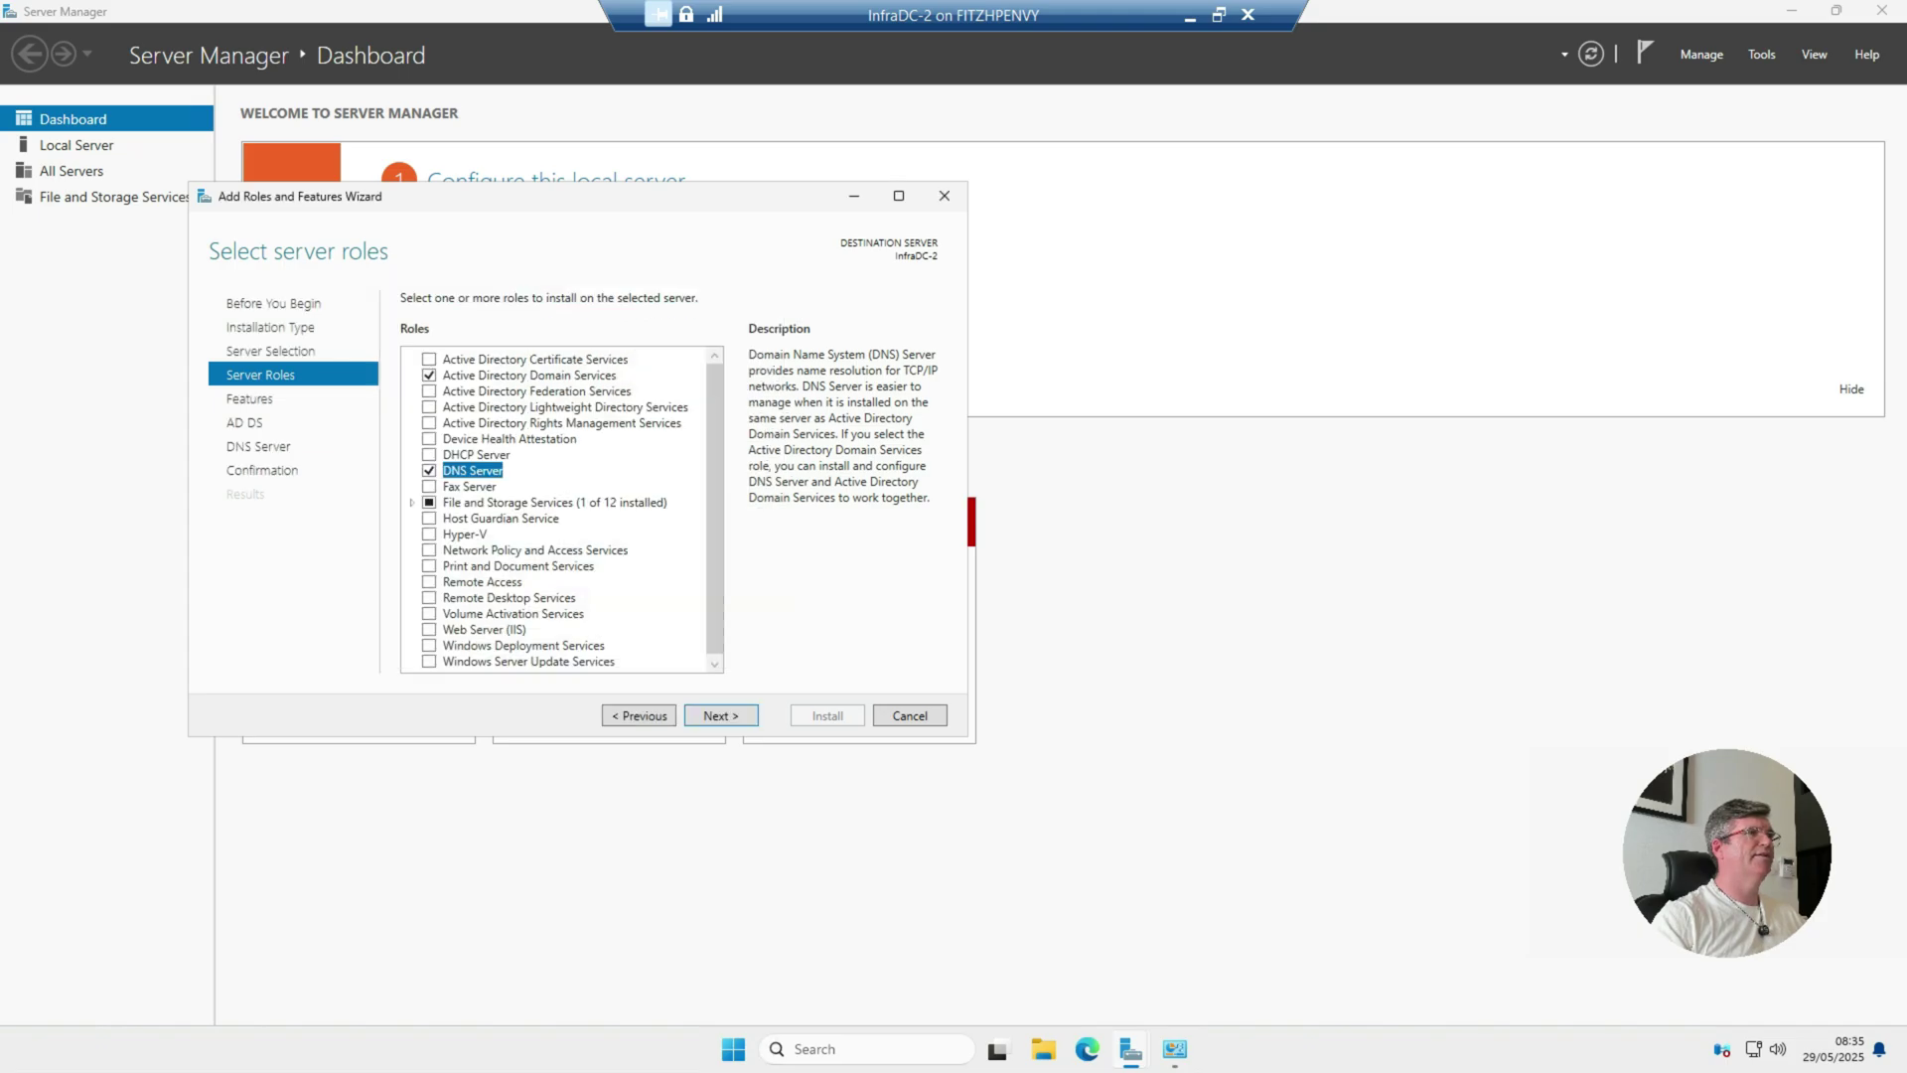
key(Return)
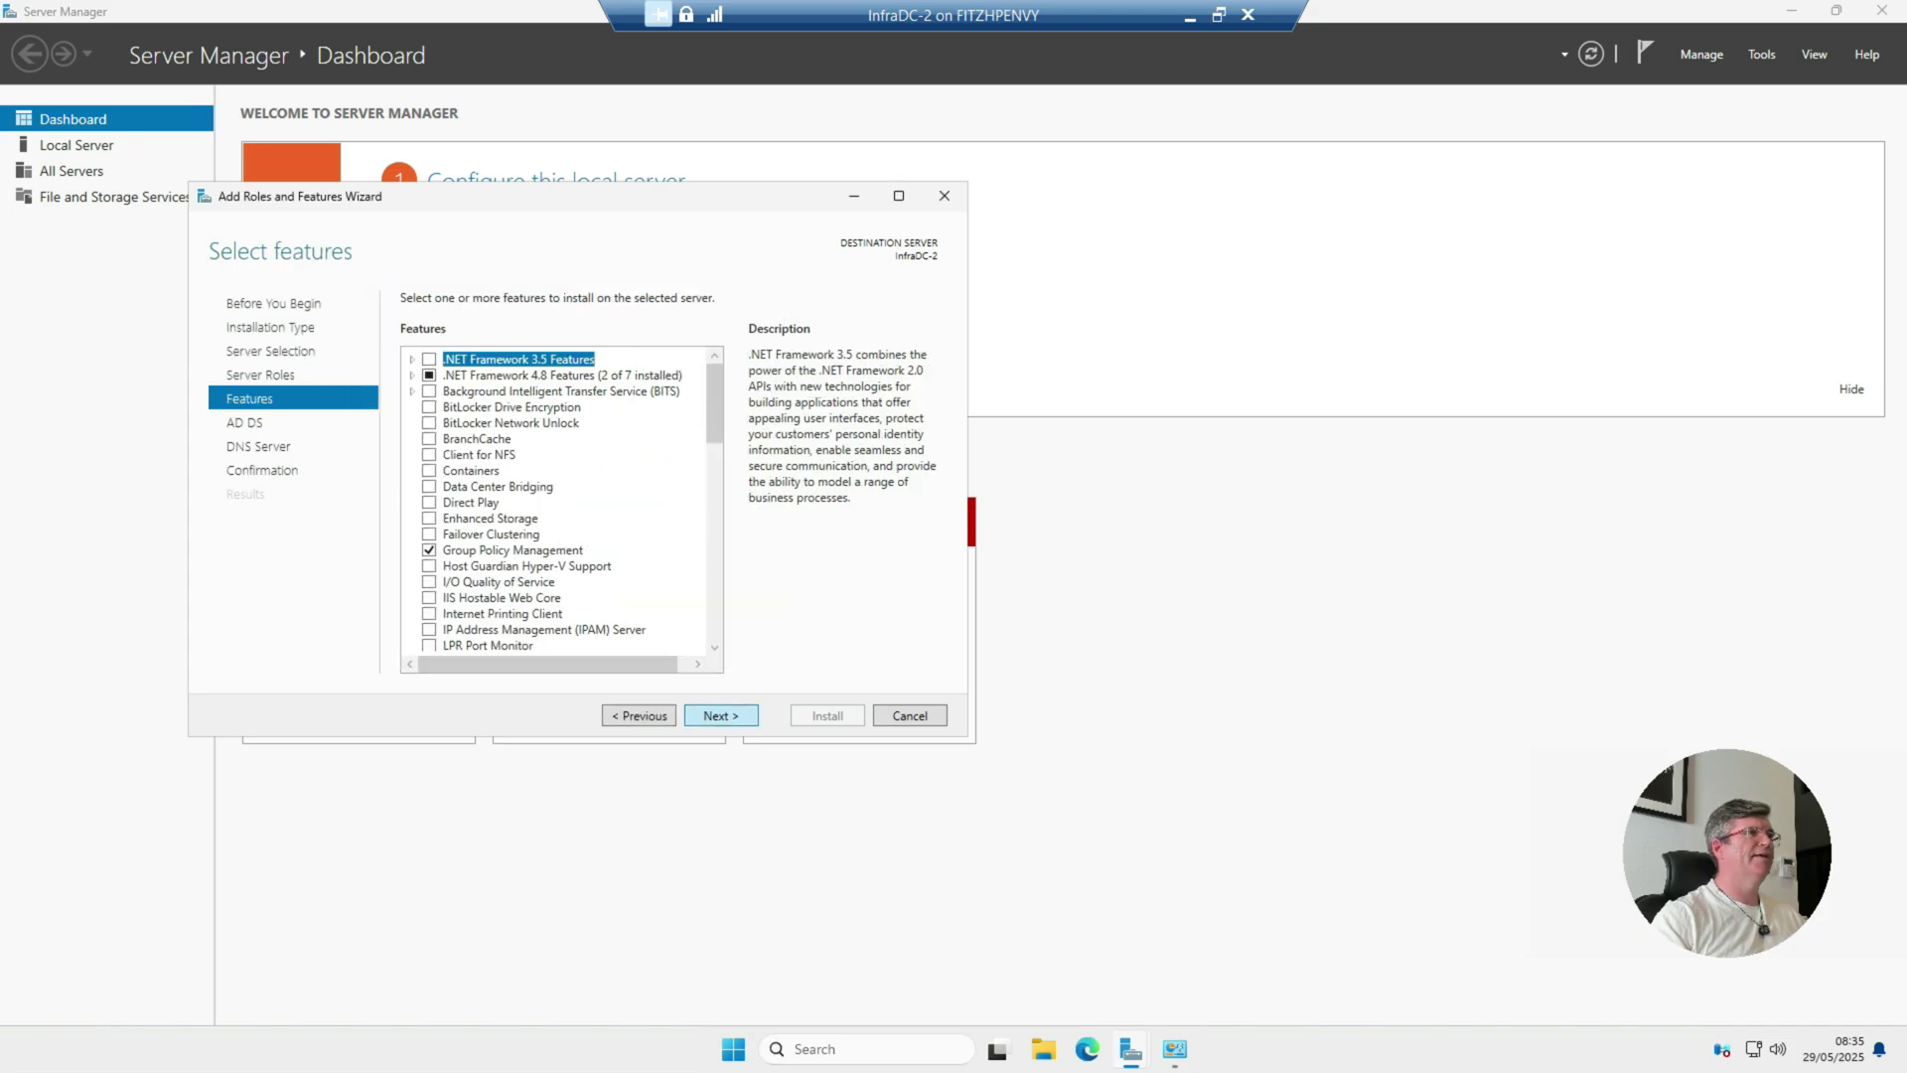
key(Return)
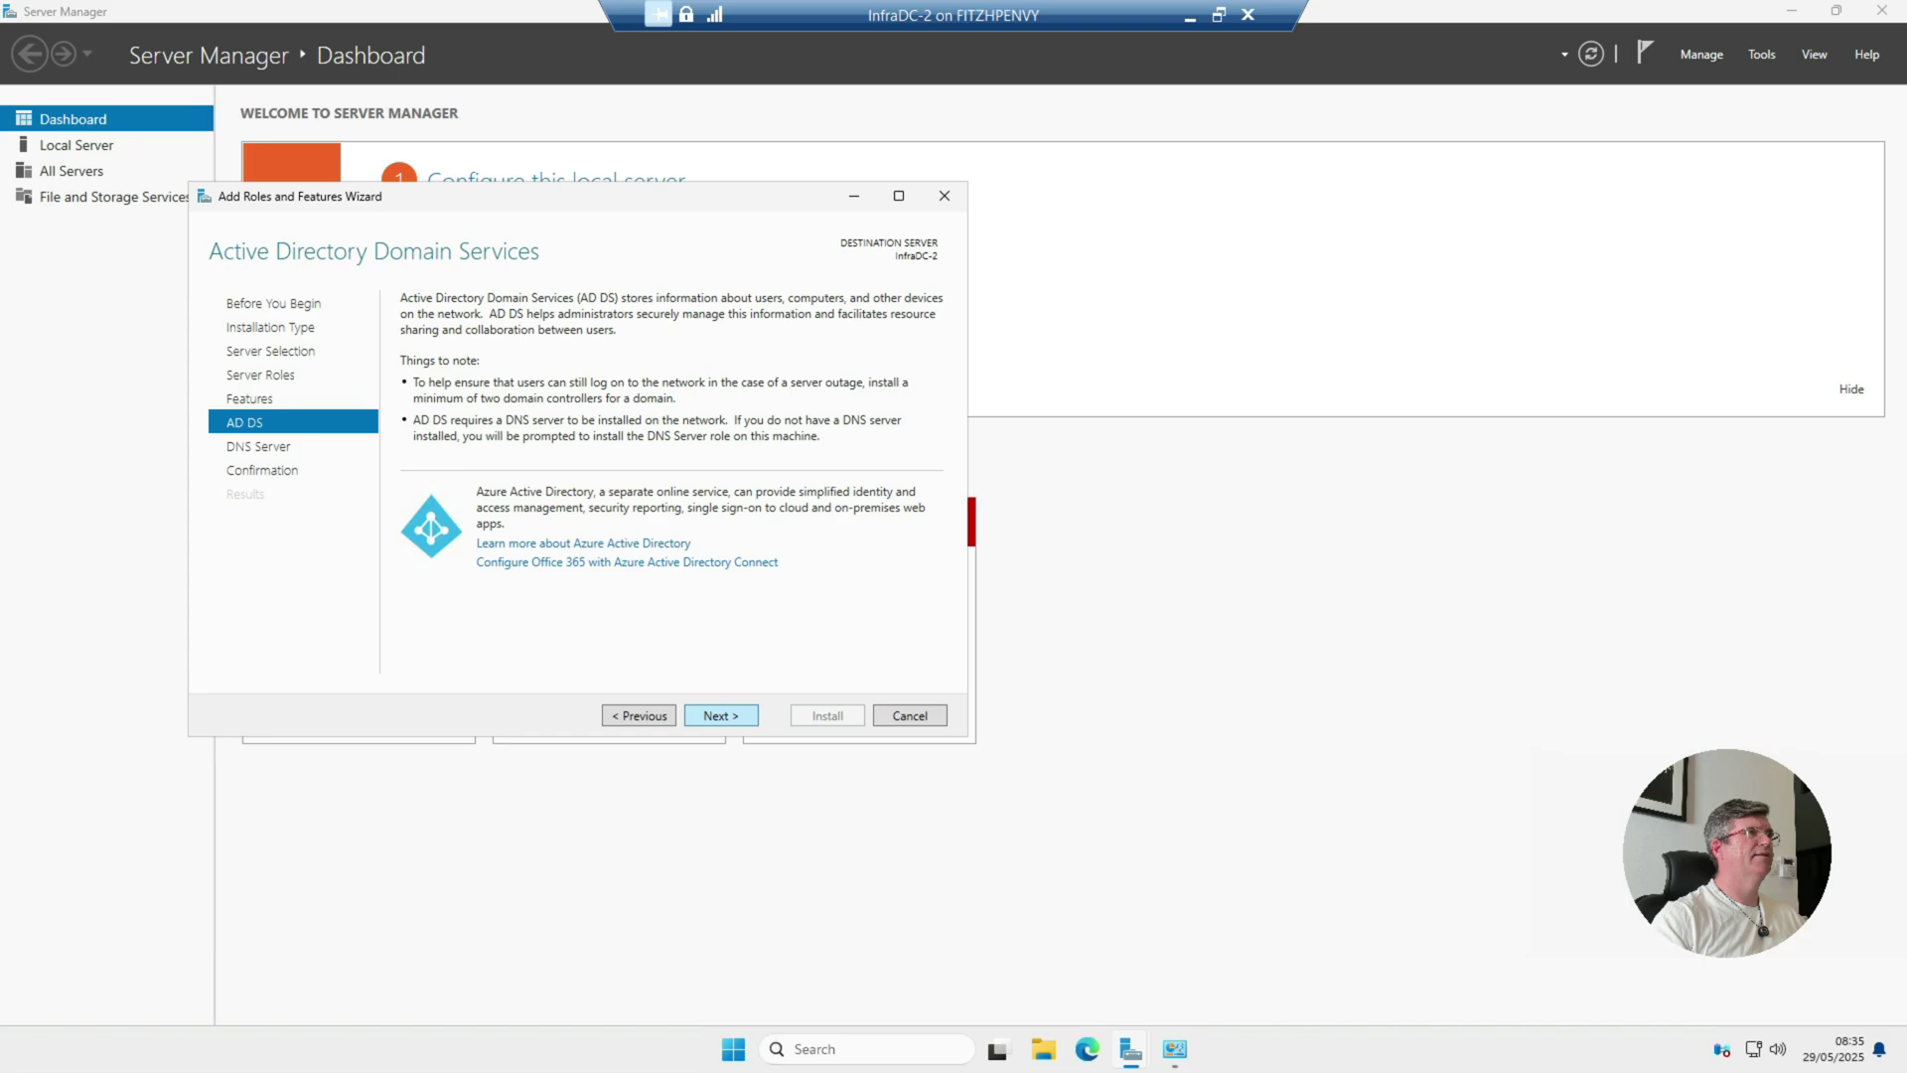
key(Return)
key(Return)
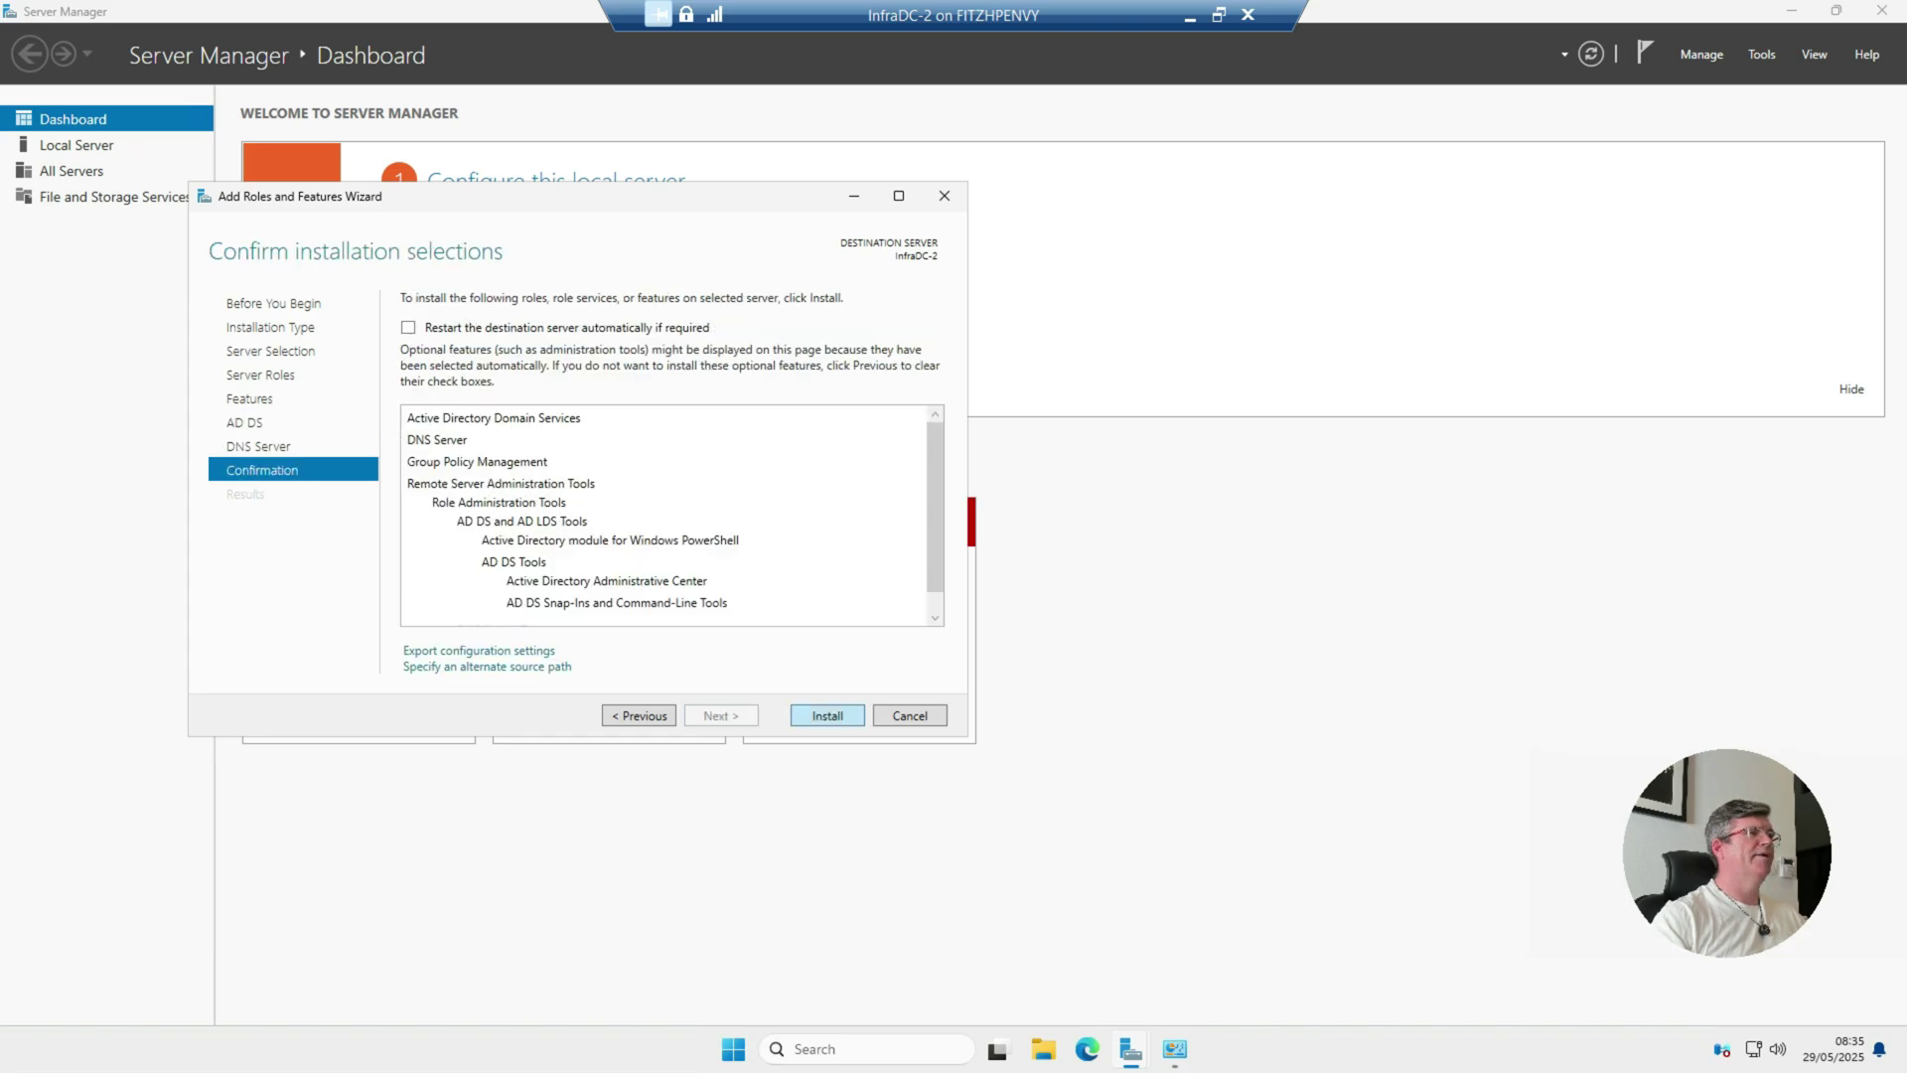
key(Return)
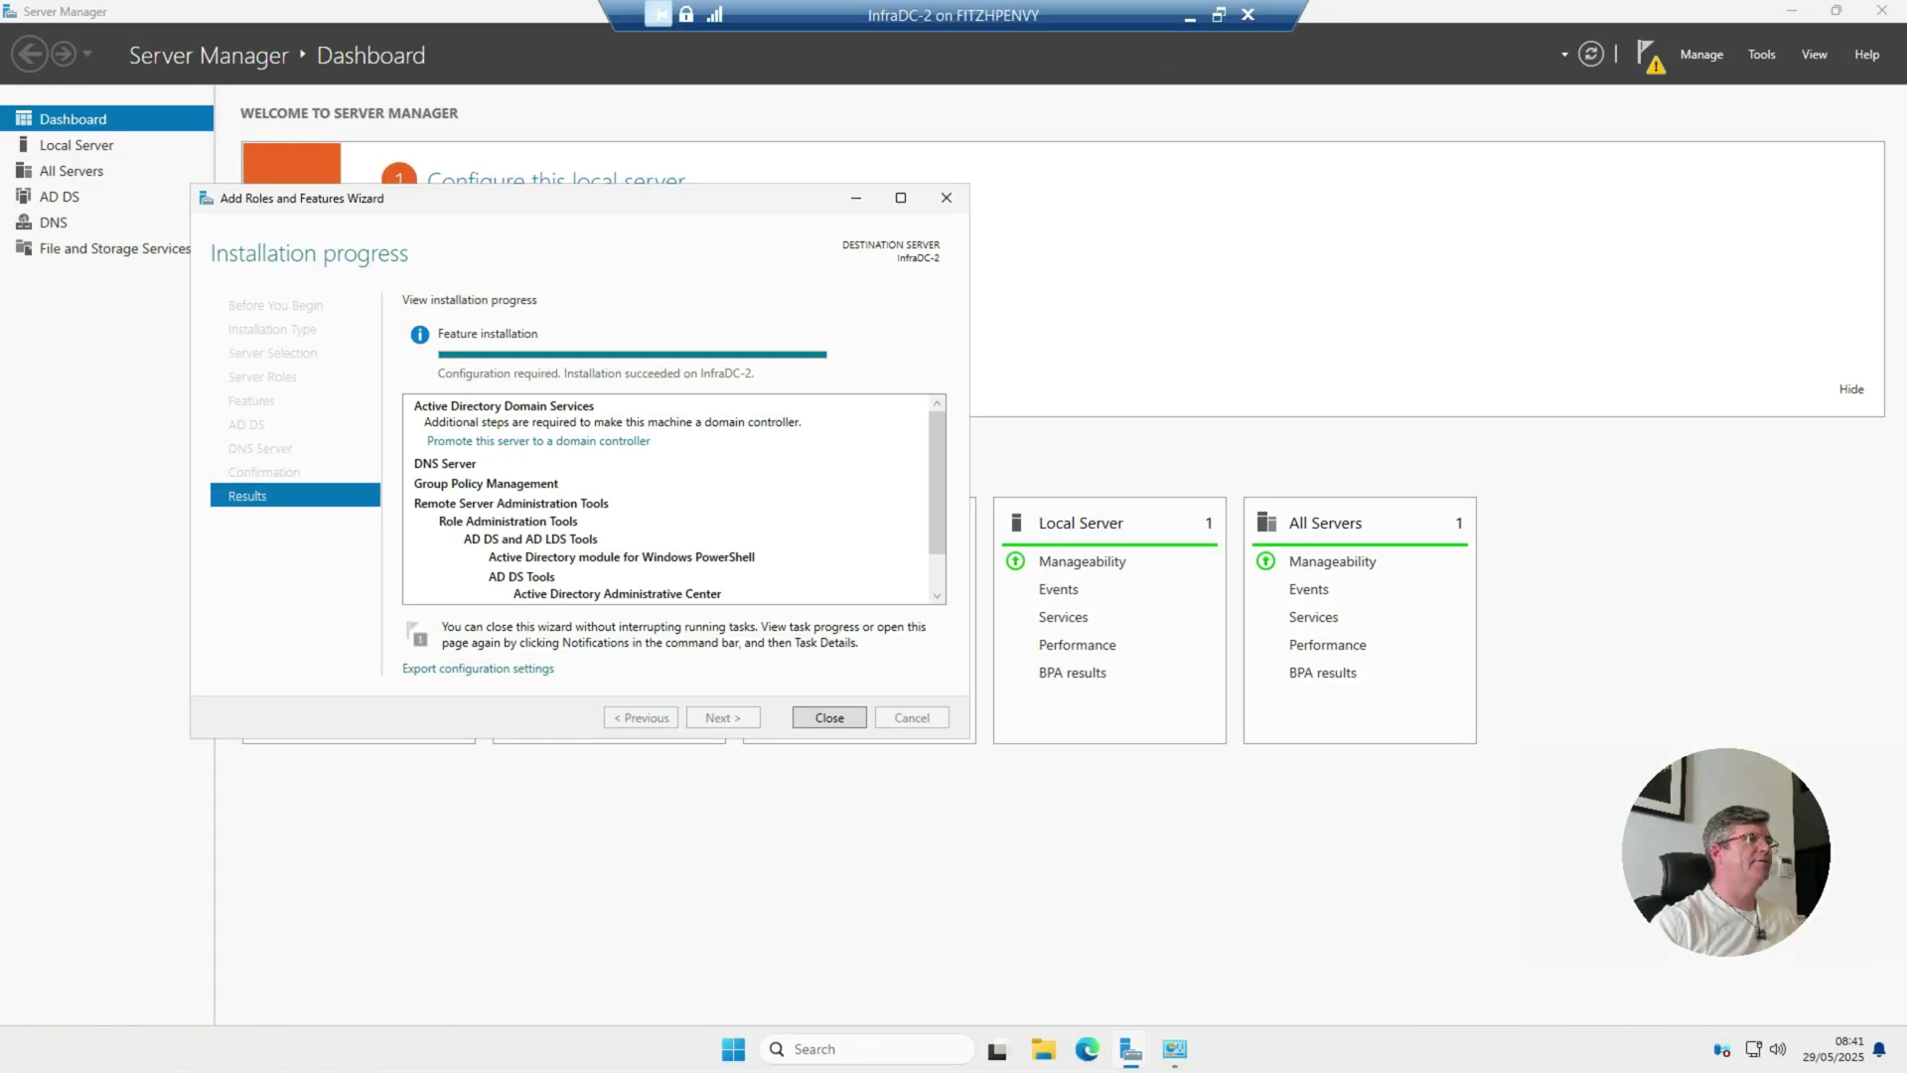
key(Return)
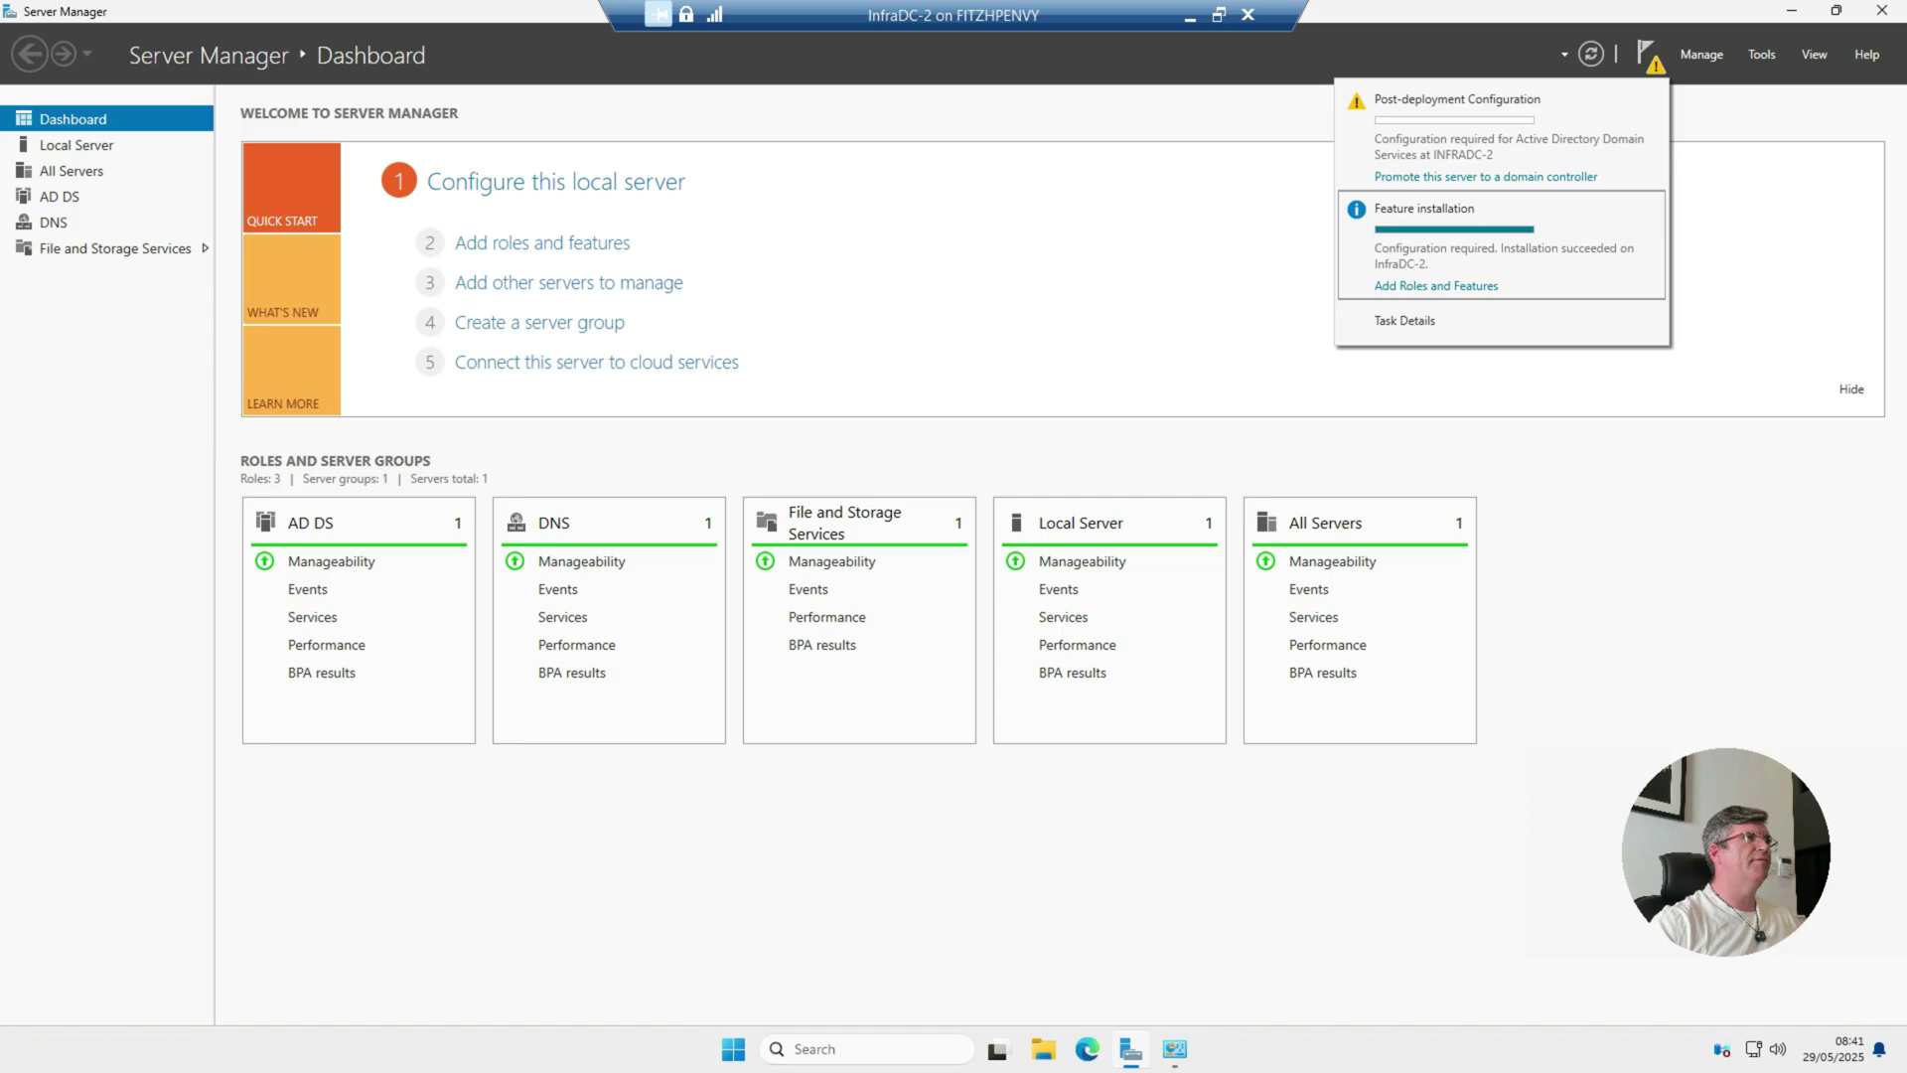
click(77, 145)
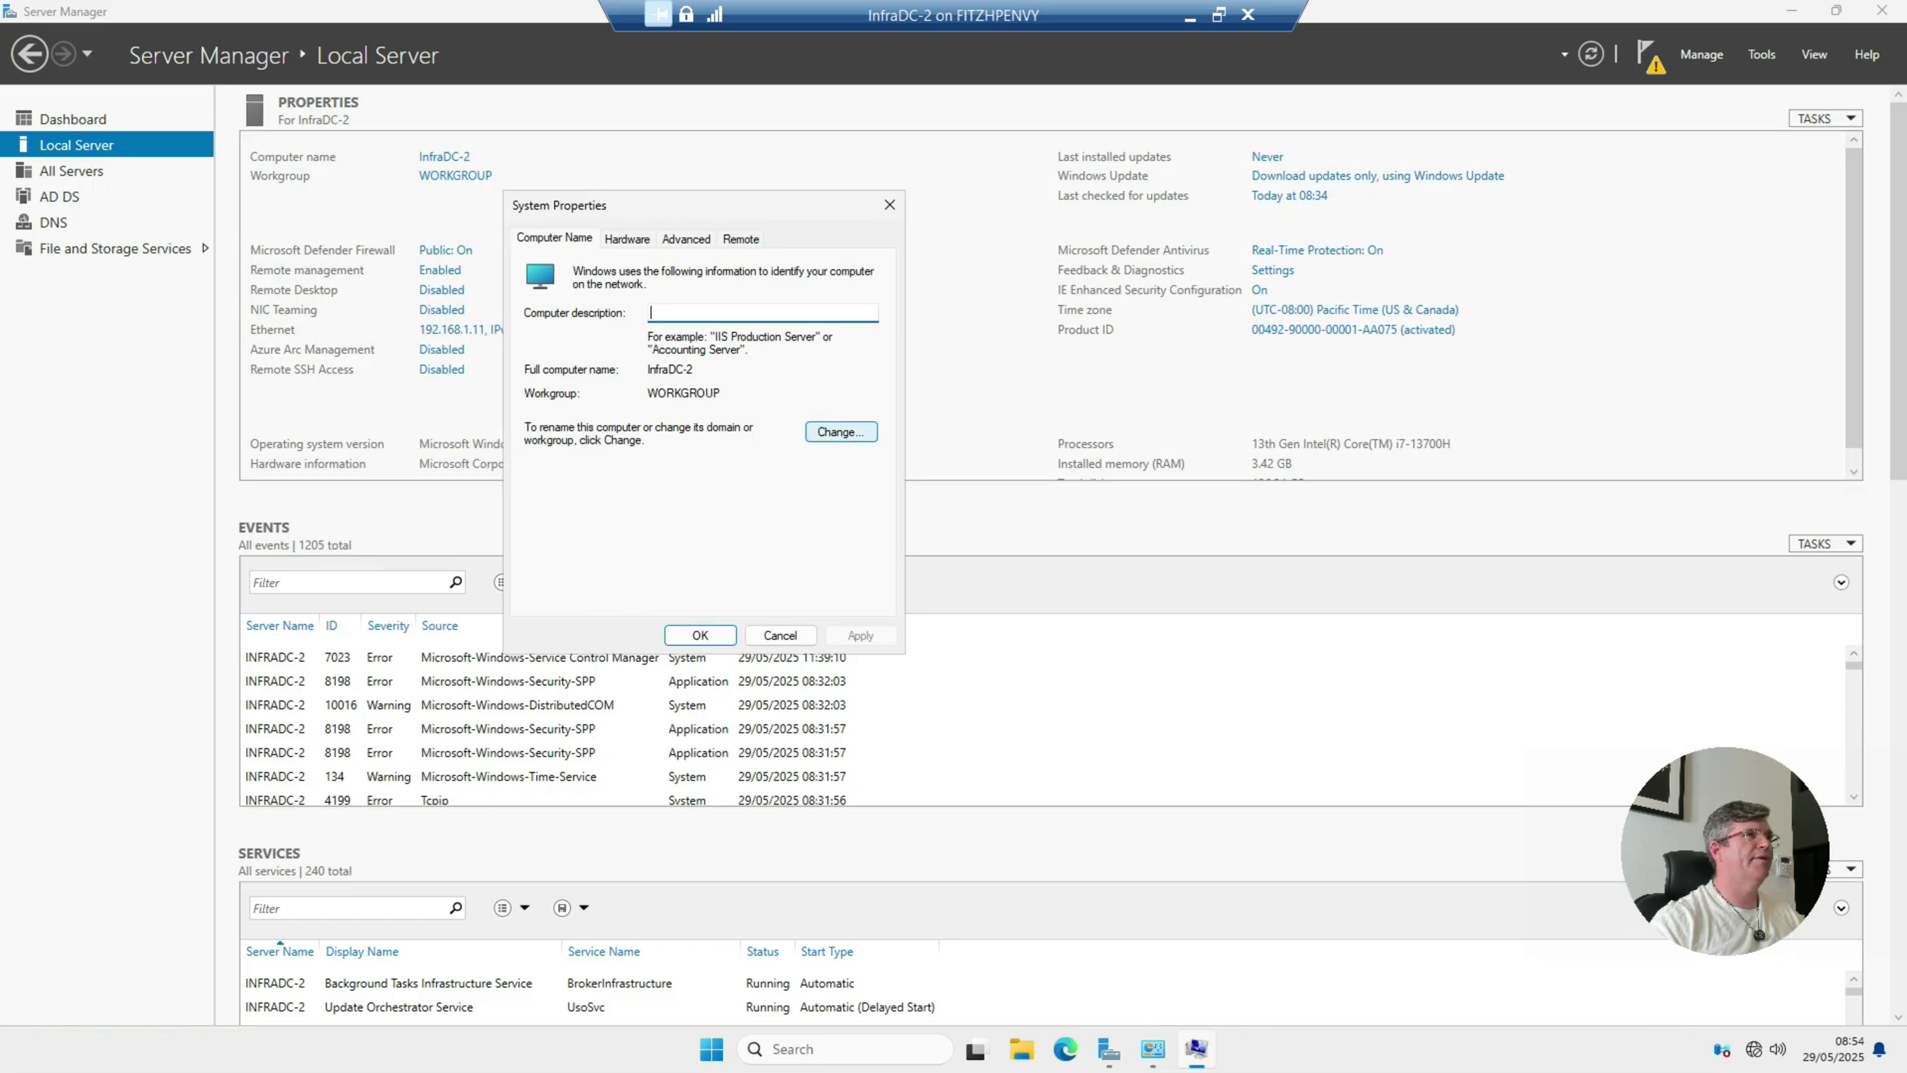
Step: Set the computer's membership to the infrasos.com domain
click(841, 431)
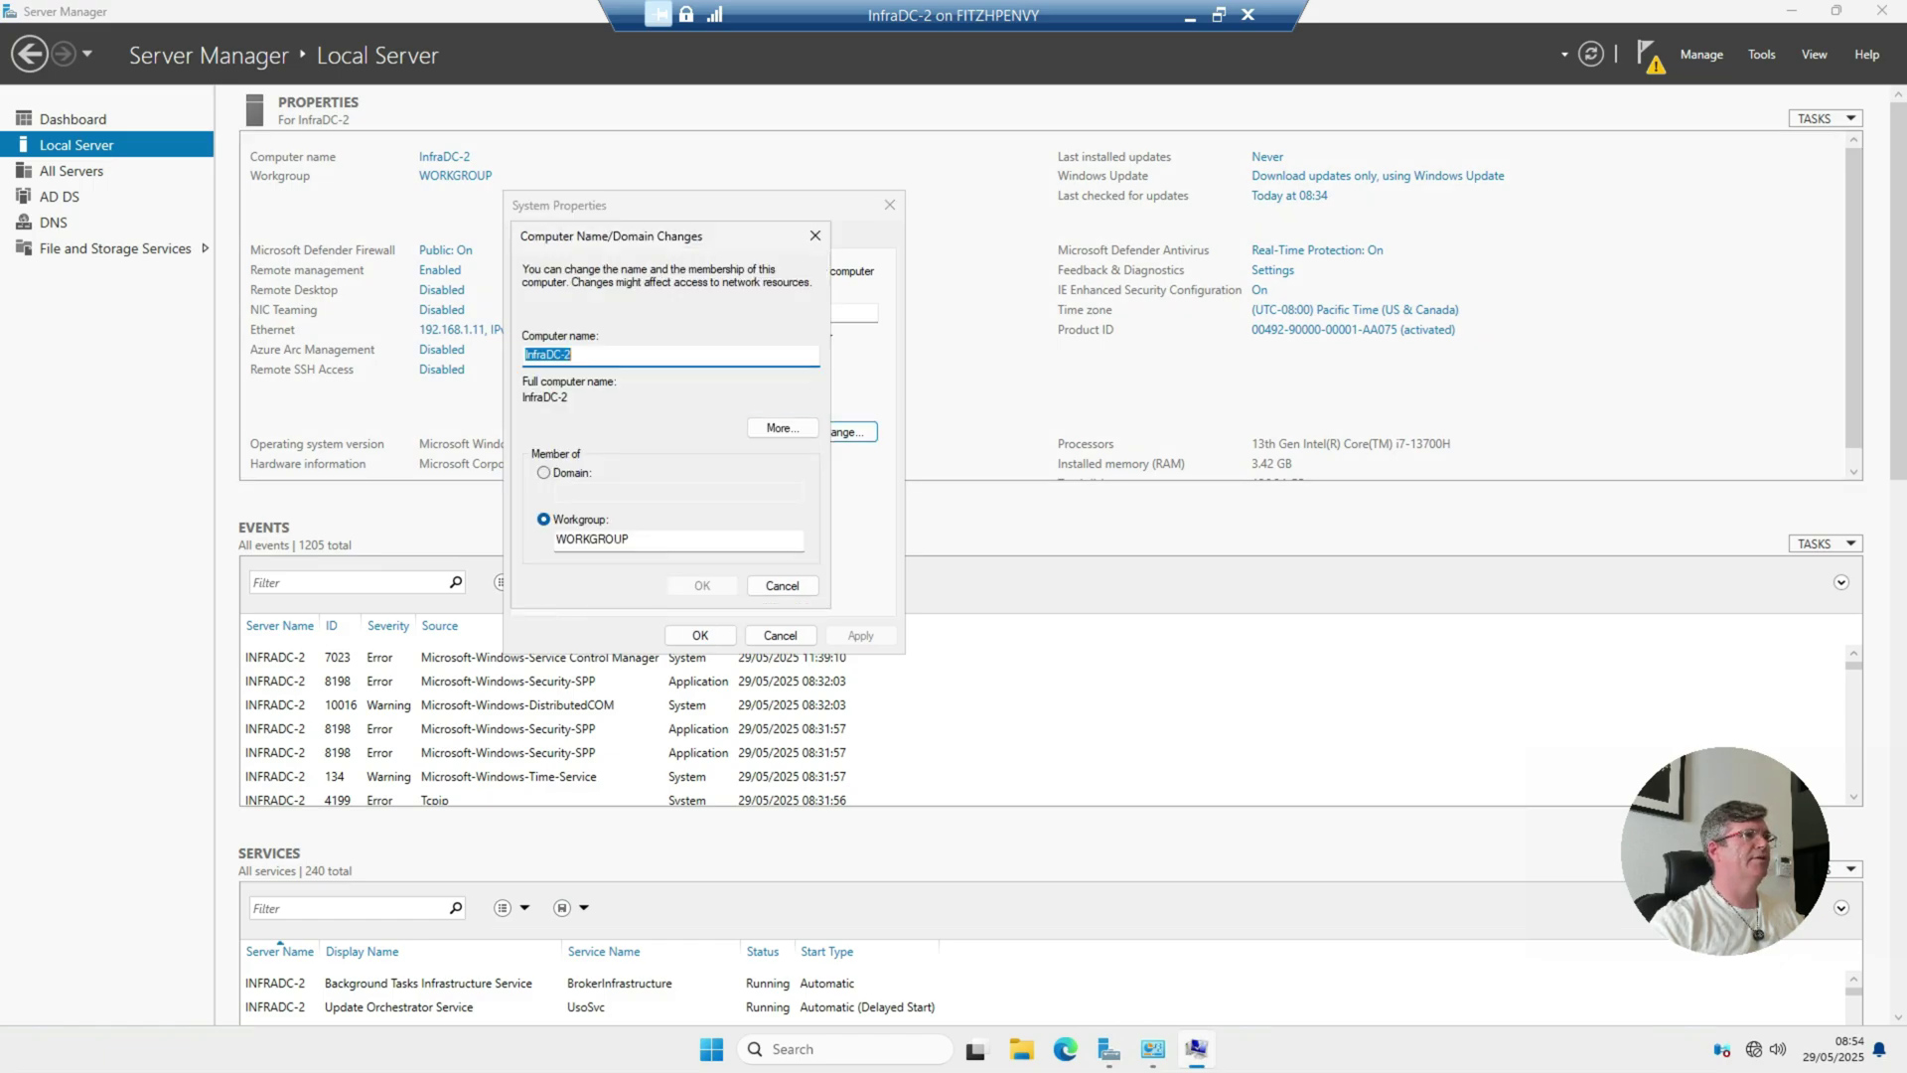
click(543, 472)
text(infrasos.com)
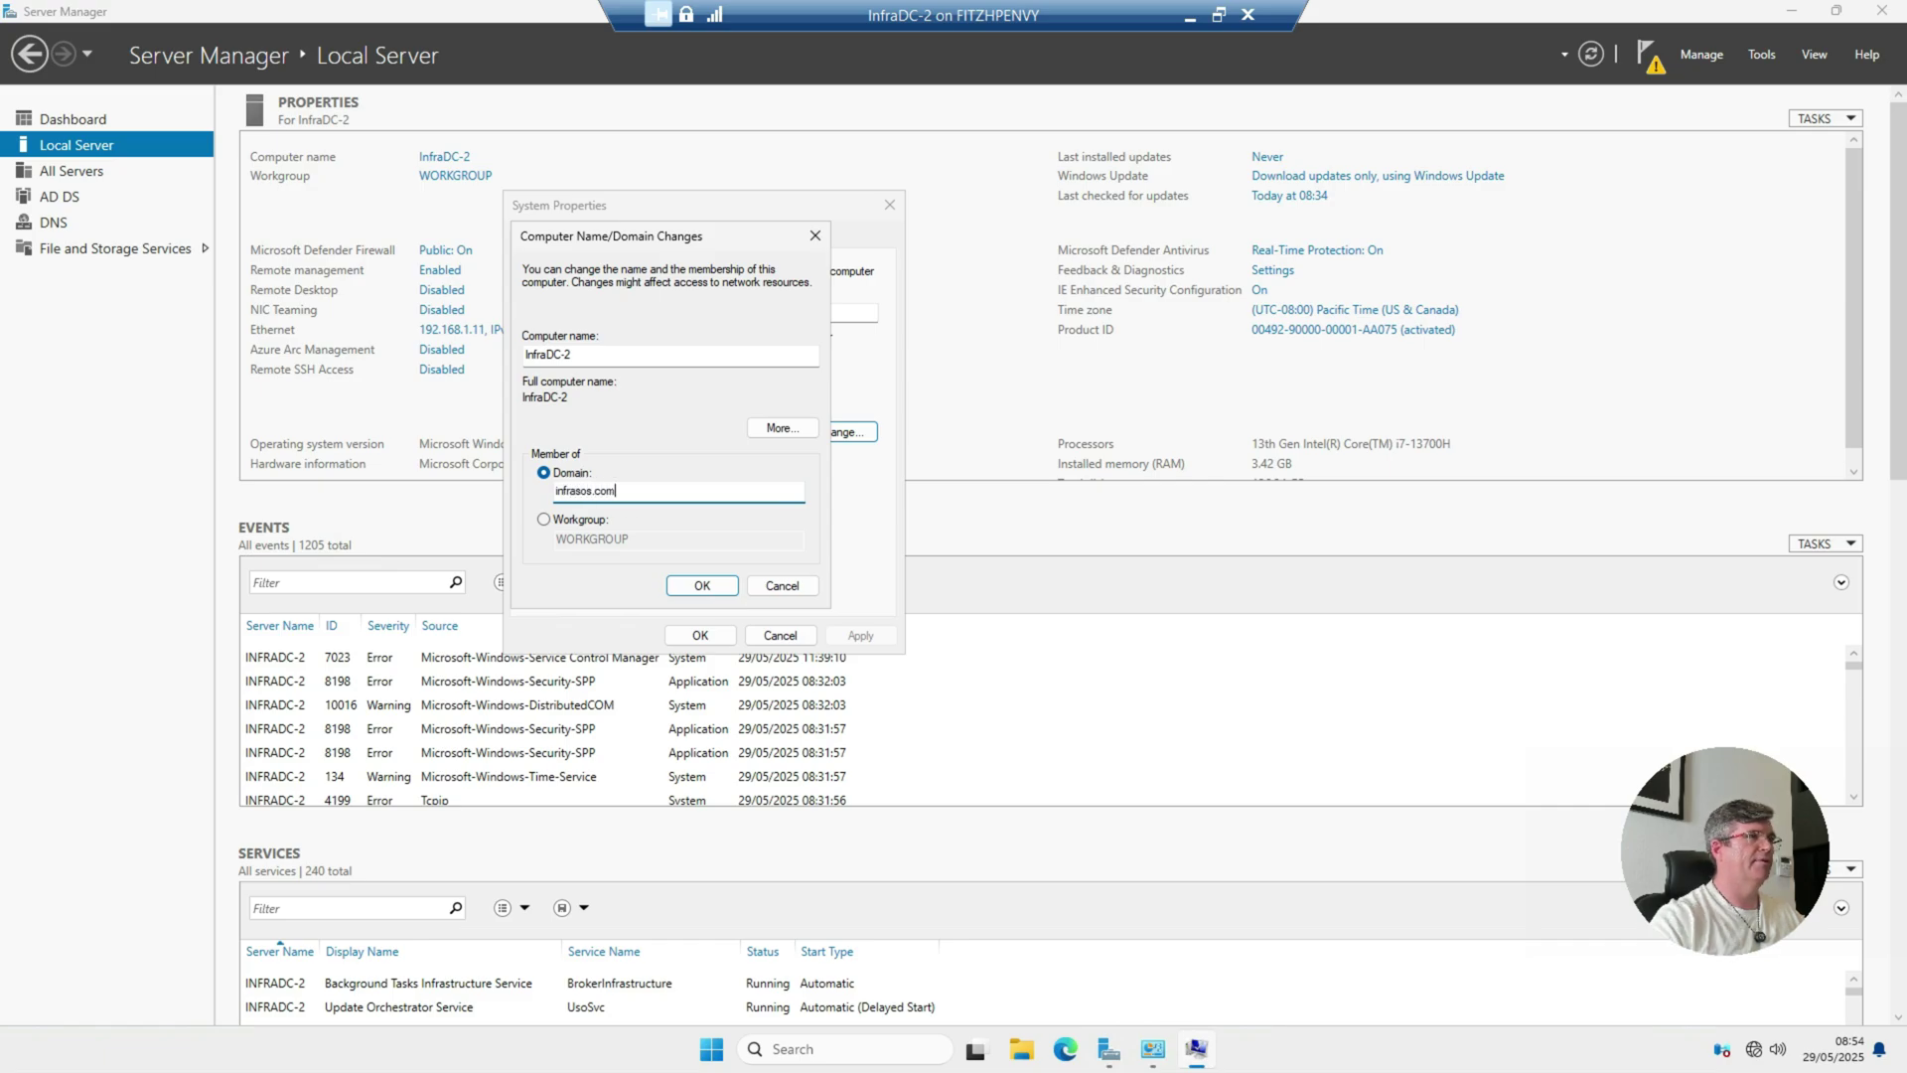
key(Return)
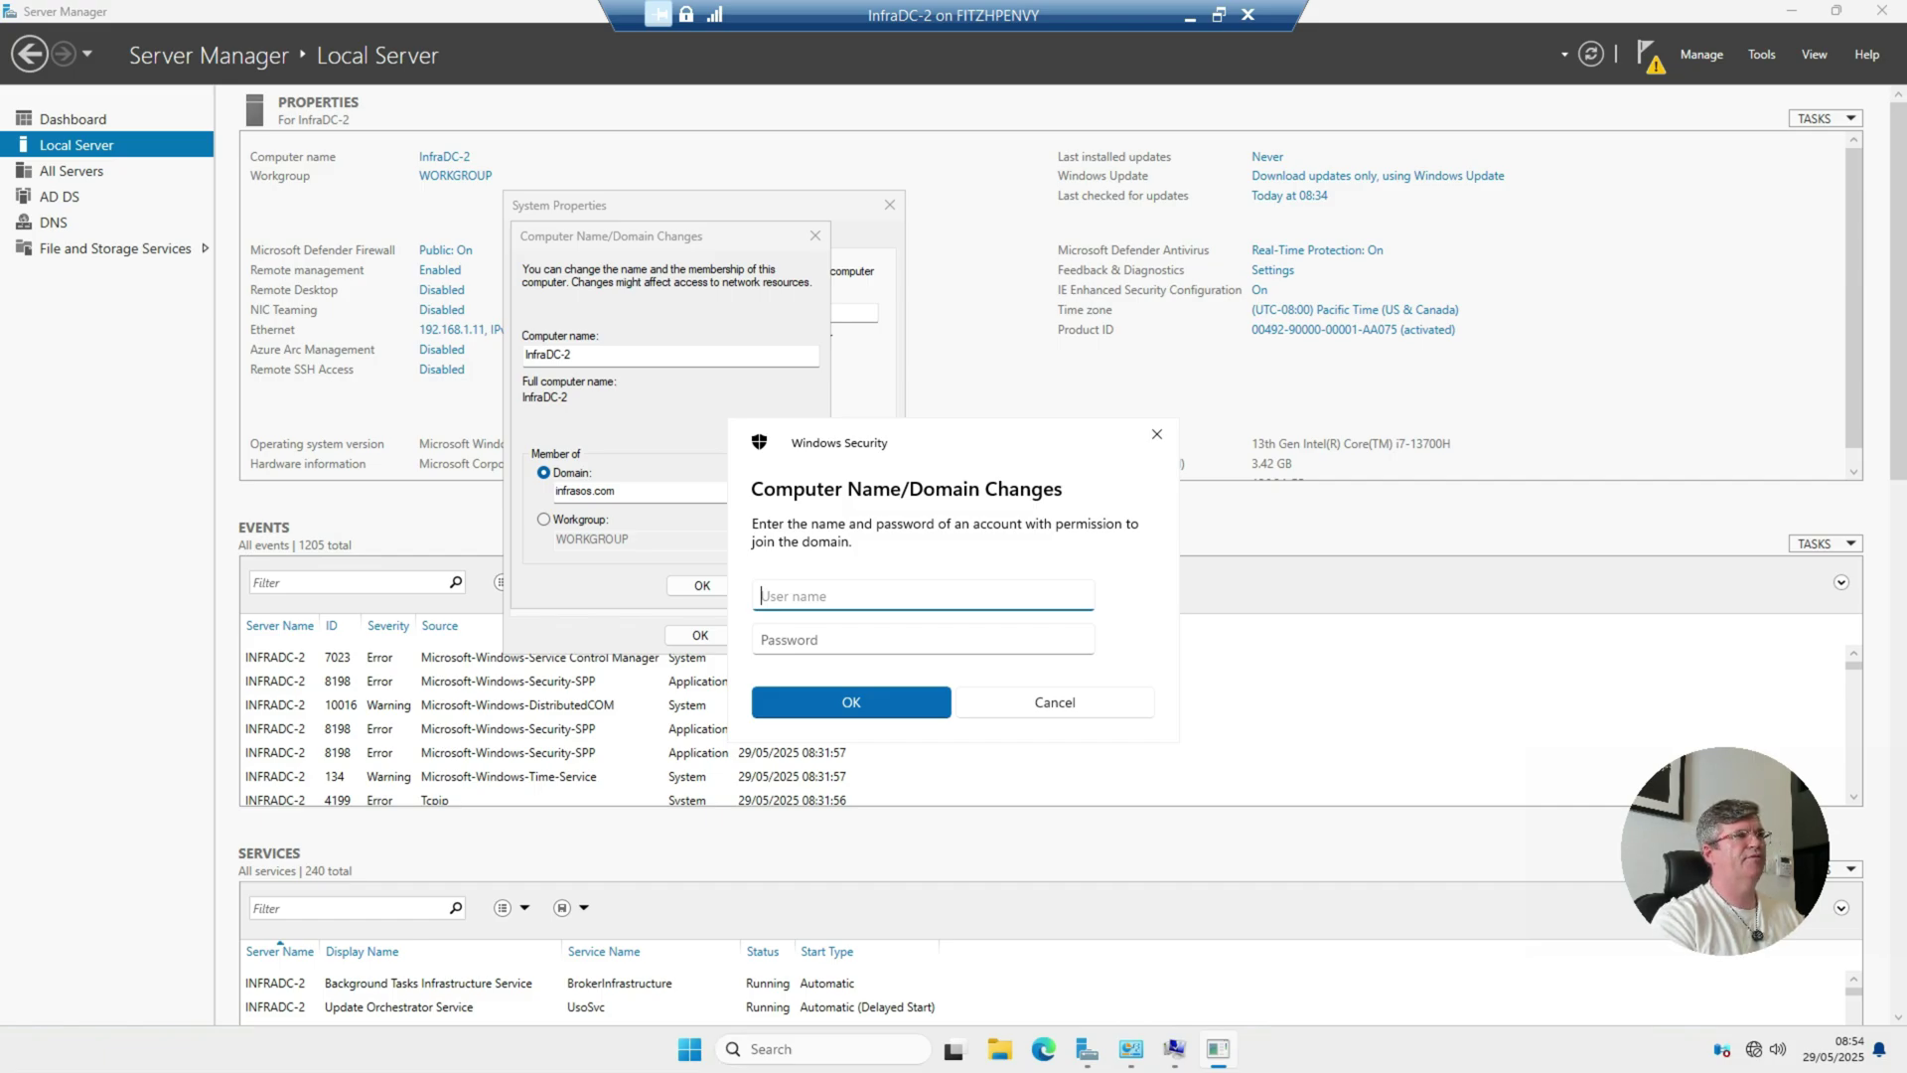
Step: Authenticate the join as the domain administrator and acknowledge the welcome and restart notices
text(administrator)
key(Tab)
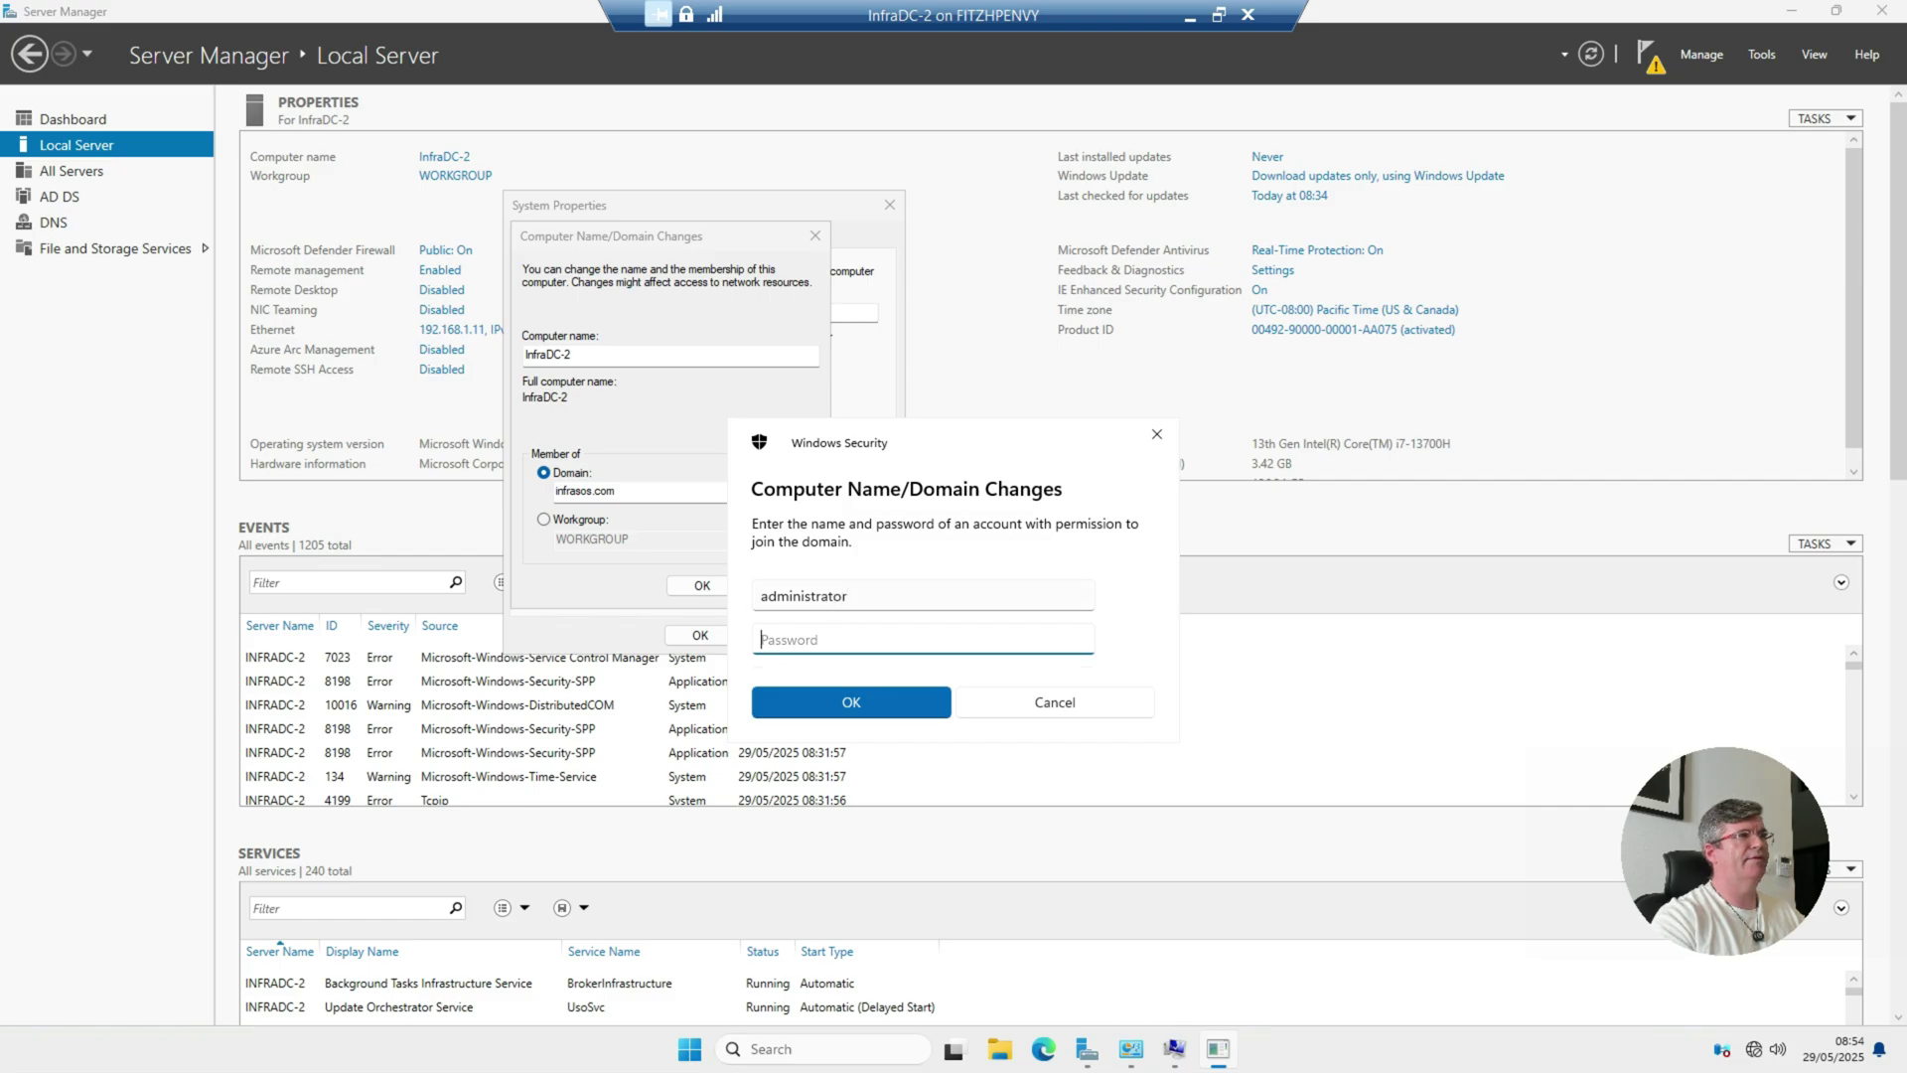
text(********)
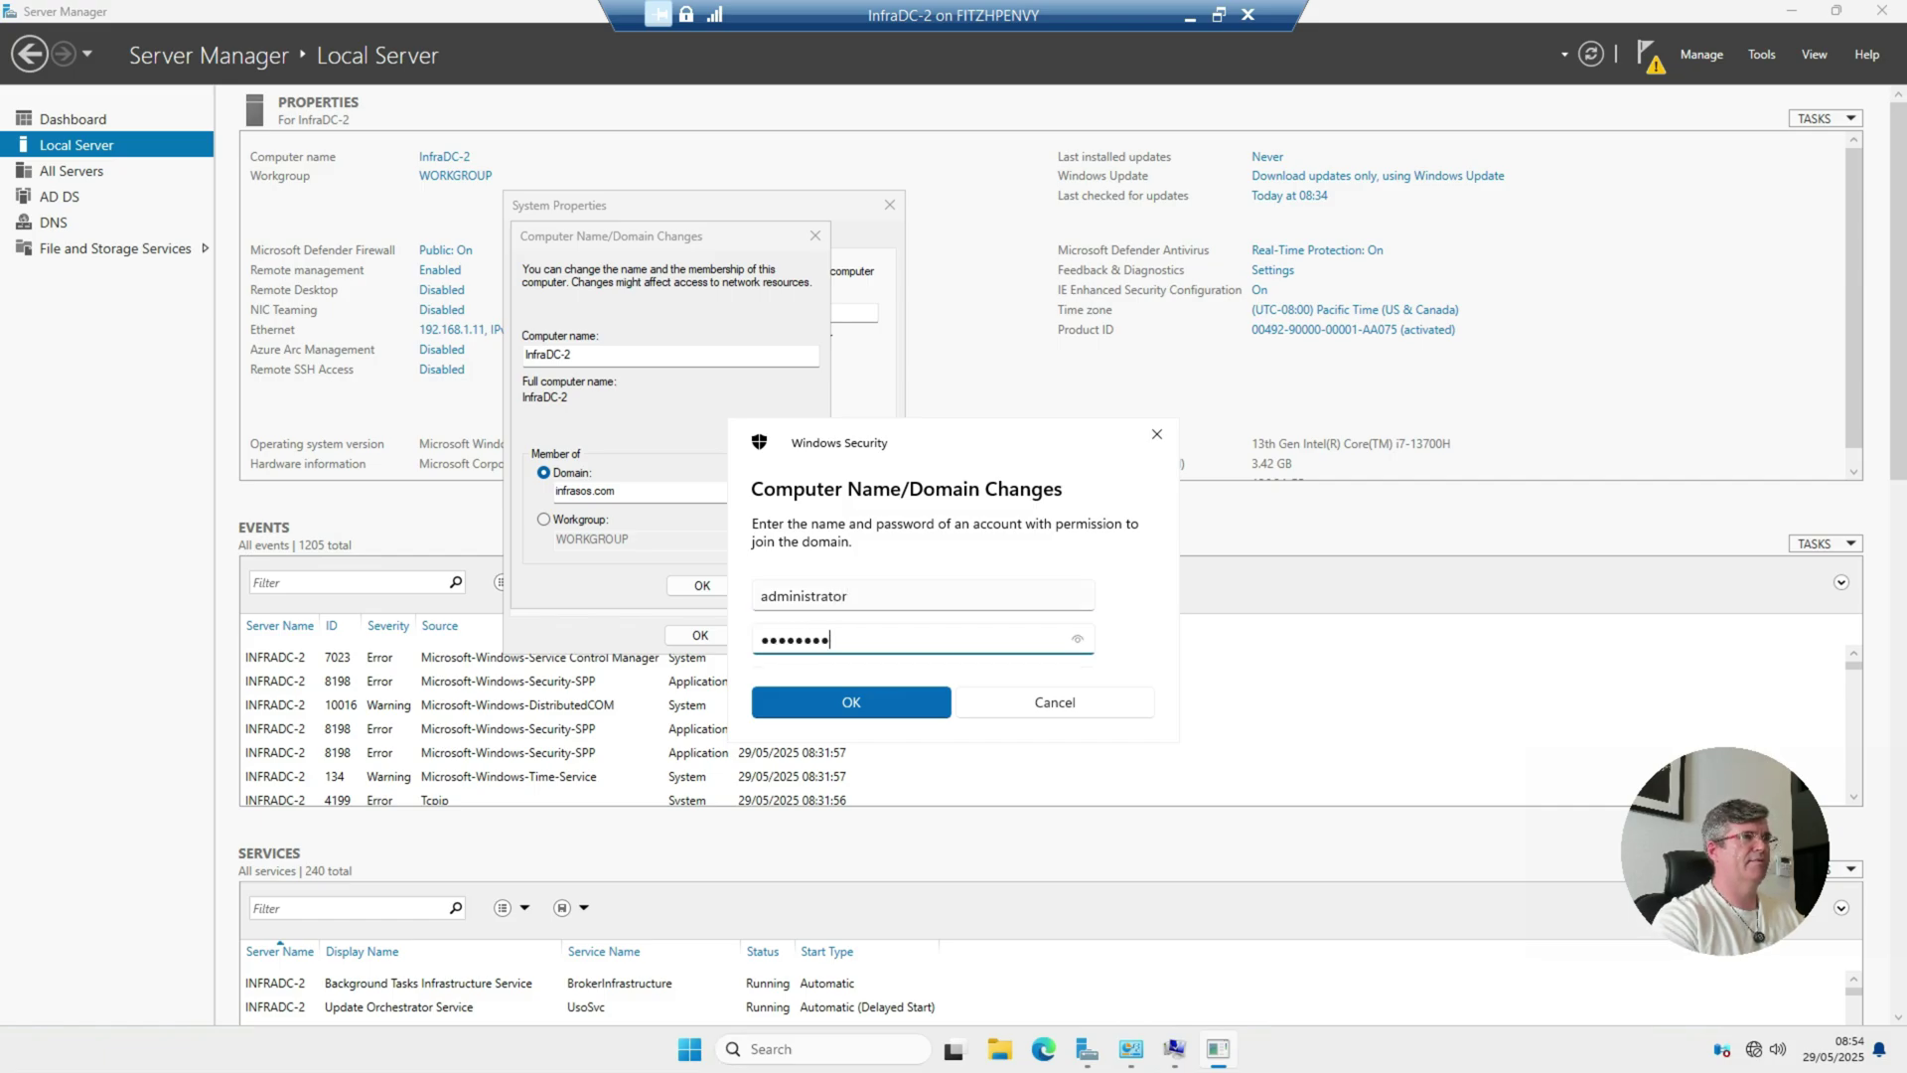
text(****)
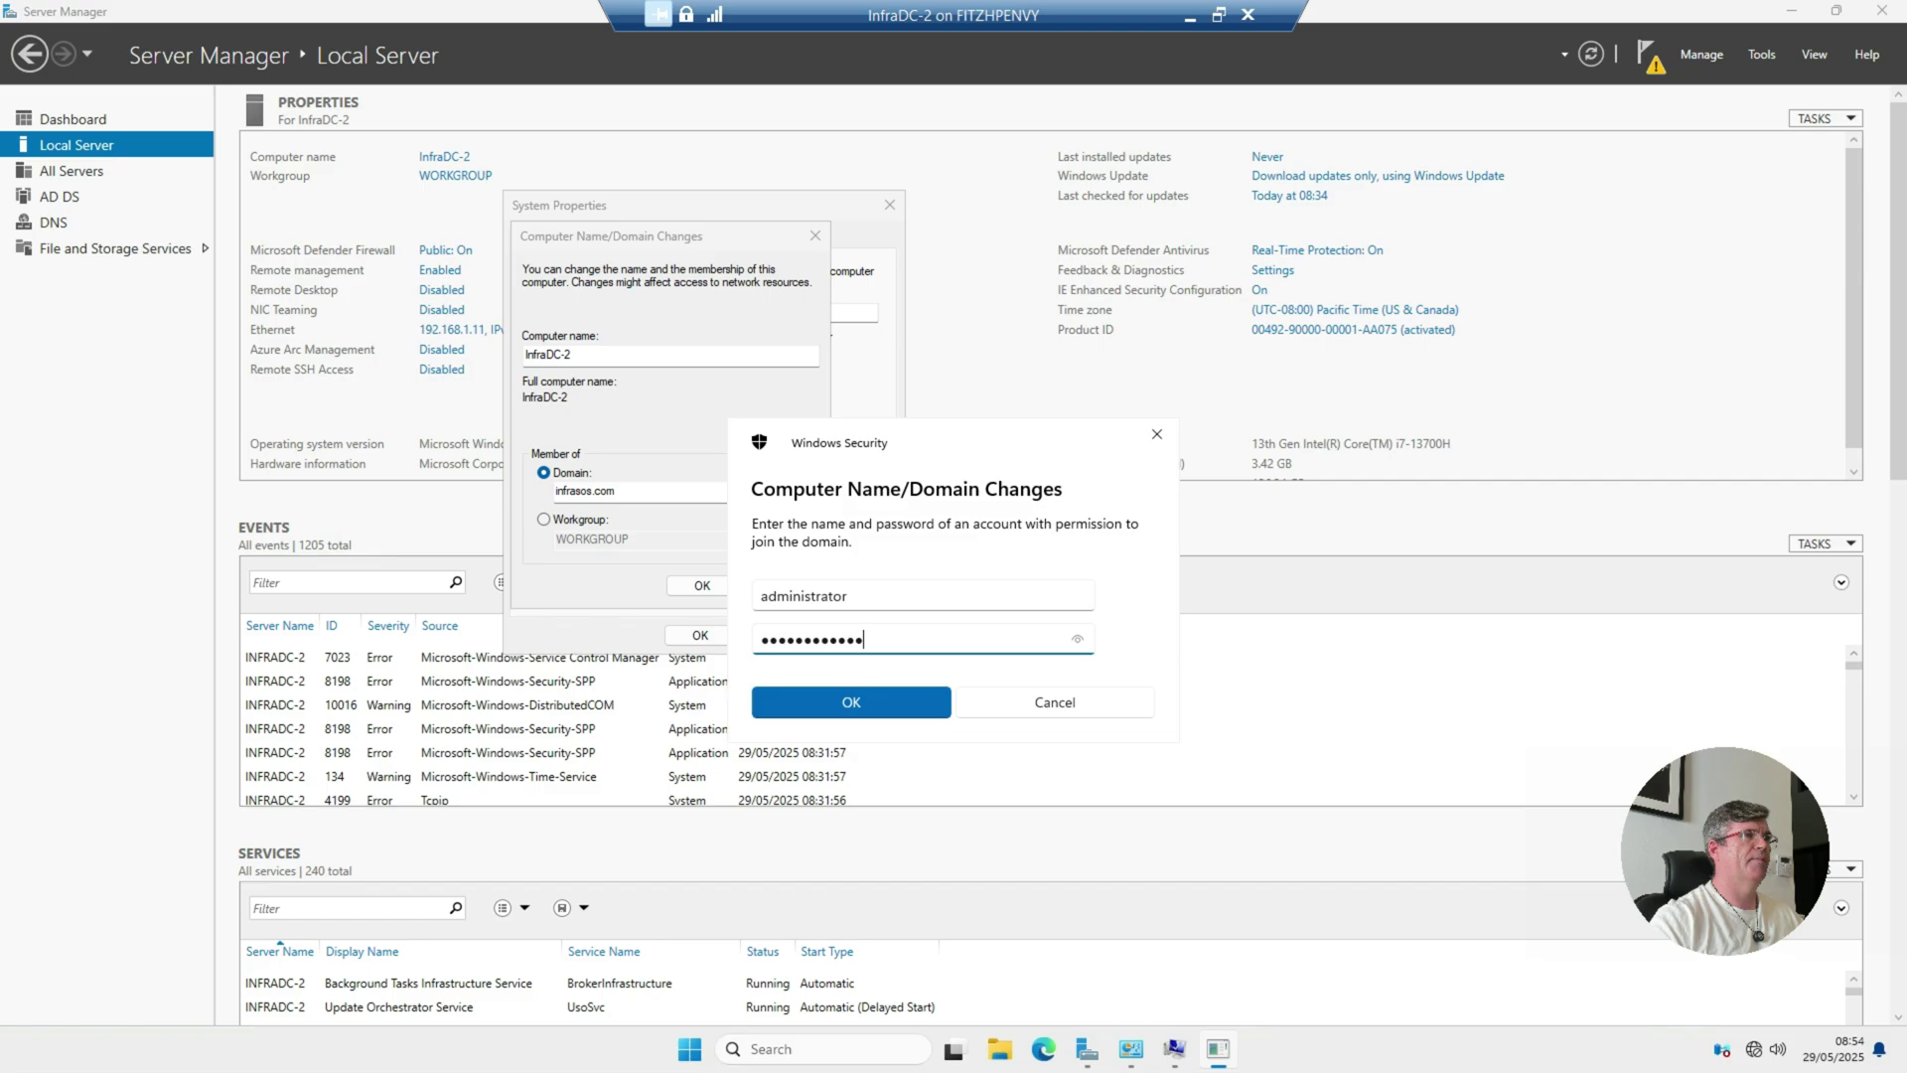
key(Return)
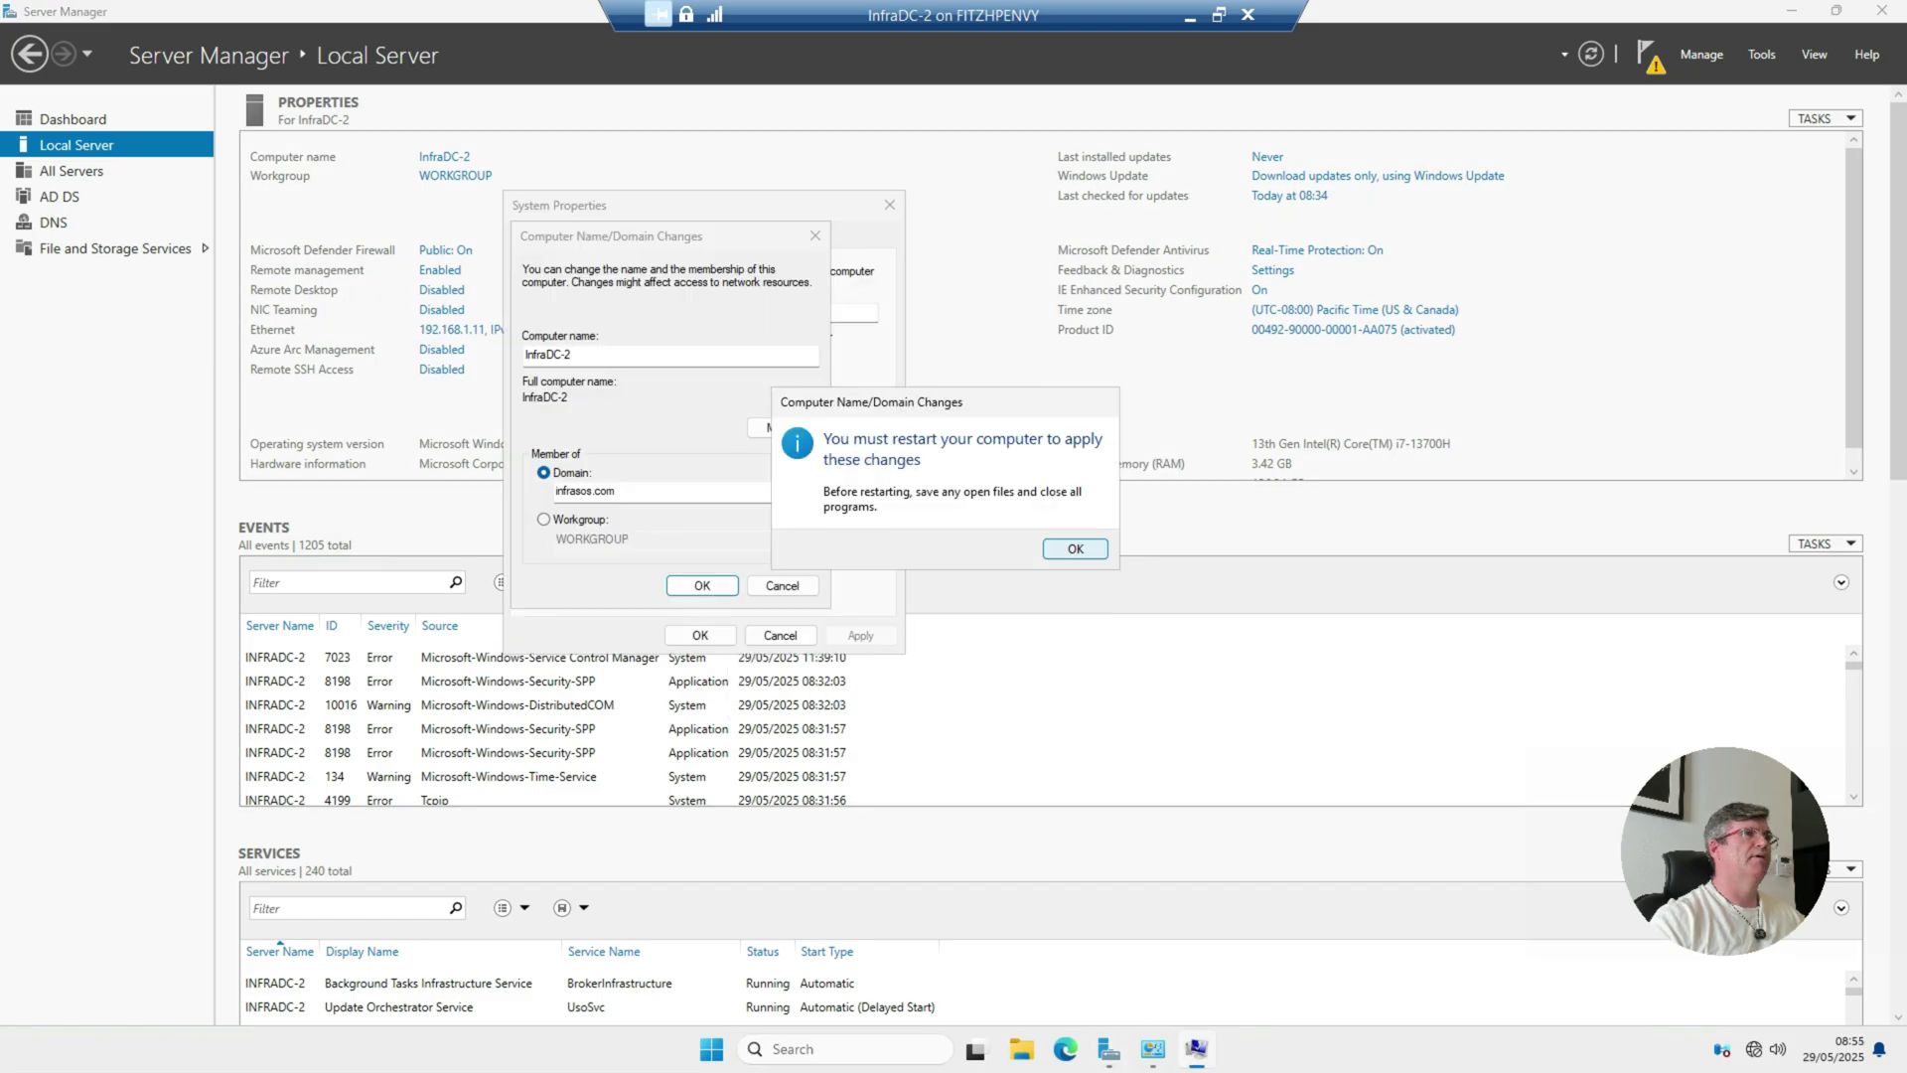
key(Return)
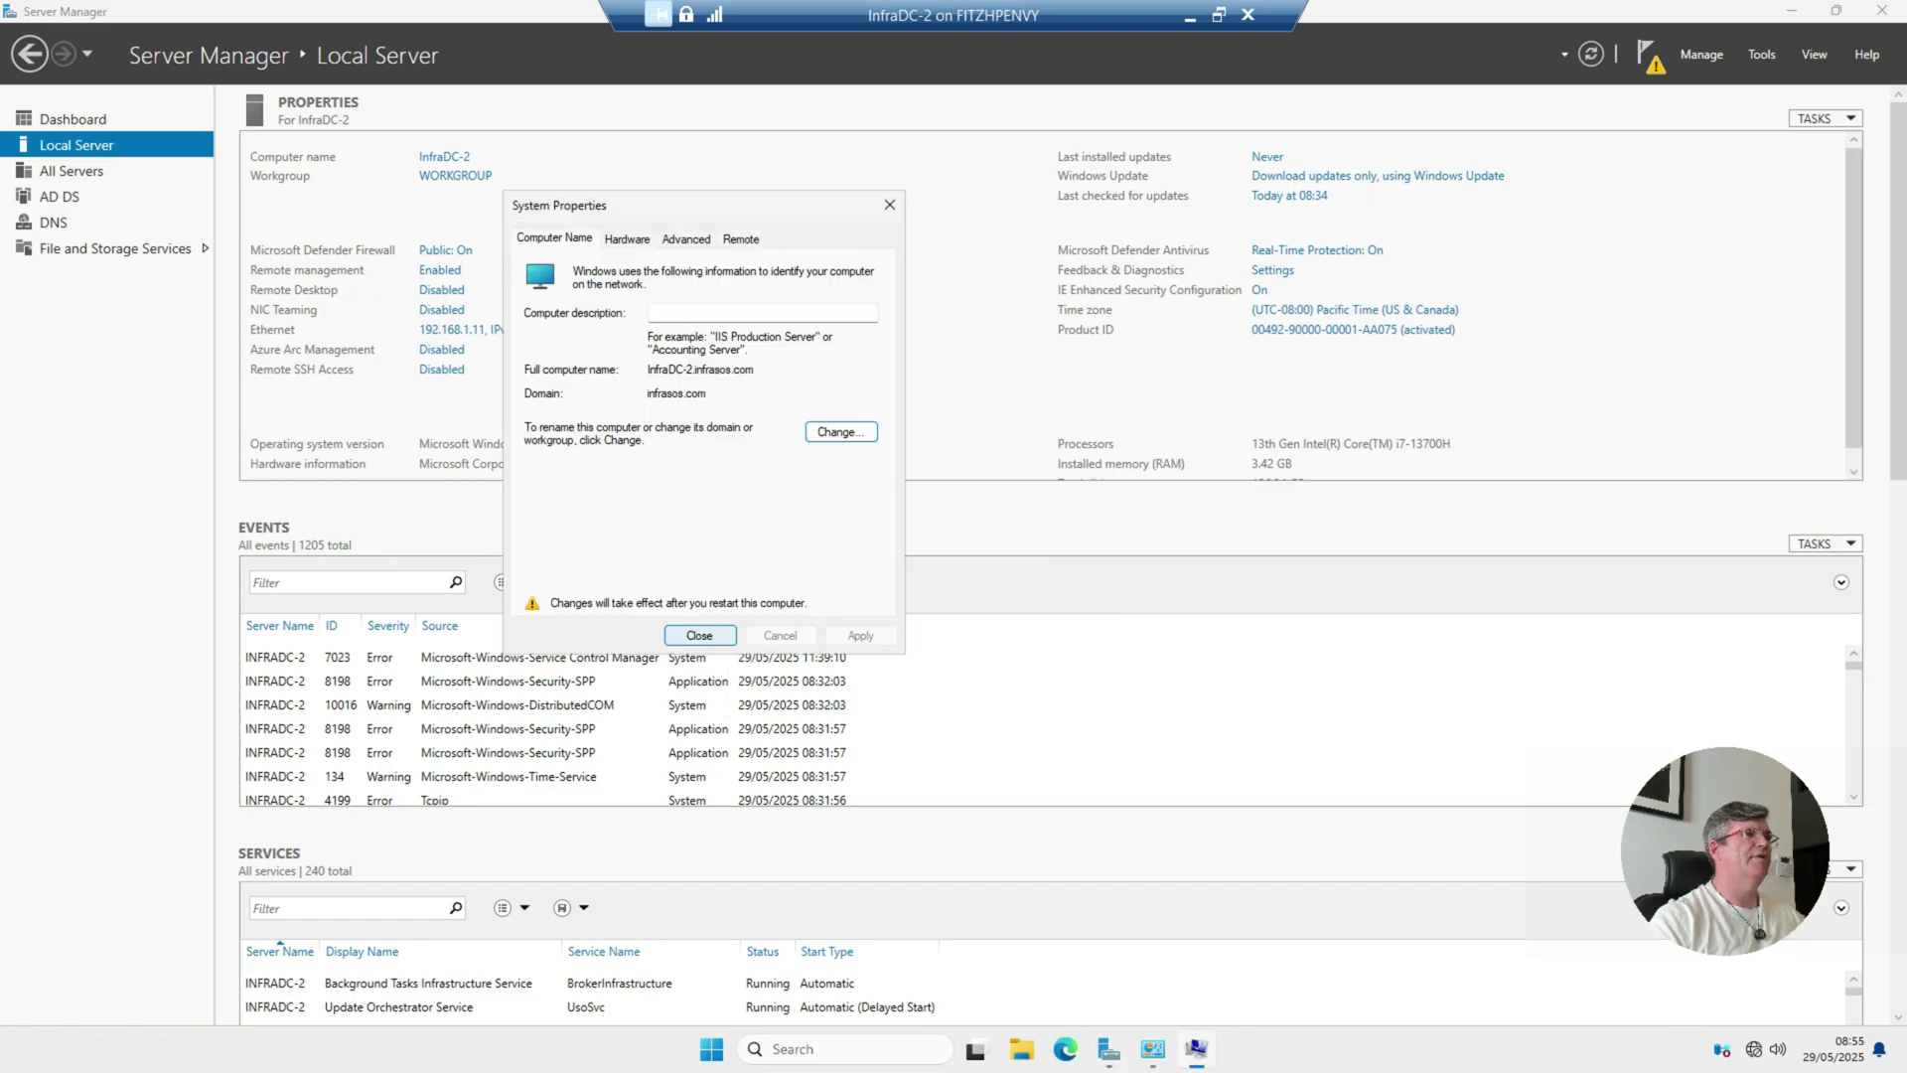
key(Return)
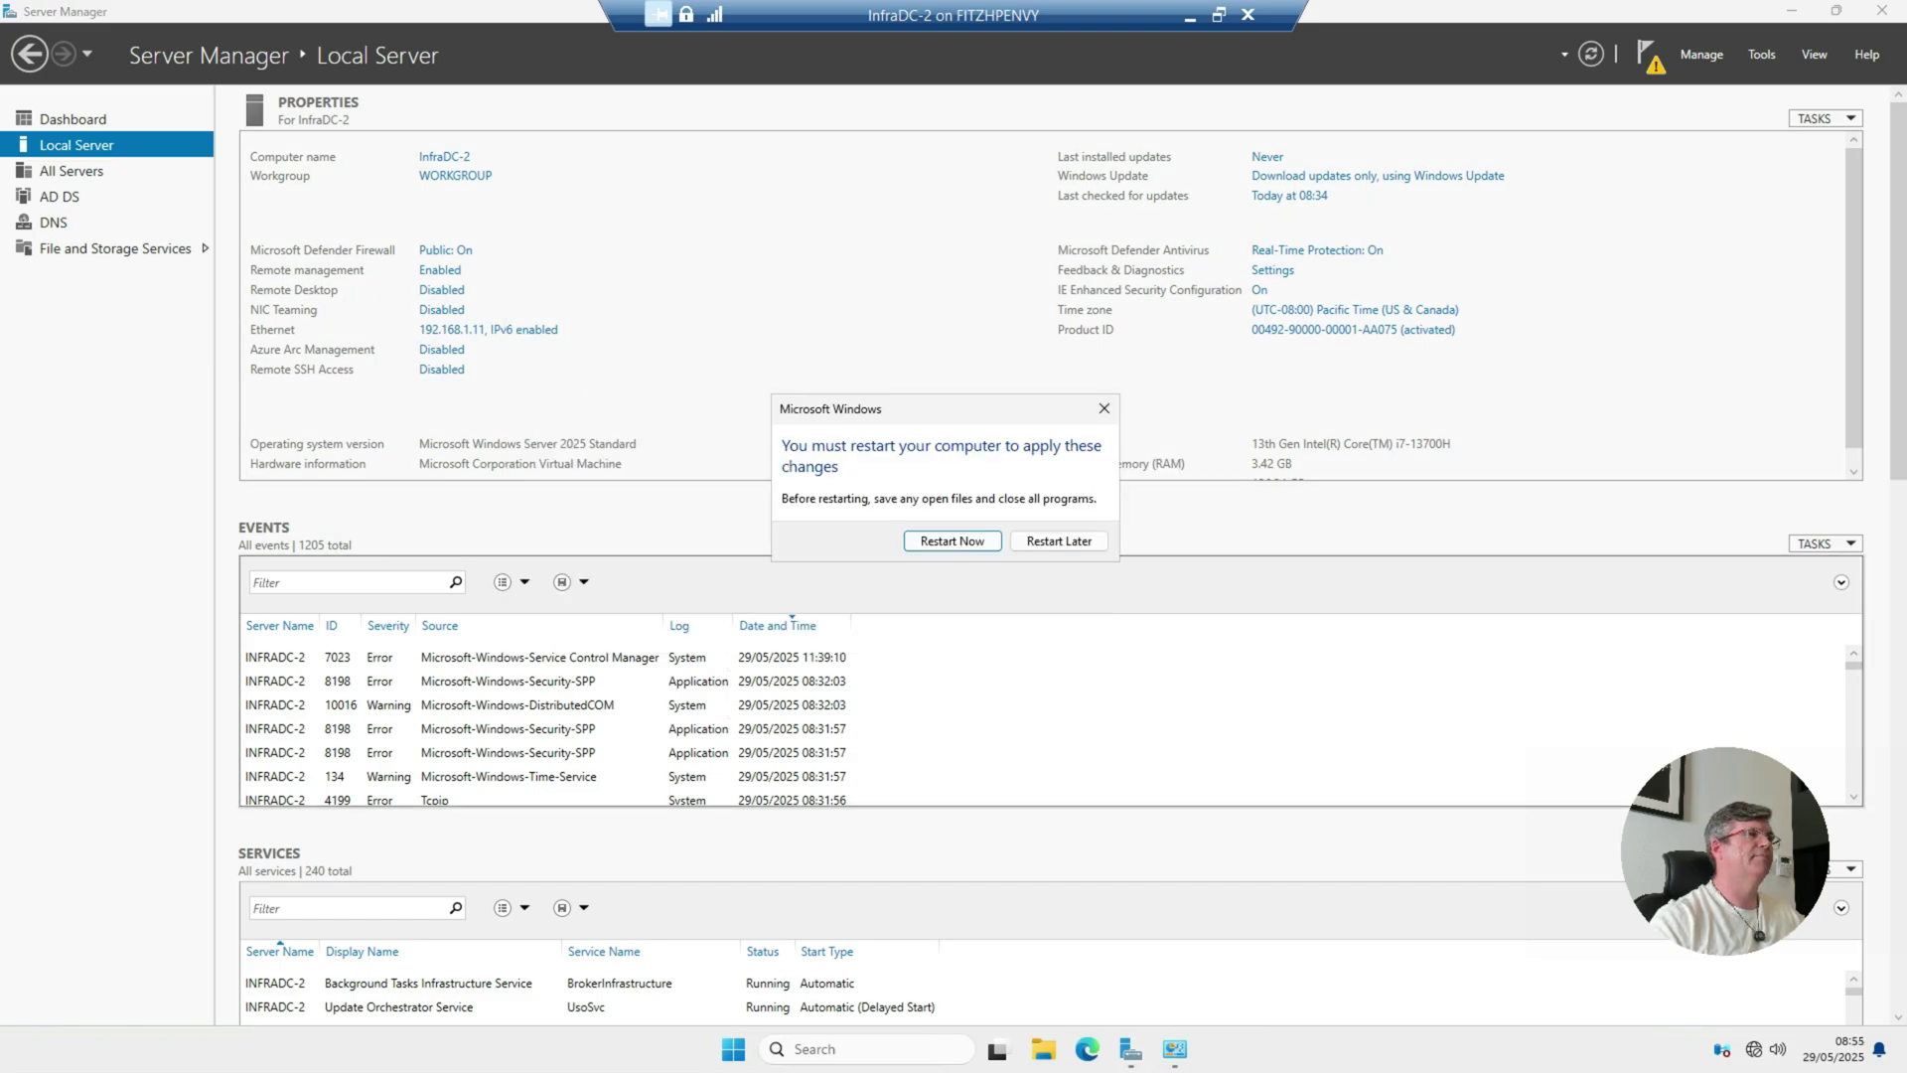
key(Return)
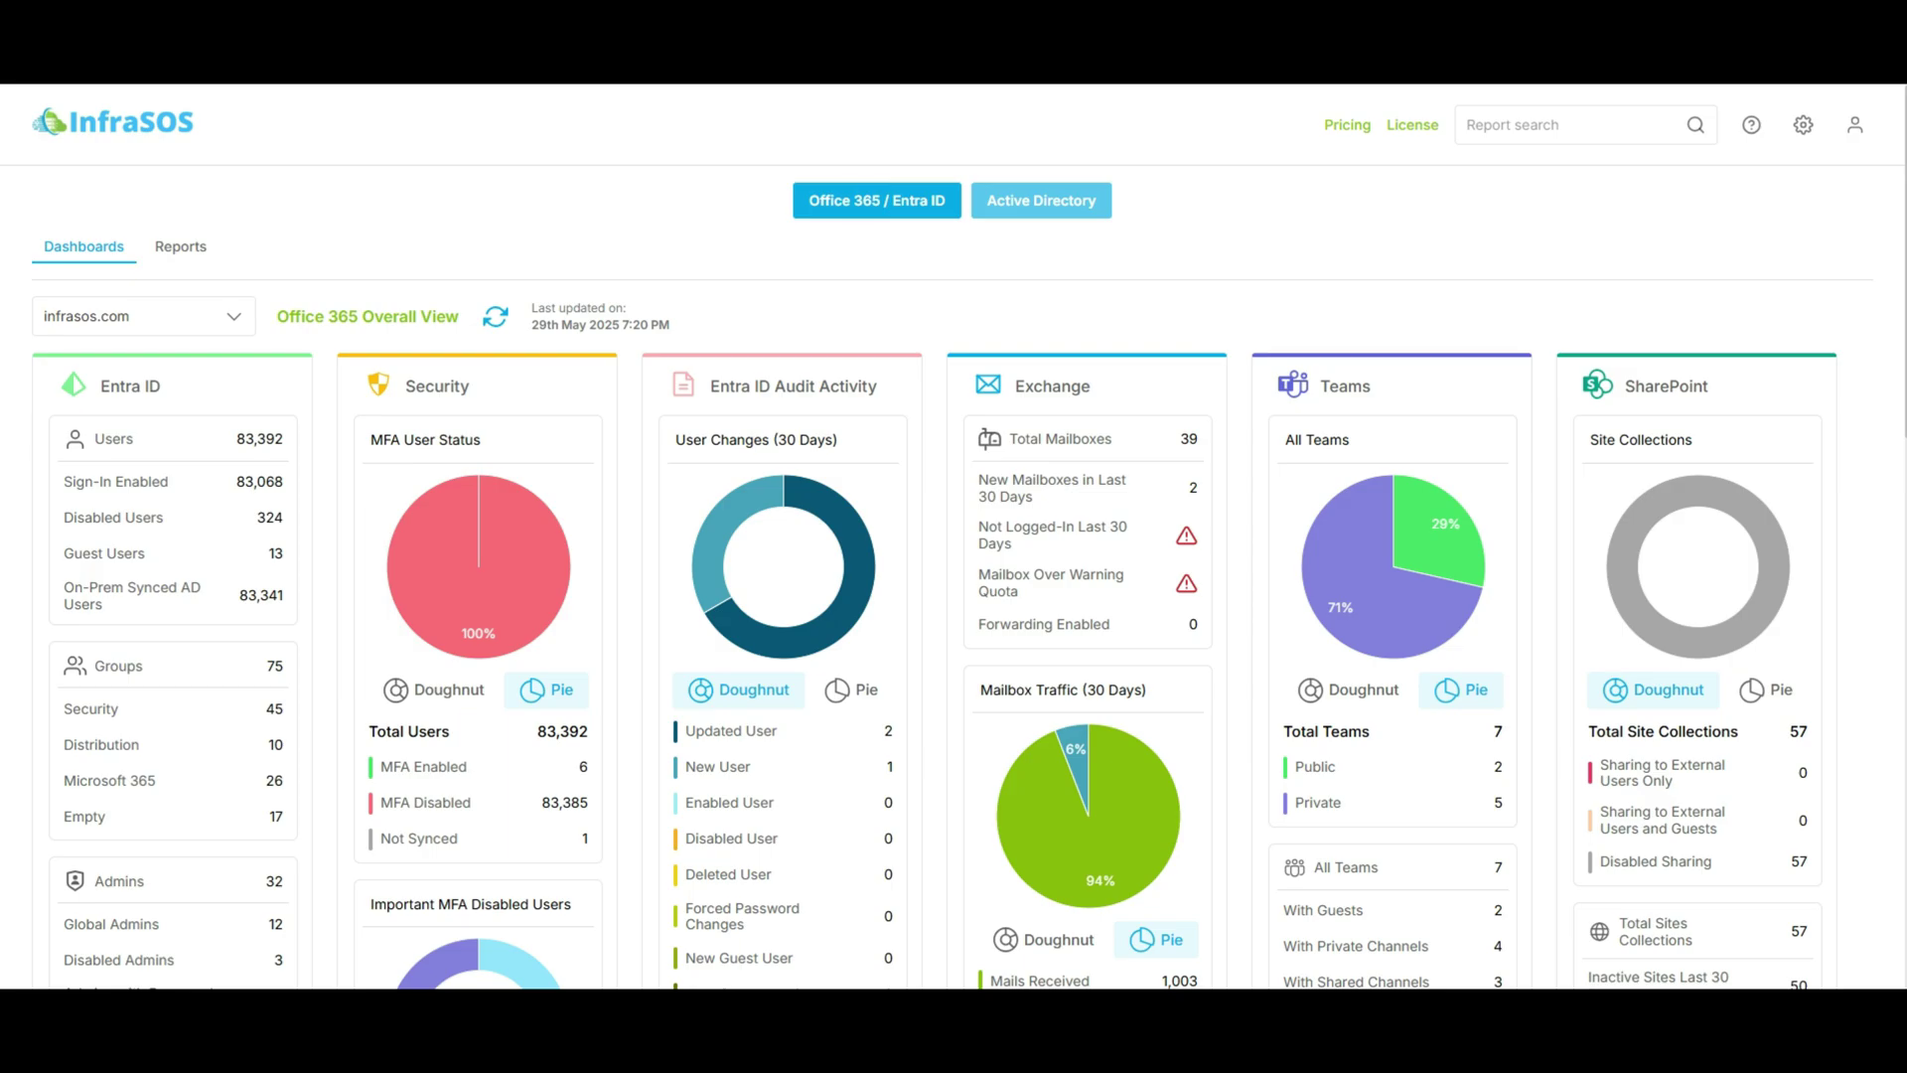
Step: Show InfraSOS's Active Directory Health Status reports and scroll through the results table
click(180, 247)
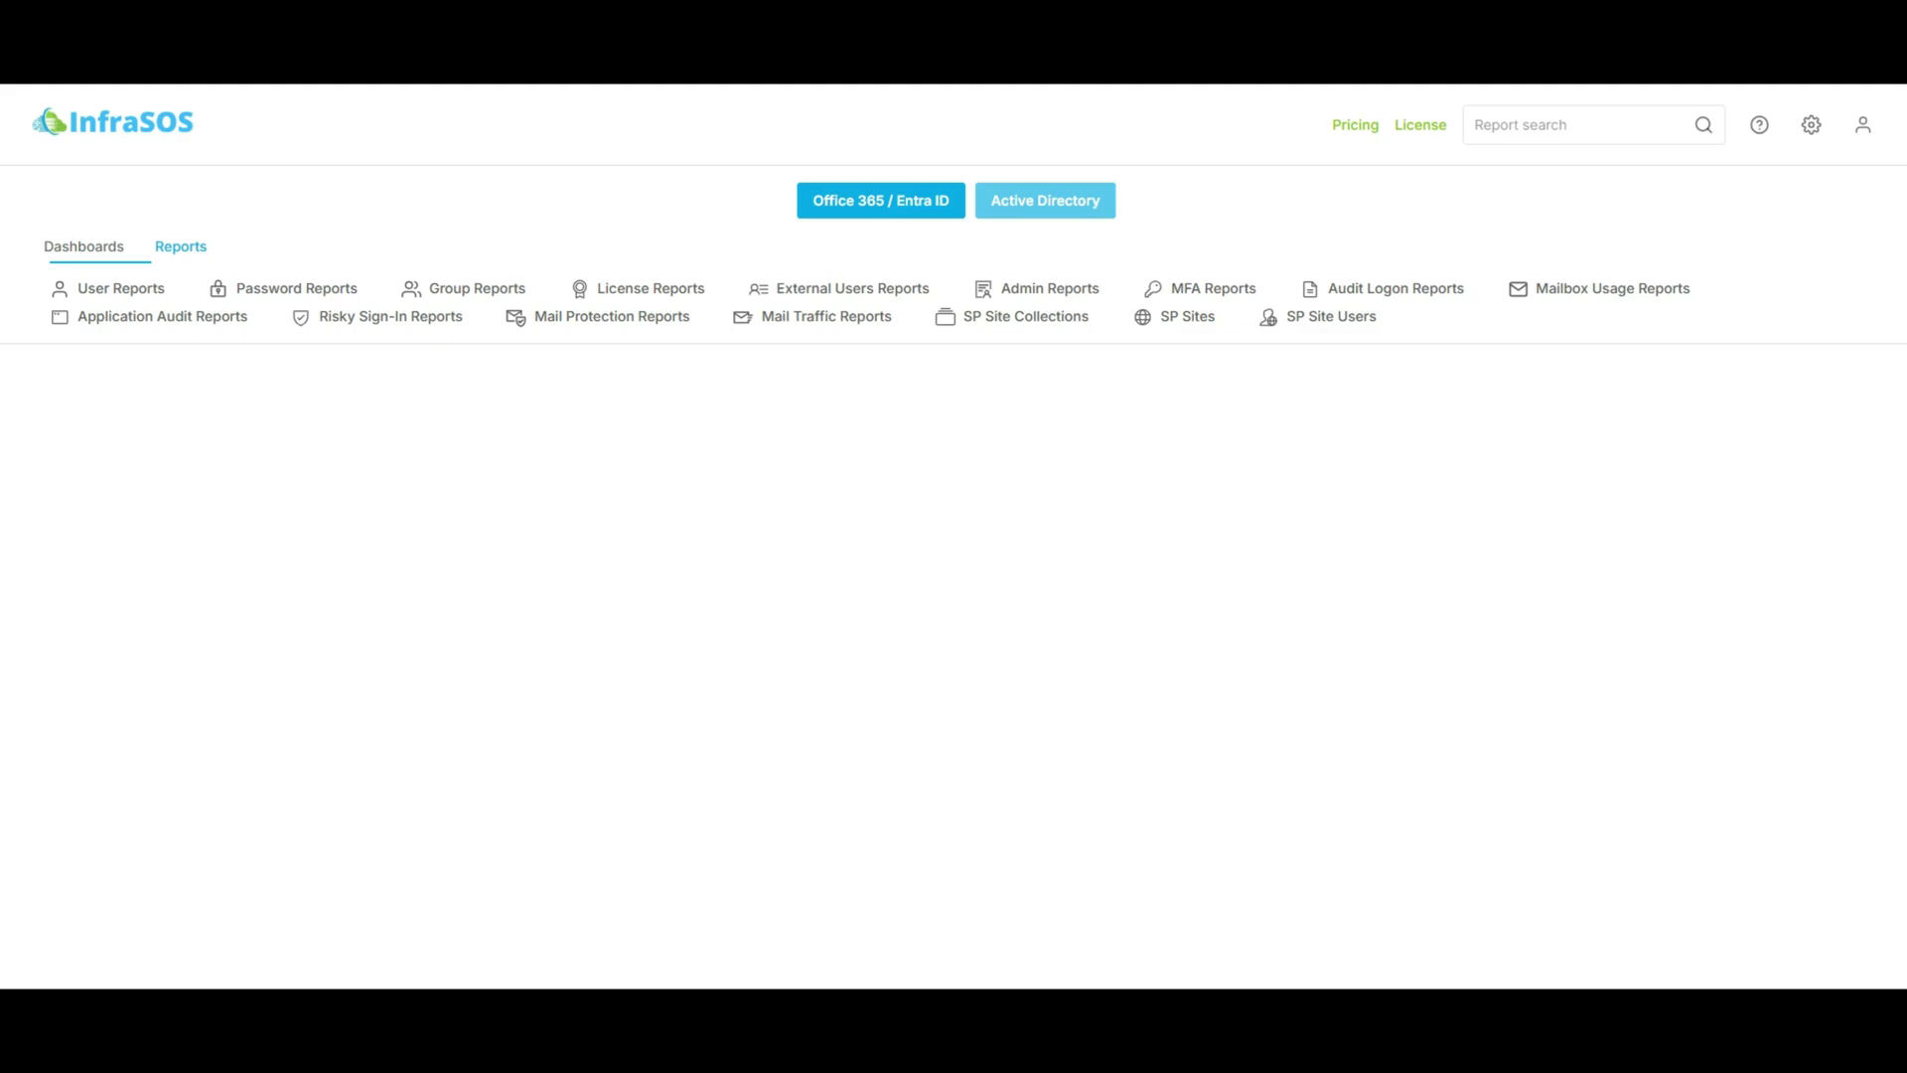
click(1045, 200)
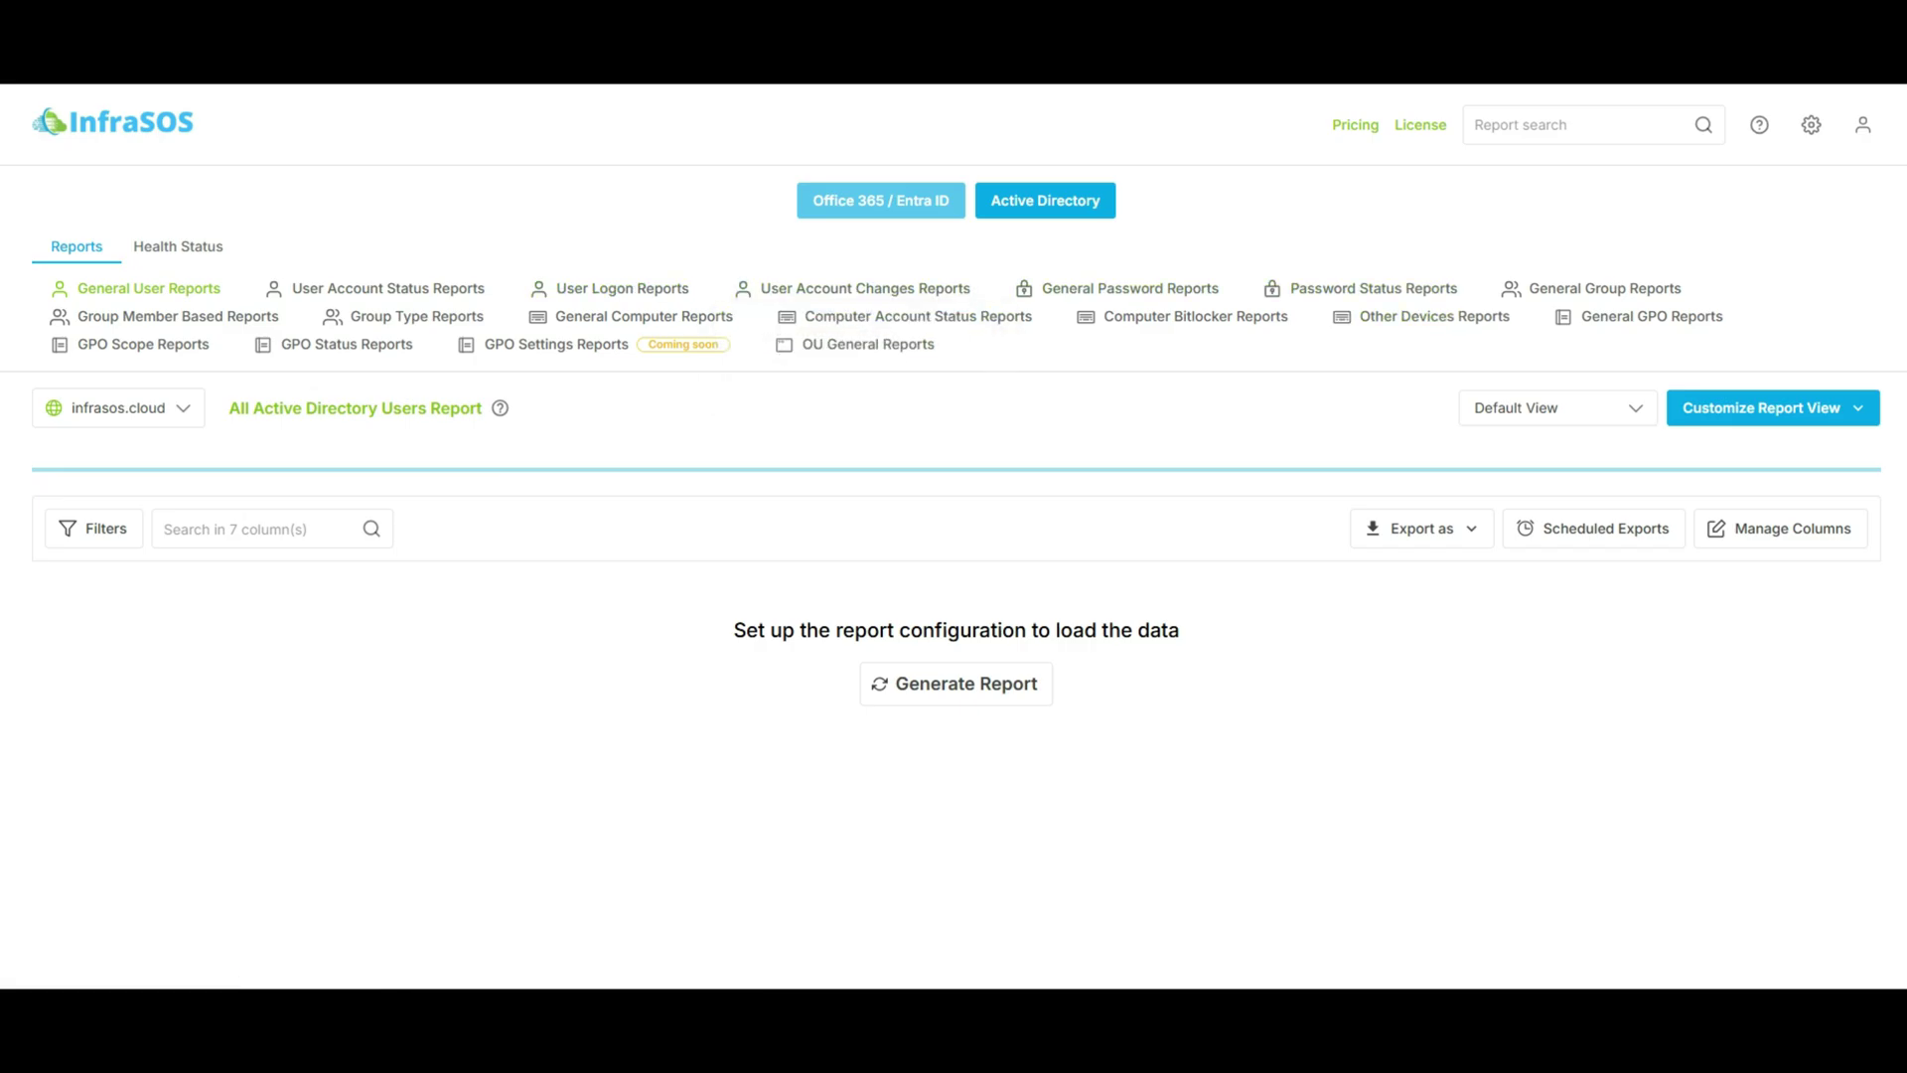
click(177, 247)
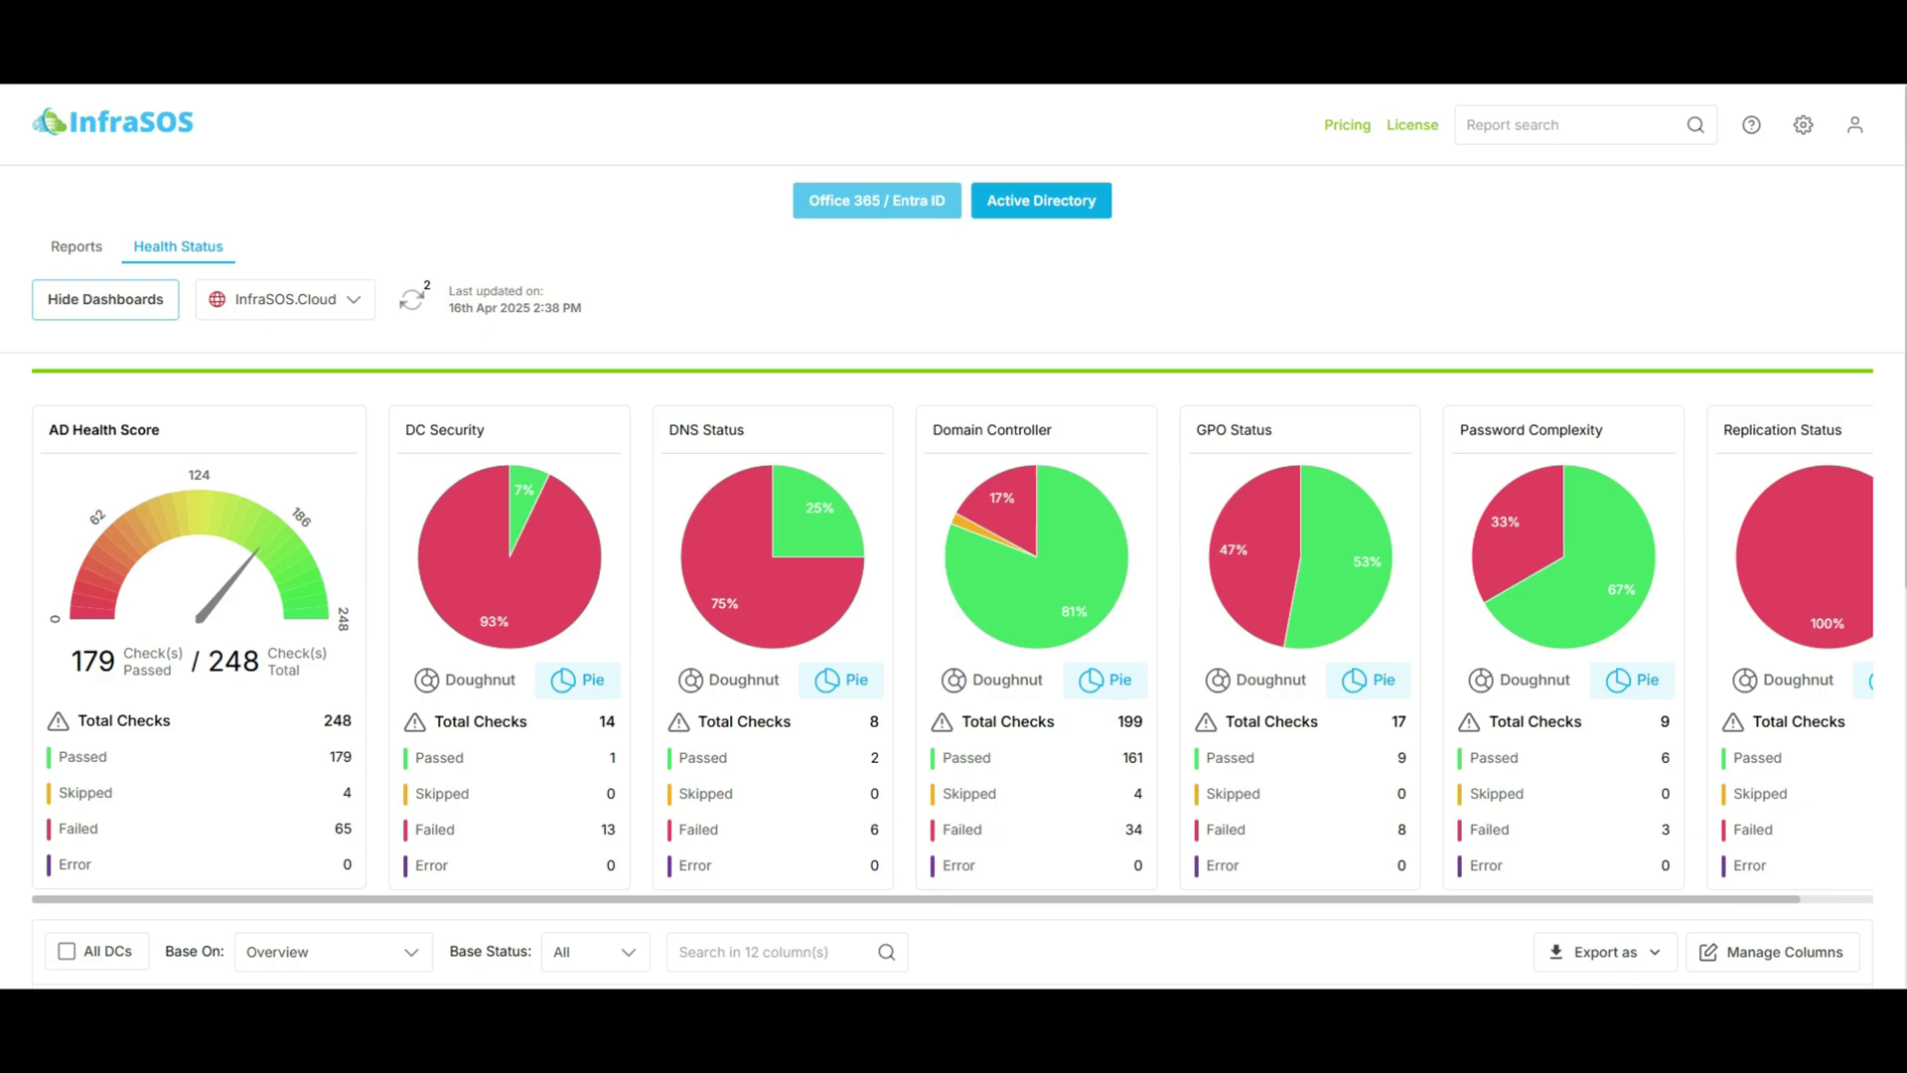
scroll(954, 536, down, 5)
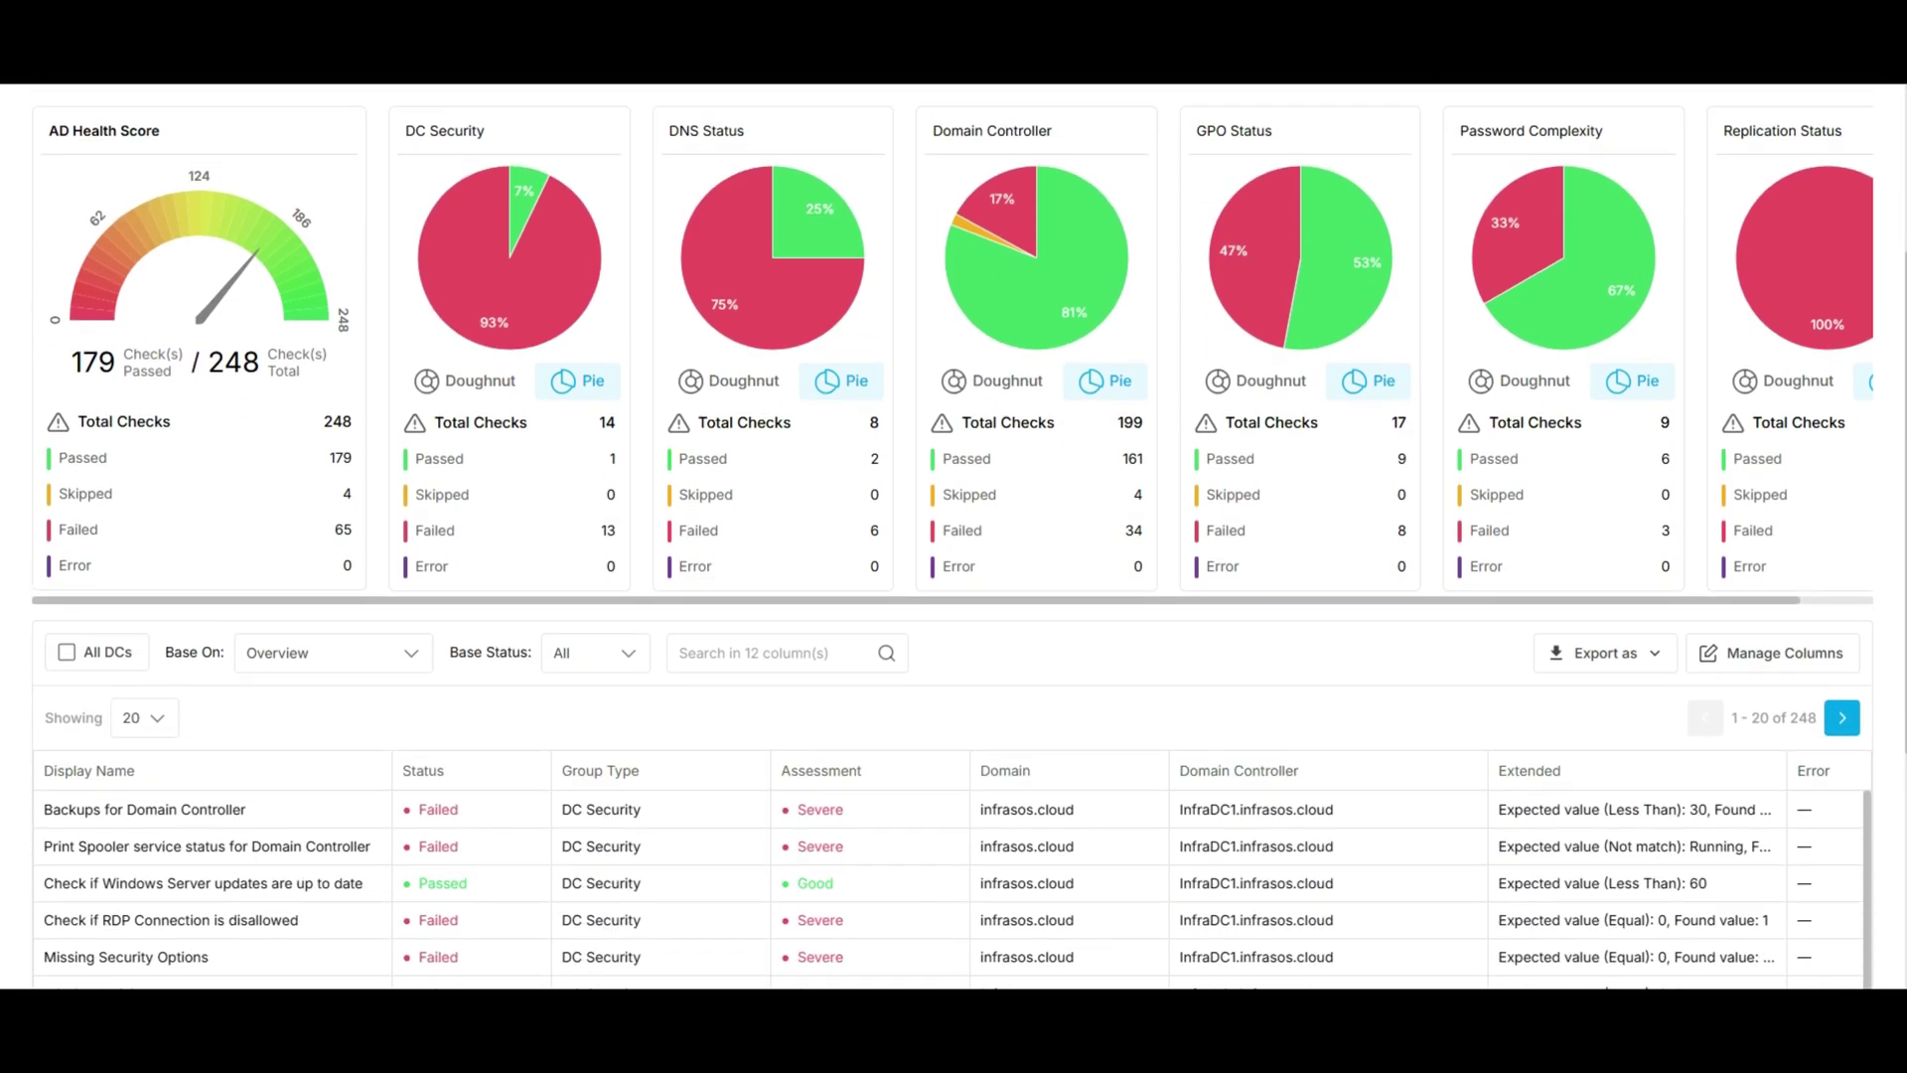
scroll(954, 536, down, 4)
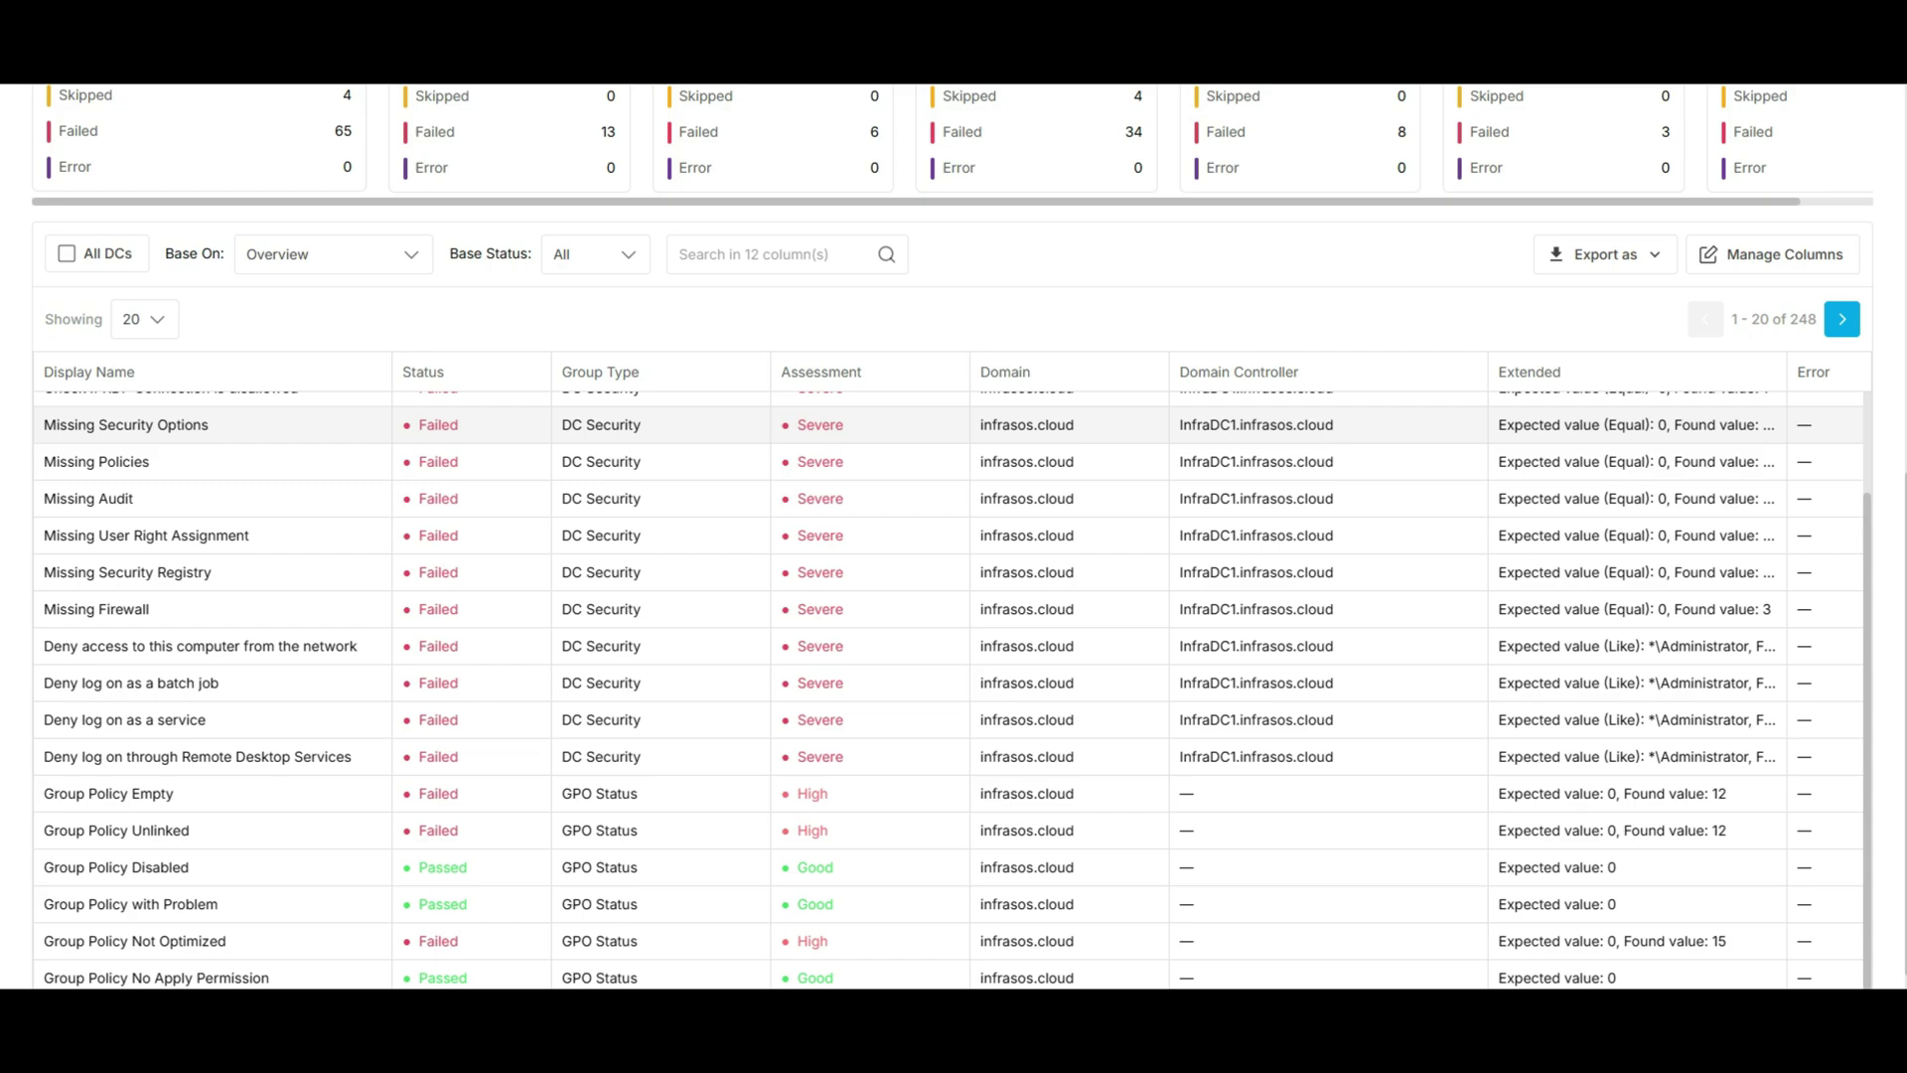
scroll(952, 690, up, 3)
scroll(953, 537, up, 7)
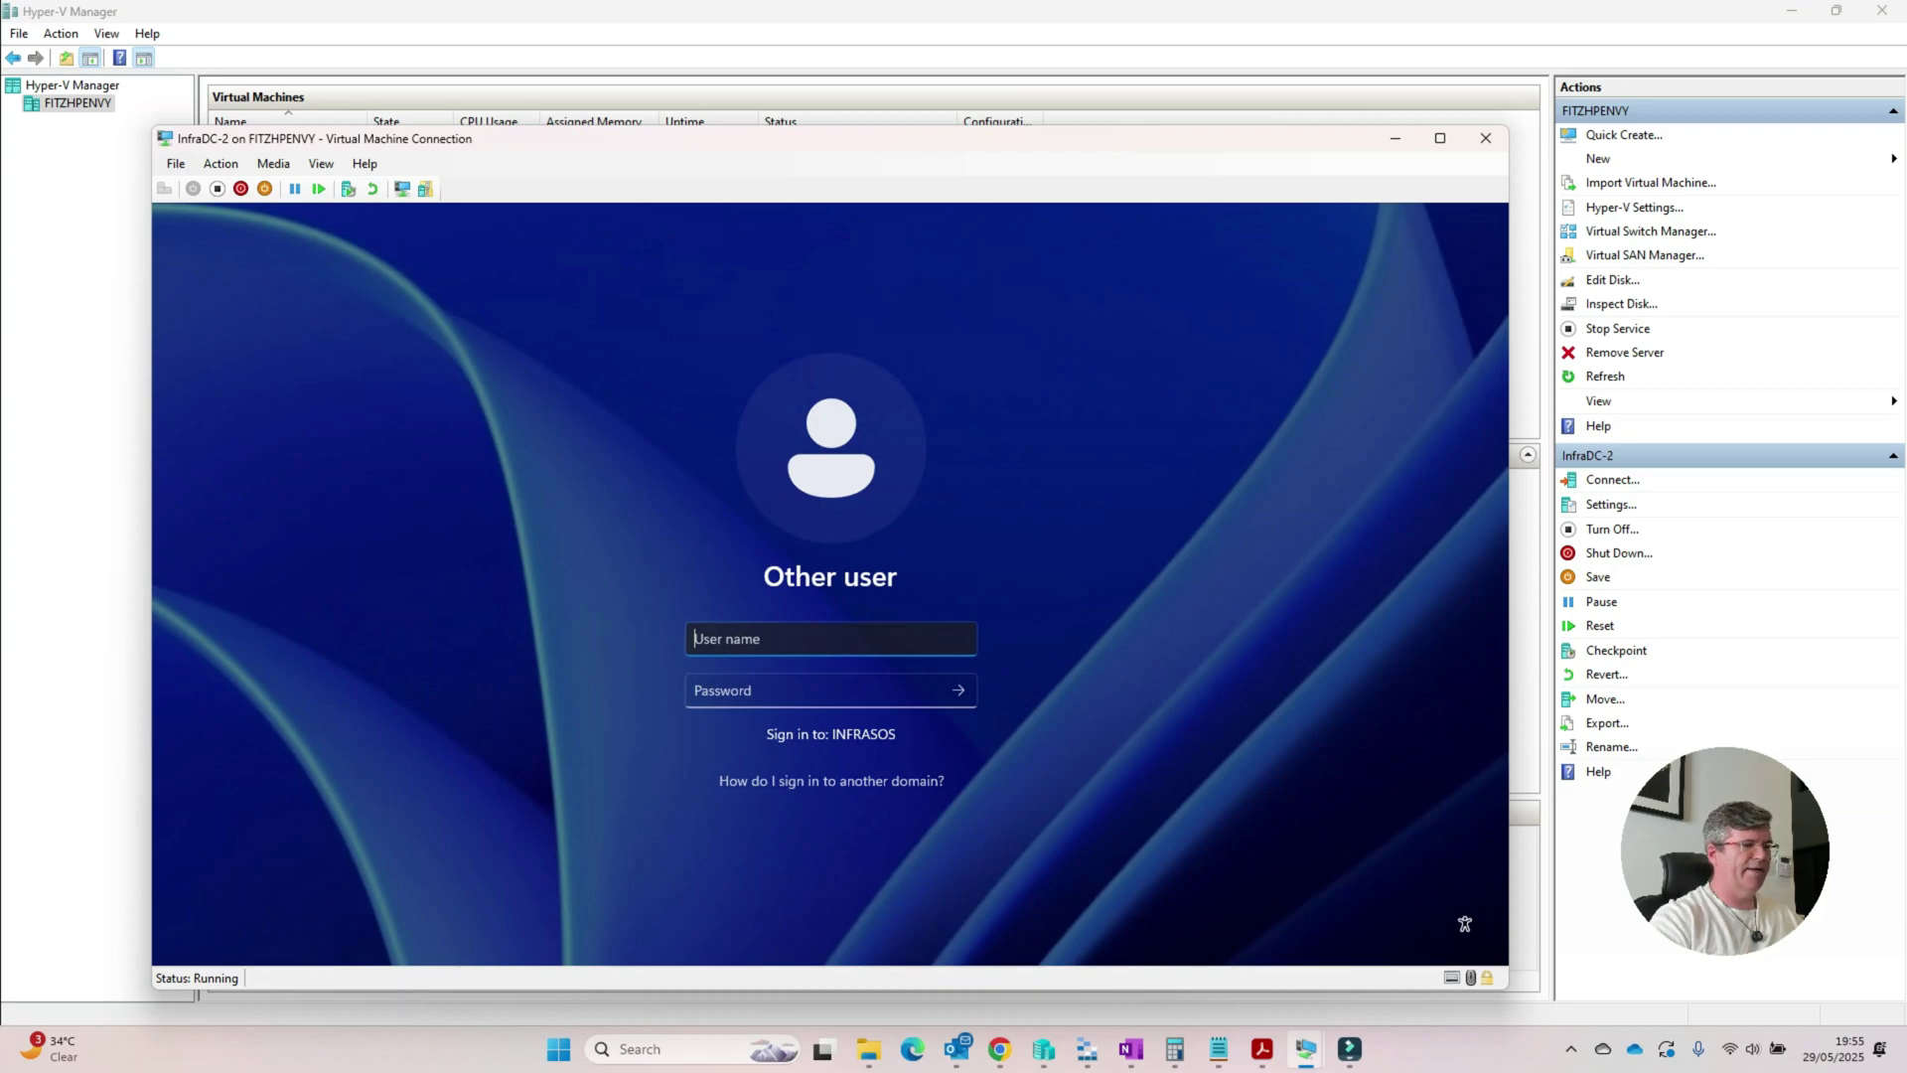
Step: Sign in to InfraDC-2 as administrator with the account password
text(administrator)
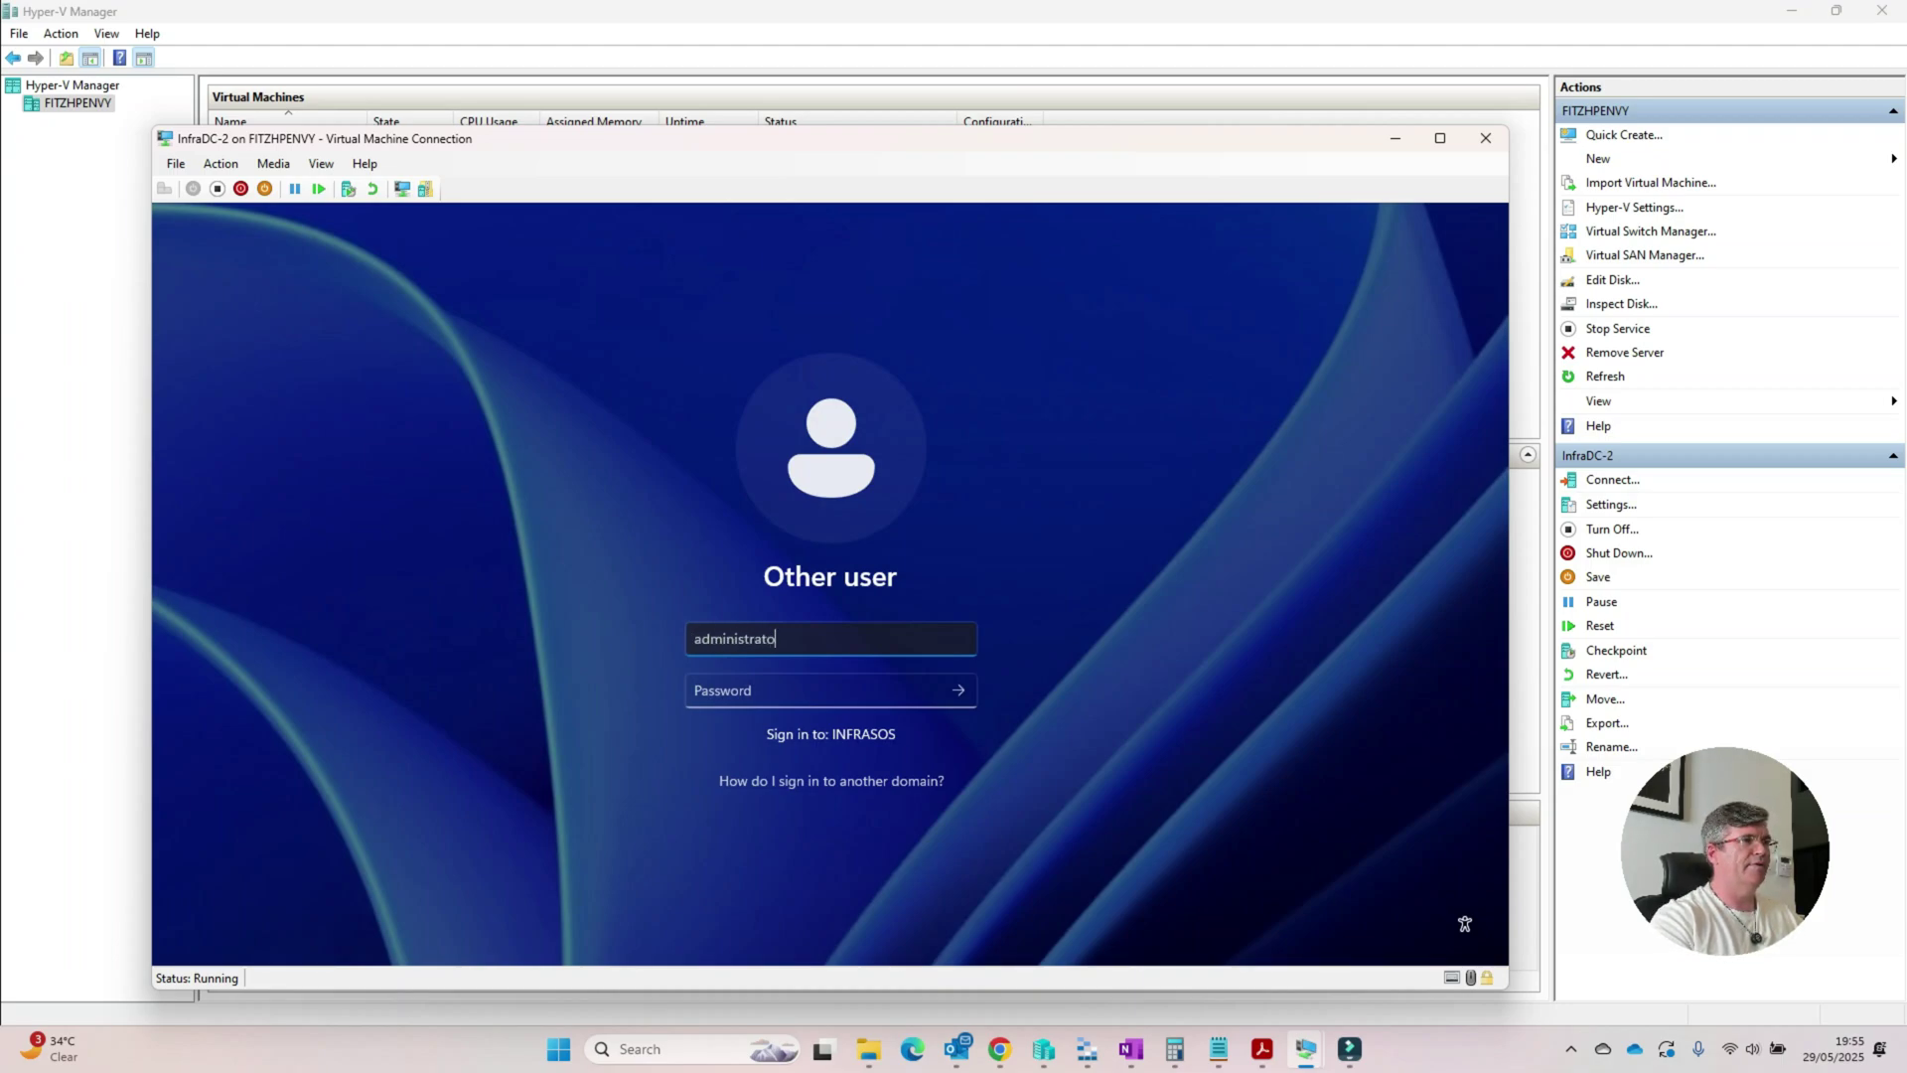
key(Tab)
text(••••••••••)
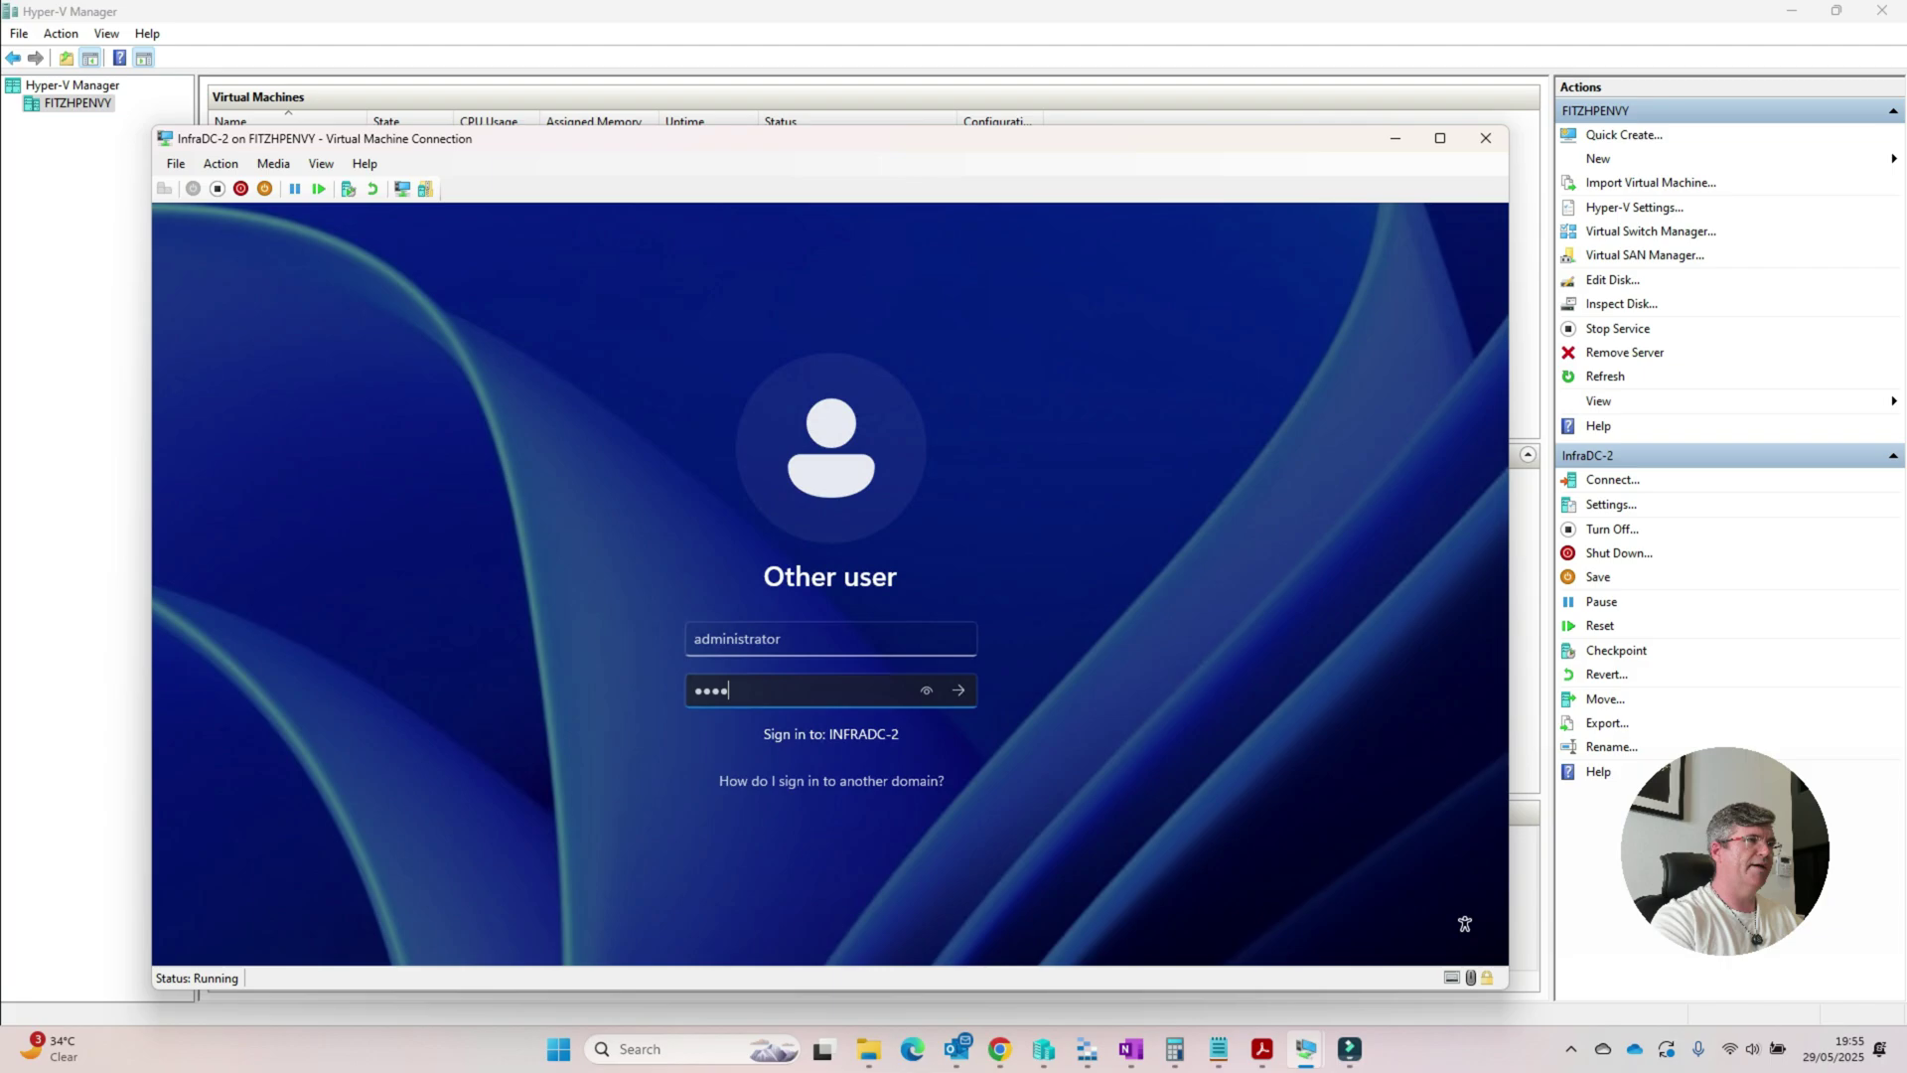
key(Return)
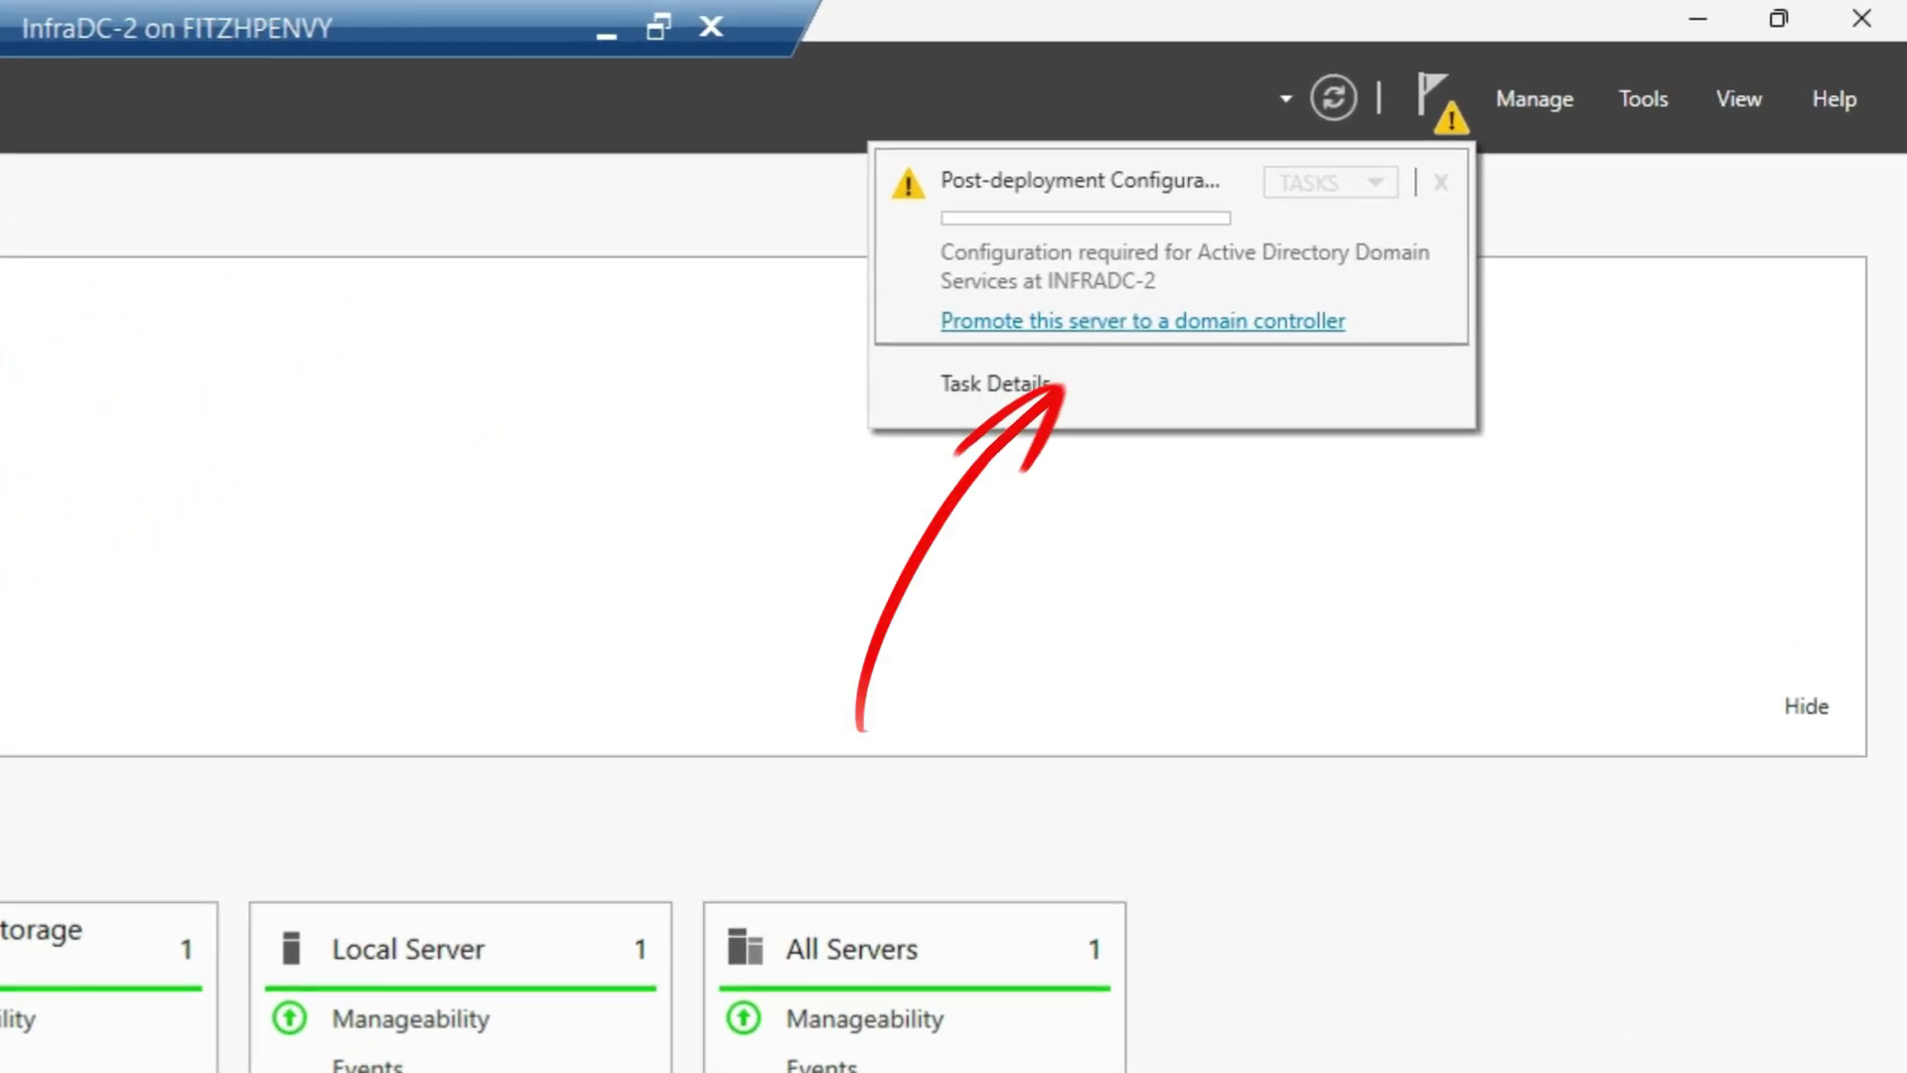
Step: Start promoting to a domain controller for infrasos.com using the domain administrator's credentials
click(1143, 321)
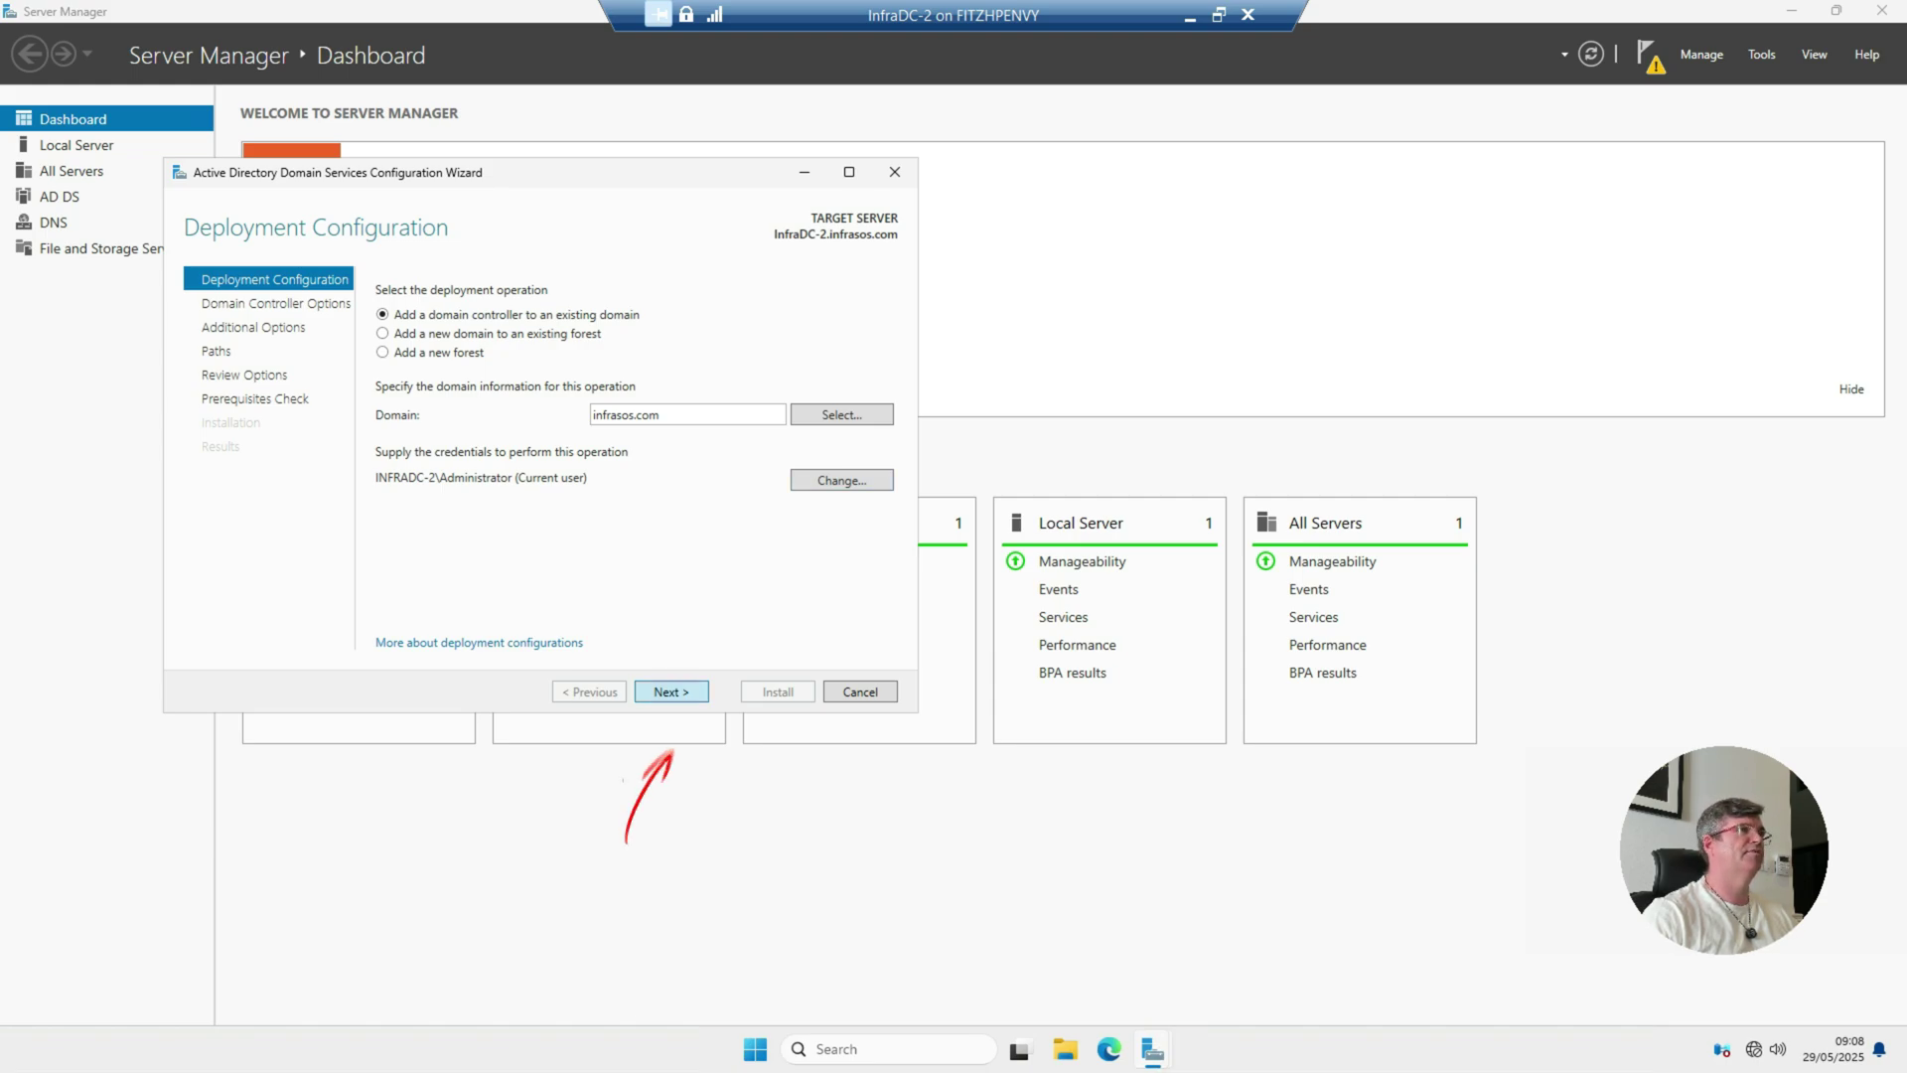
key(Return)
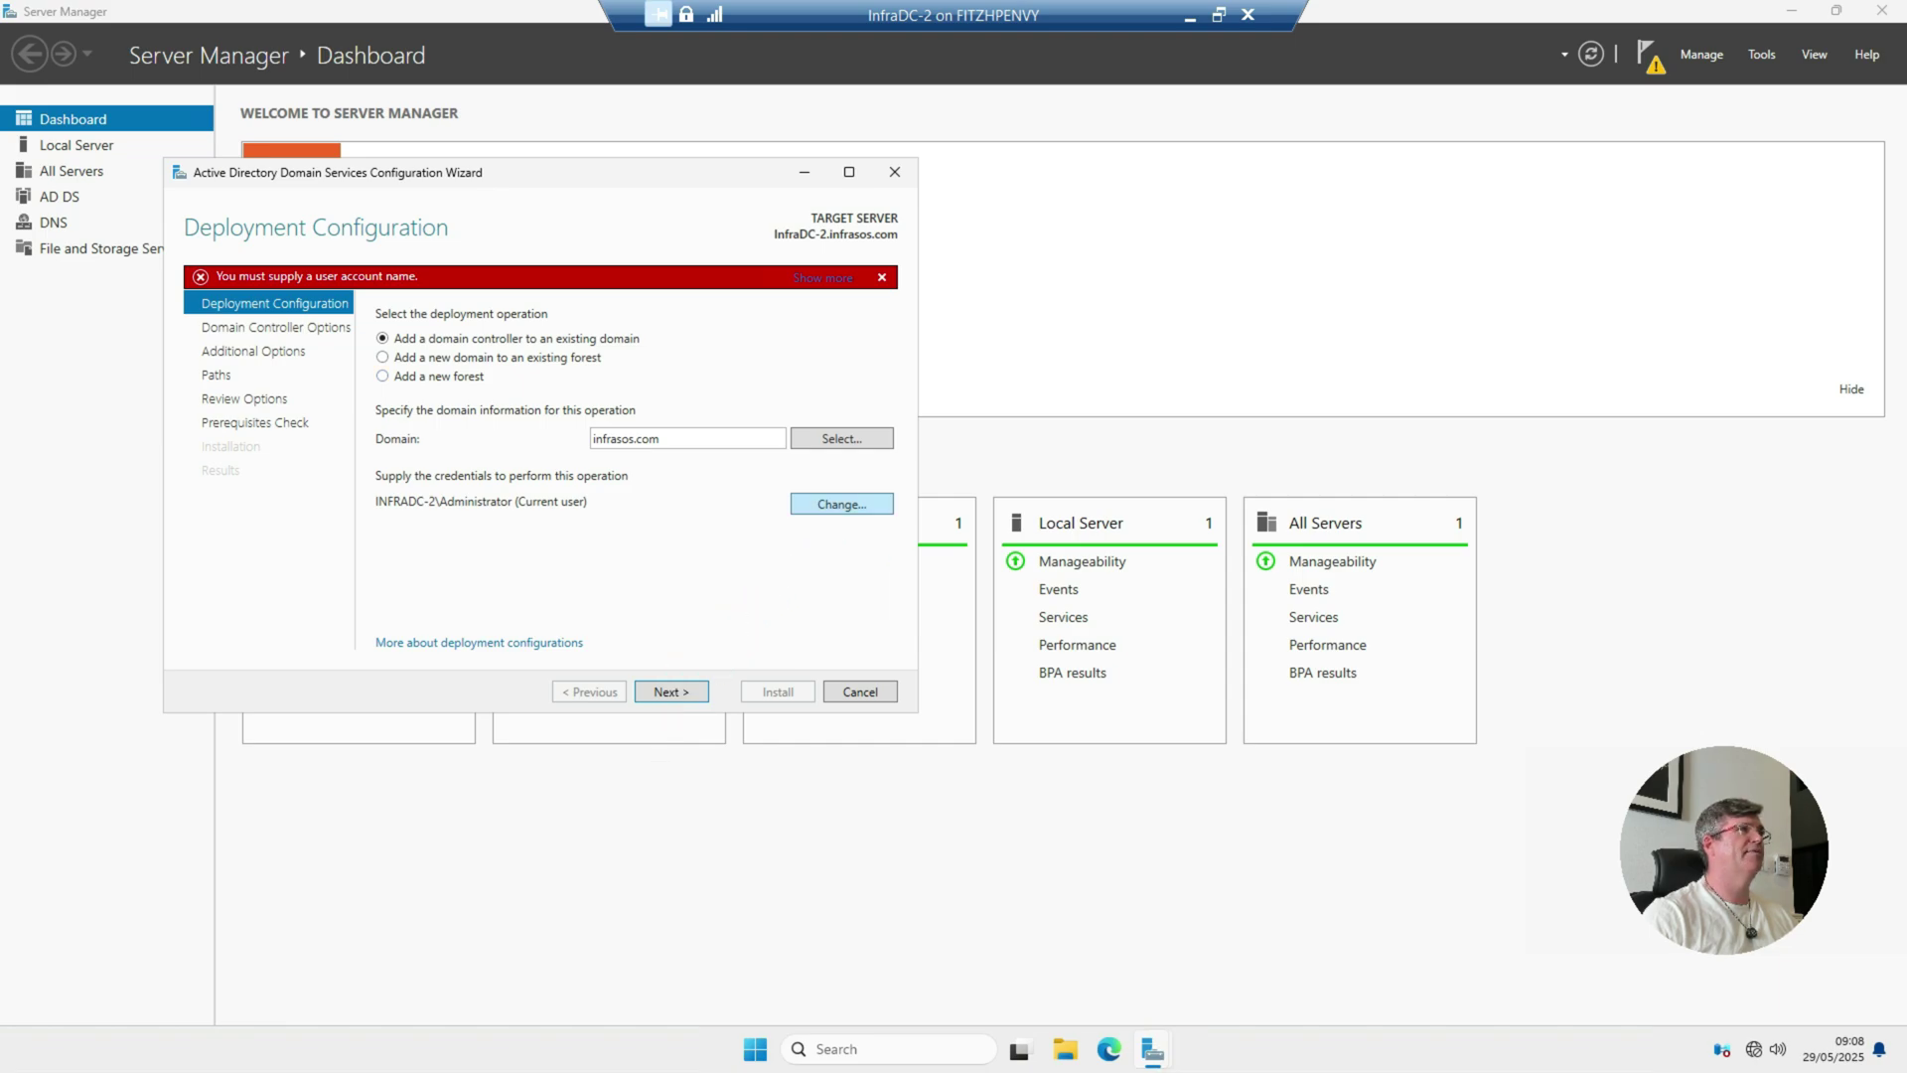
click(842, 503)
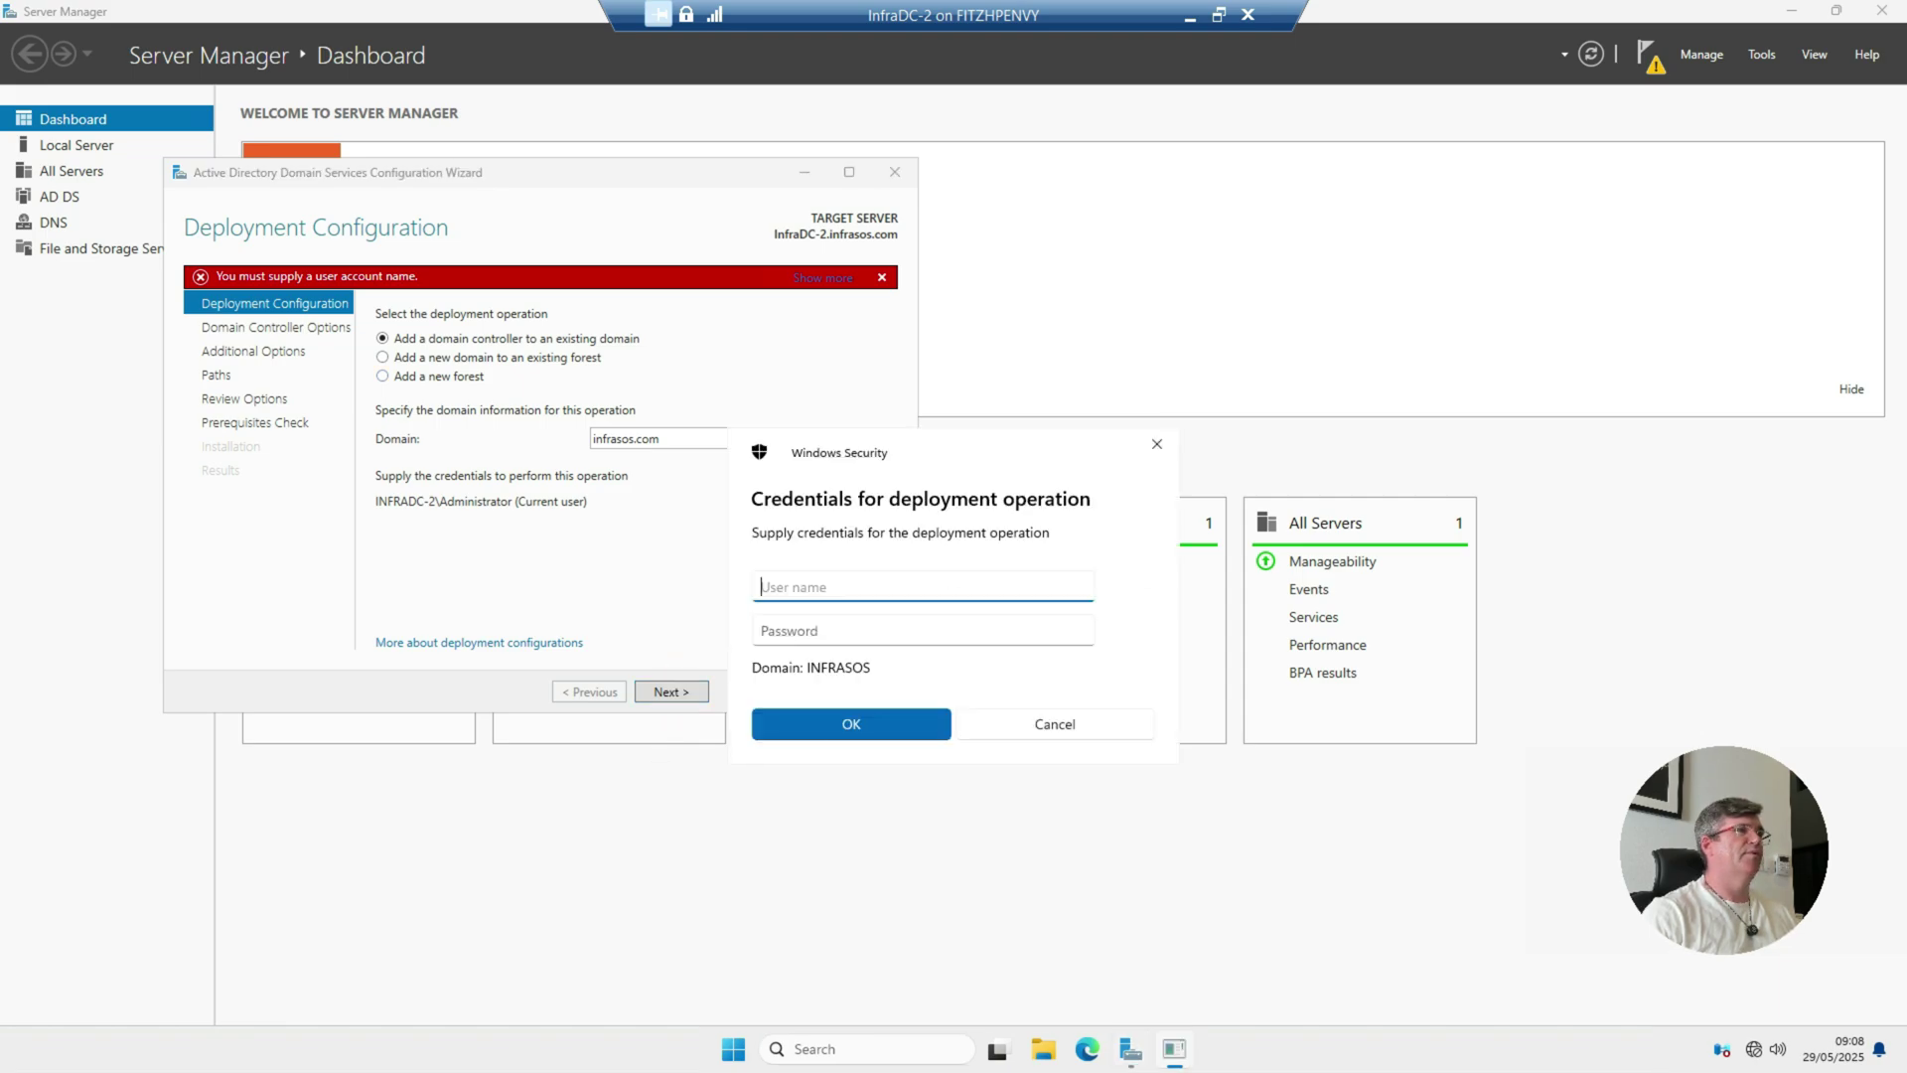
text(adminis)
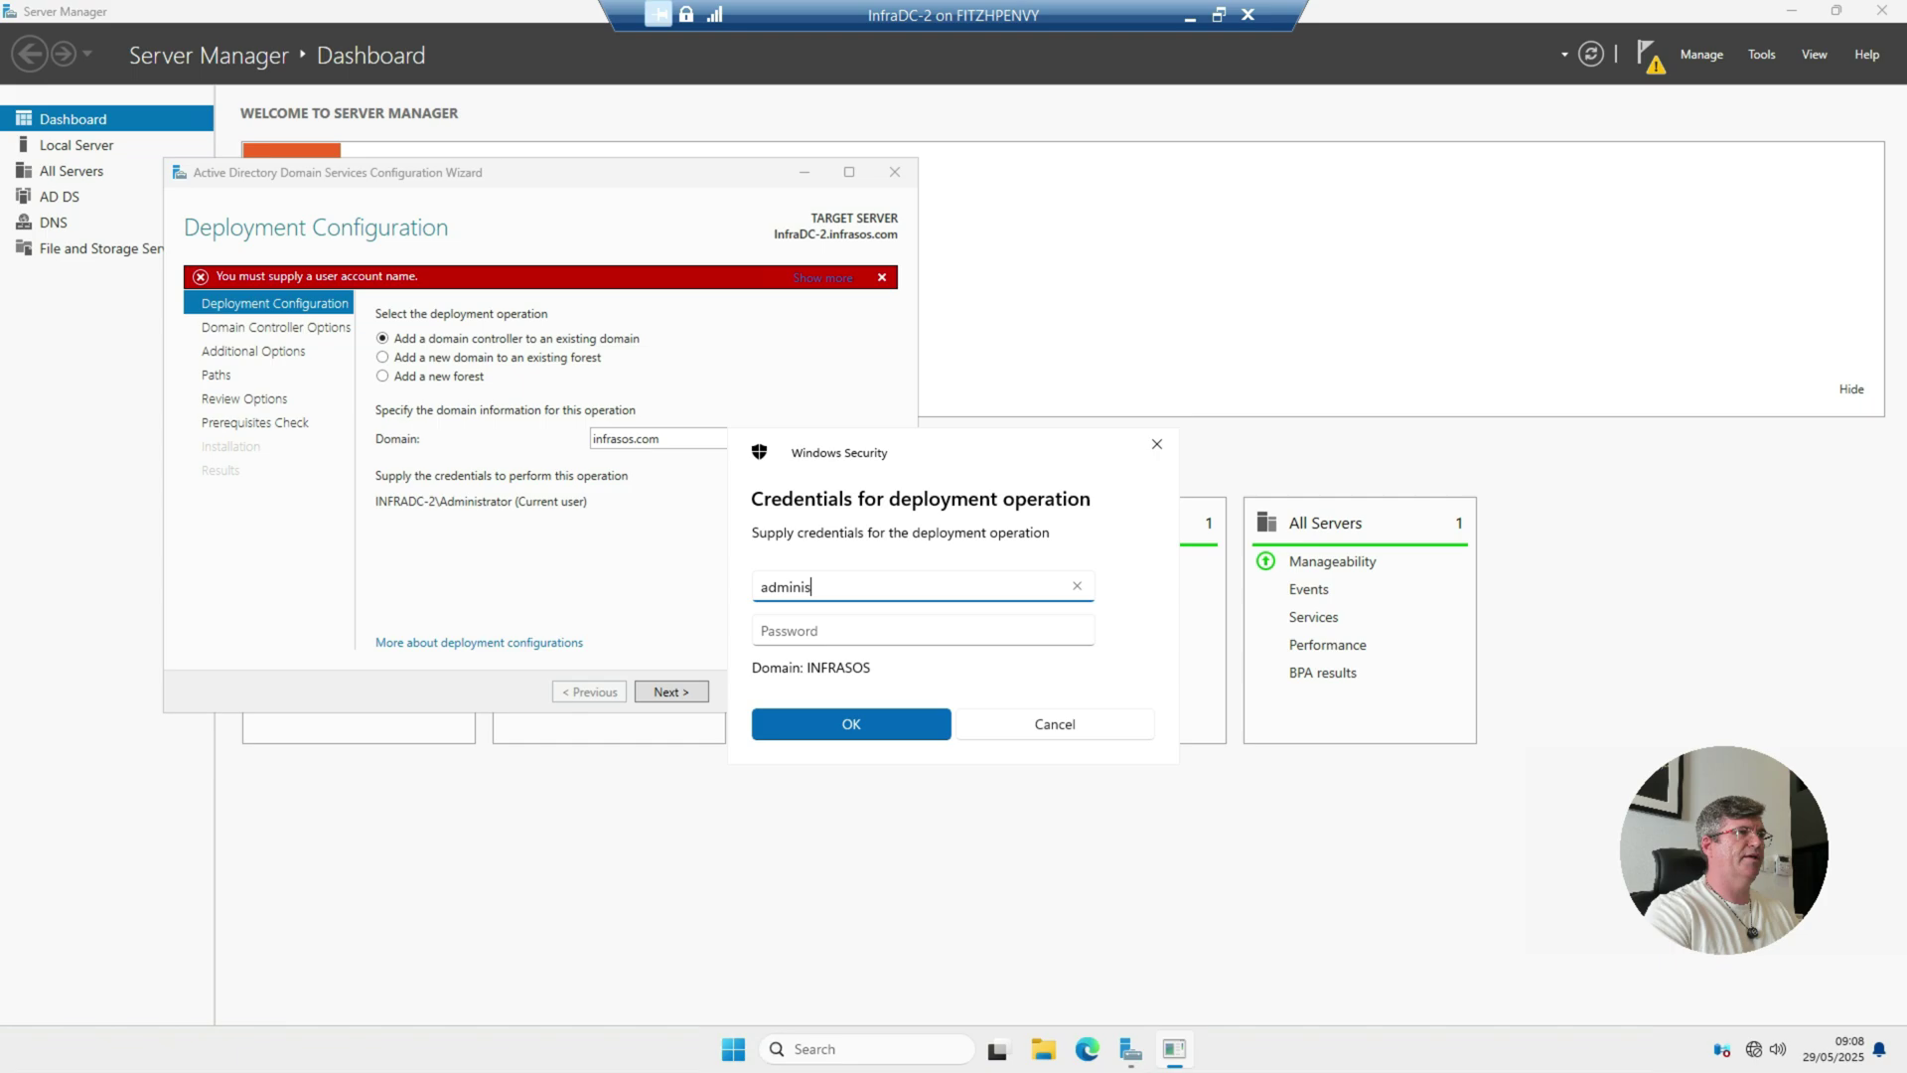
text(trator)
key(Tab)
text(**)
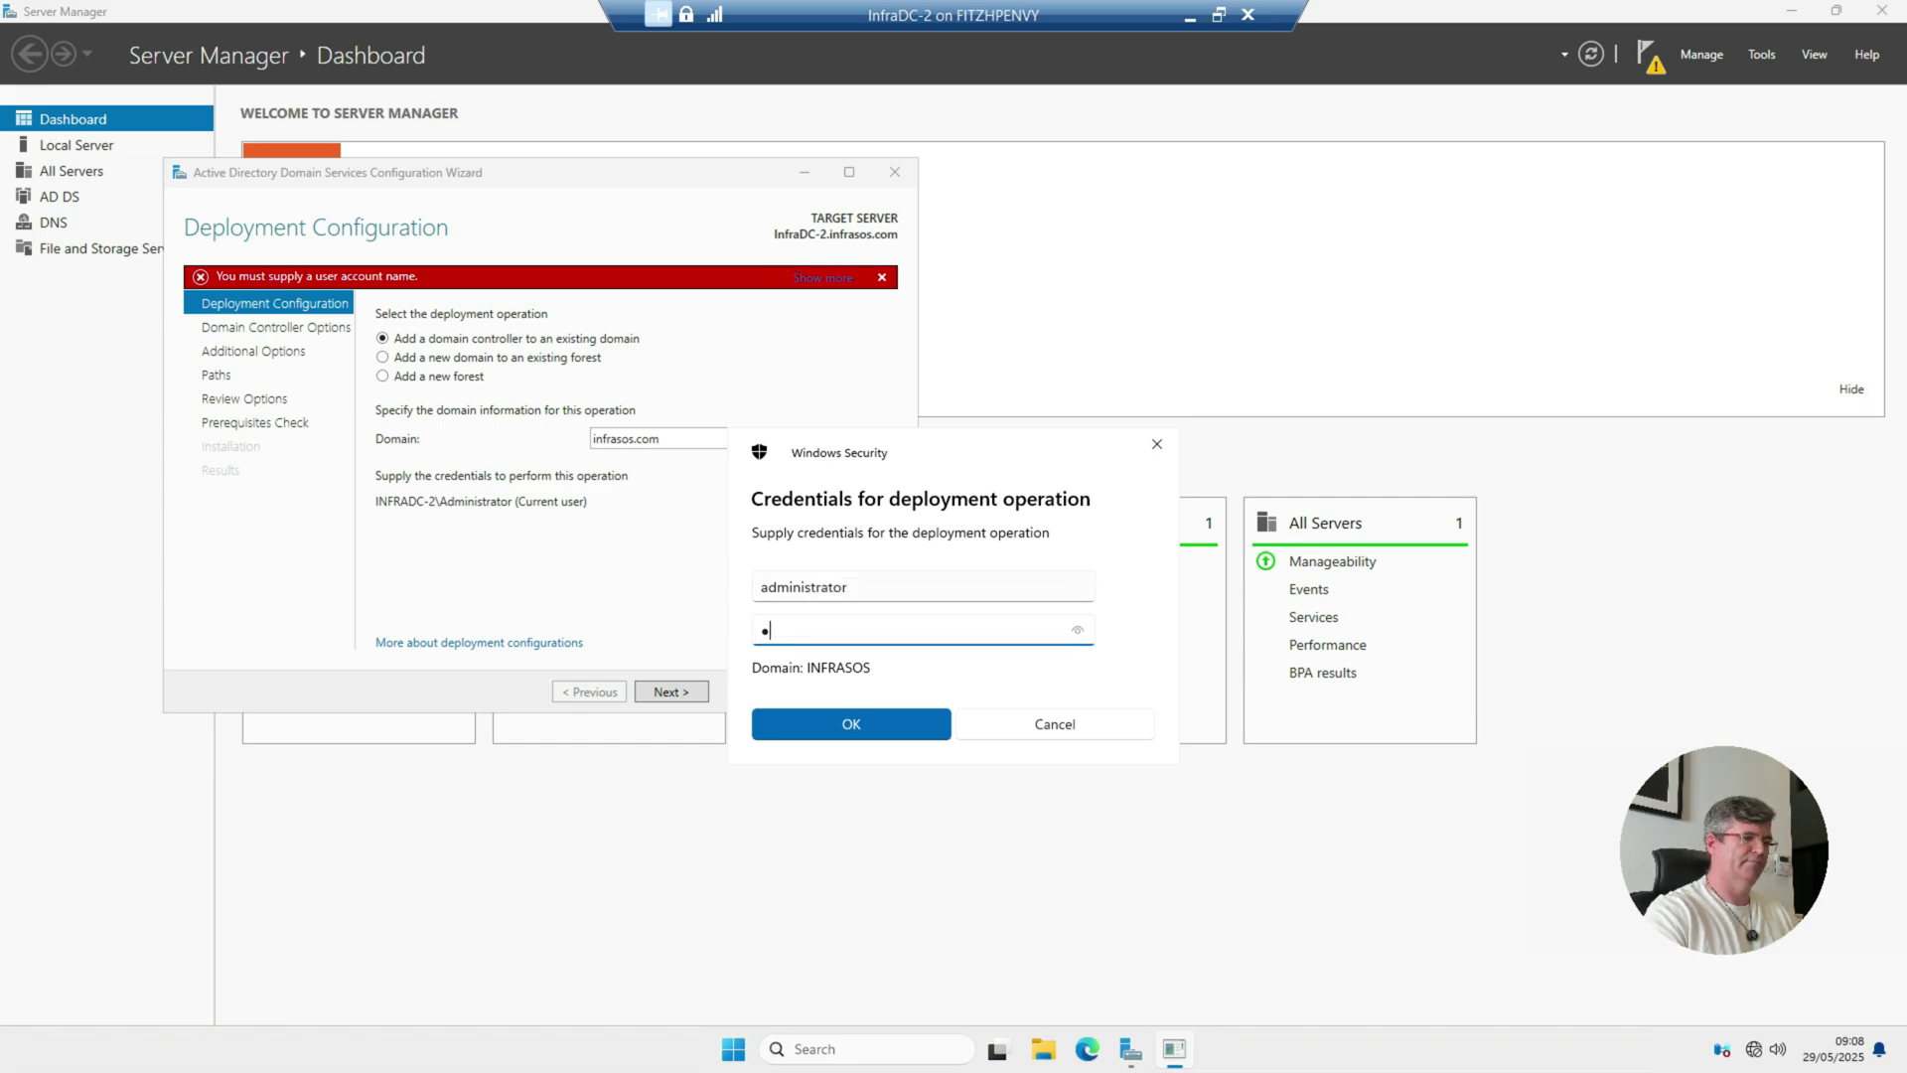
text(**********)
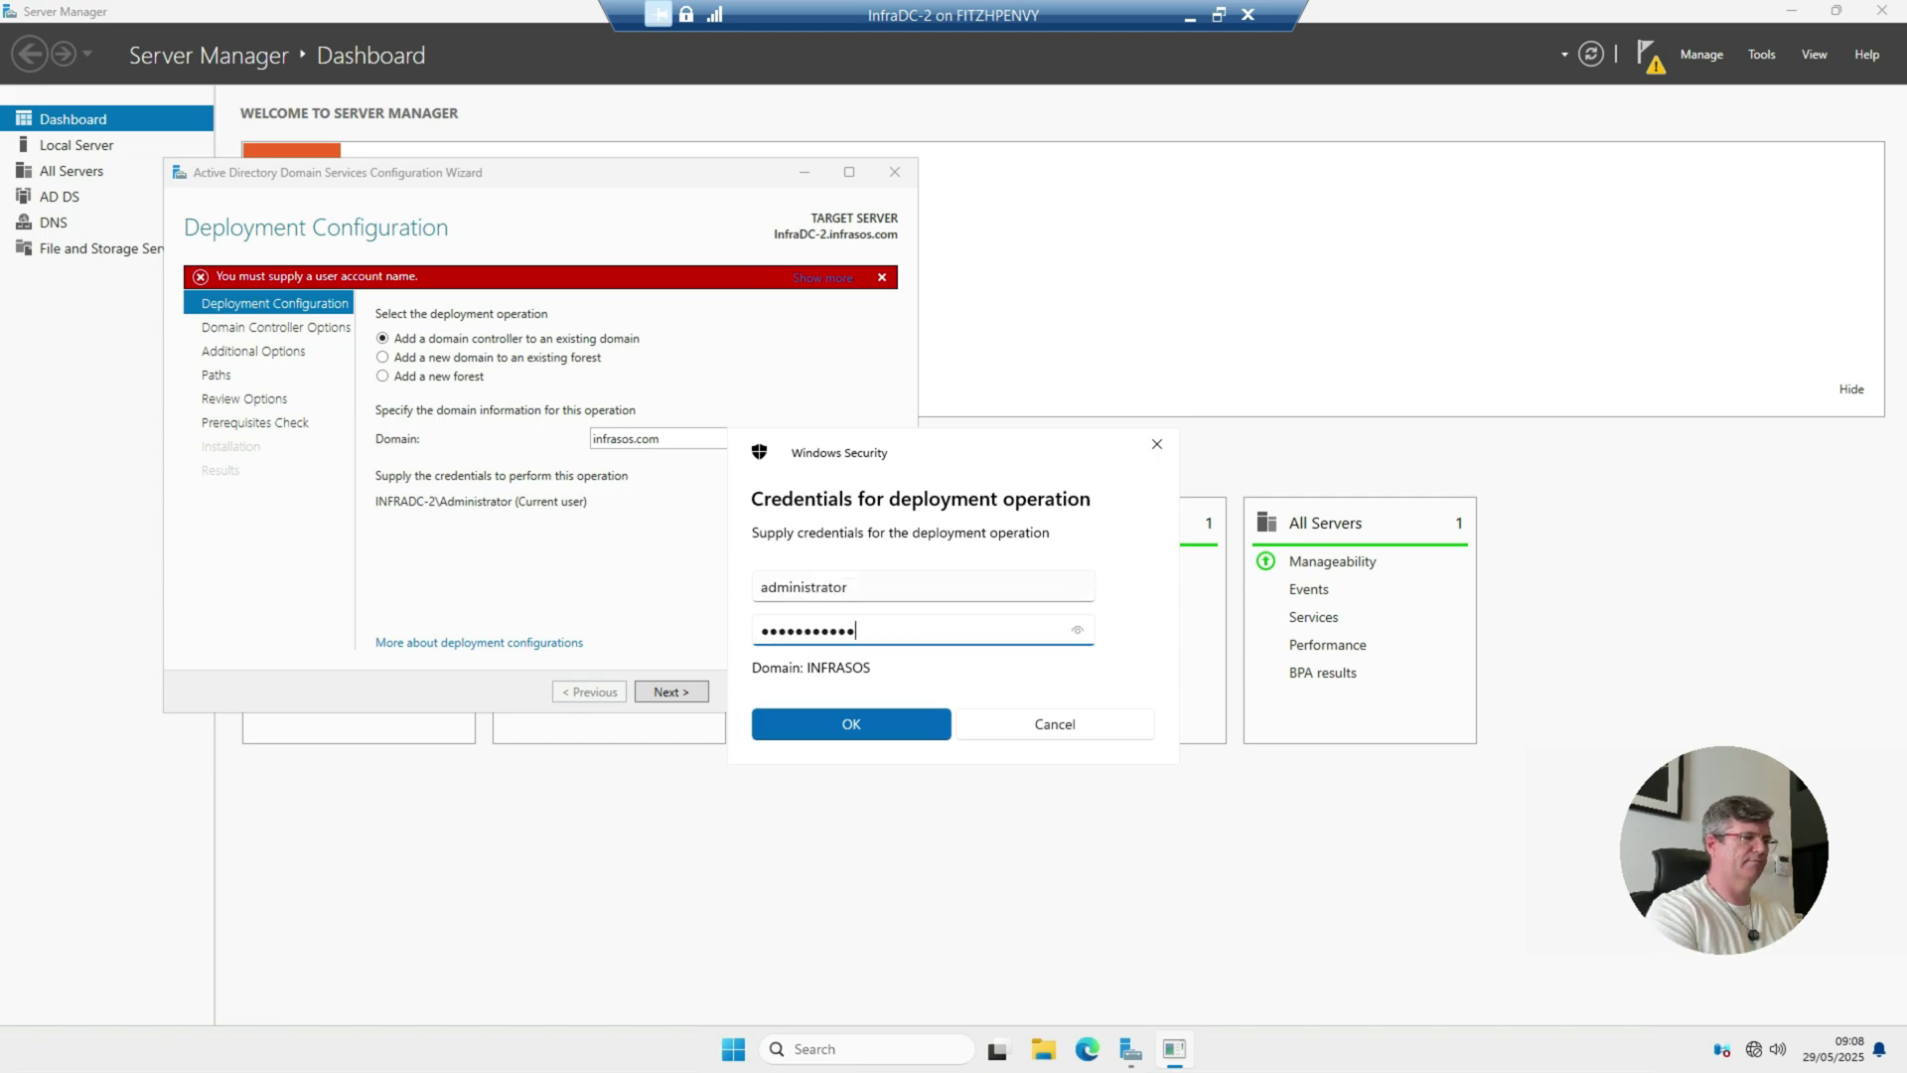
key(Return)
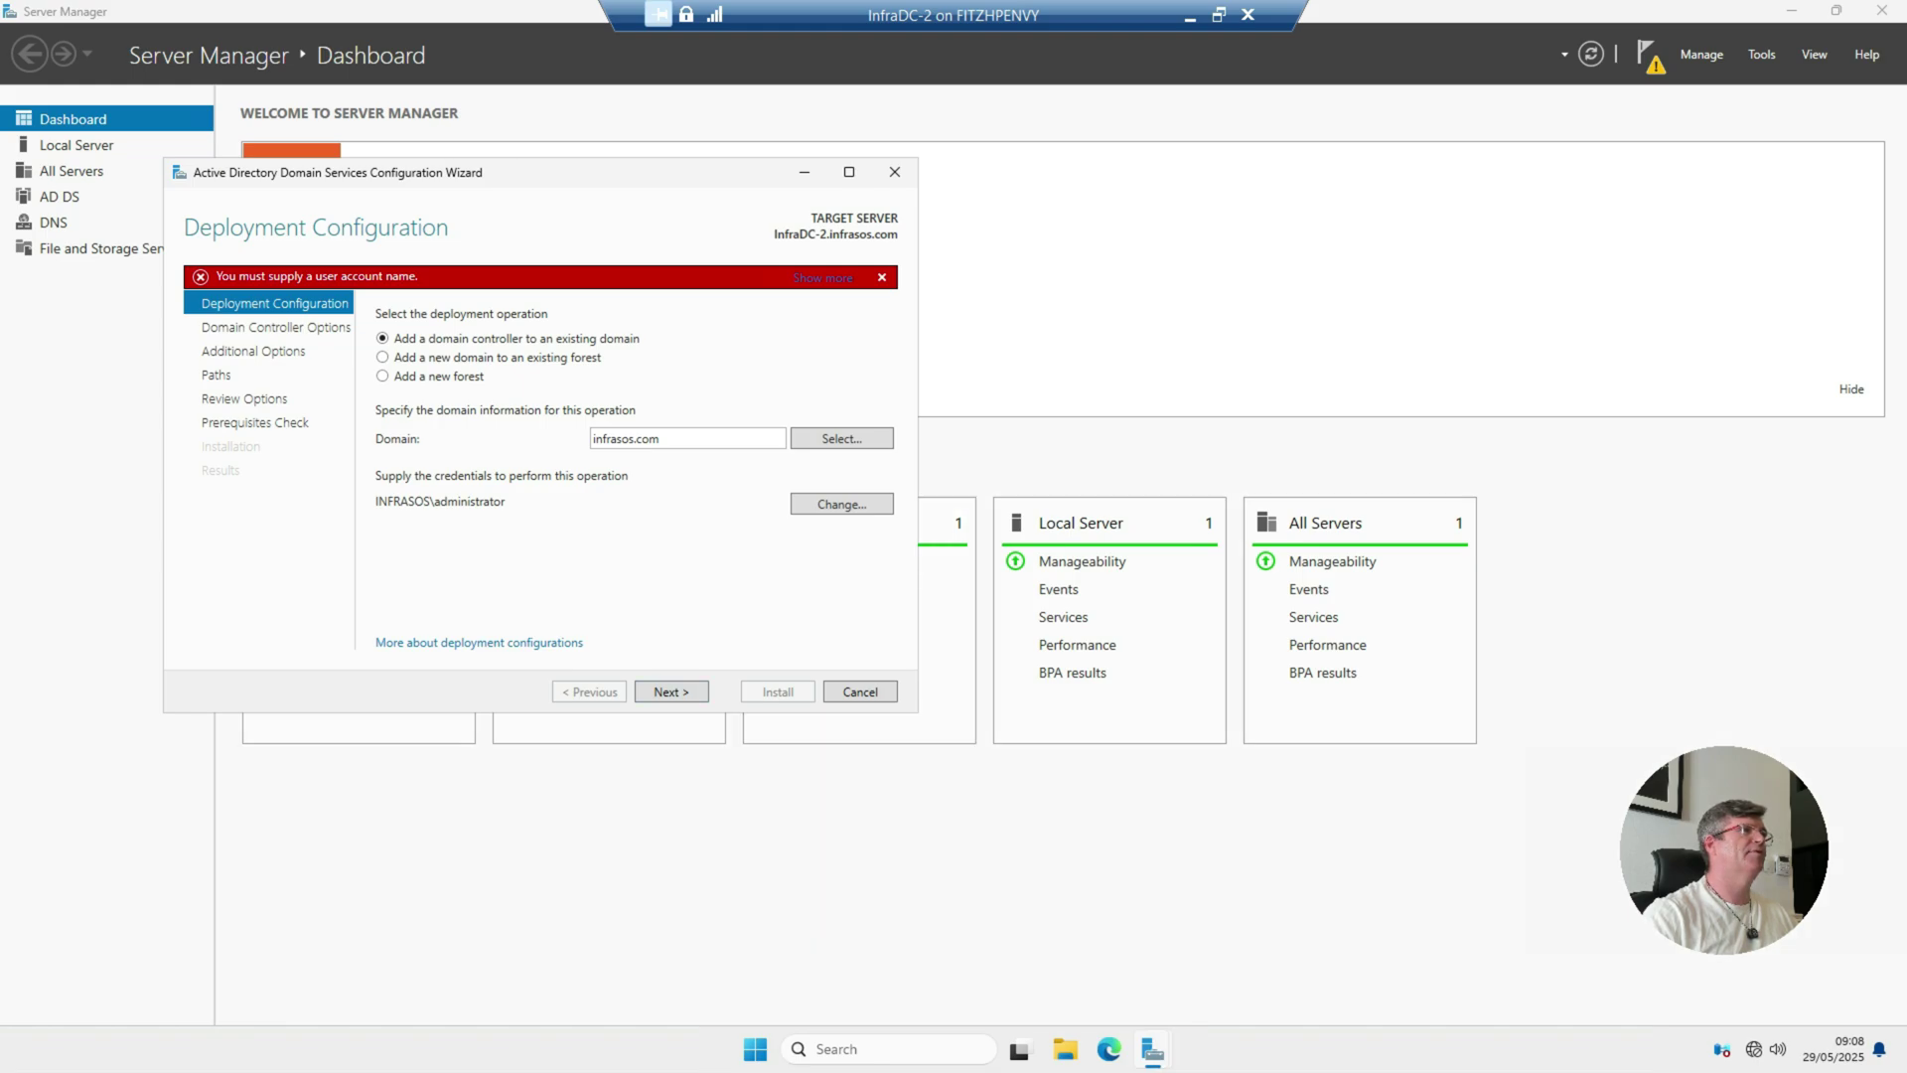
Step: Keep DNS and Global Catalog on Default-First-Site-Name and set the DSRM password
key(Return)
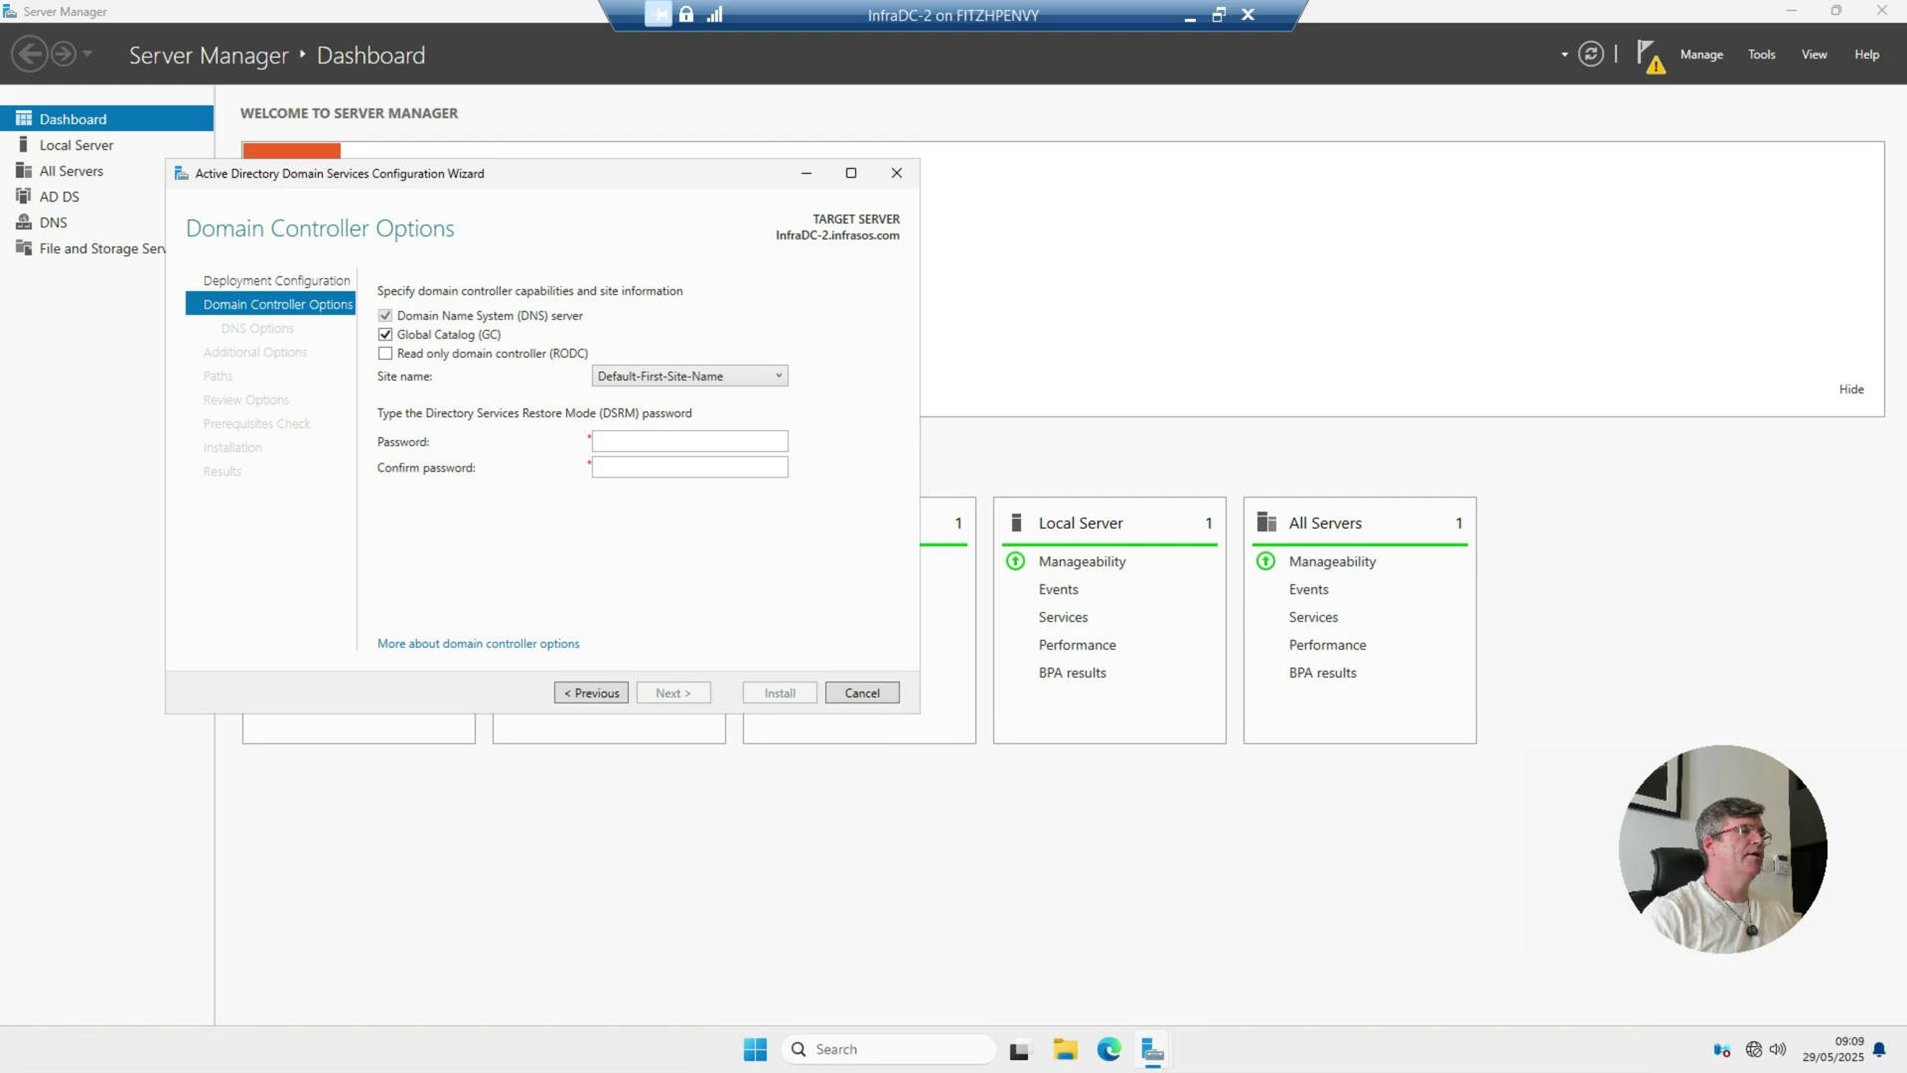
key(alt+Down)
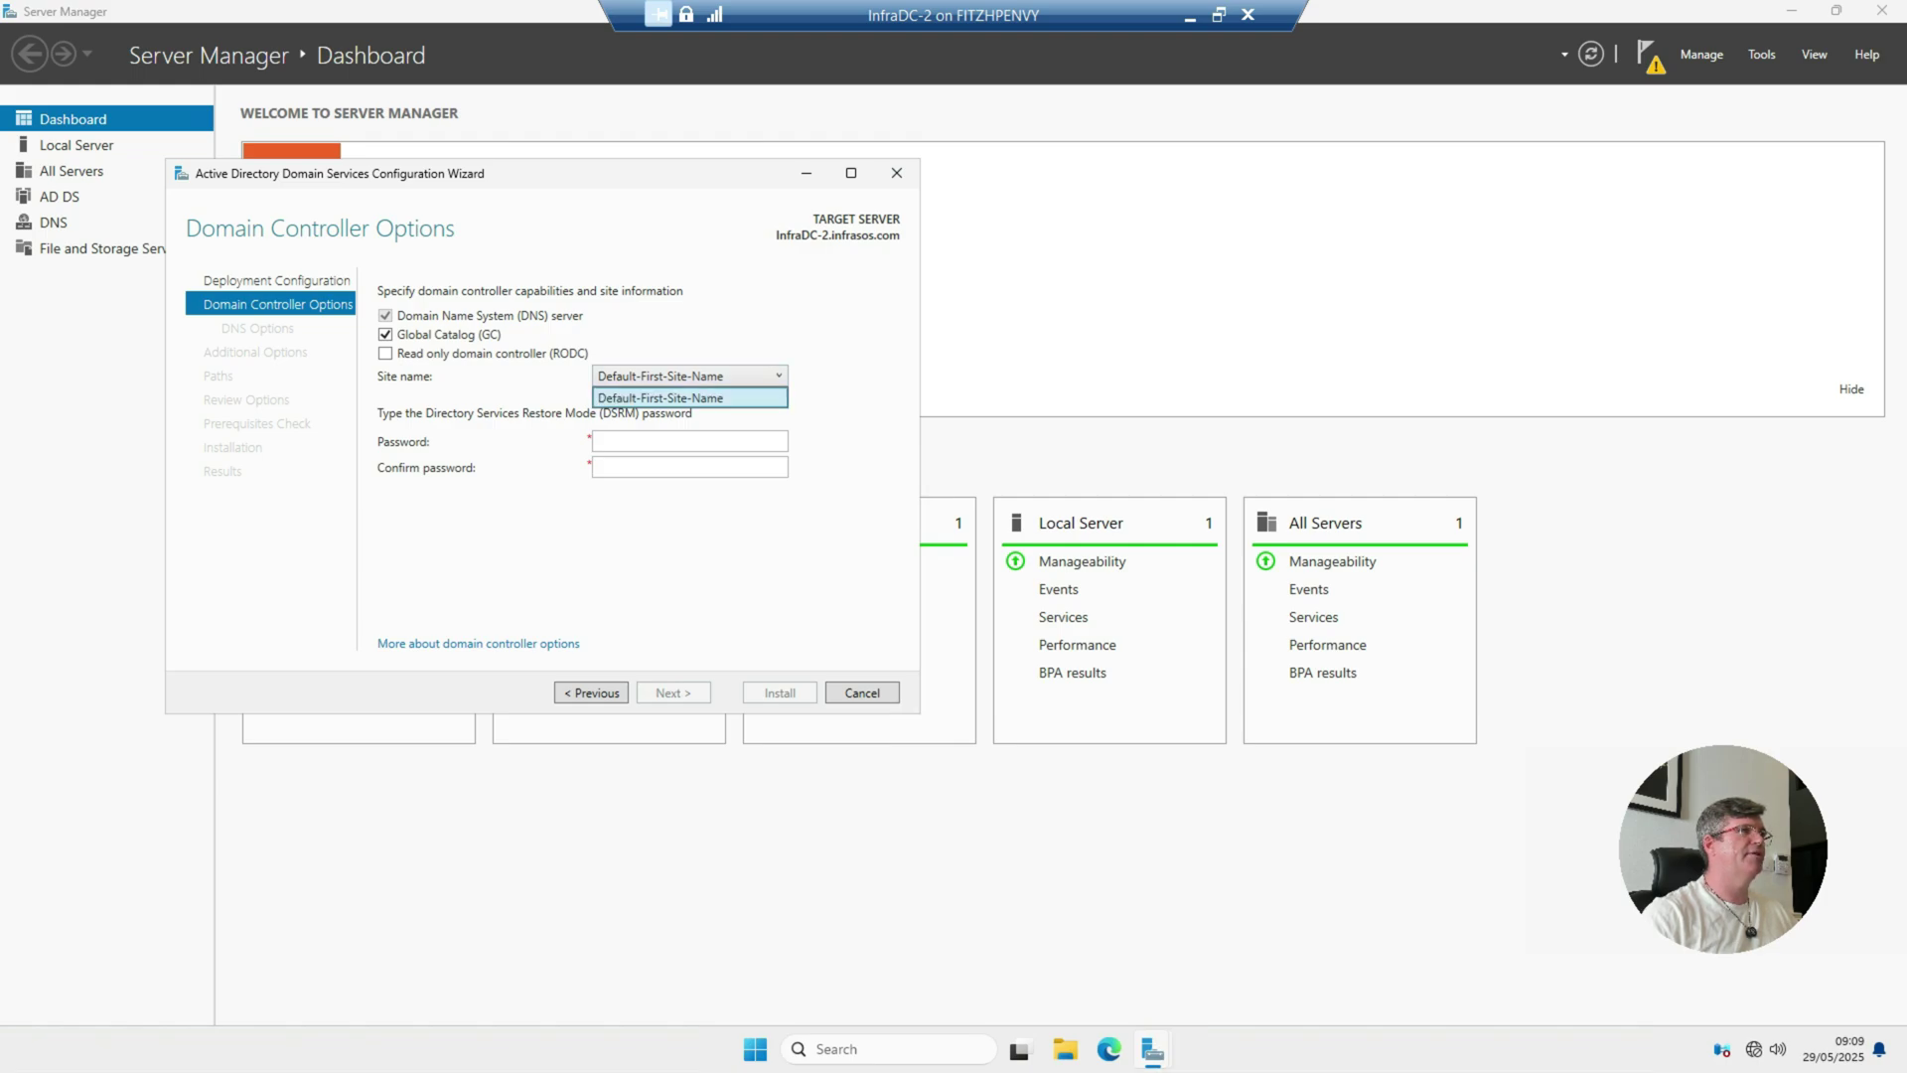
key(Return)
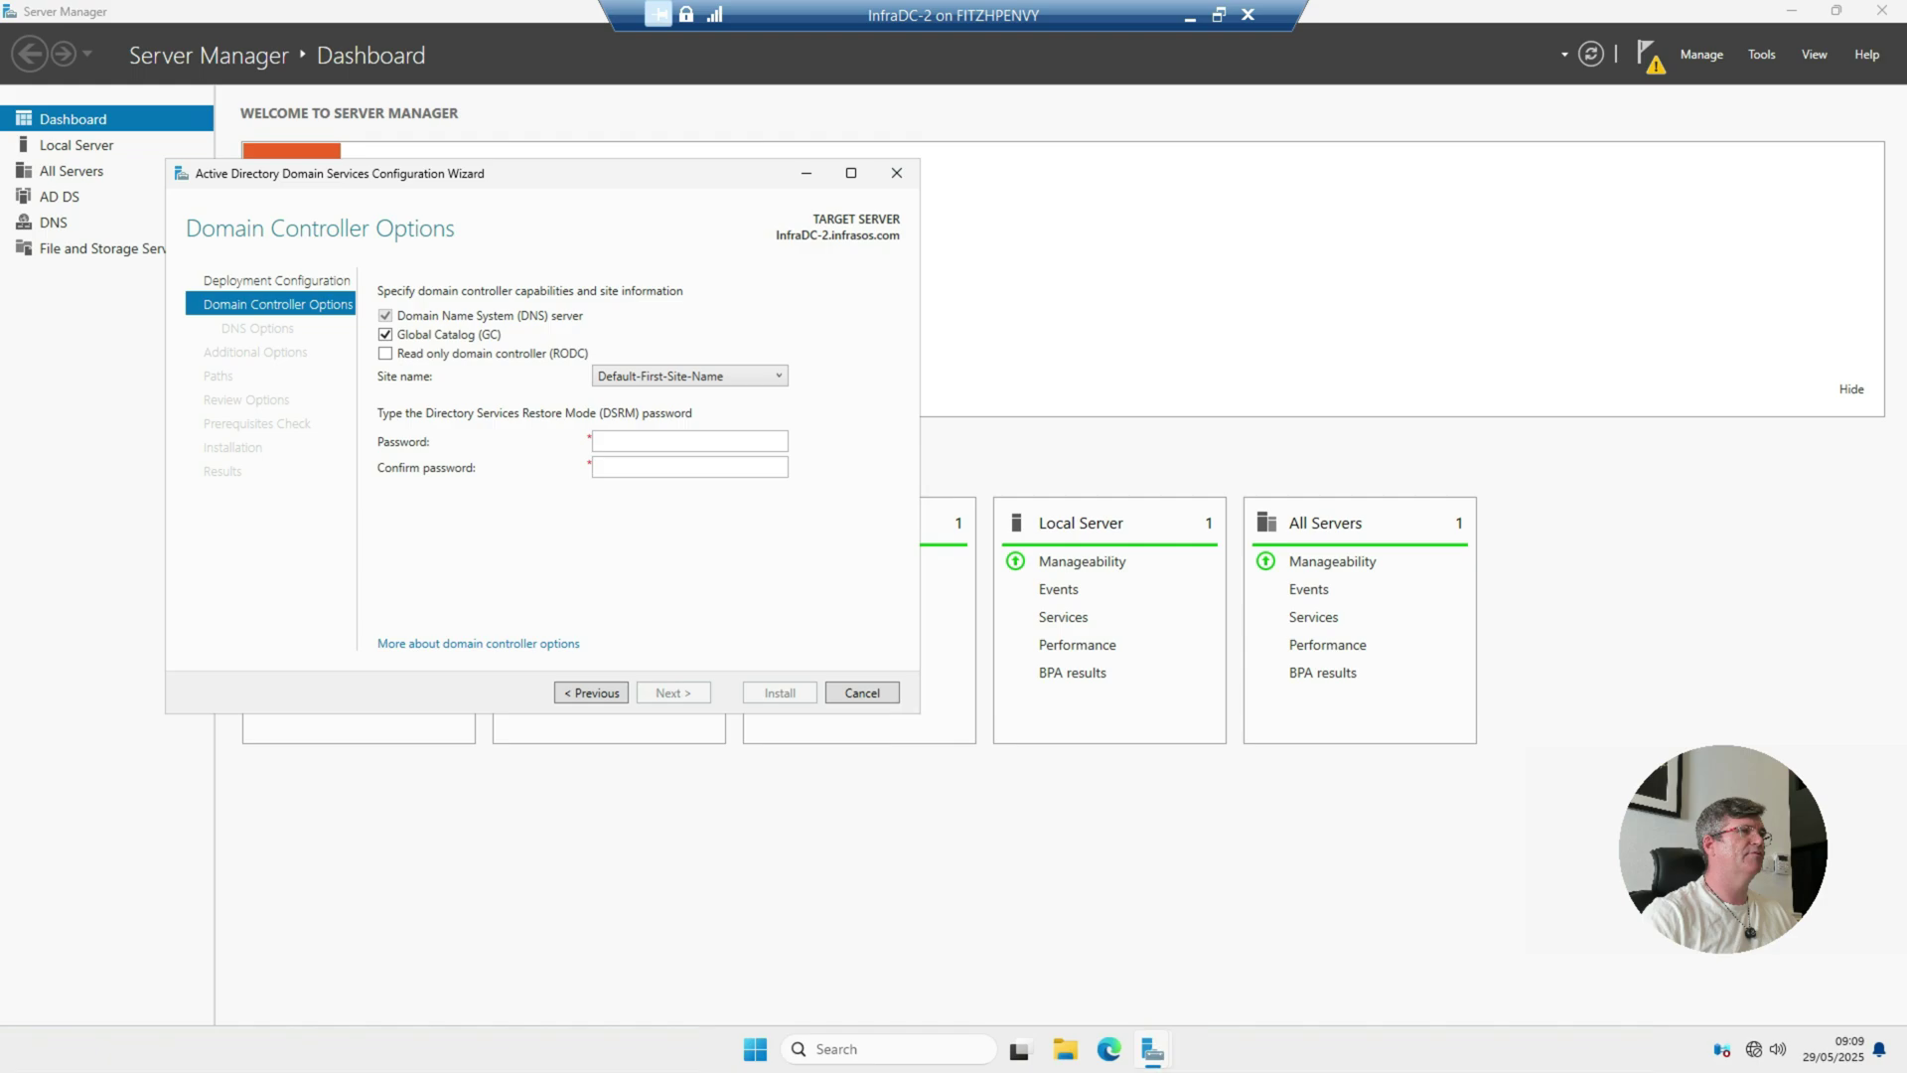
click(690, 441)
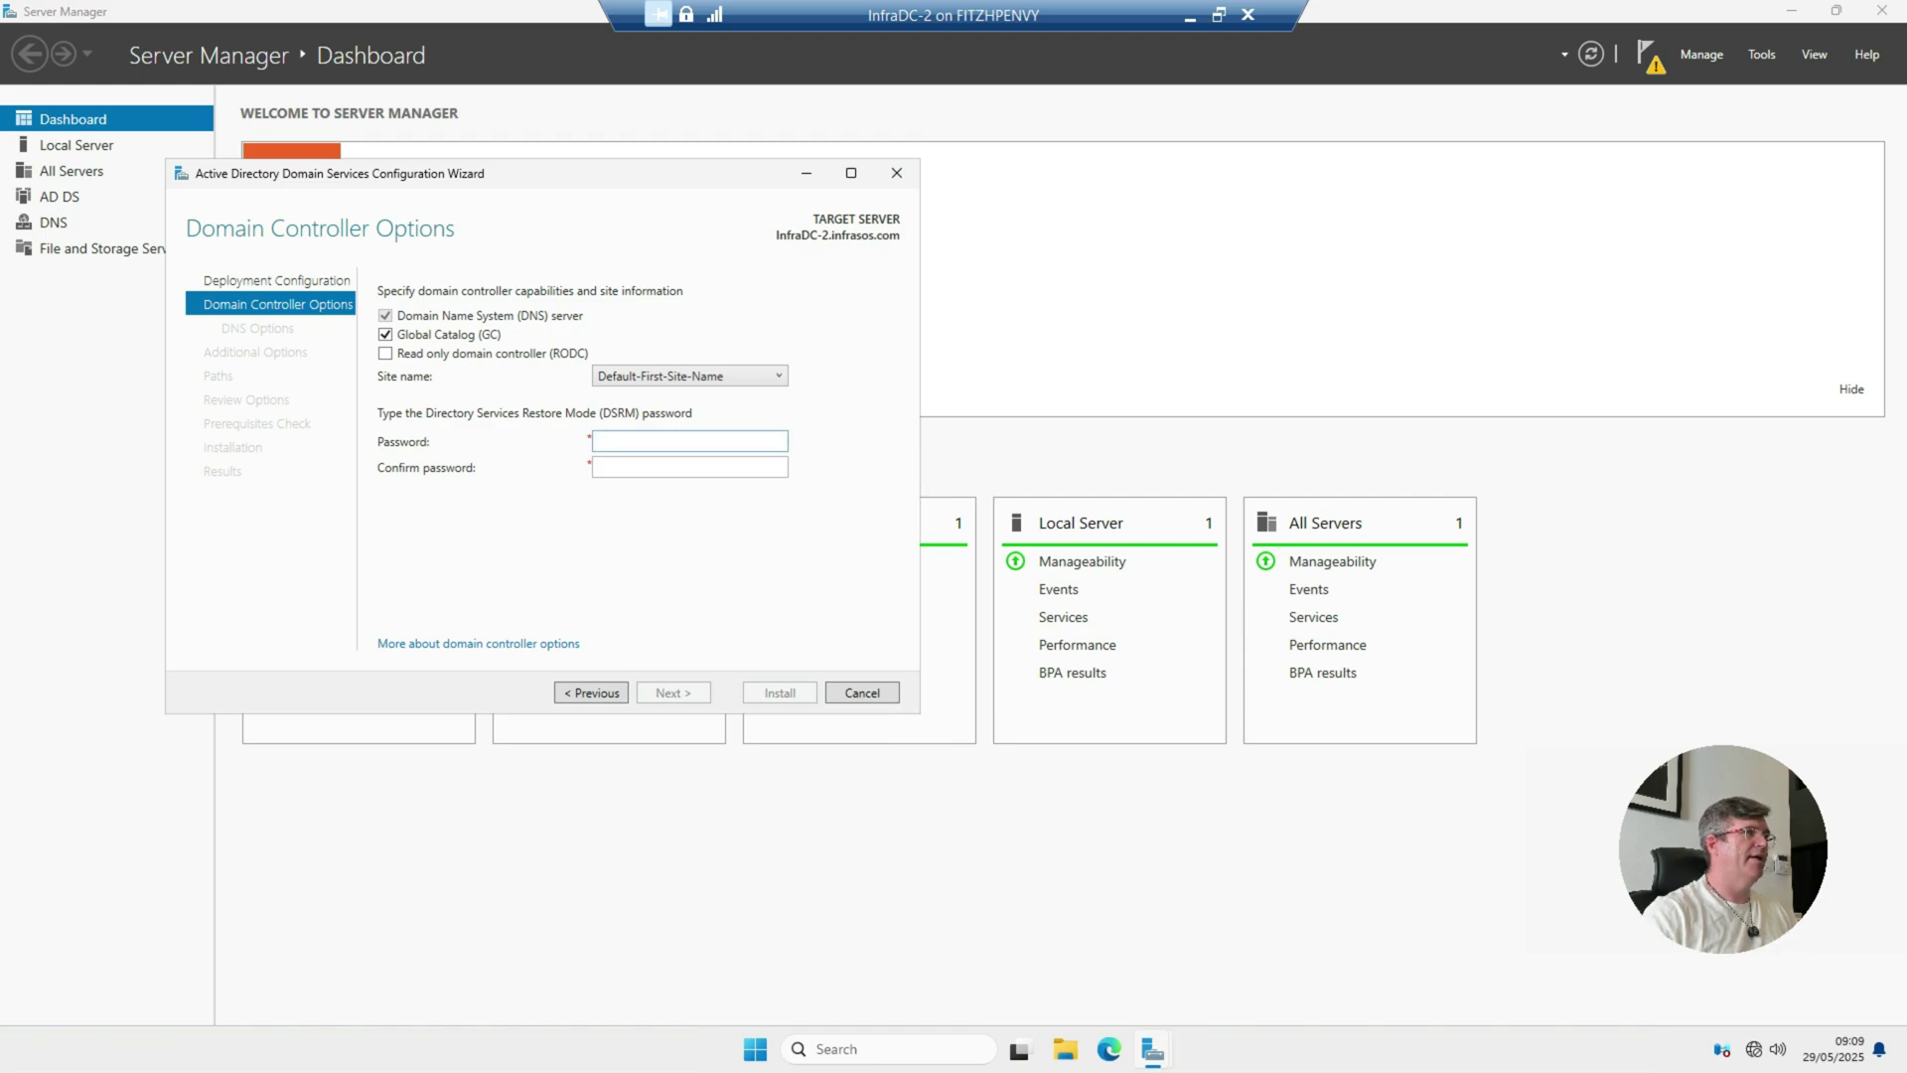
text(••)
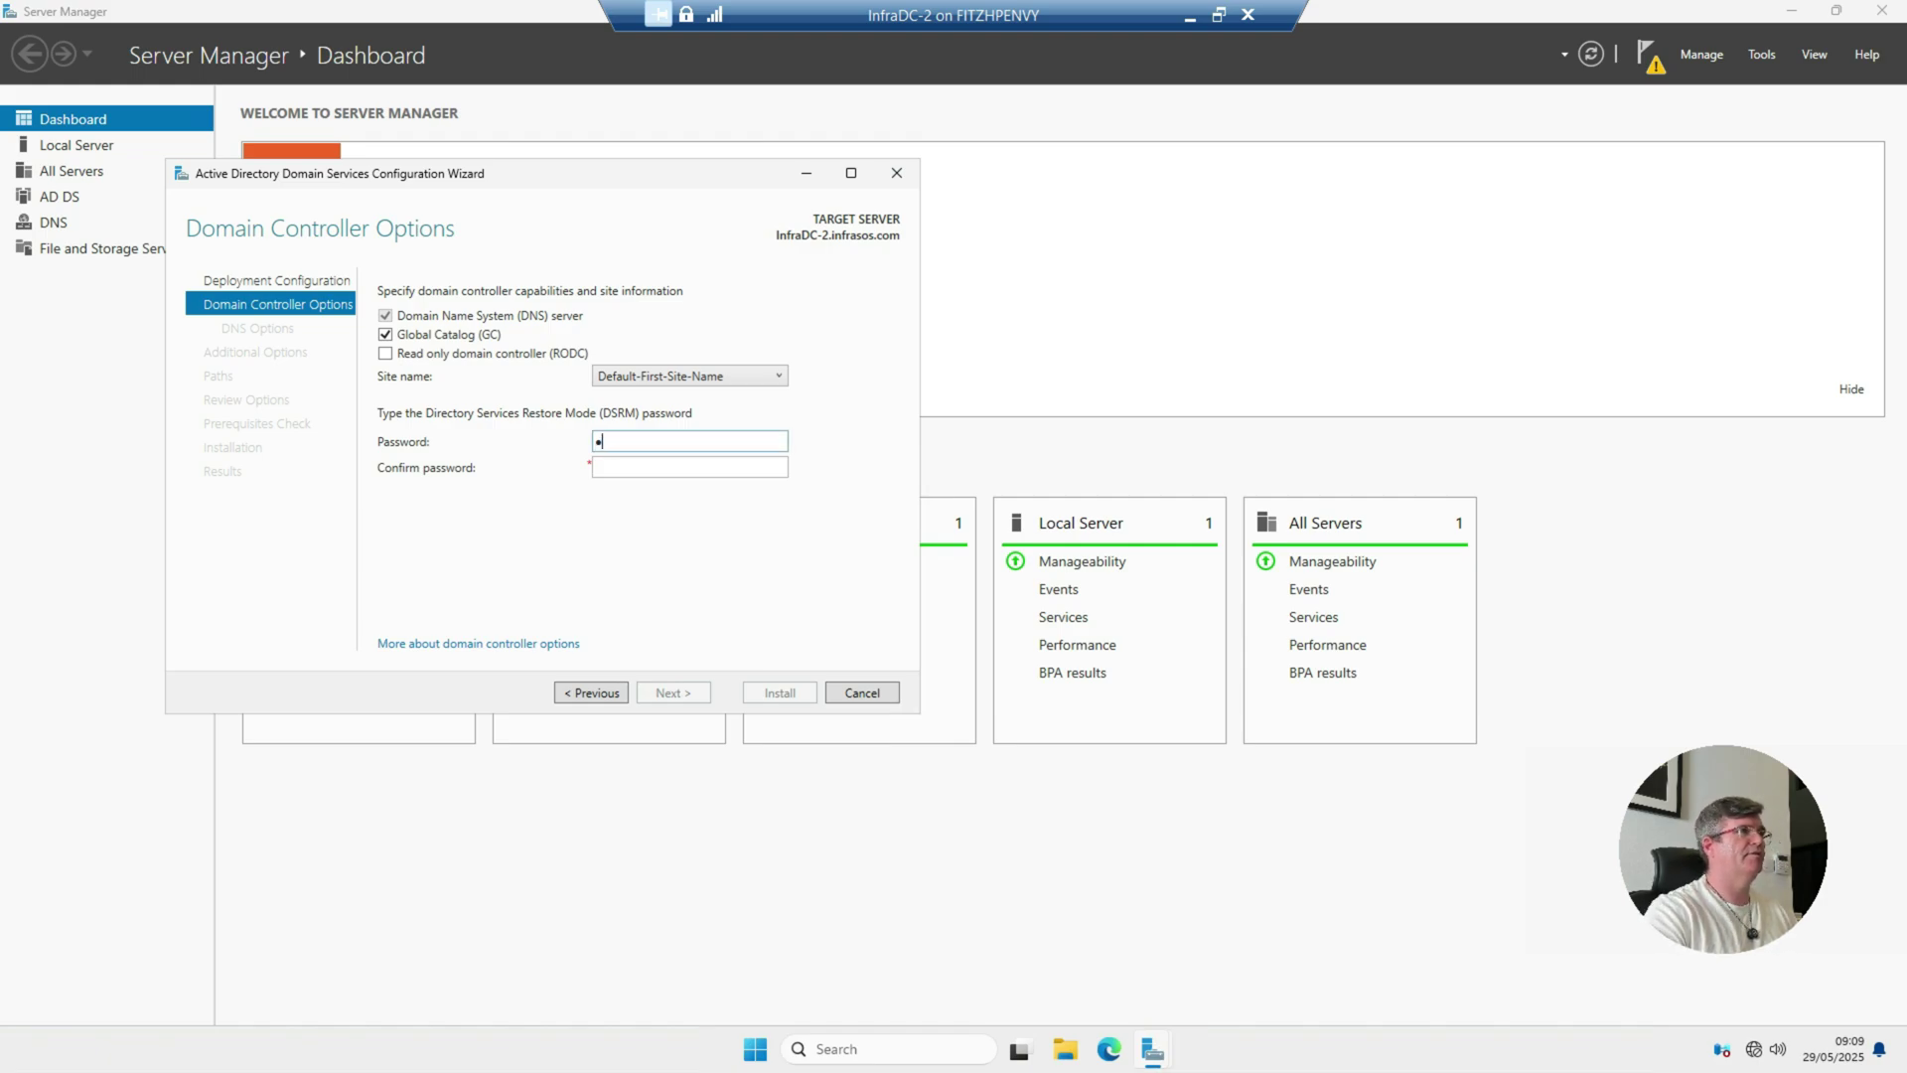
text(••••••••••)
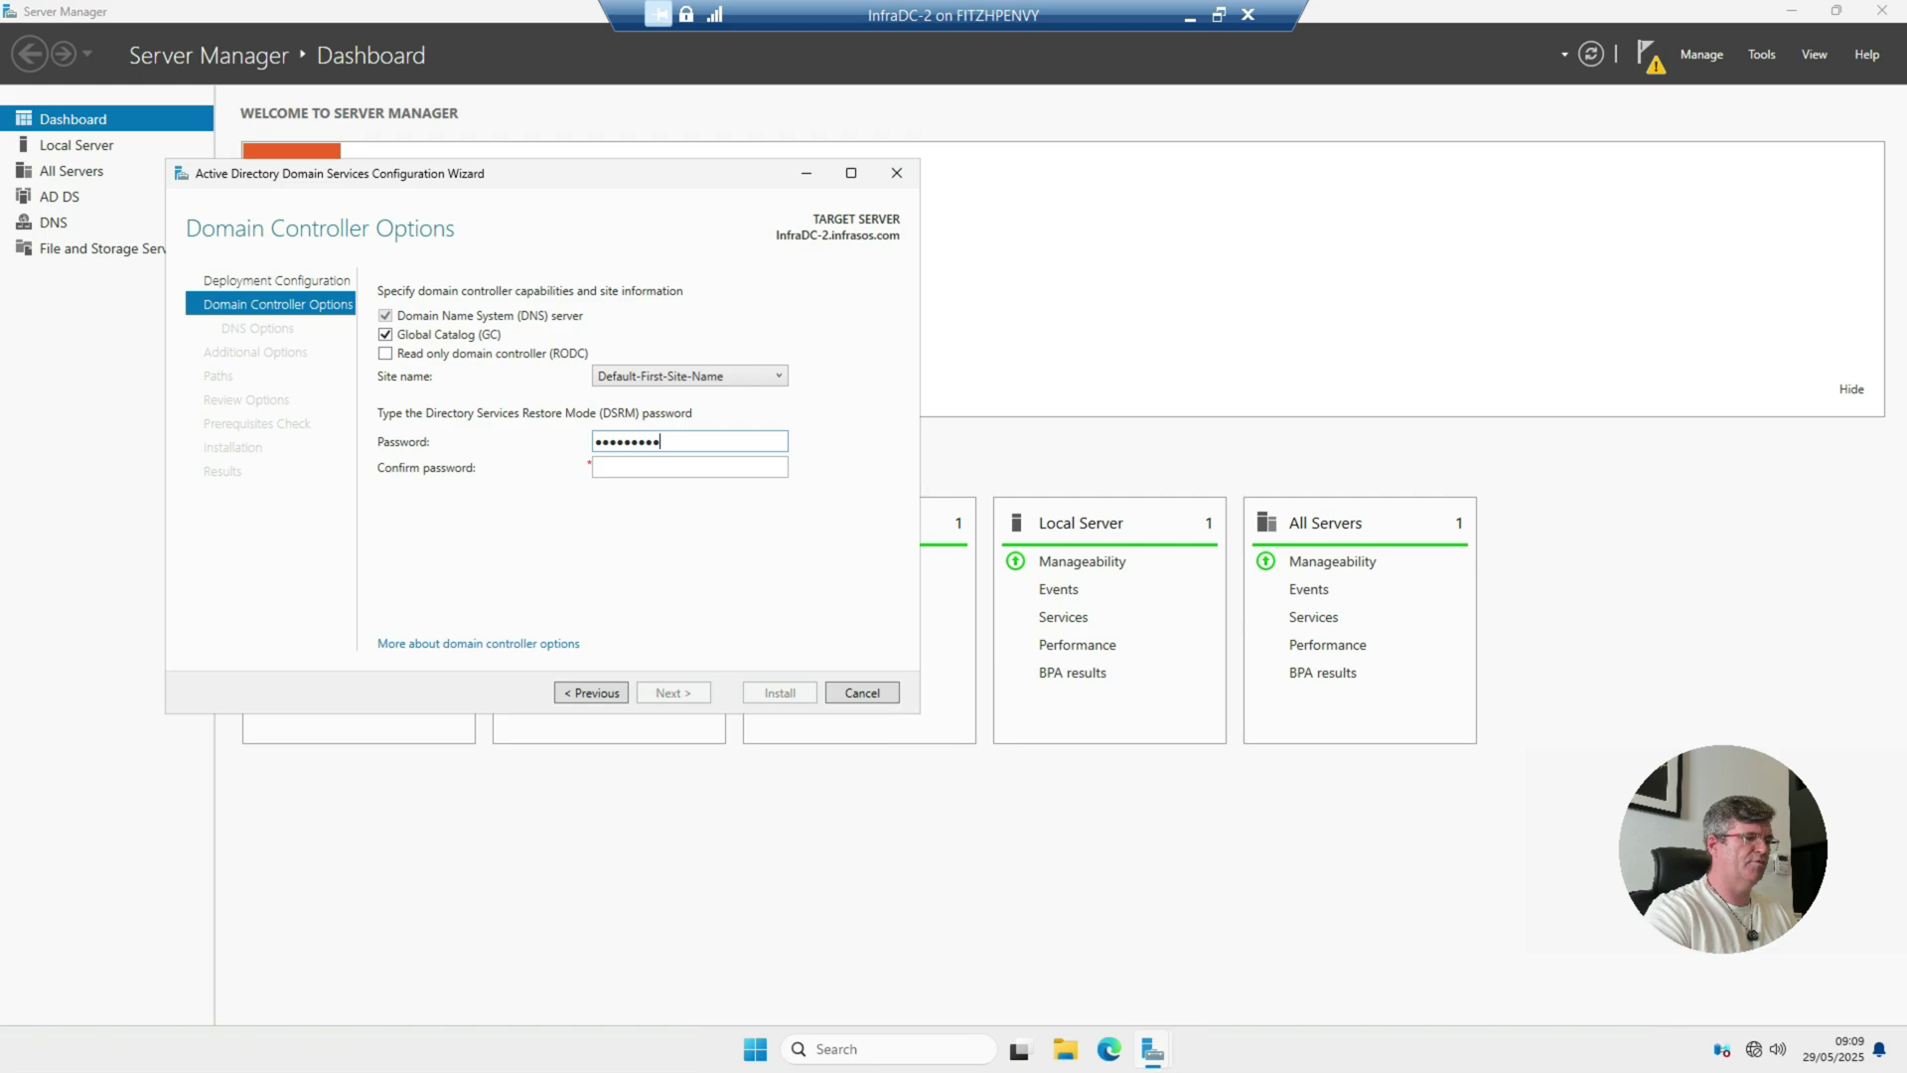
key(Tab)
text(••••••••••••)
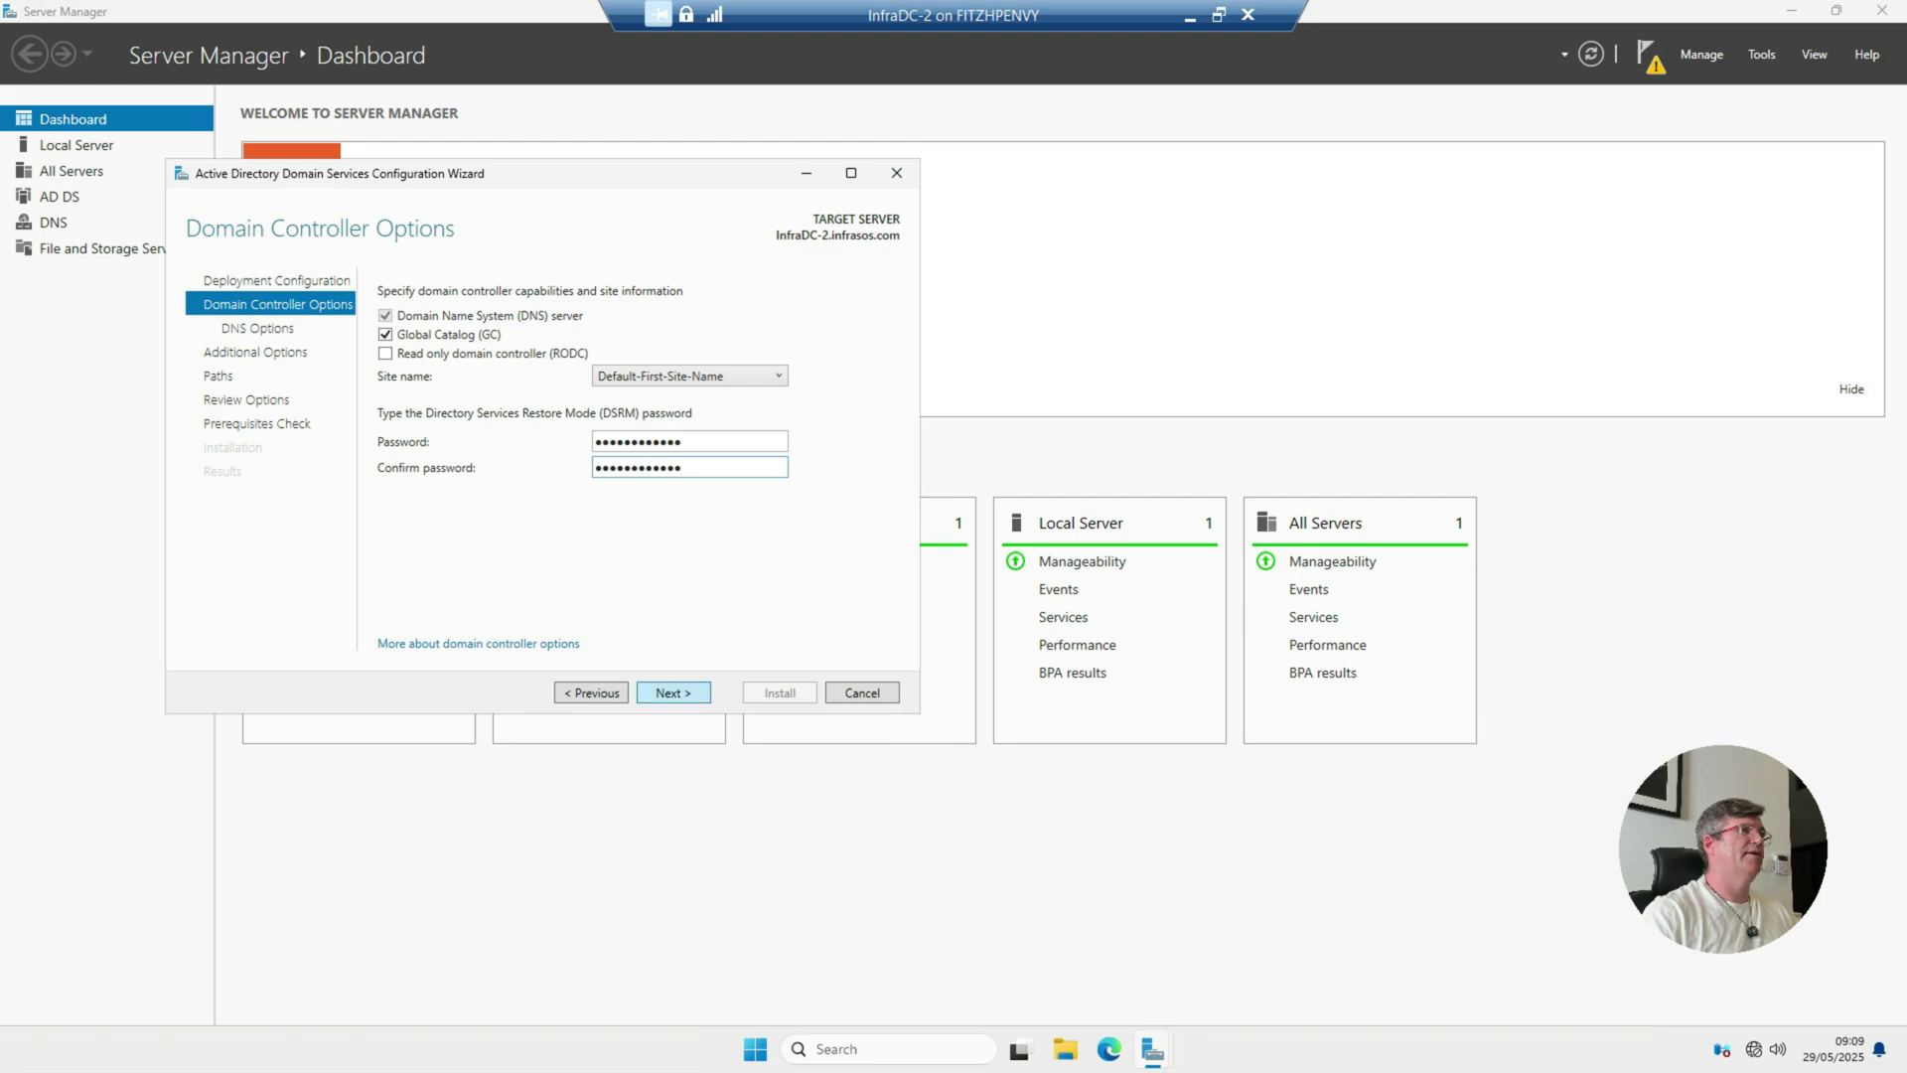
key(Return)
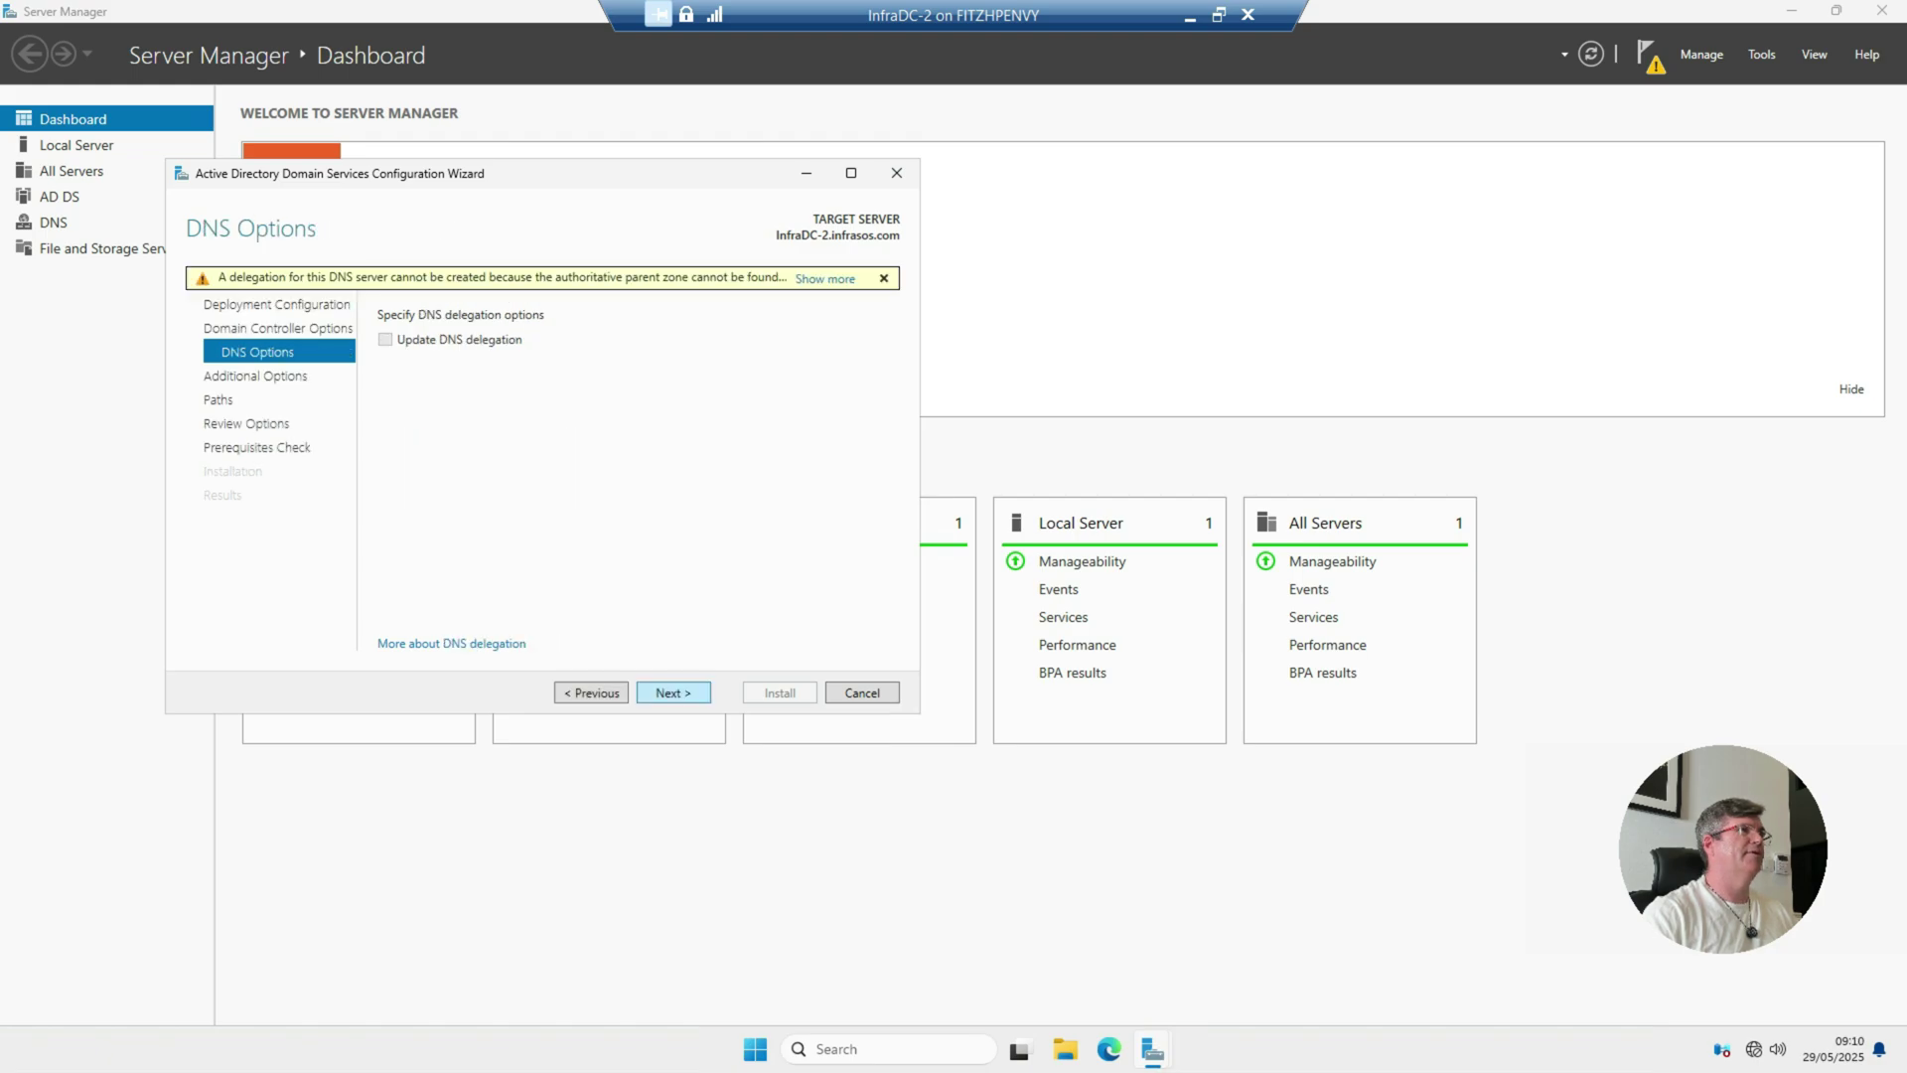
Step: Leave the replication source set to Any domain controller
key(Return)
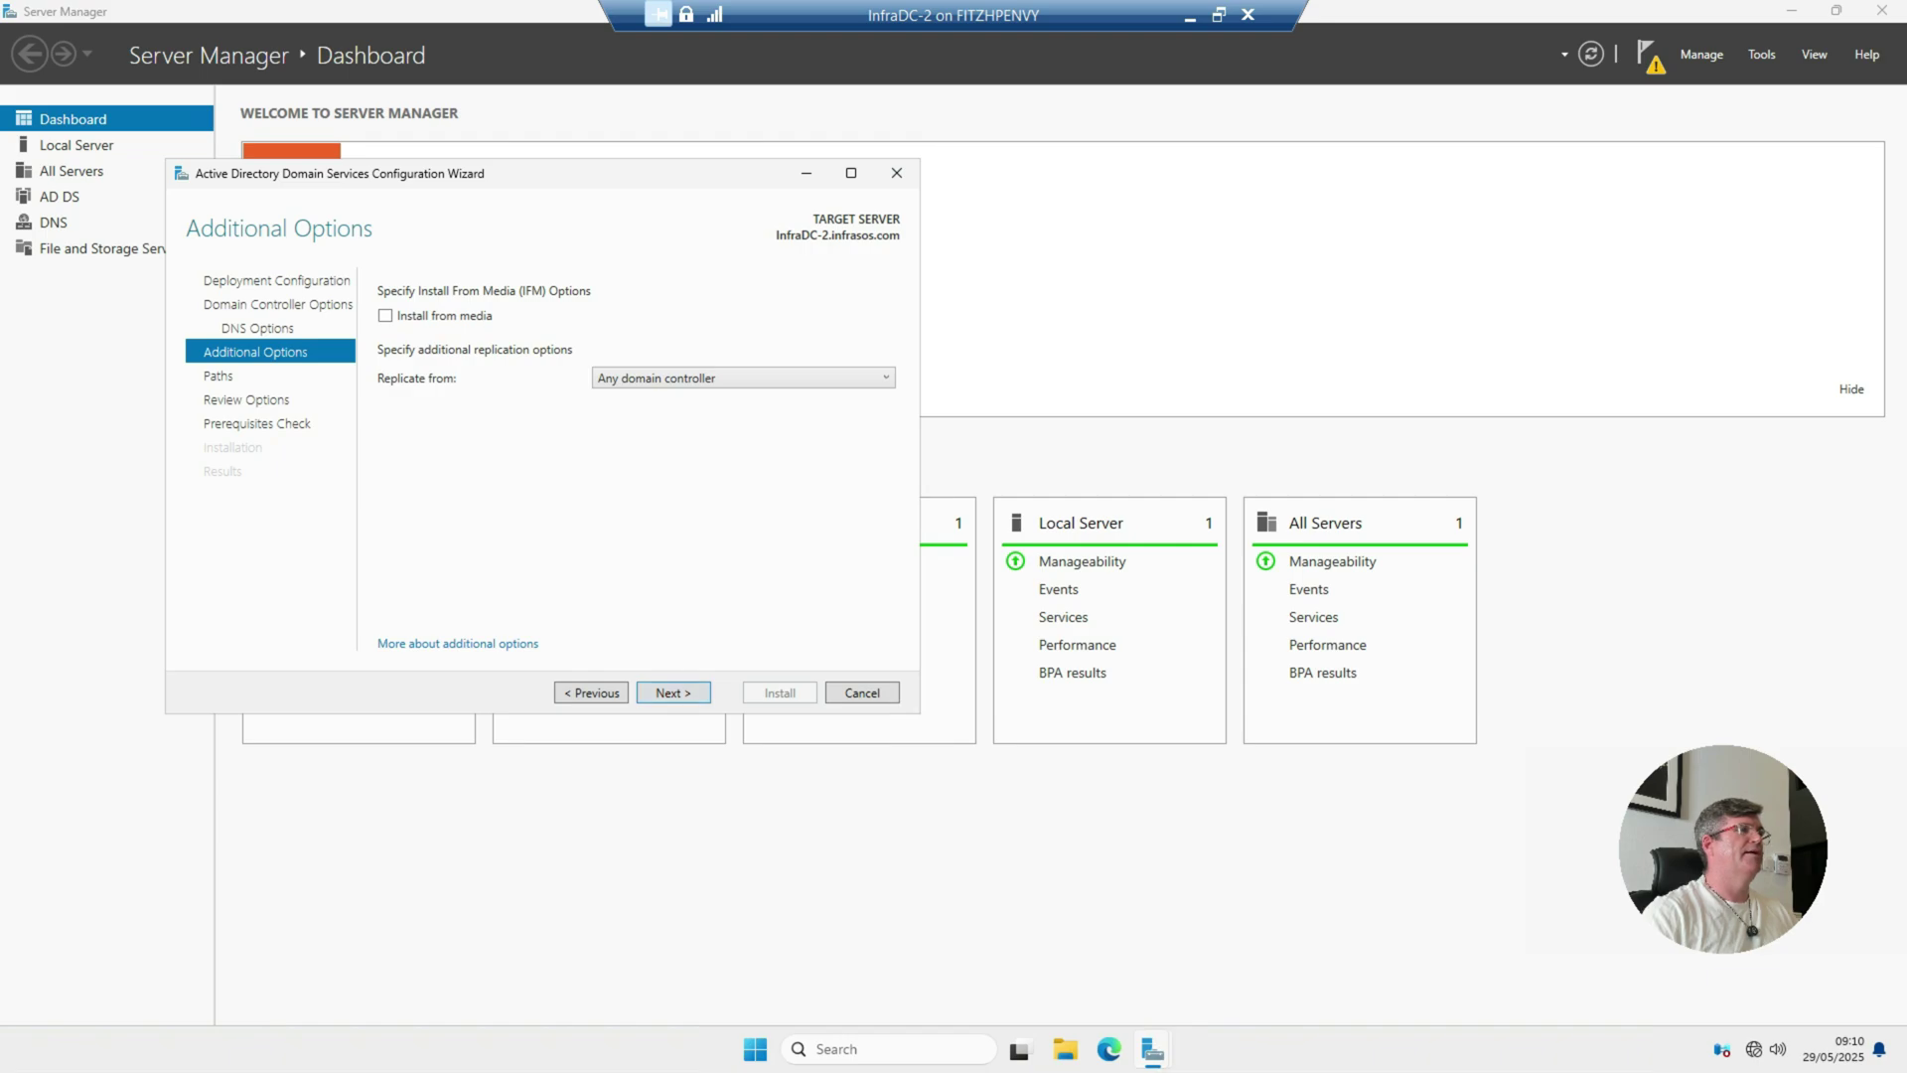
key(alt+Down)
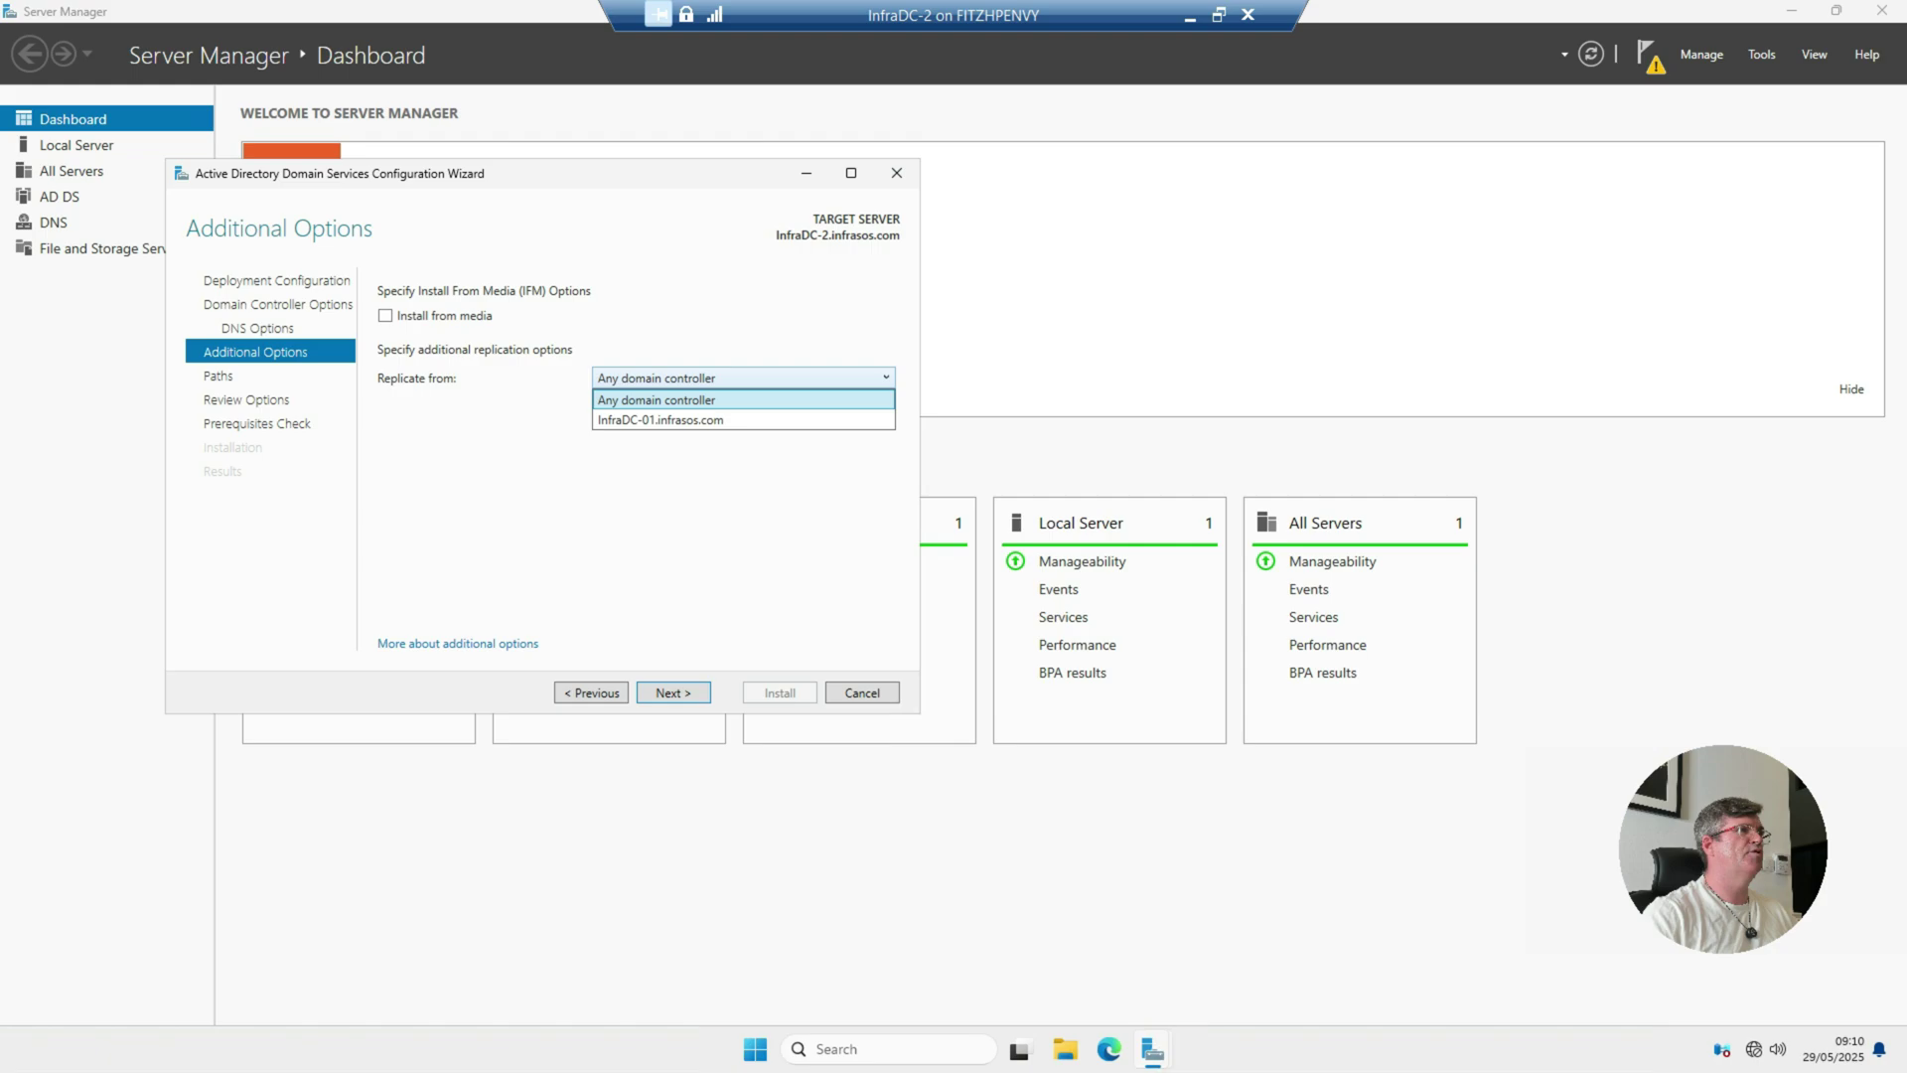
key(Down)
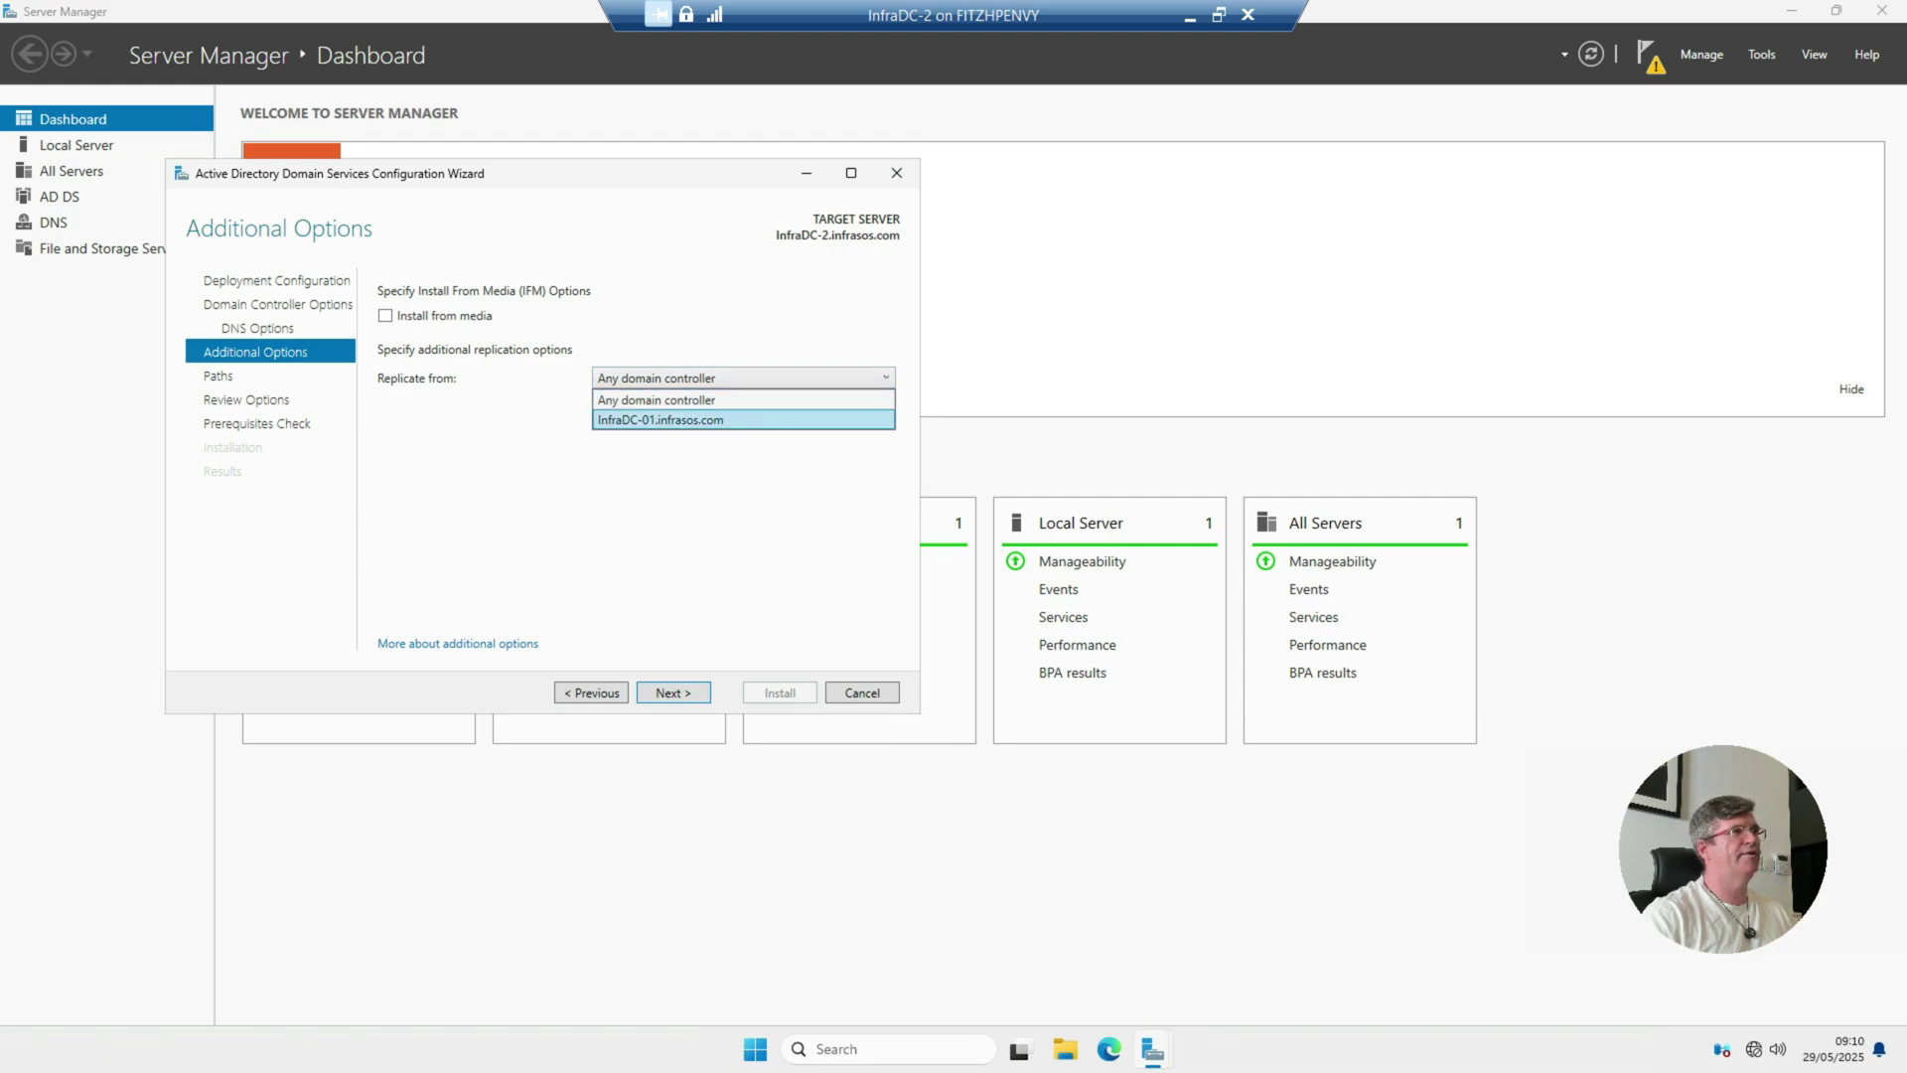
key(Escape)
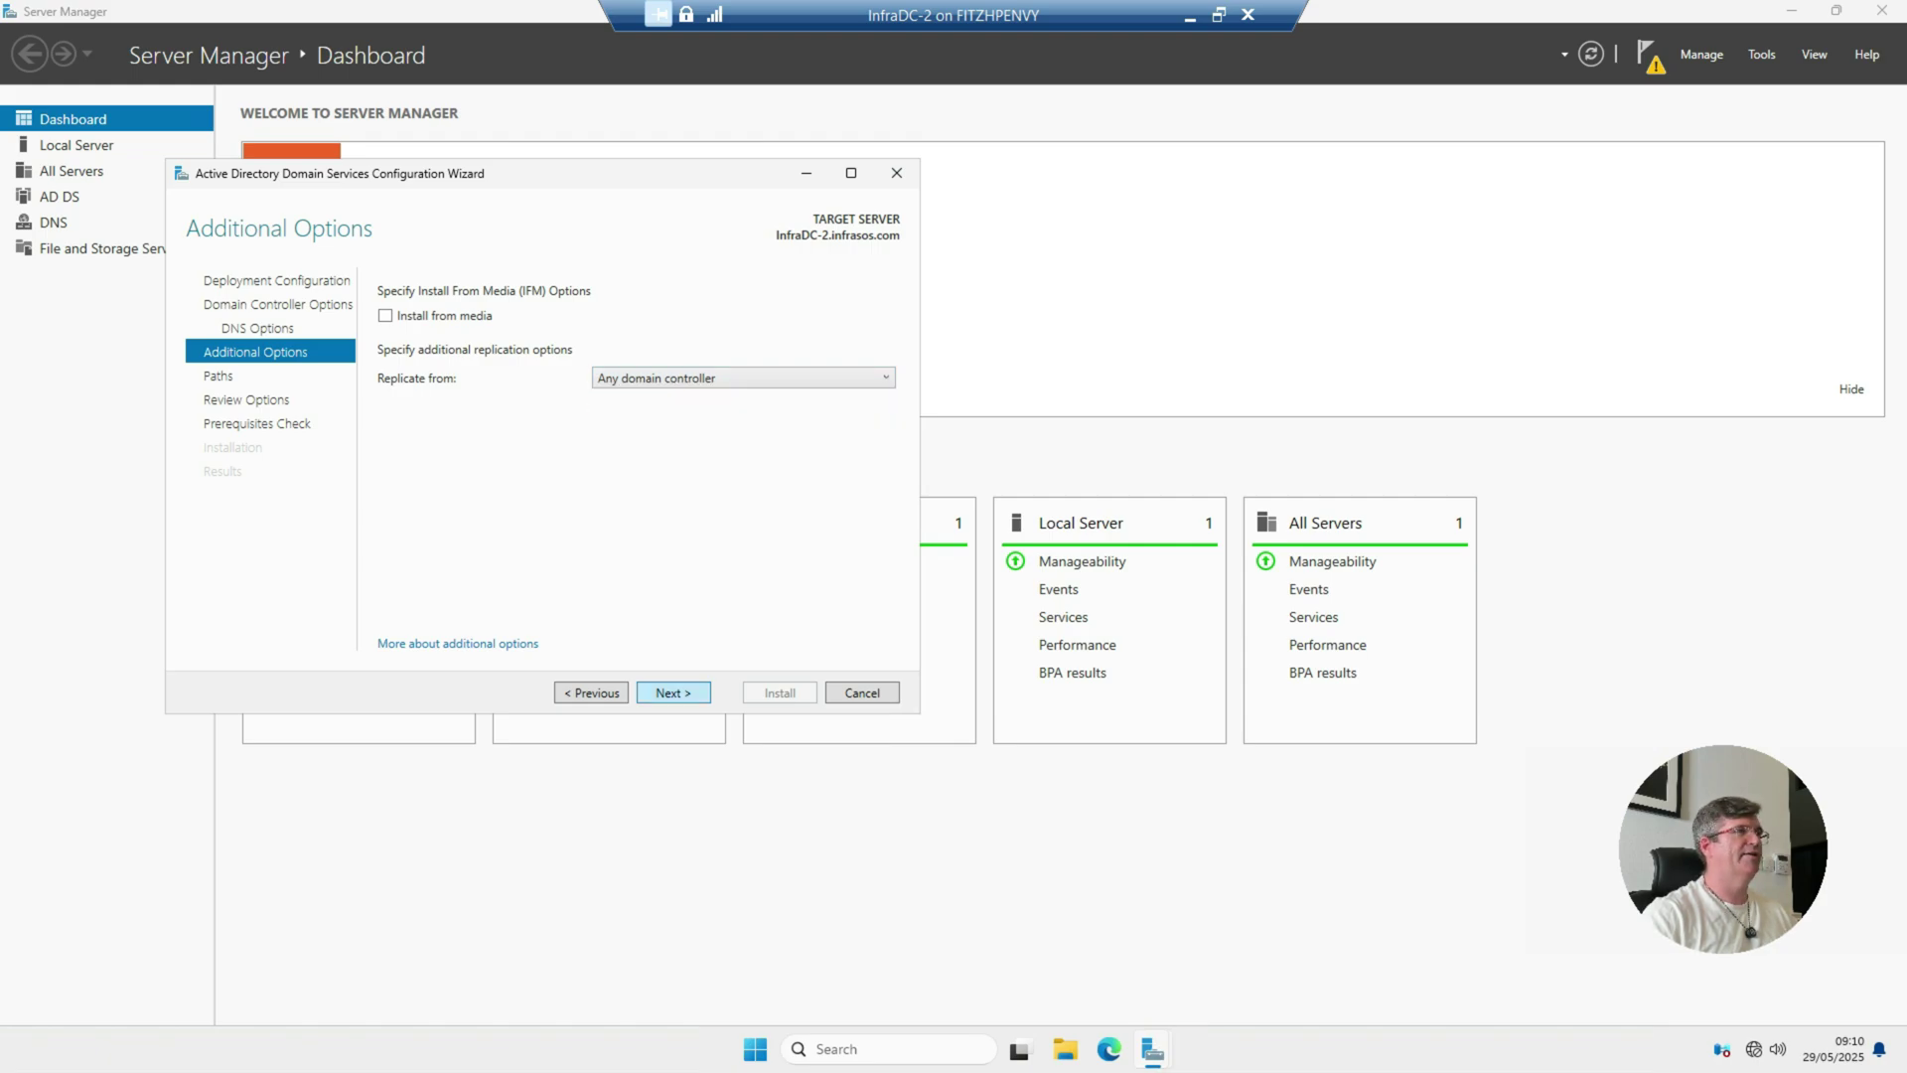
key(Return)
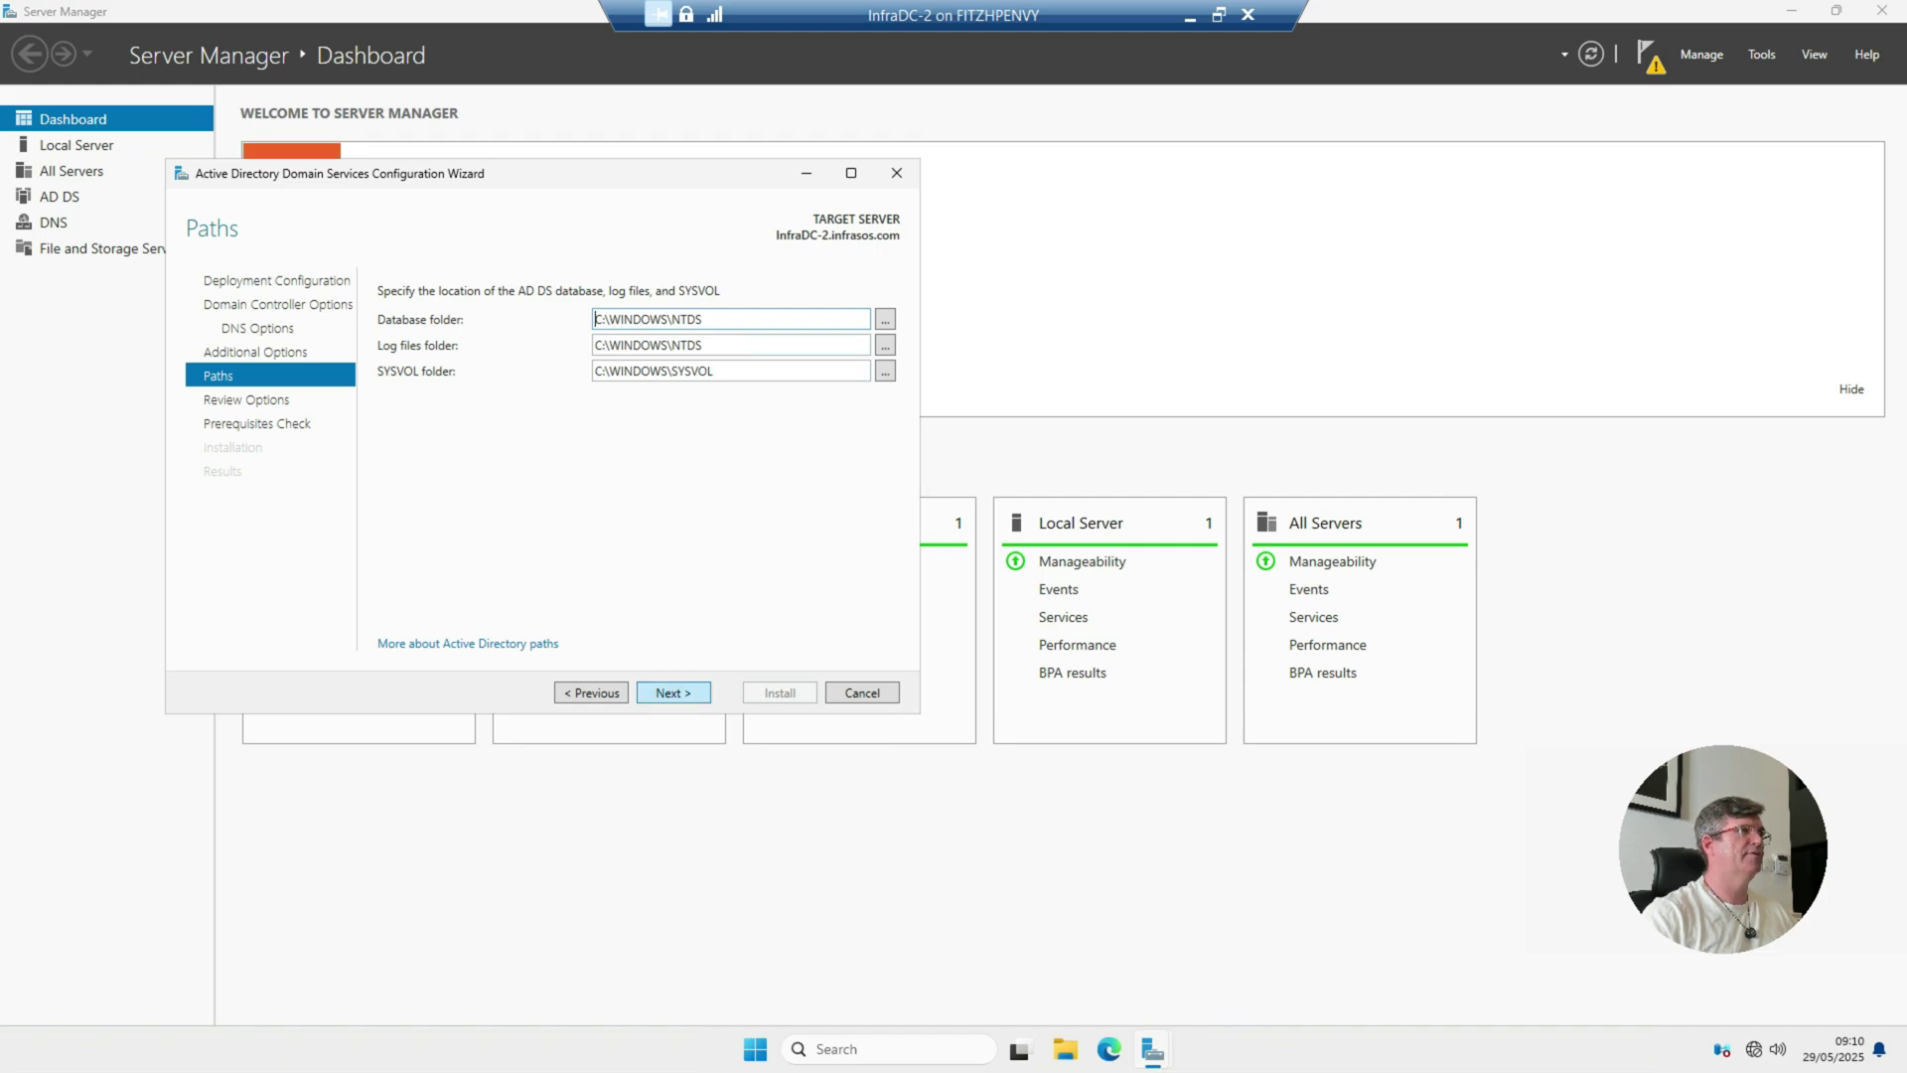
Step: Accept the default database and SYSVOL paths, review the selections, and run the prerequisites check
key(Return)
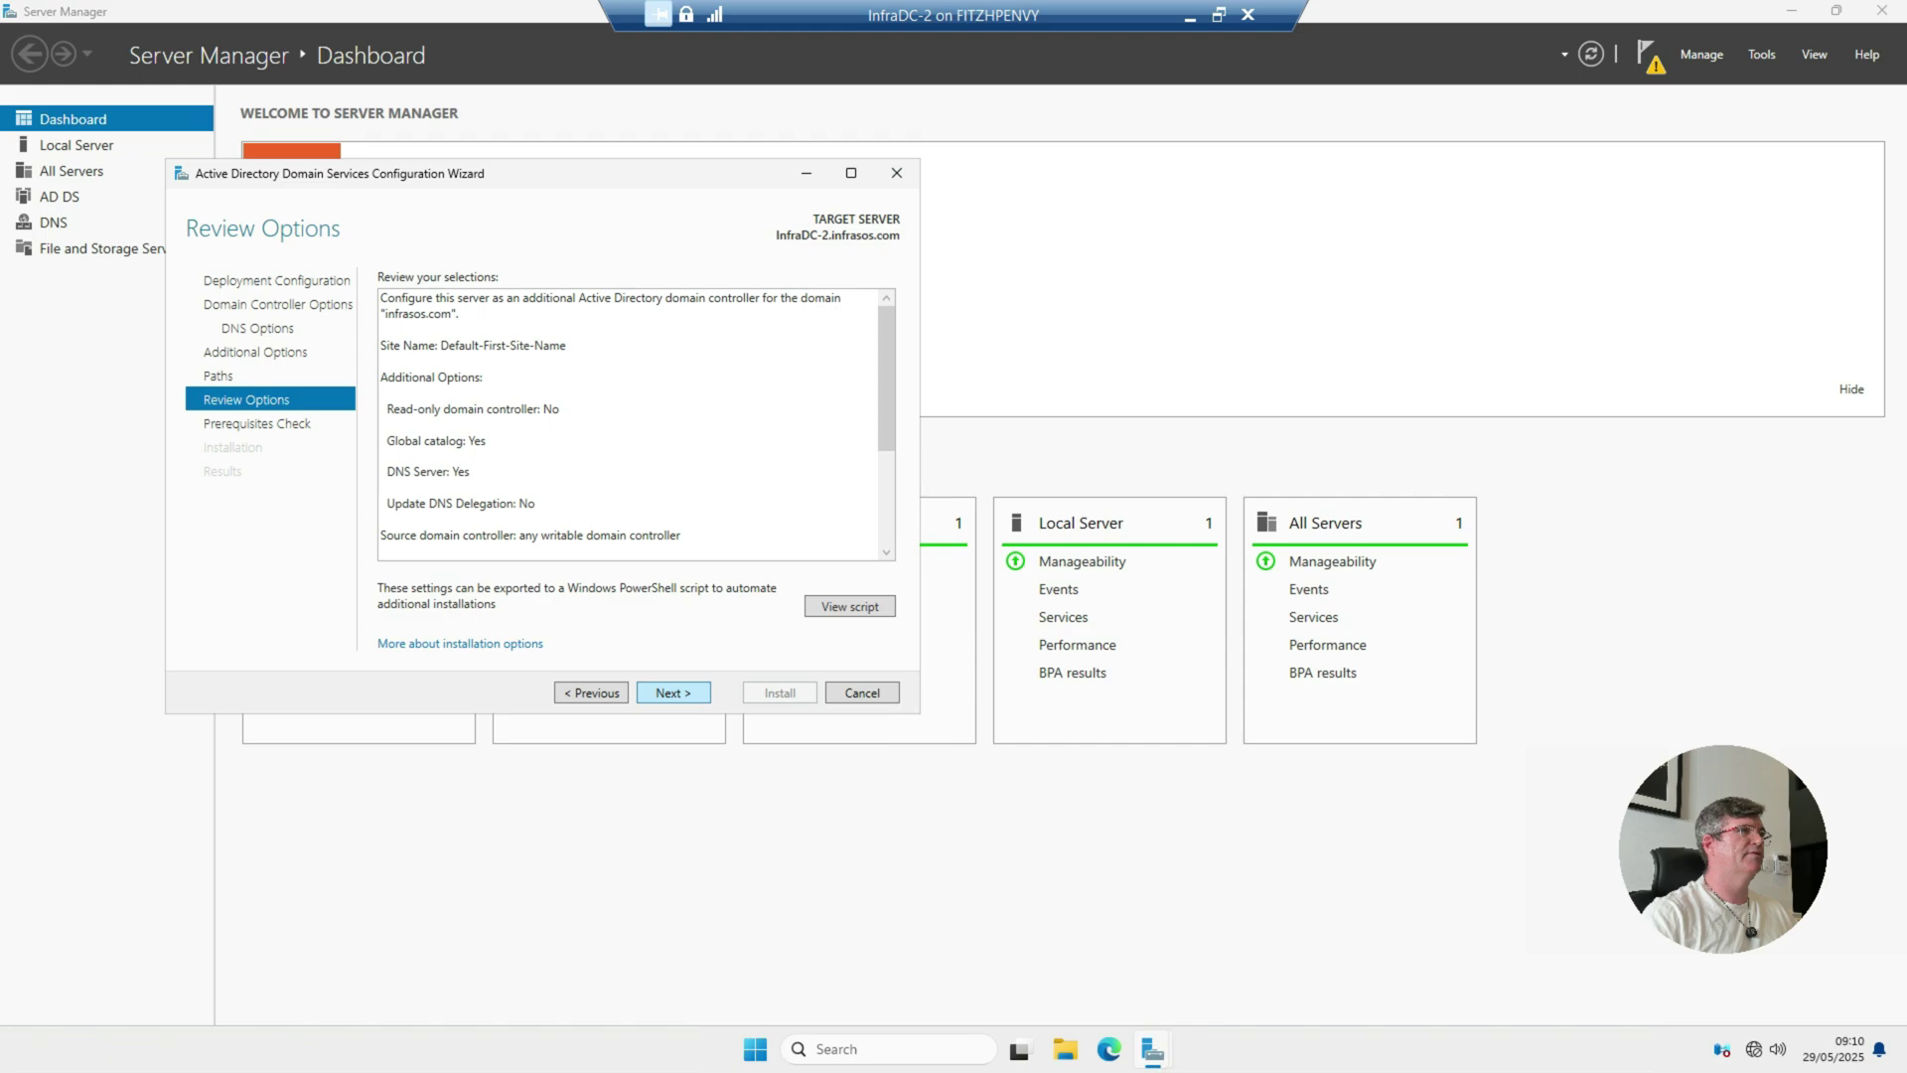
scroll(638, 426, down, 1)
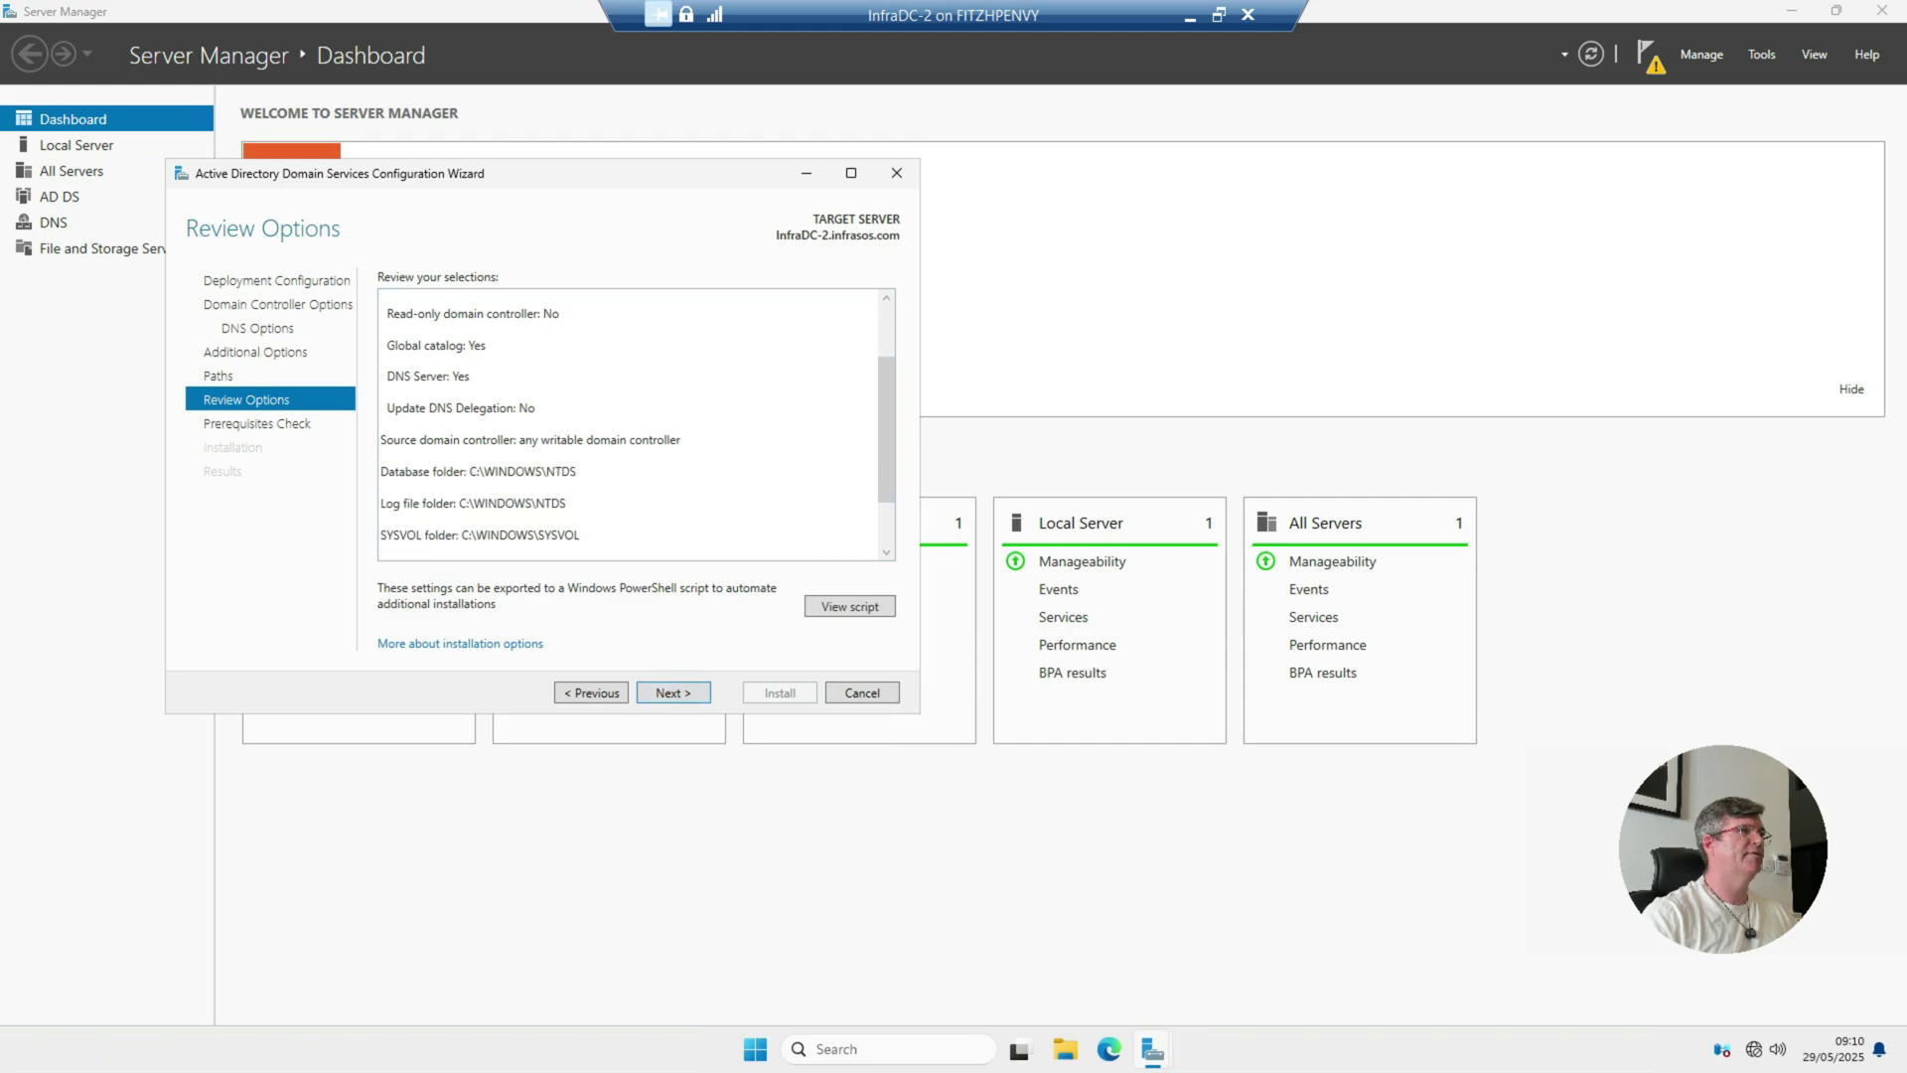
key(Return)
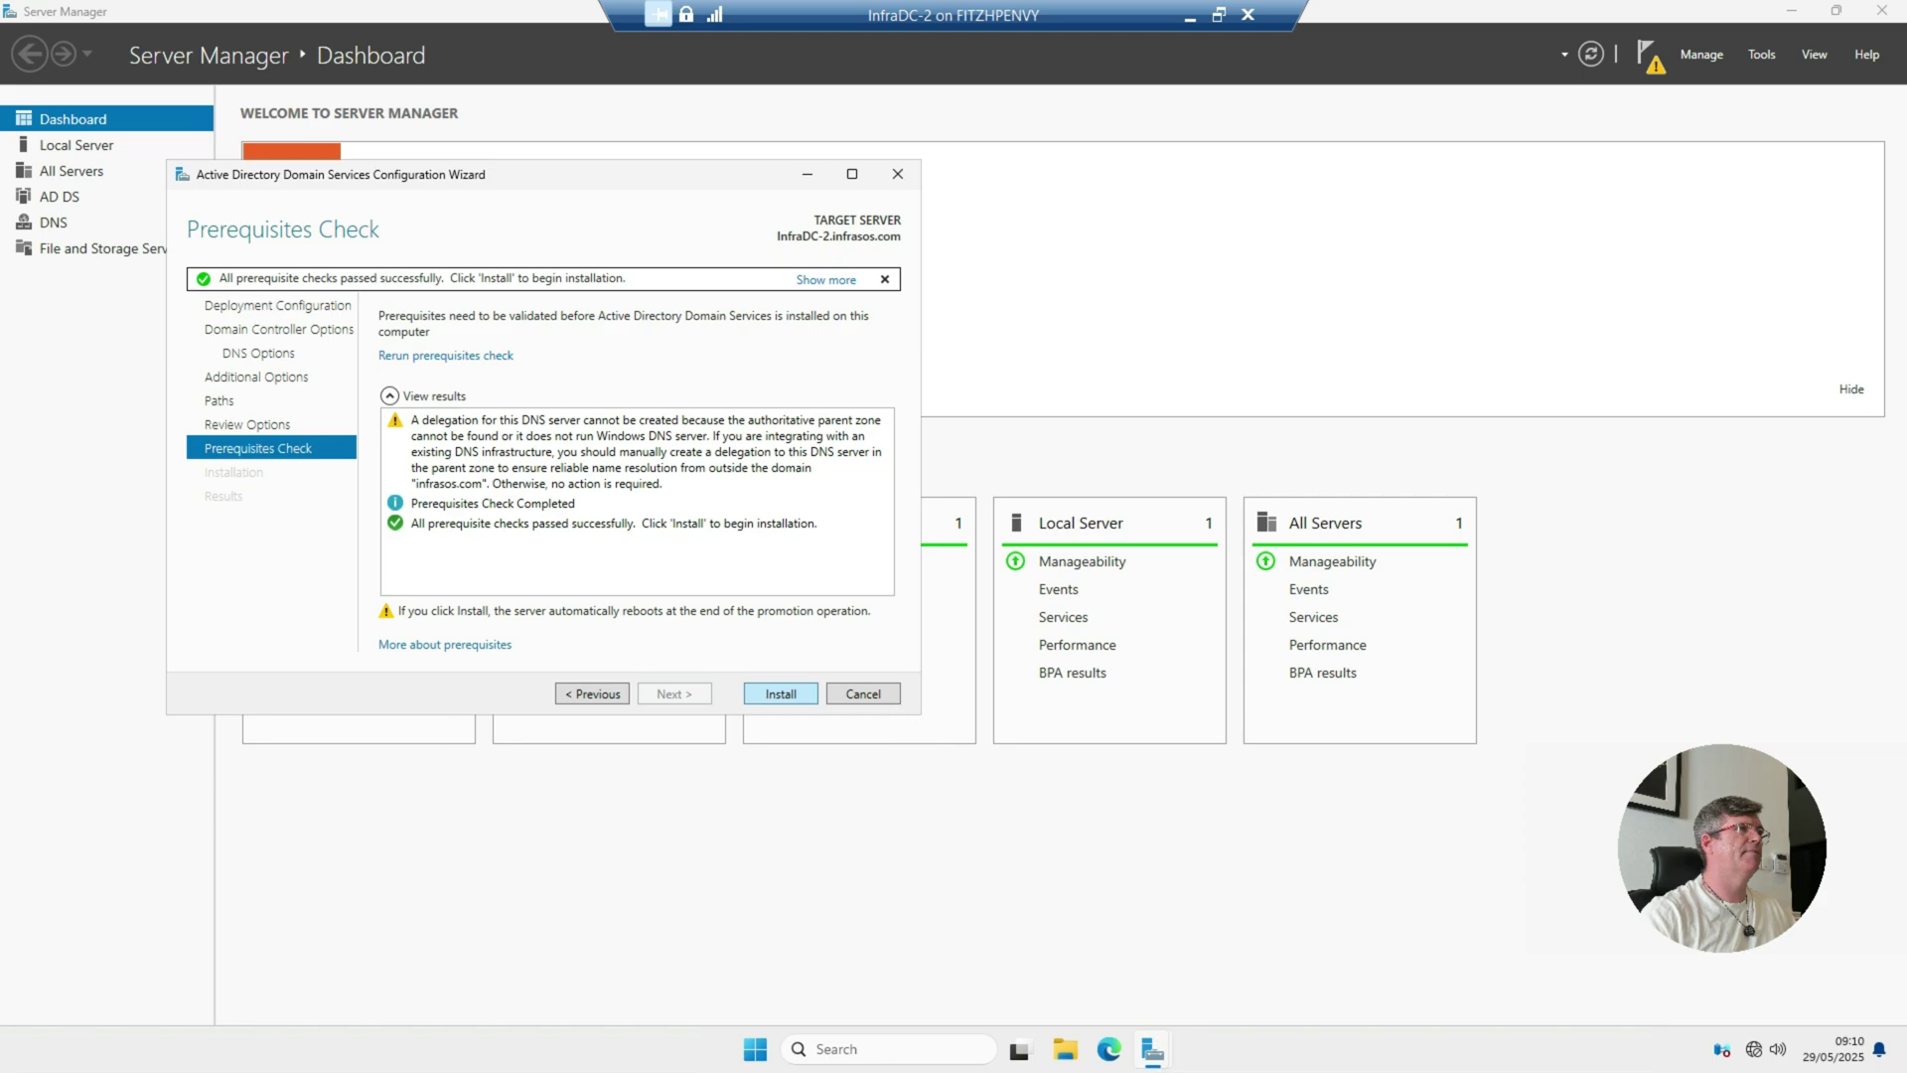
Step: Install the domain controller and let InfraDC-2 reboot to the sign-in screen
key(Return)
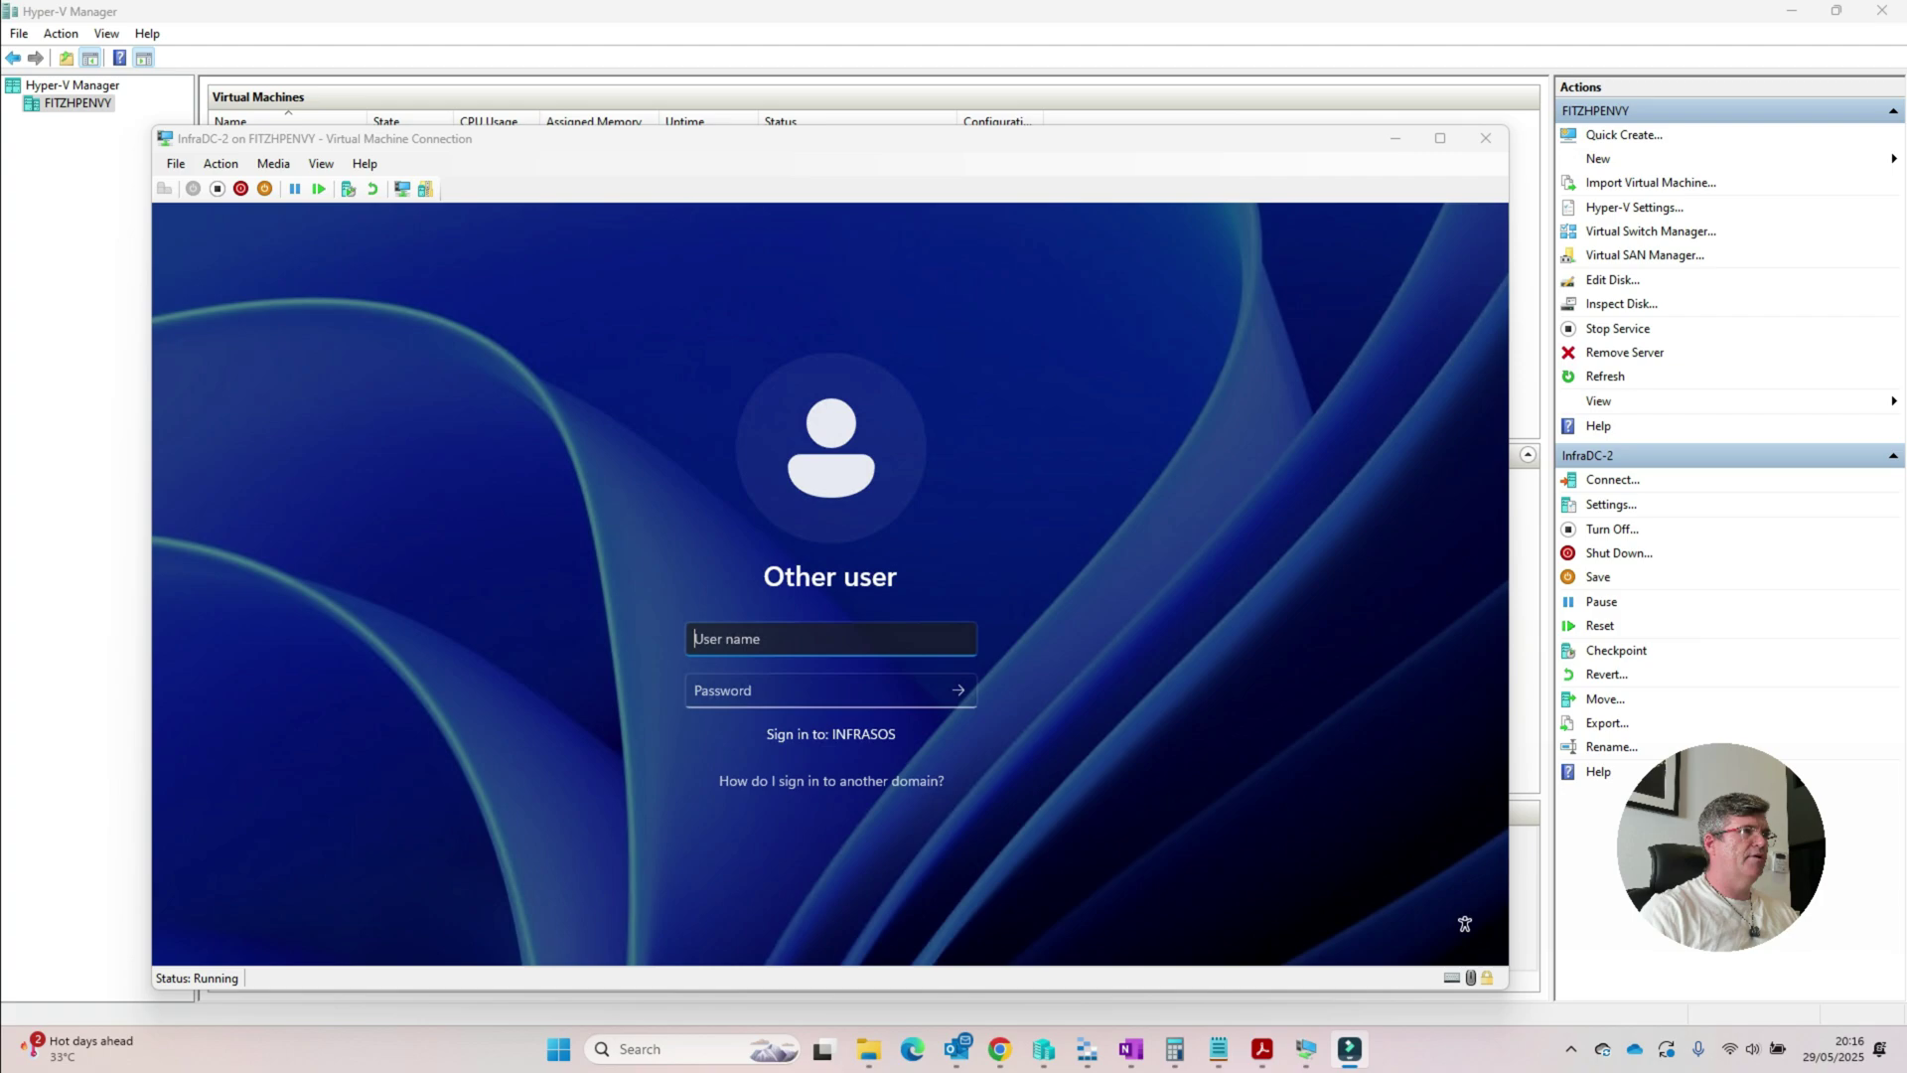
Step: Sign in to InfraDC-2 as administrator with the account password, then search Start for 'control p'
key(alt+Tab)
text(admin)
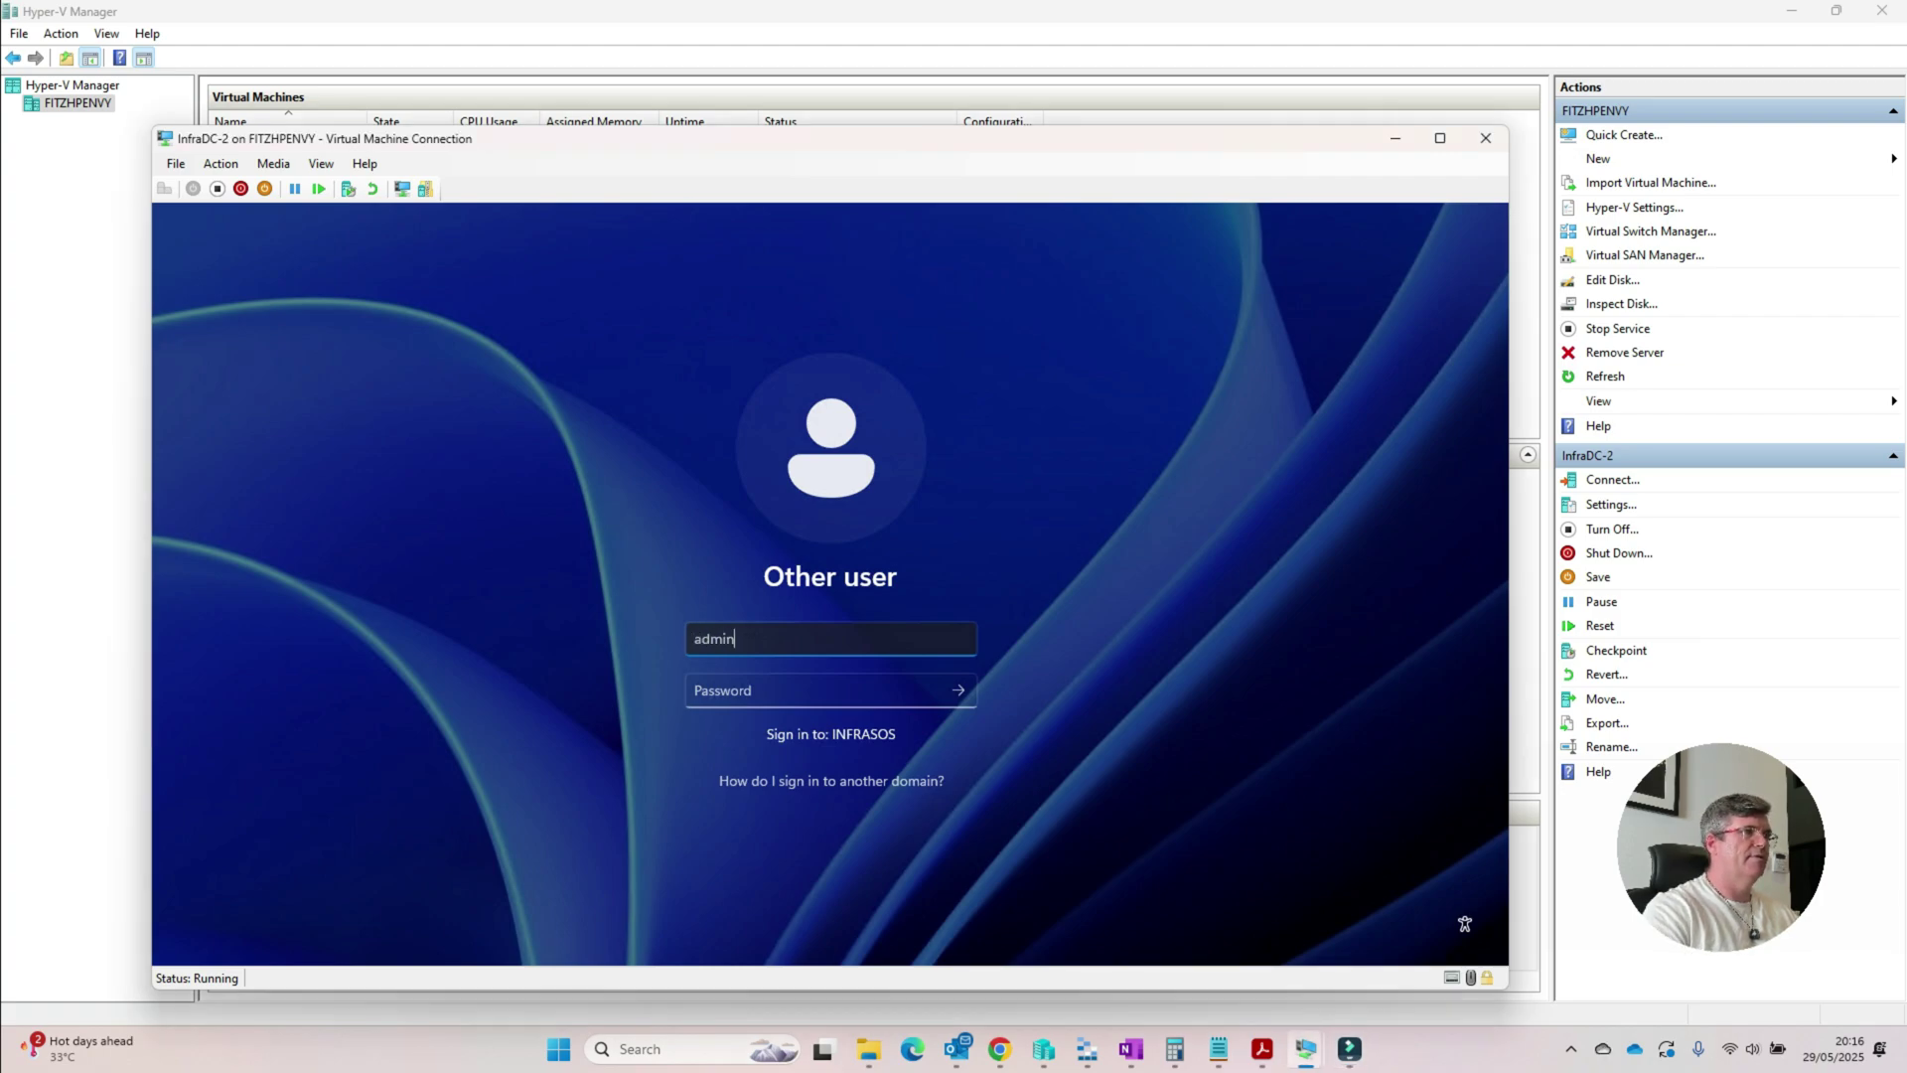
text(istrator)
key(Tab)
text(*)
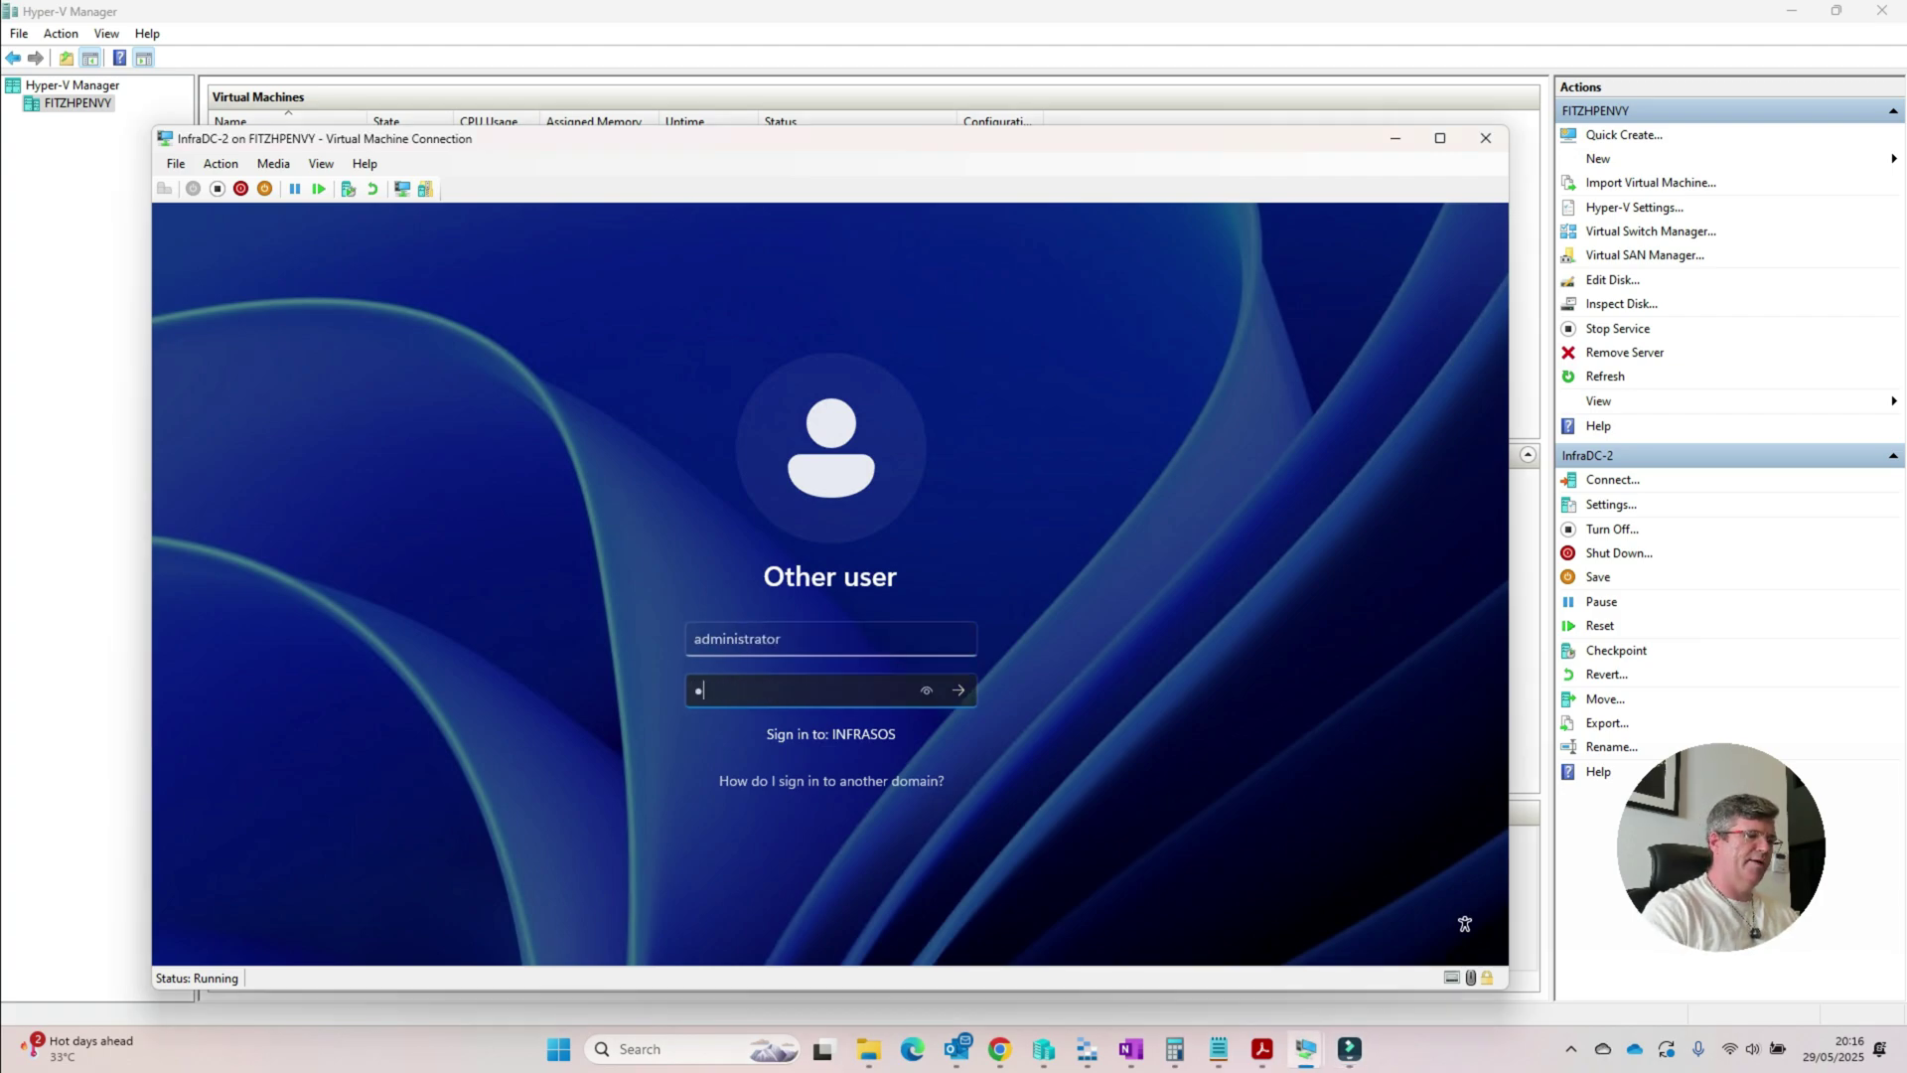
text(*********)
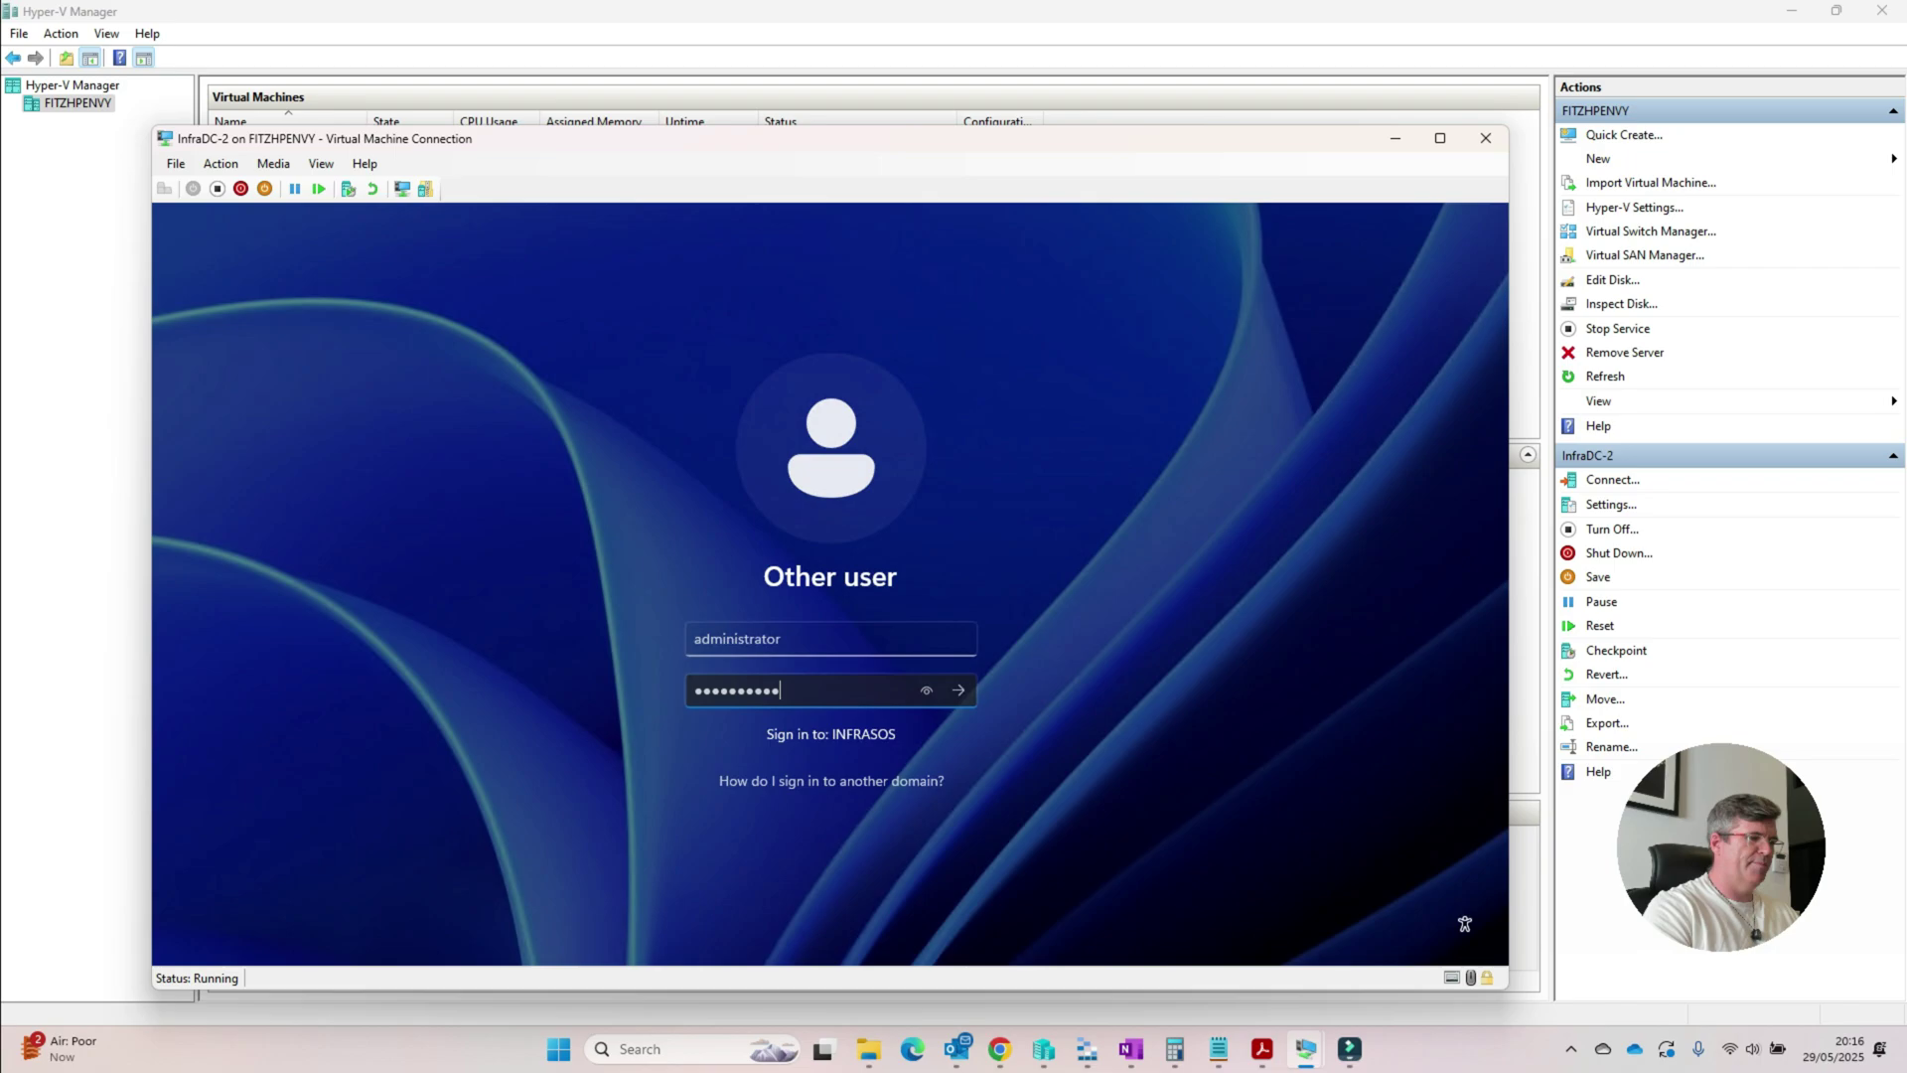
text(**)
key(Return)
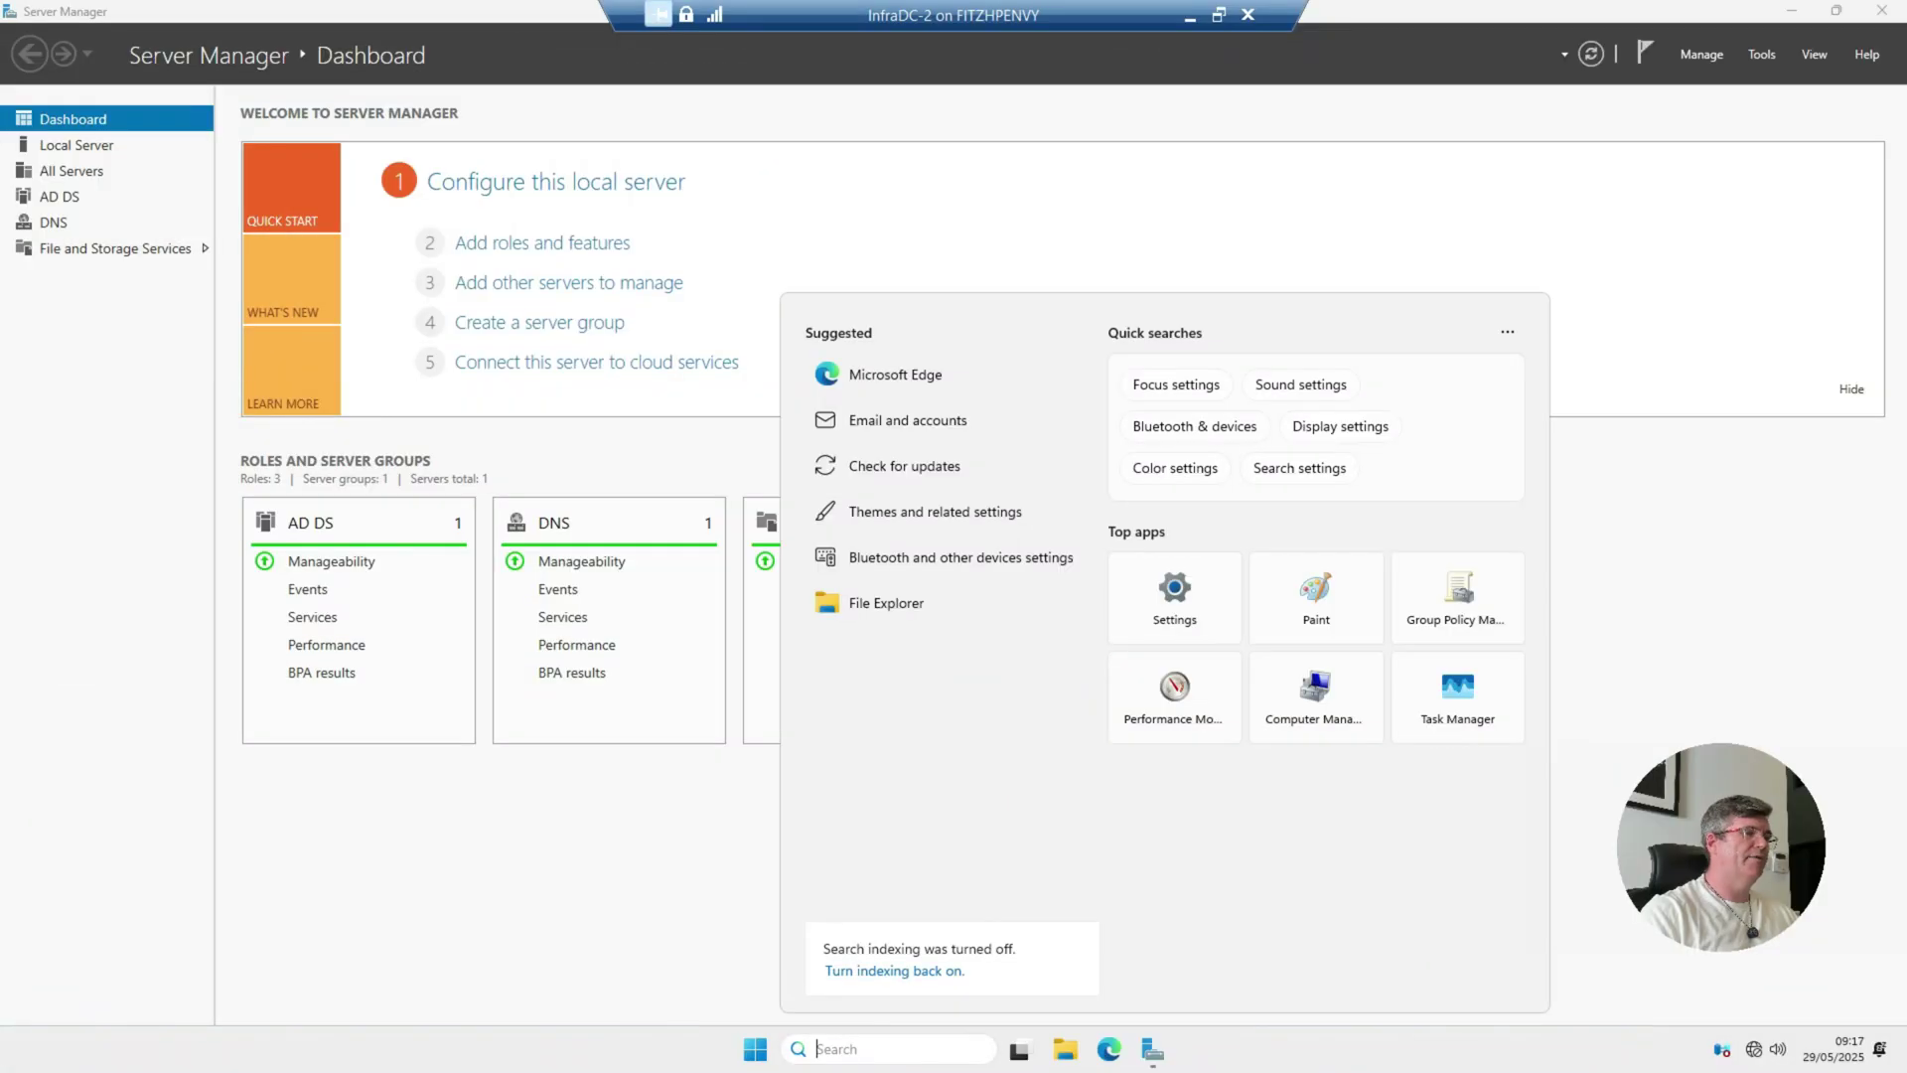
text(cont)
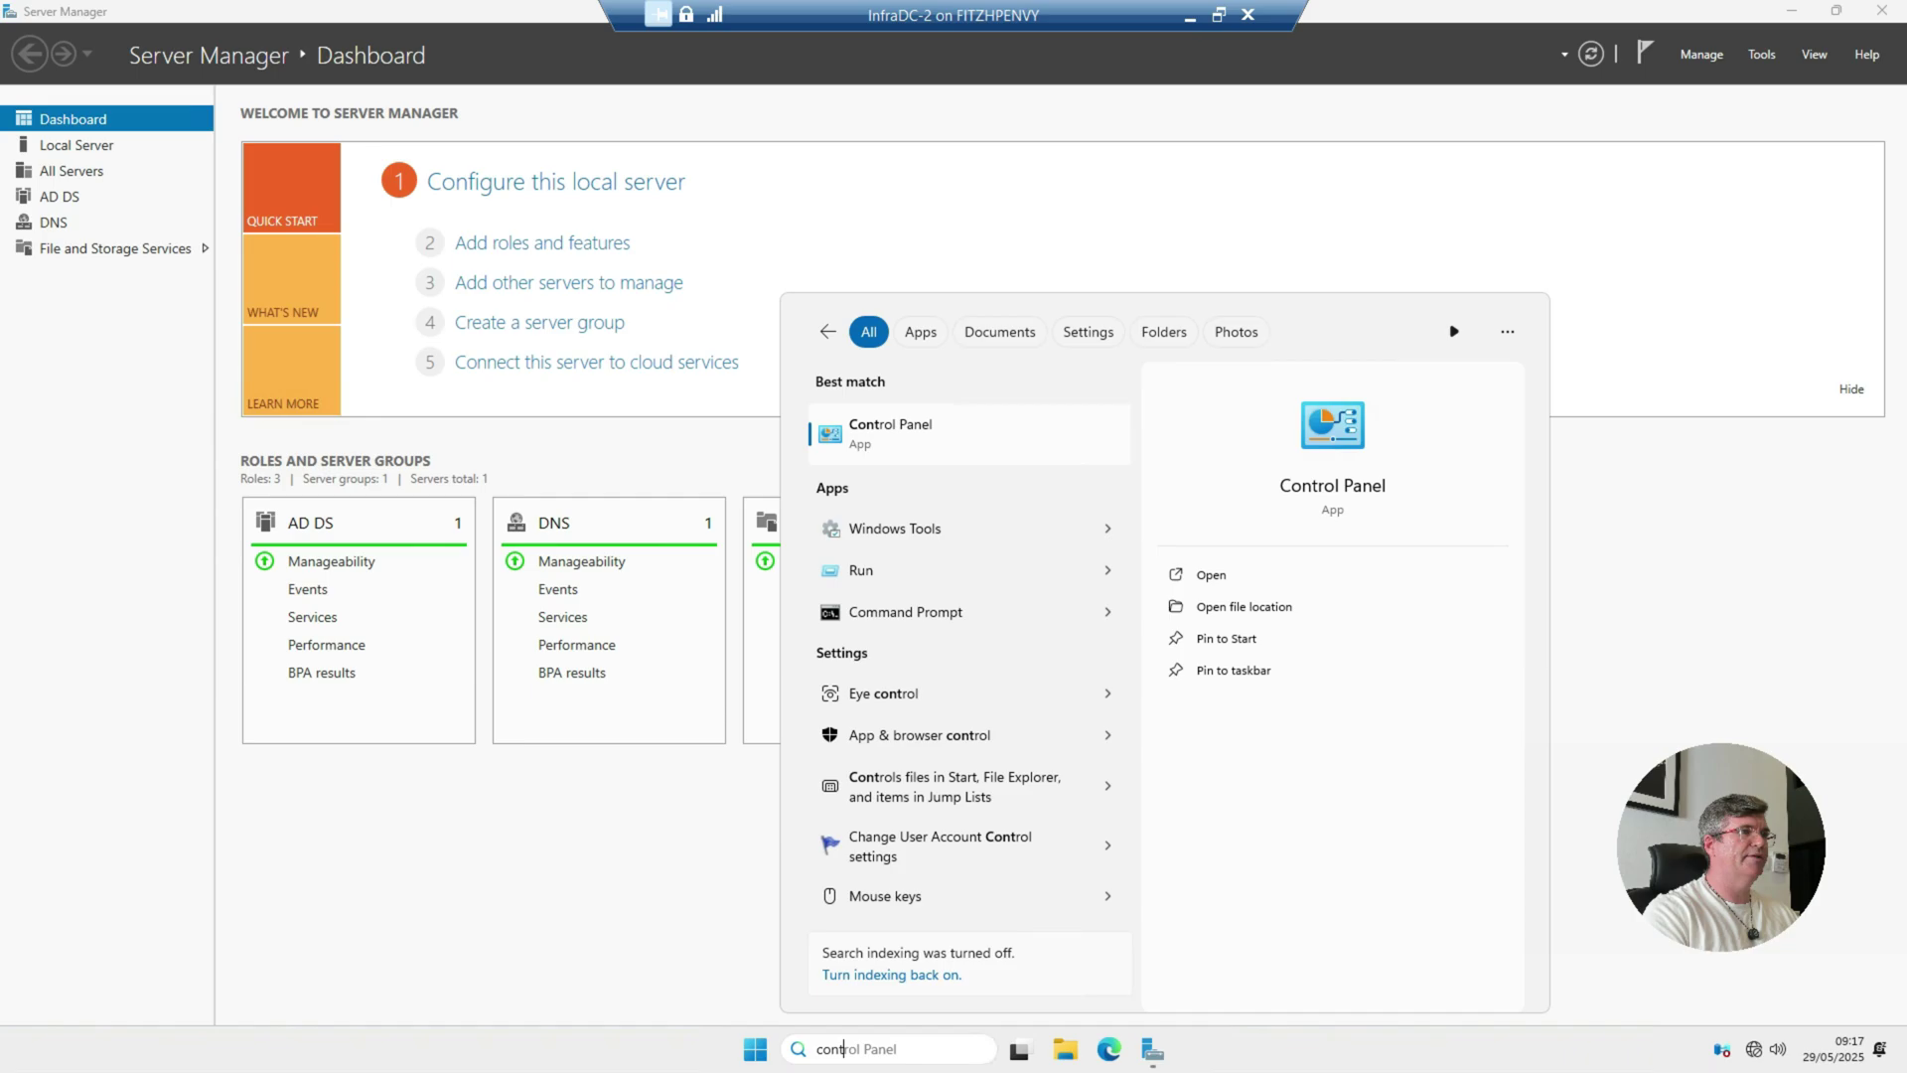
text(rol p)
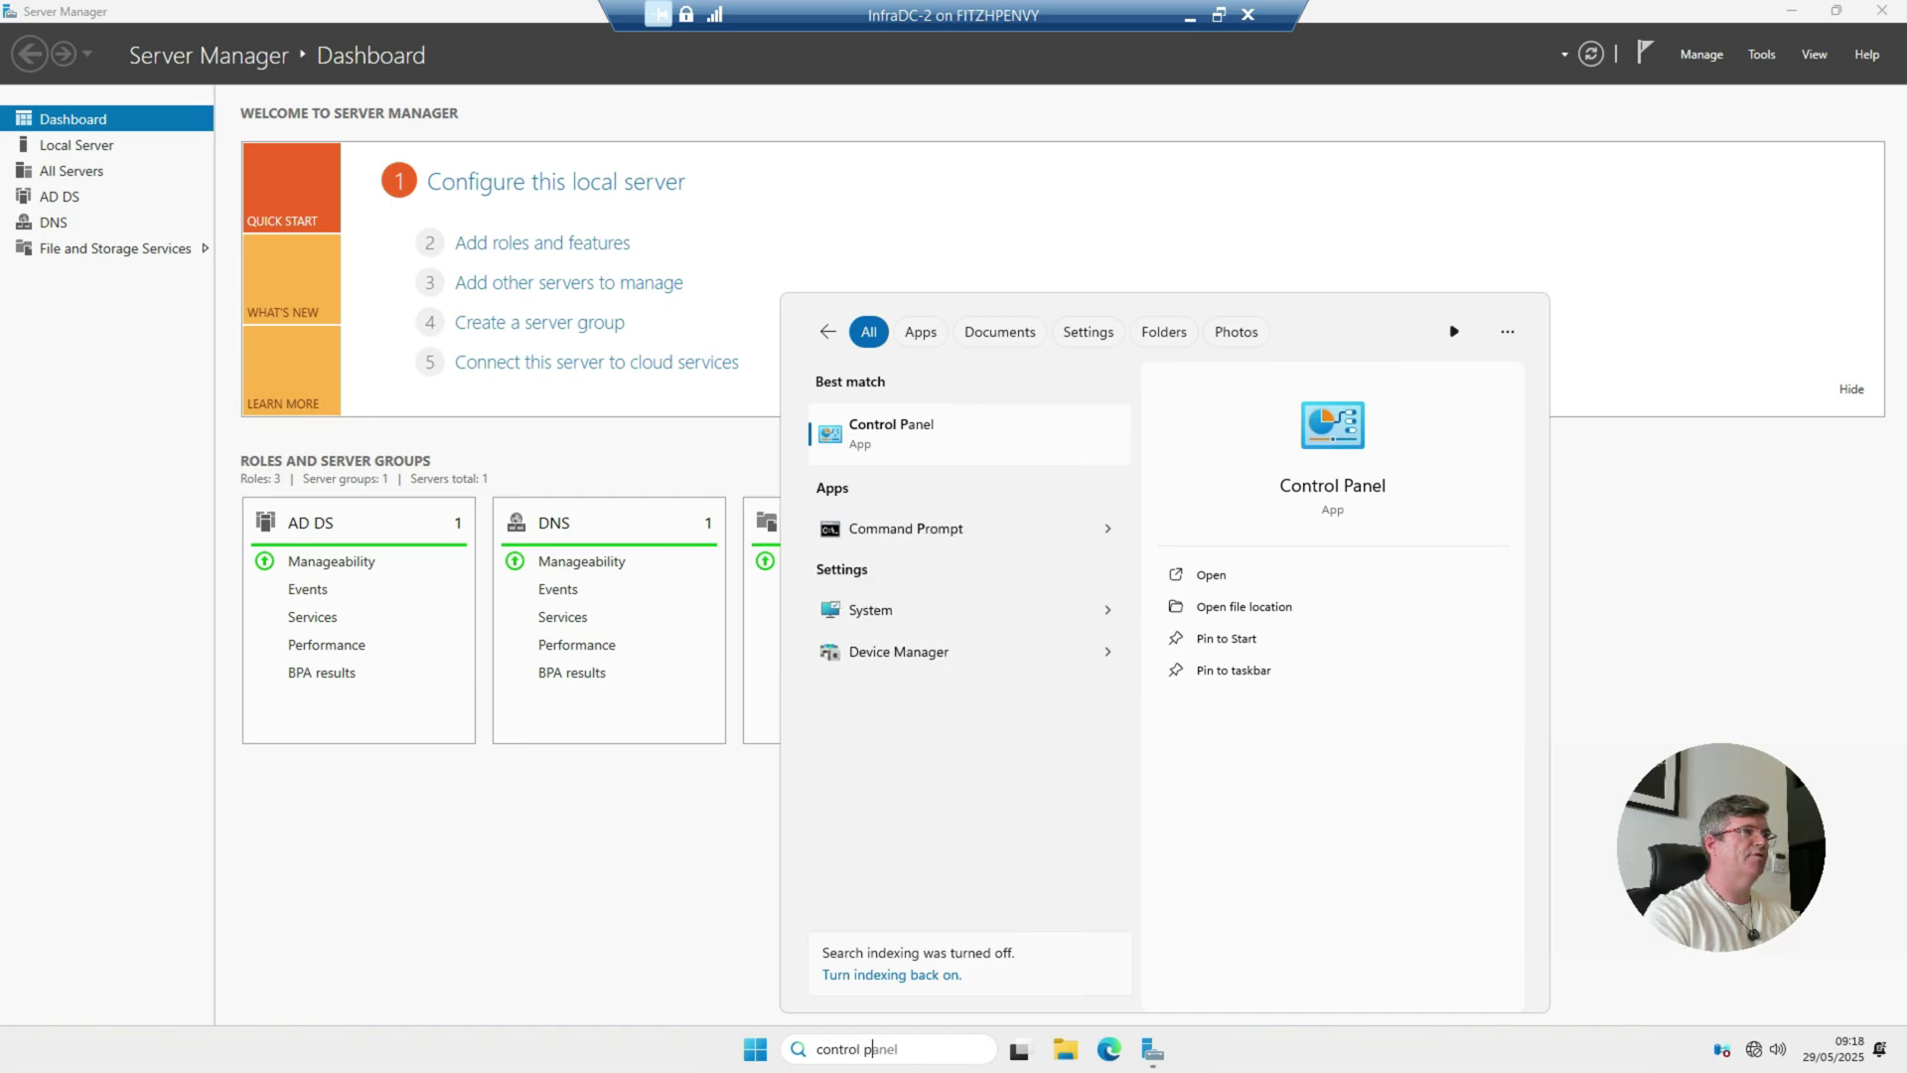
Step: Set InfraDC-2's Ethernet IPv4 DNS to preferred 192.168.1.11 and alternate 192.168.1.10
key(Return)
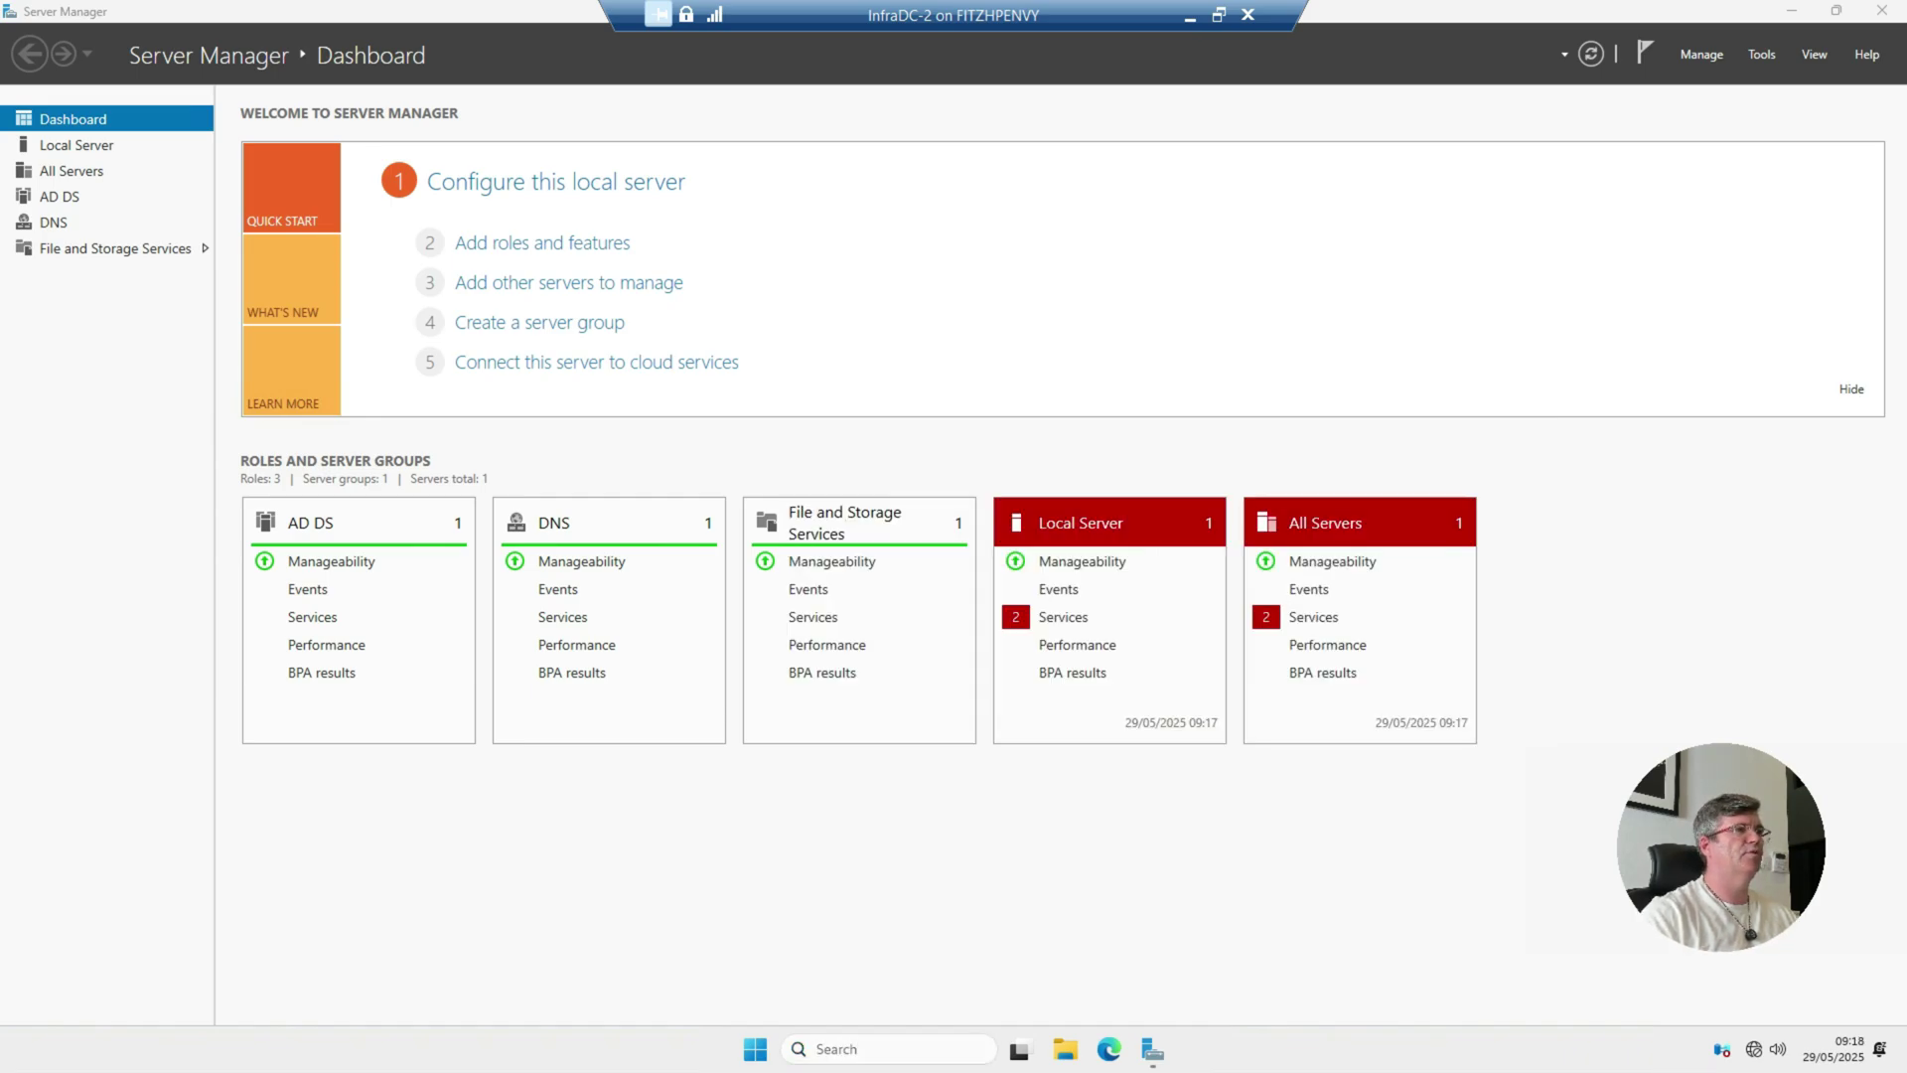
click(717, 434)
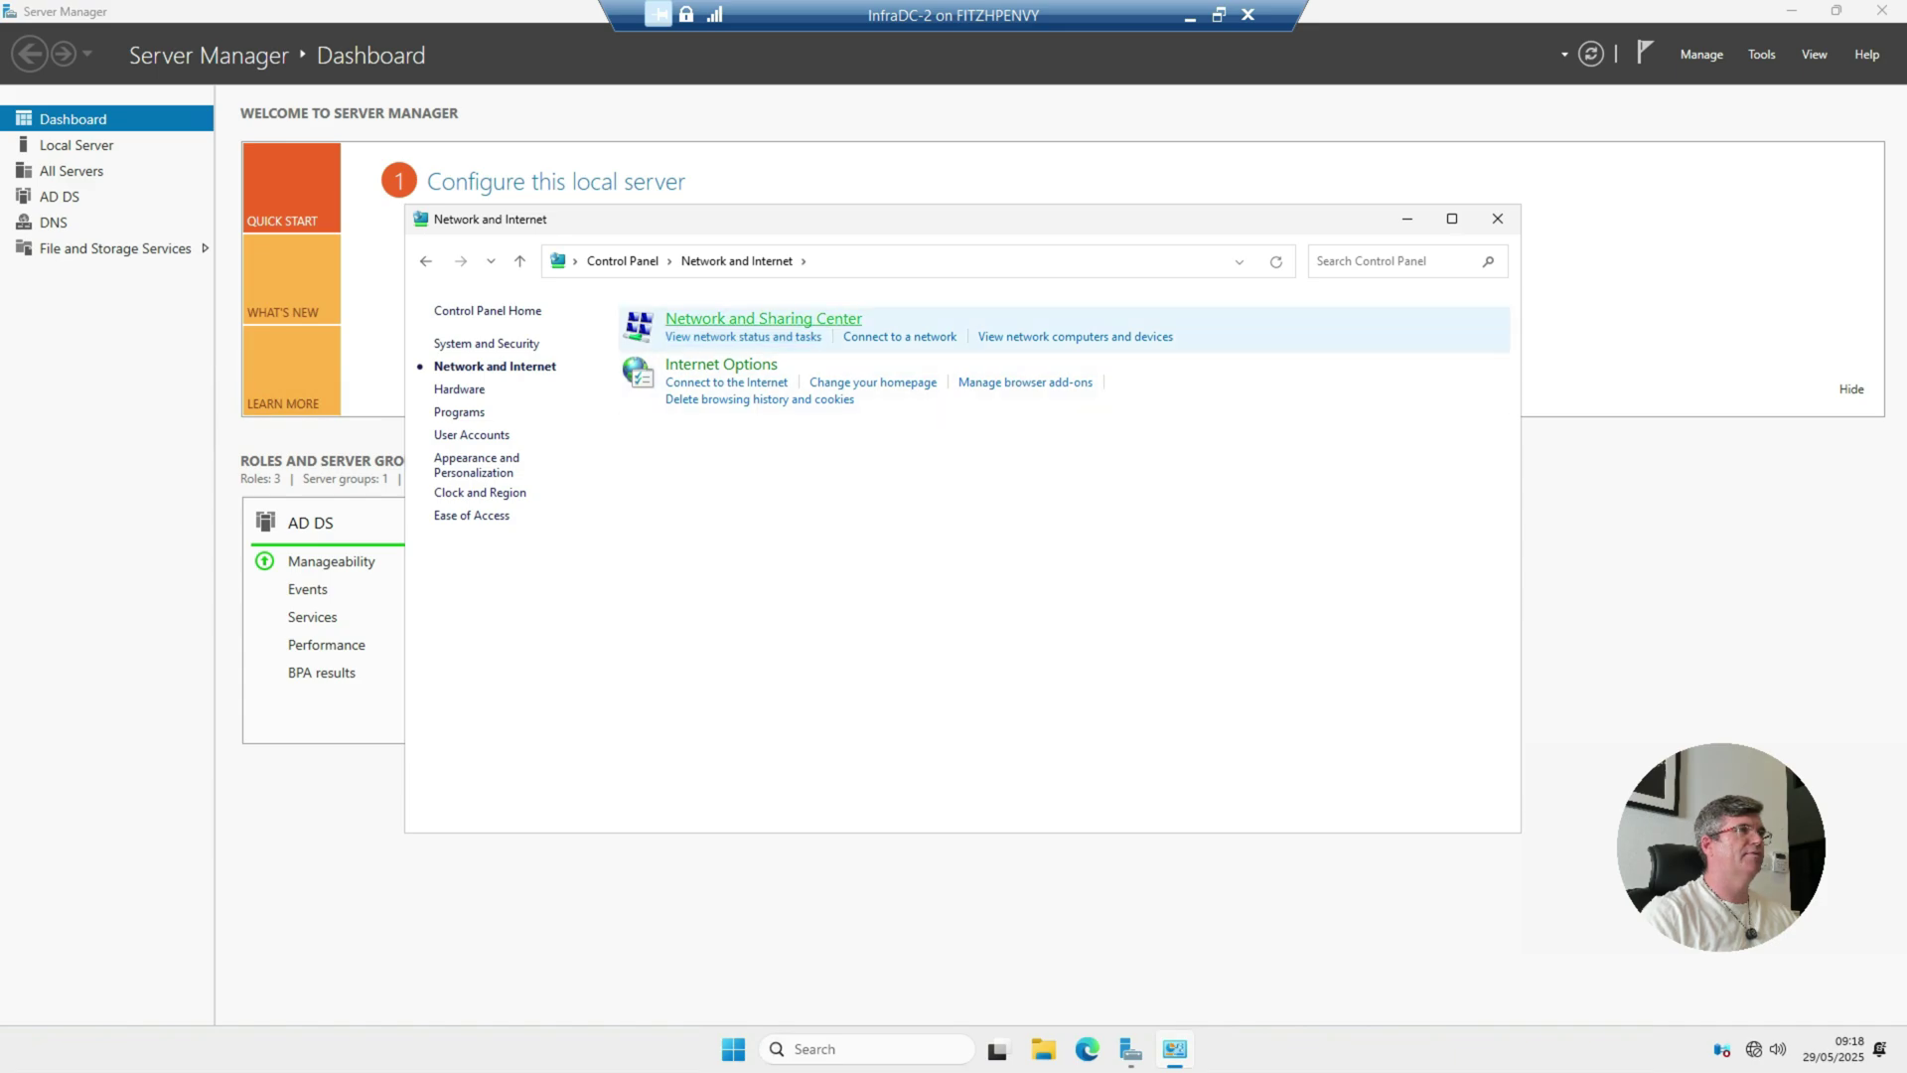
click(763, 319)
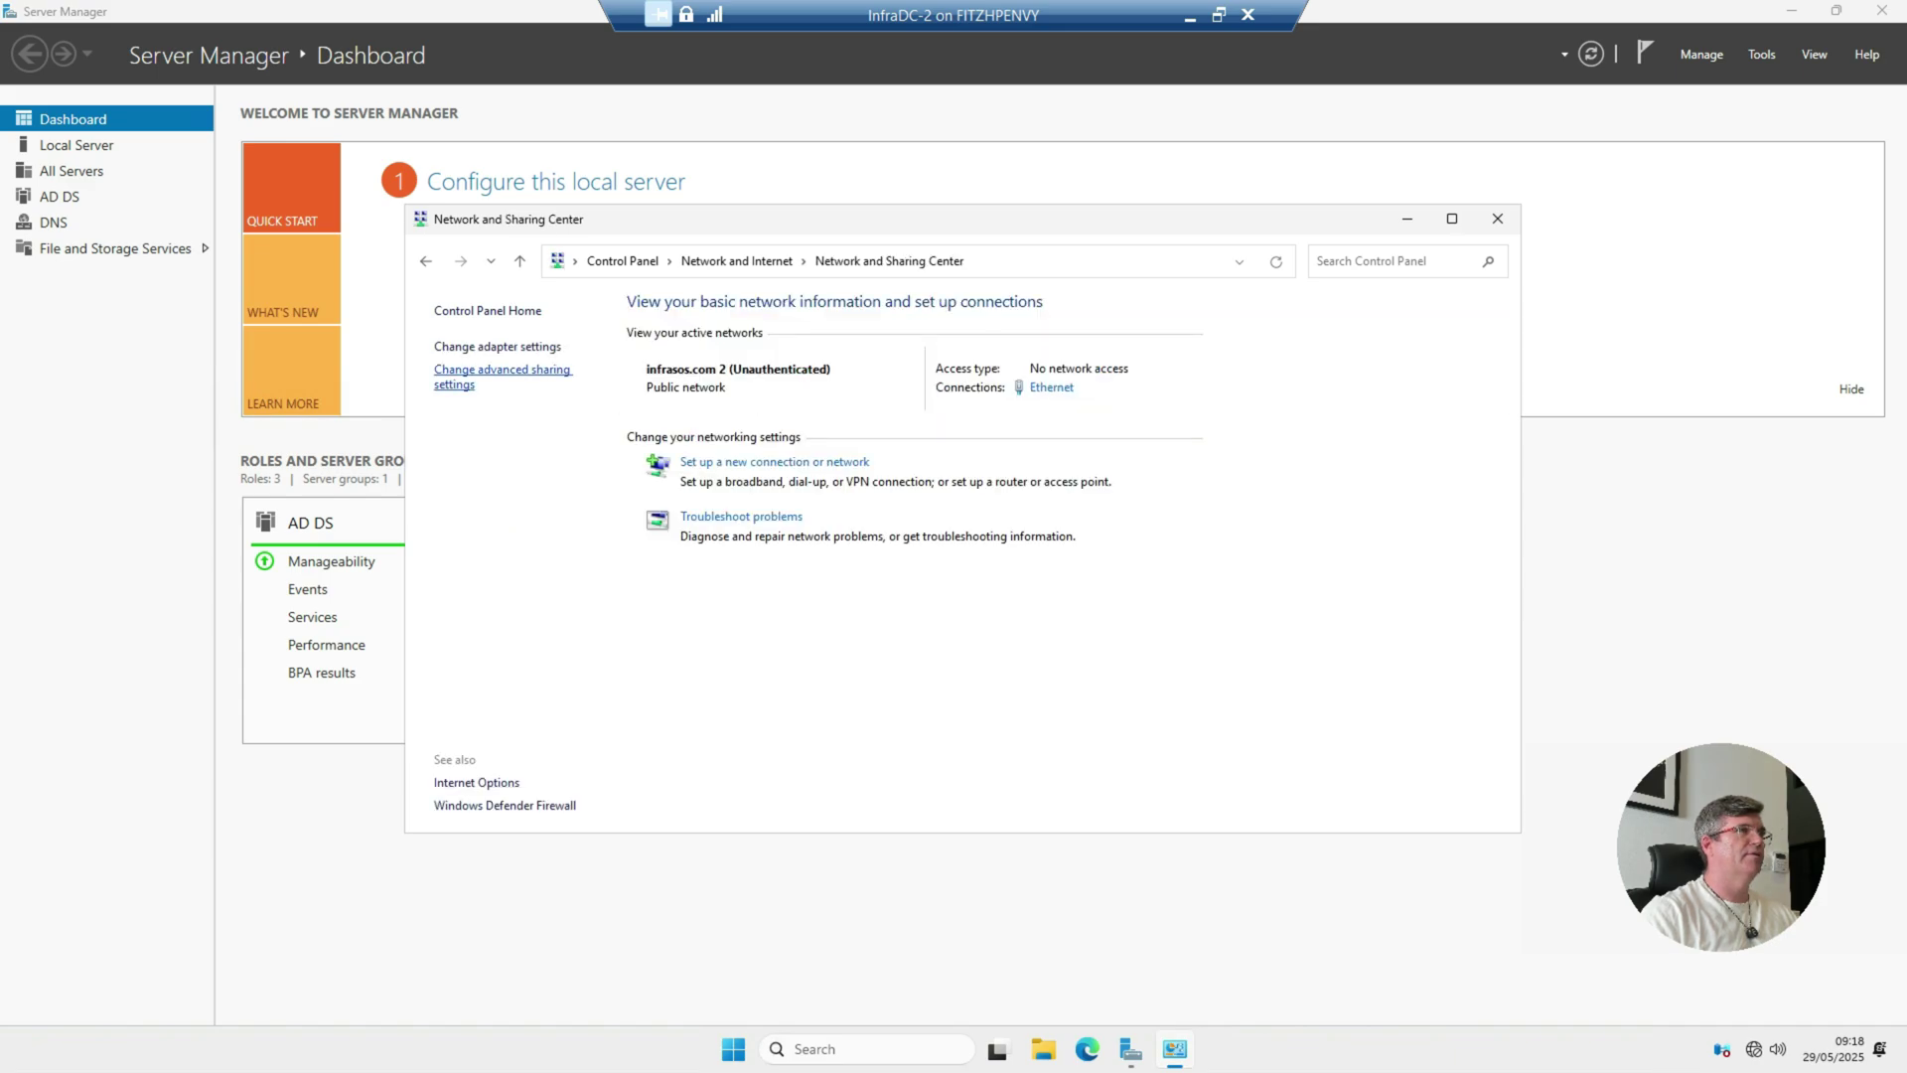
click(497, 346)
right_click(502, 378)
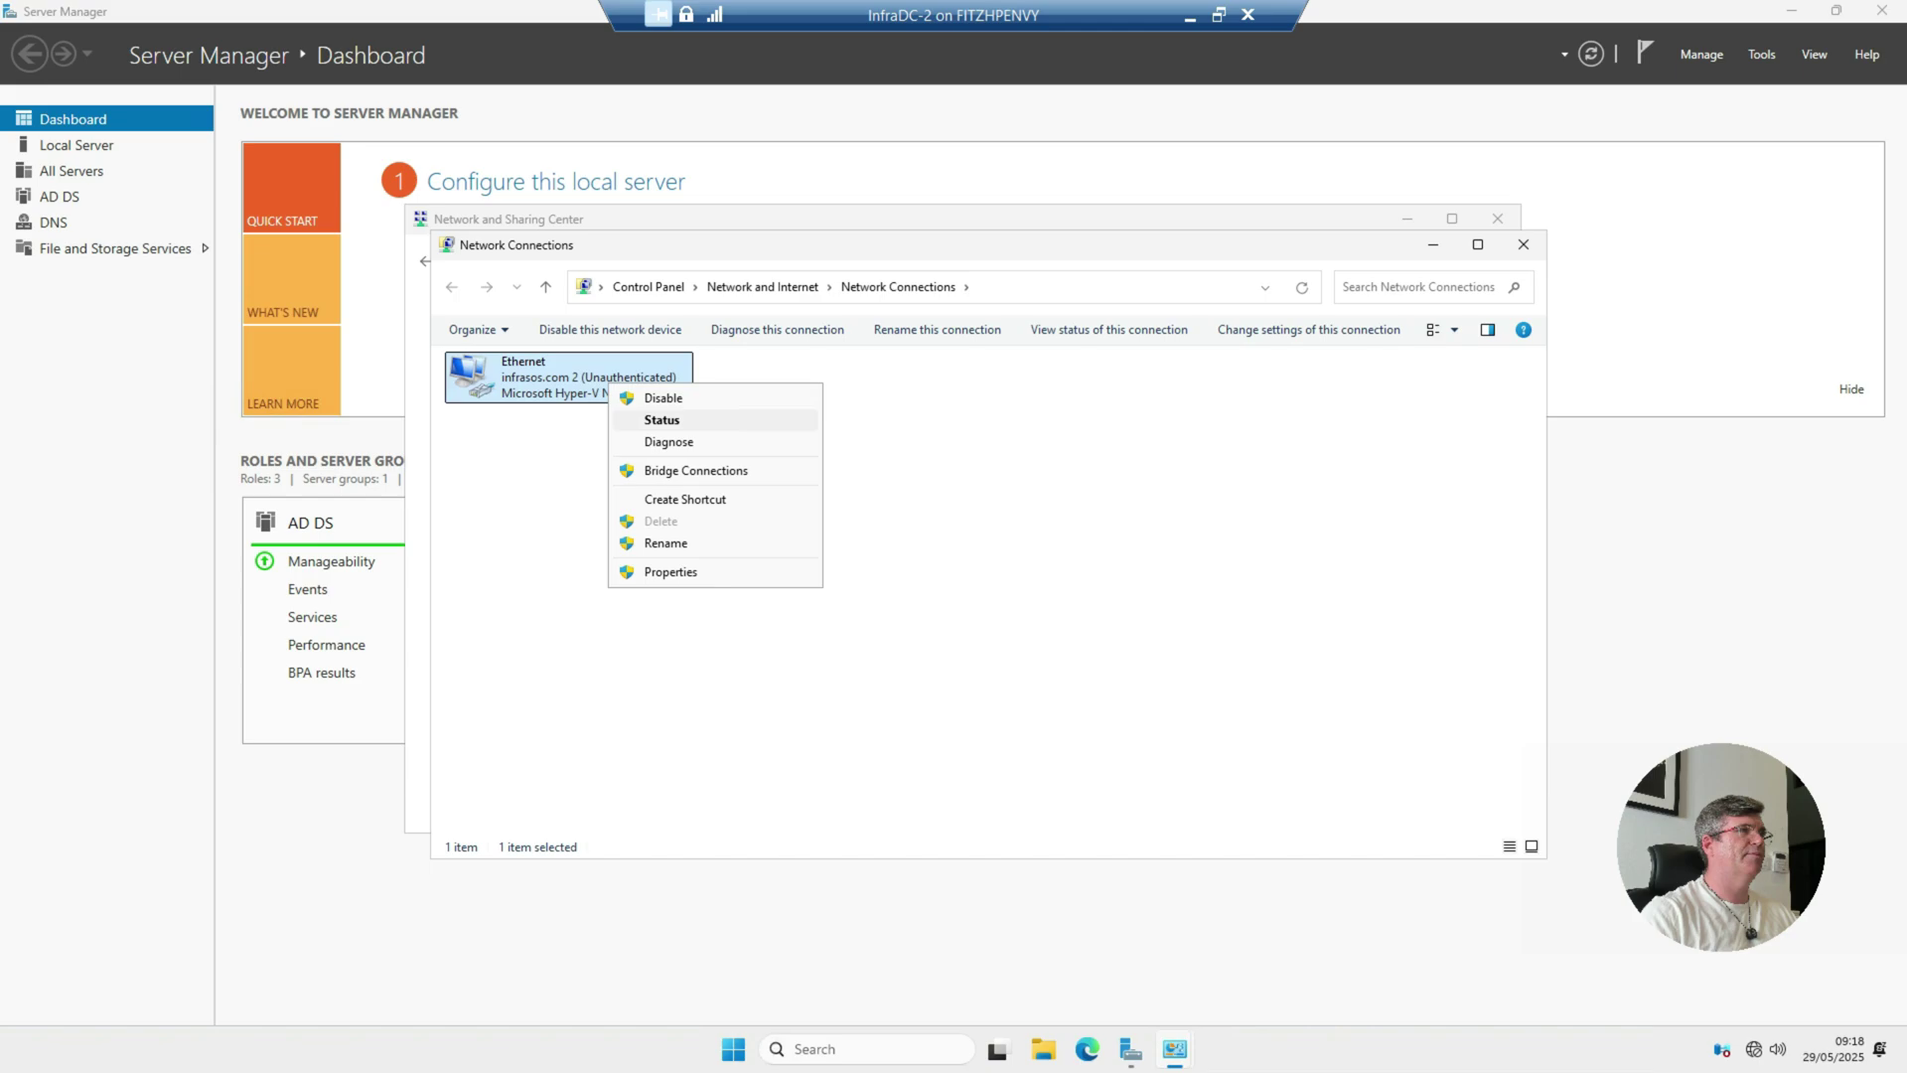
click(636, 571)
double_click(608, 557)
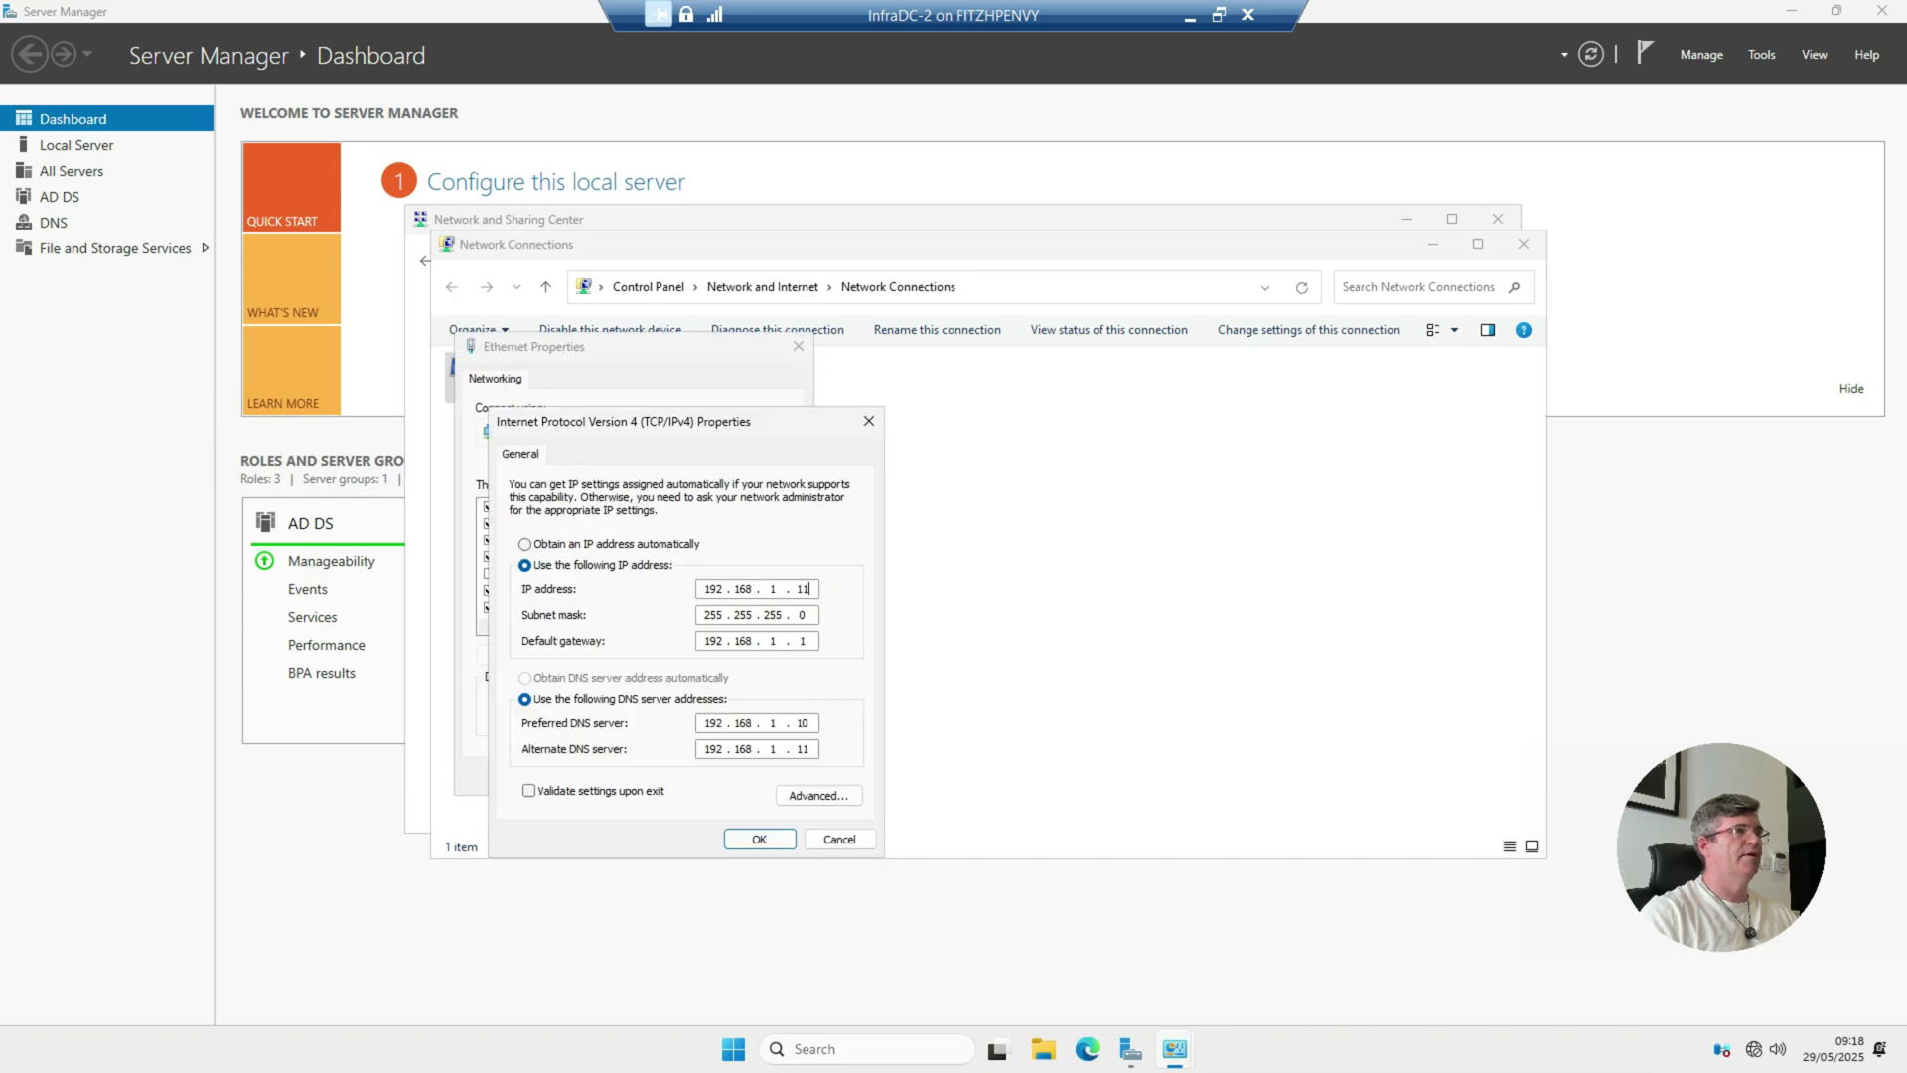
click(805, 723)
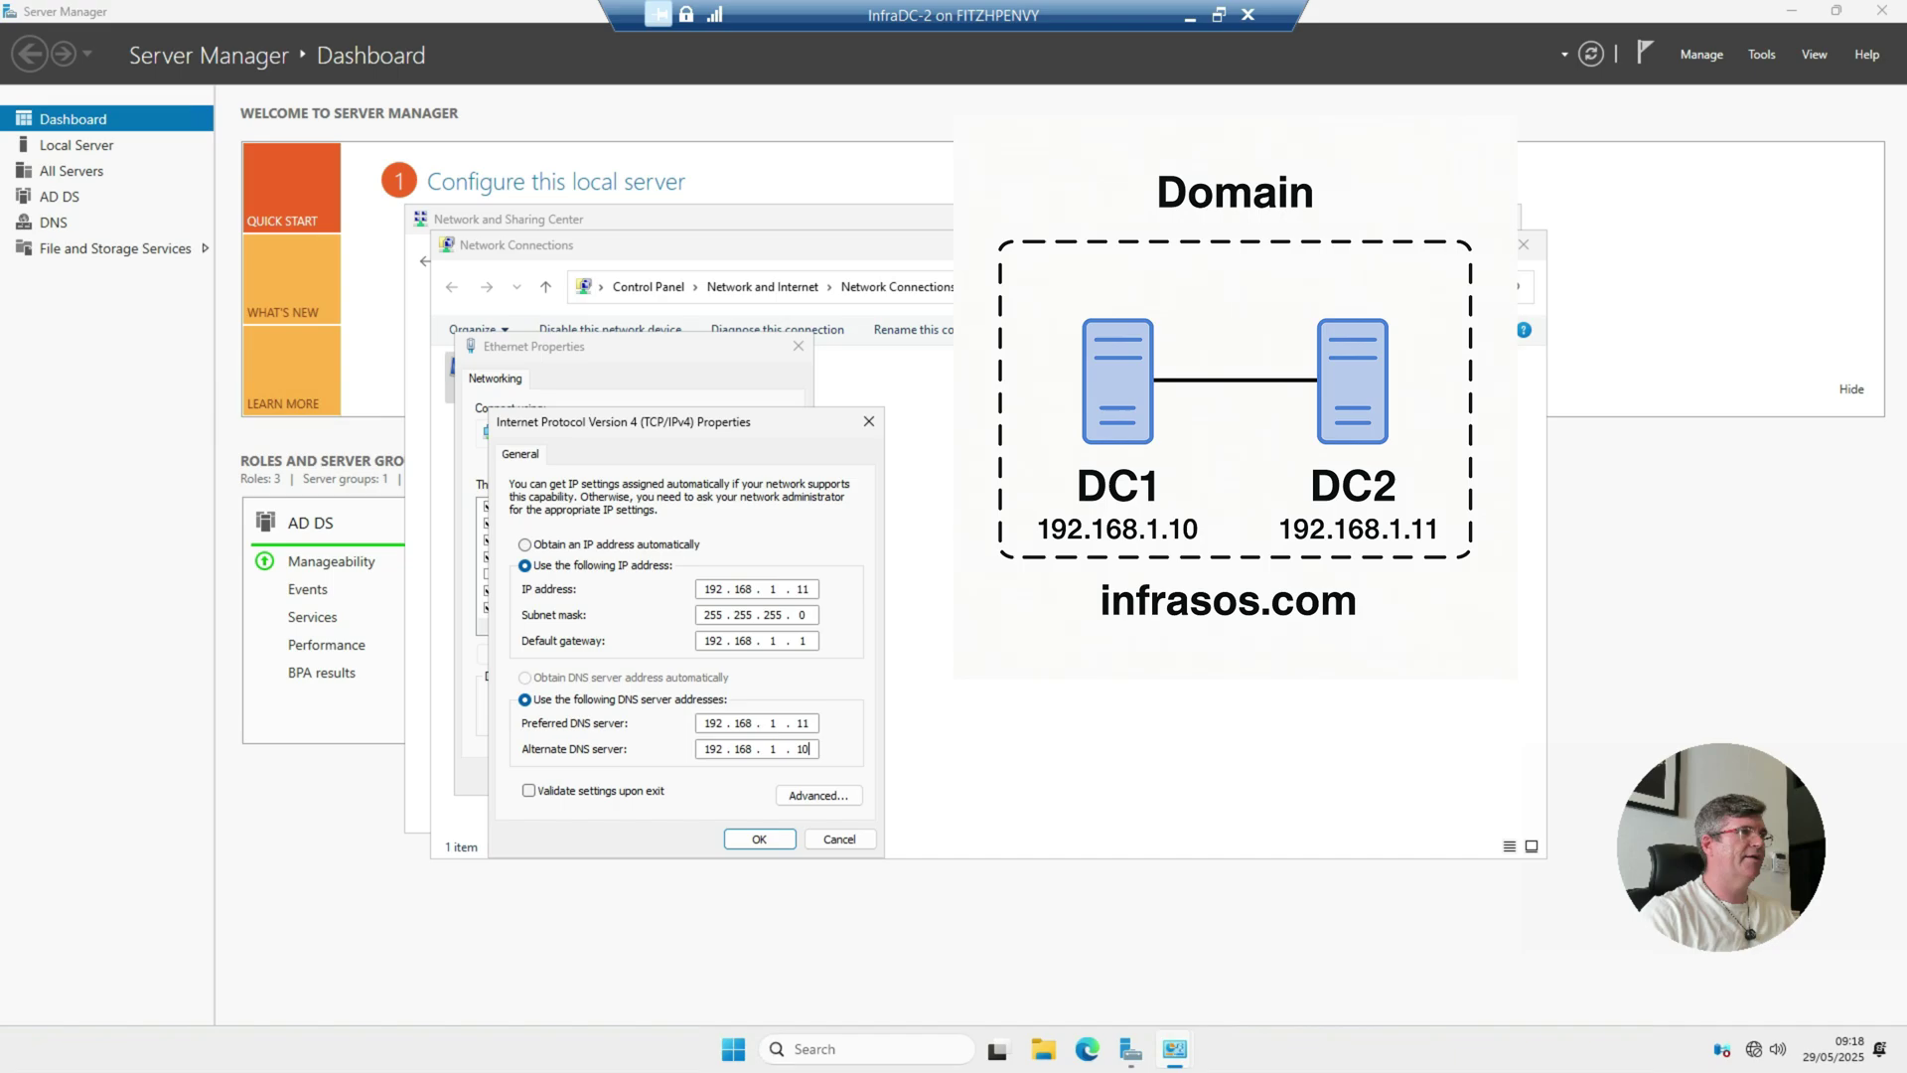
key(Return)
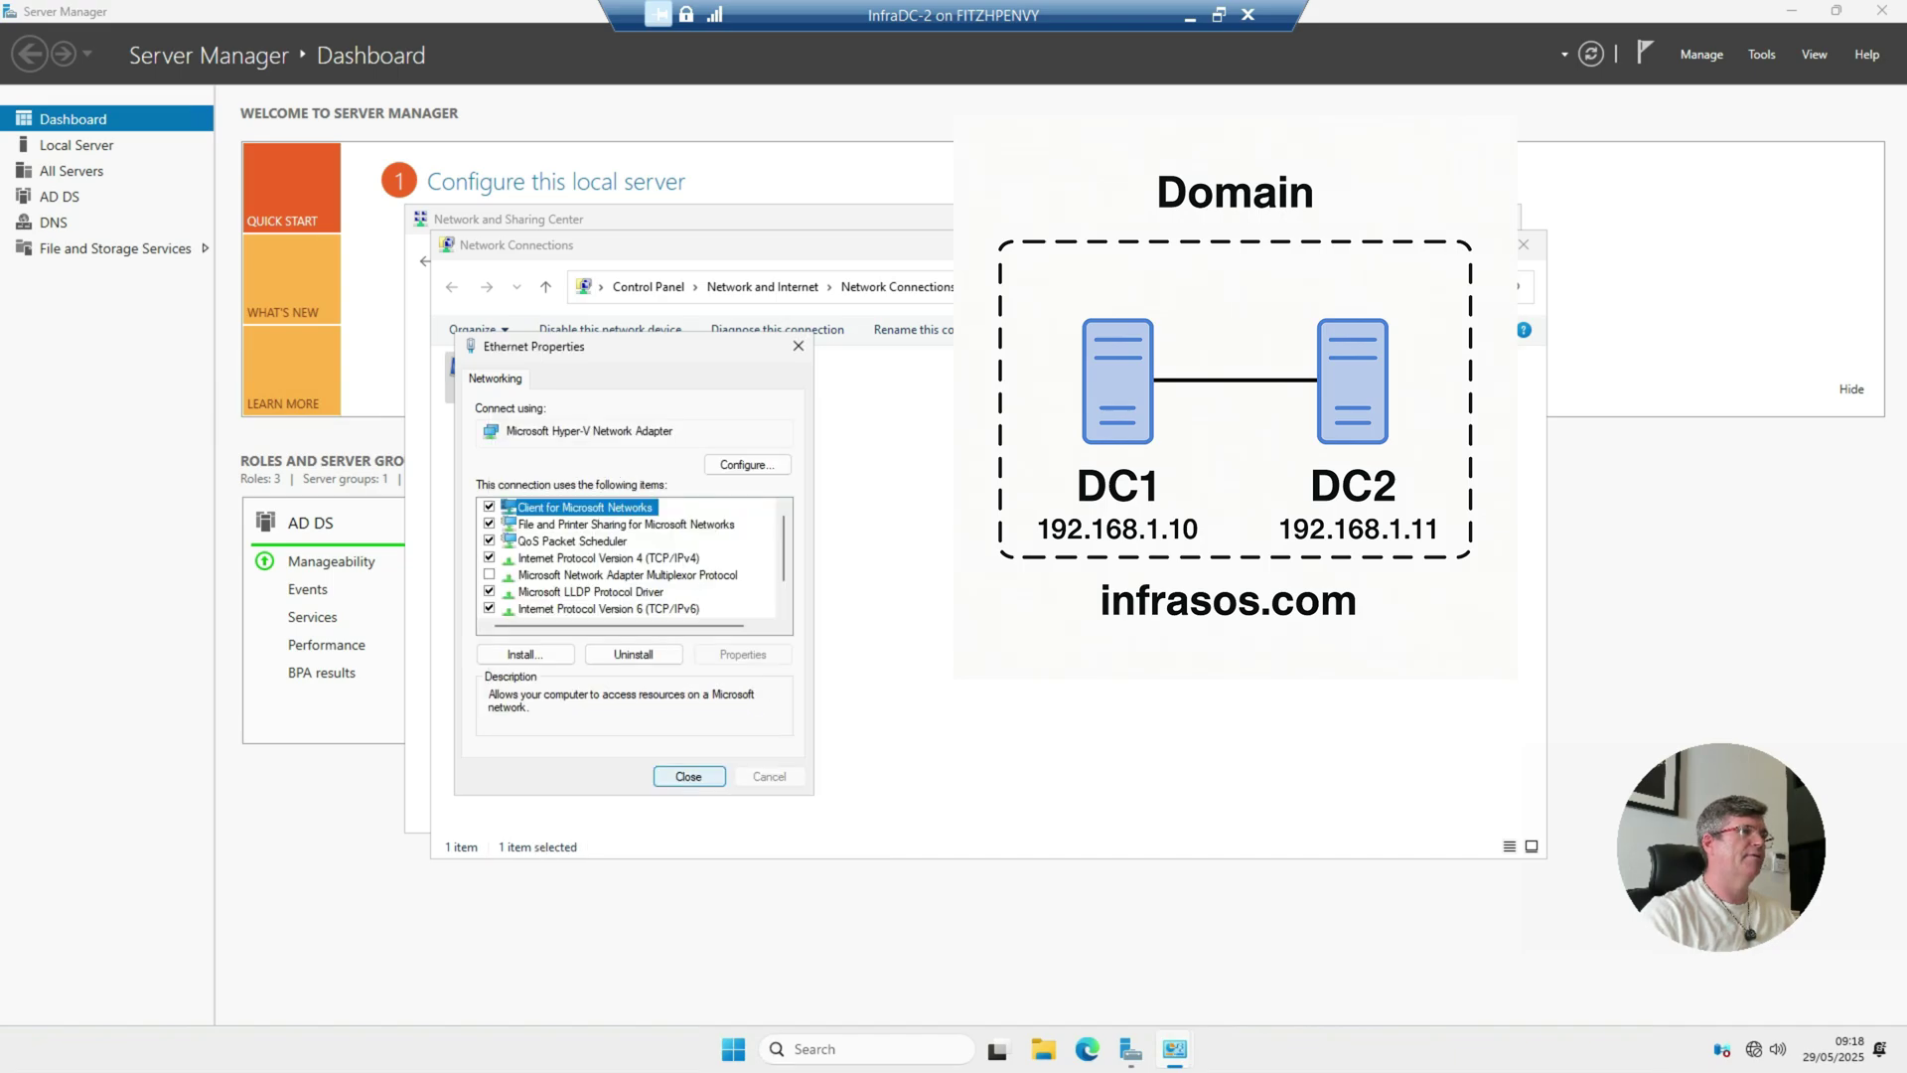
key(Return)
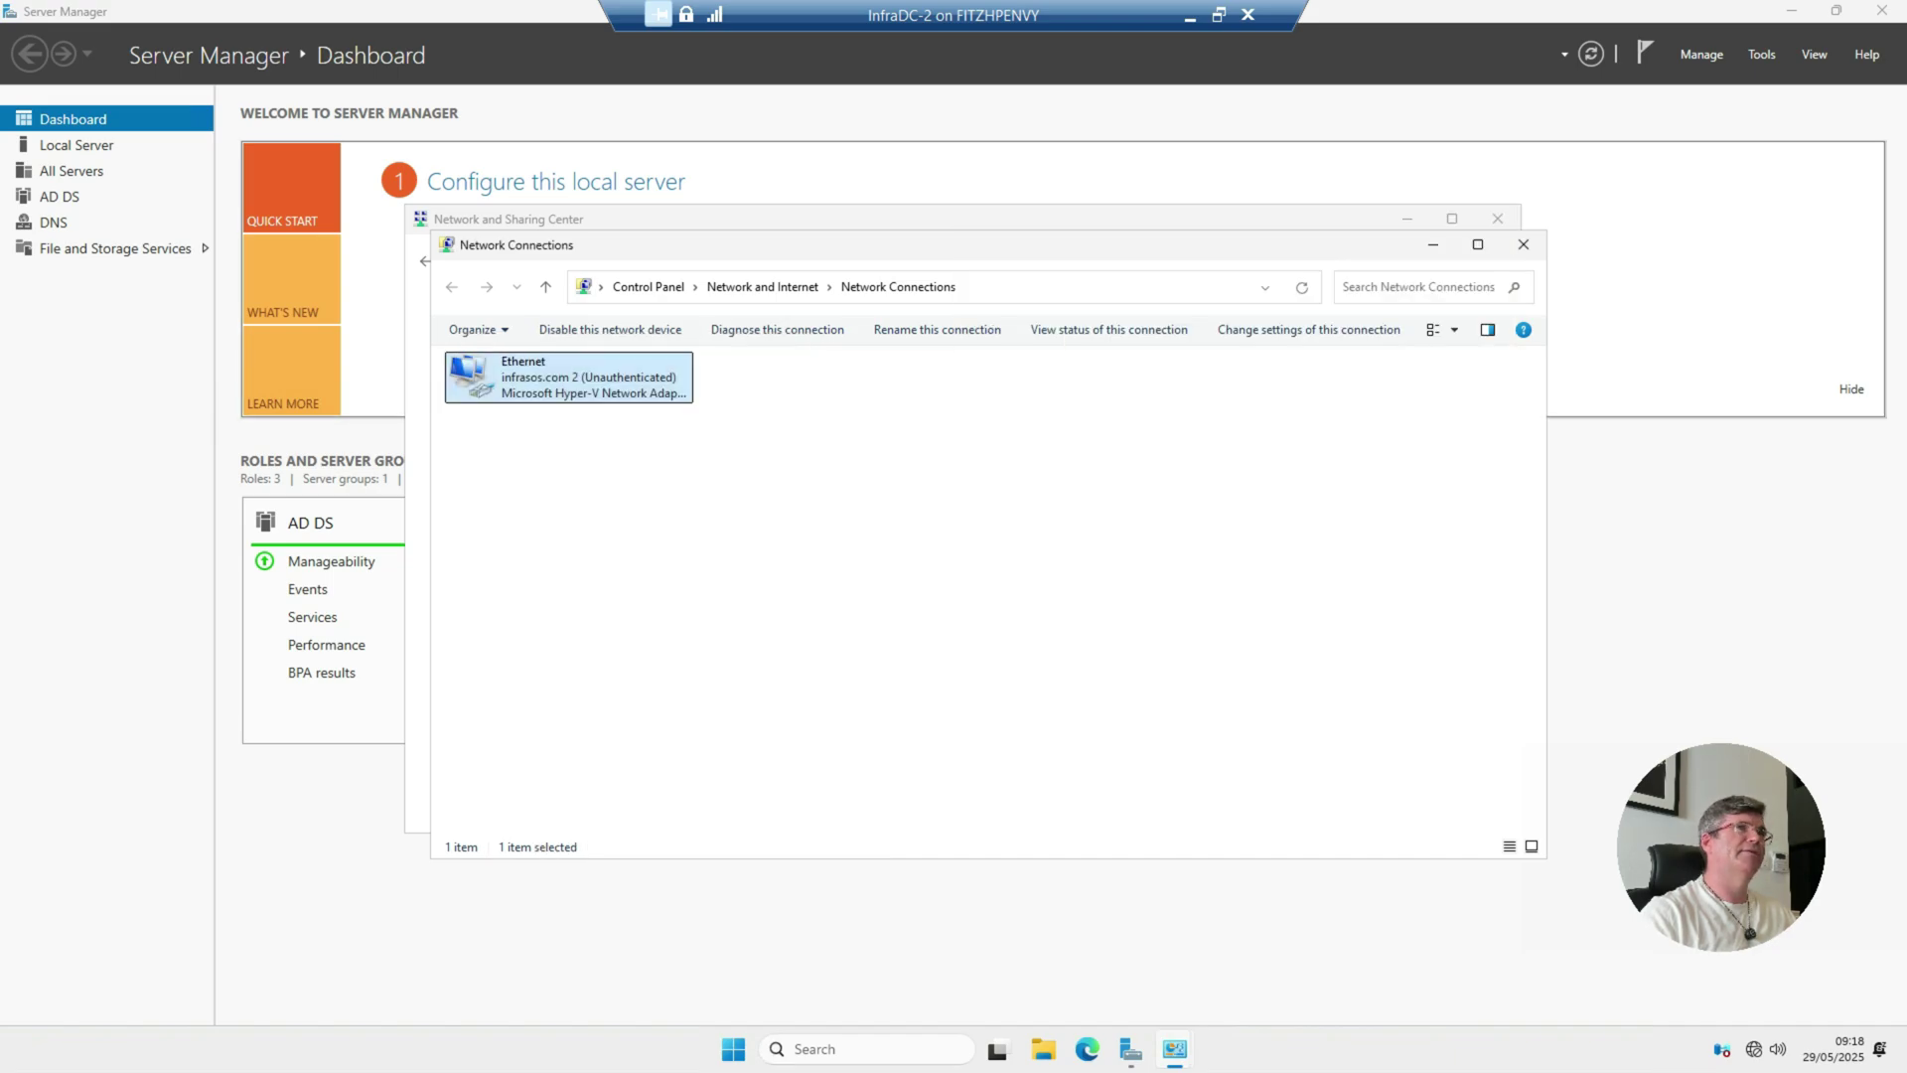
Step: Show infrasos.com Domain Controllers in Active Directory Users and Computers, listing INFRADC-01 and INFRADC-2
click(1761, 54)
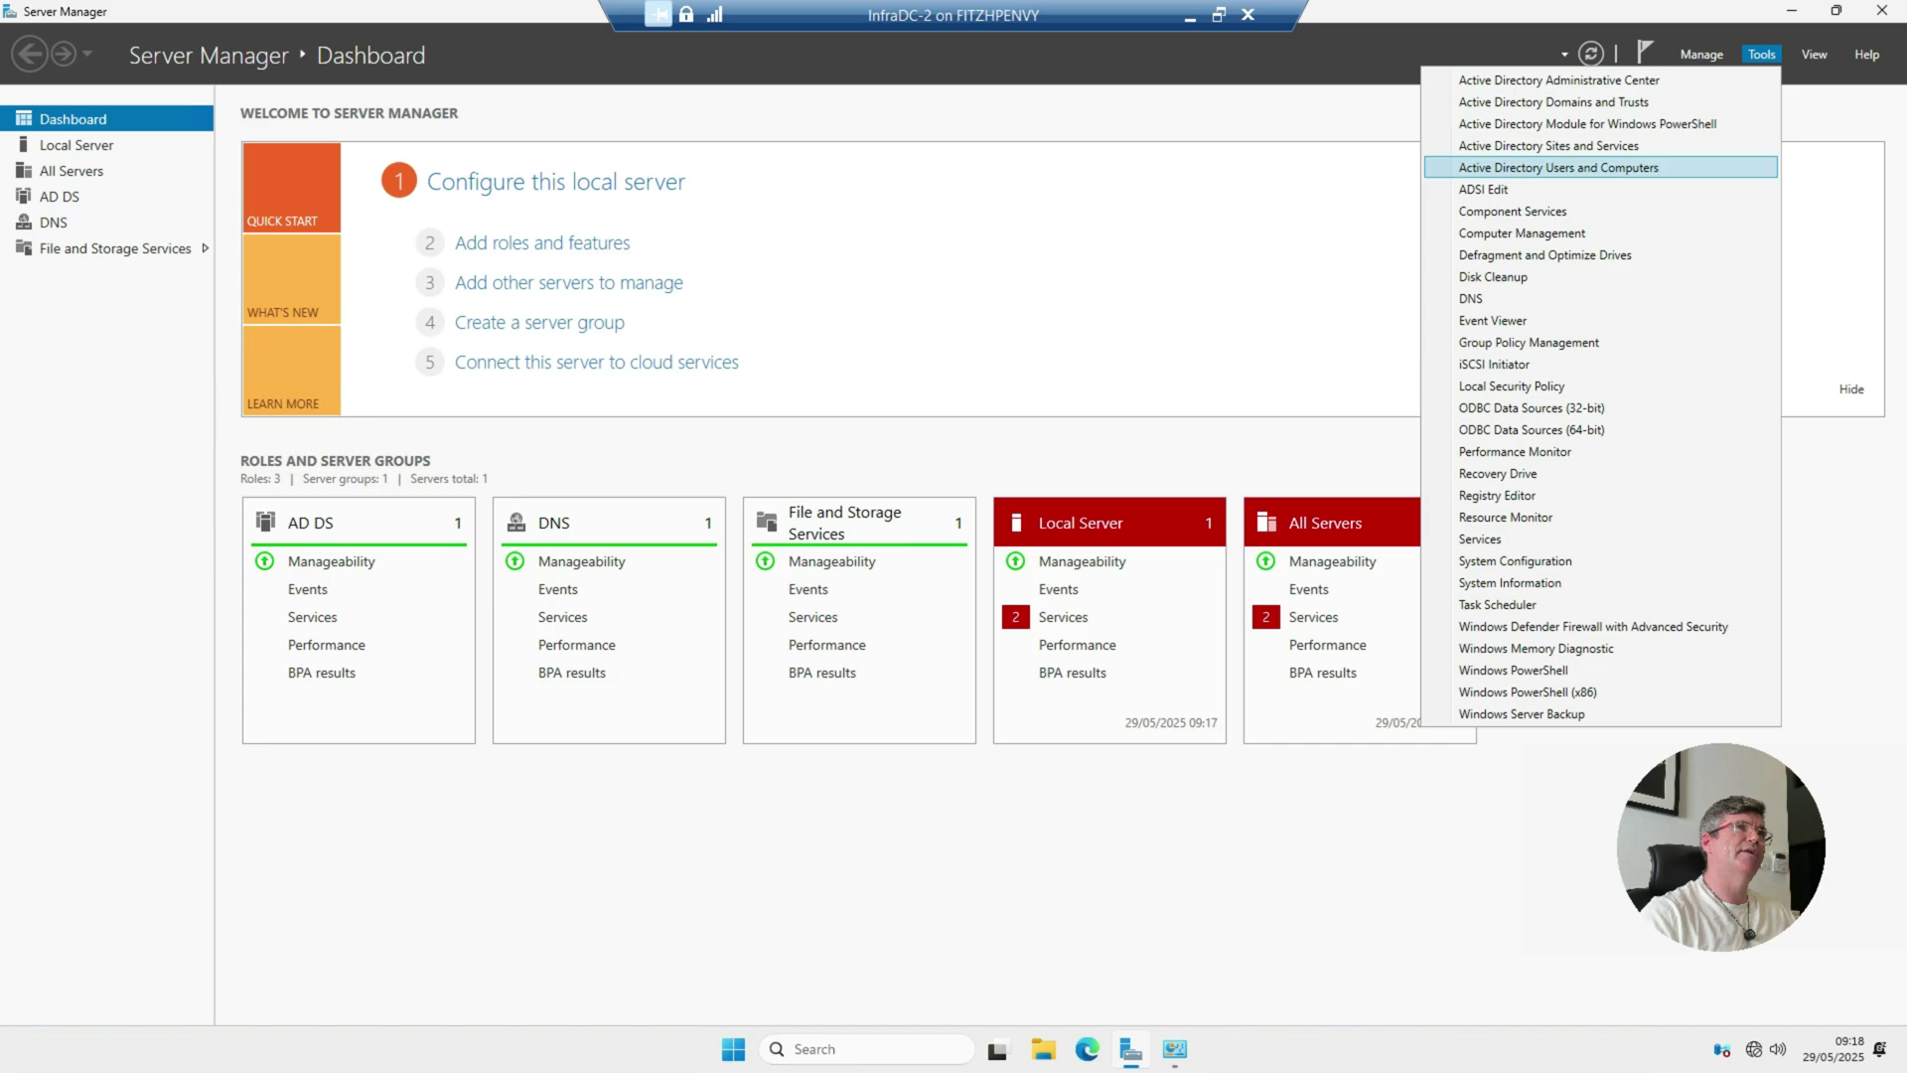
key(Return)
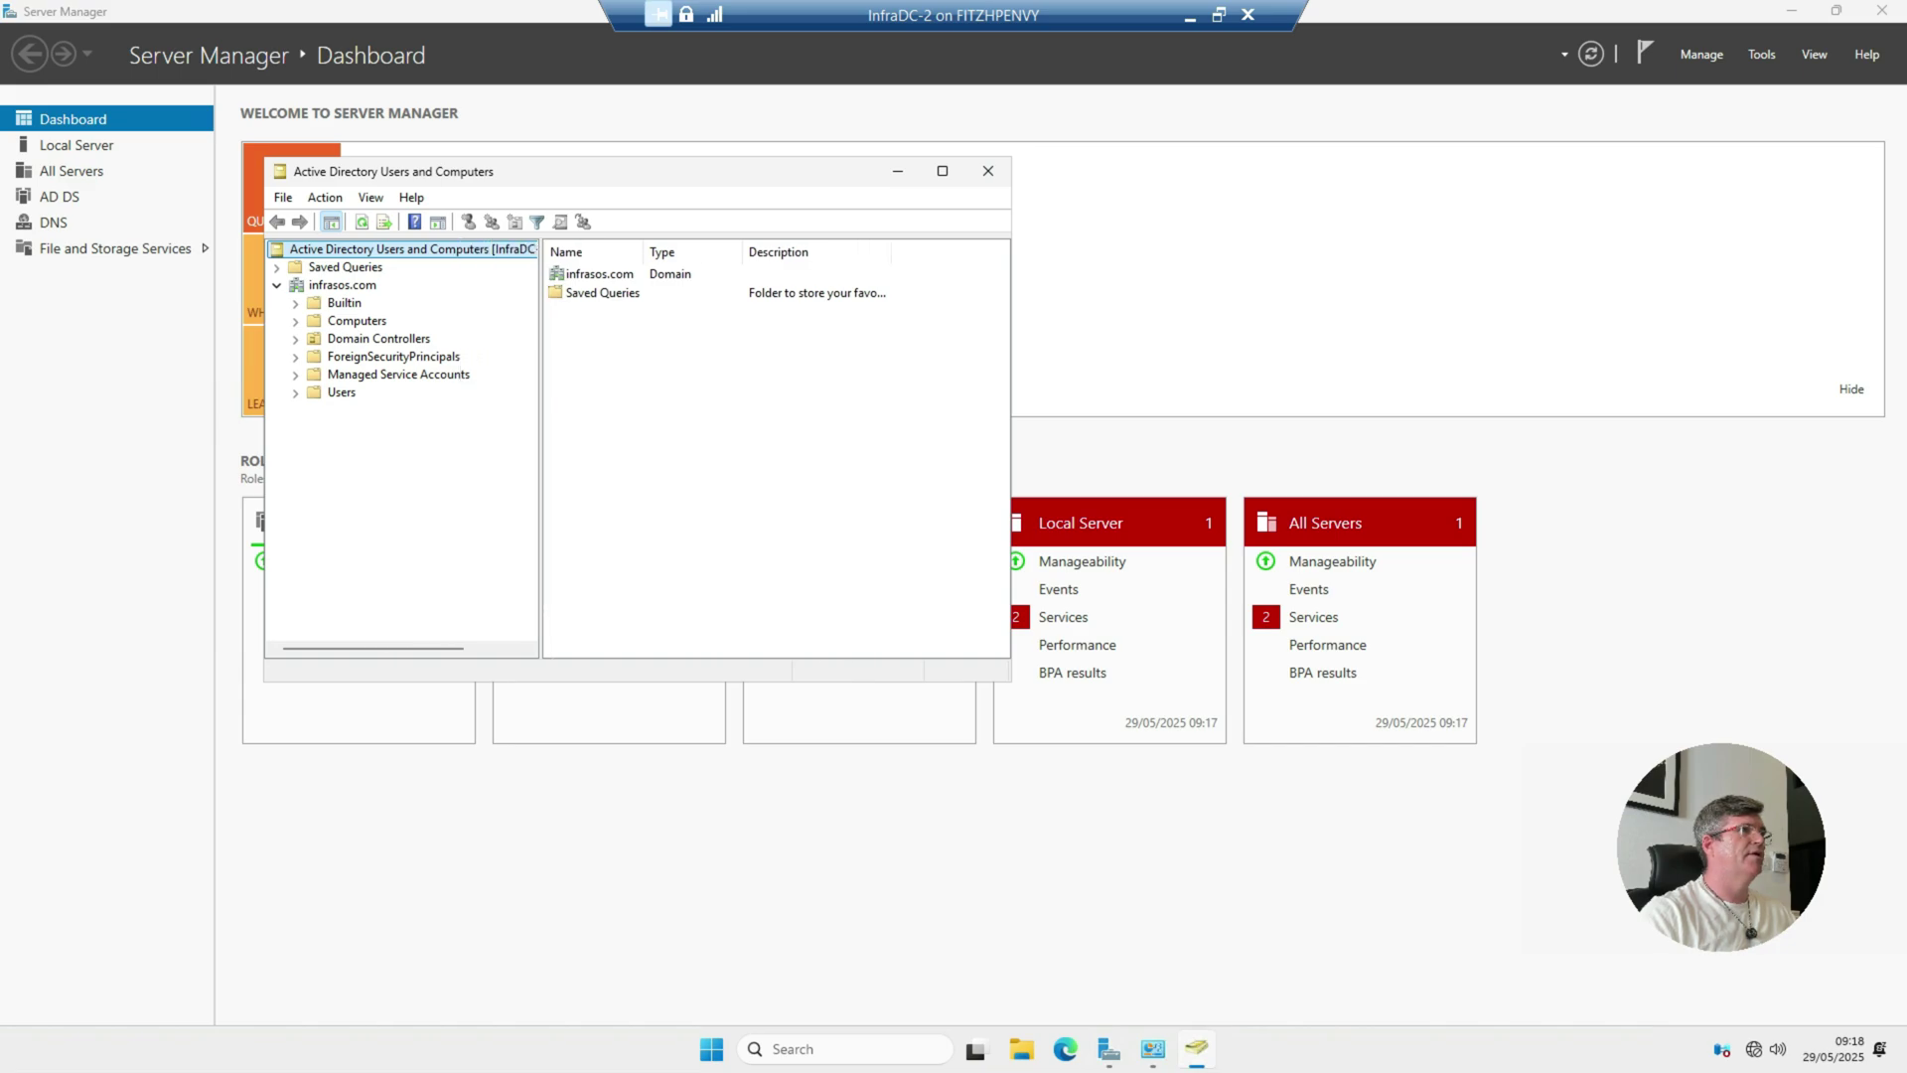
click(379, 339)
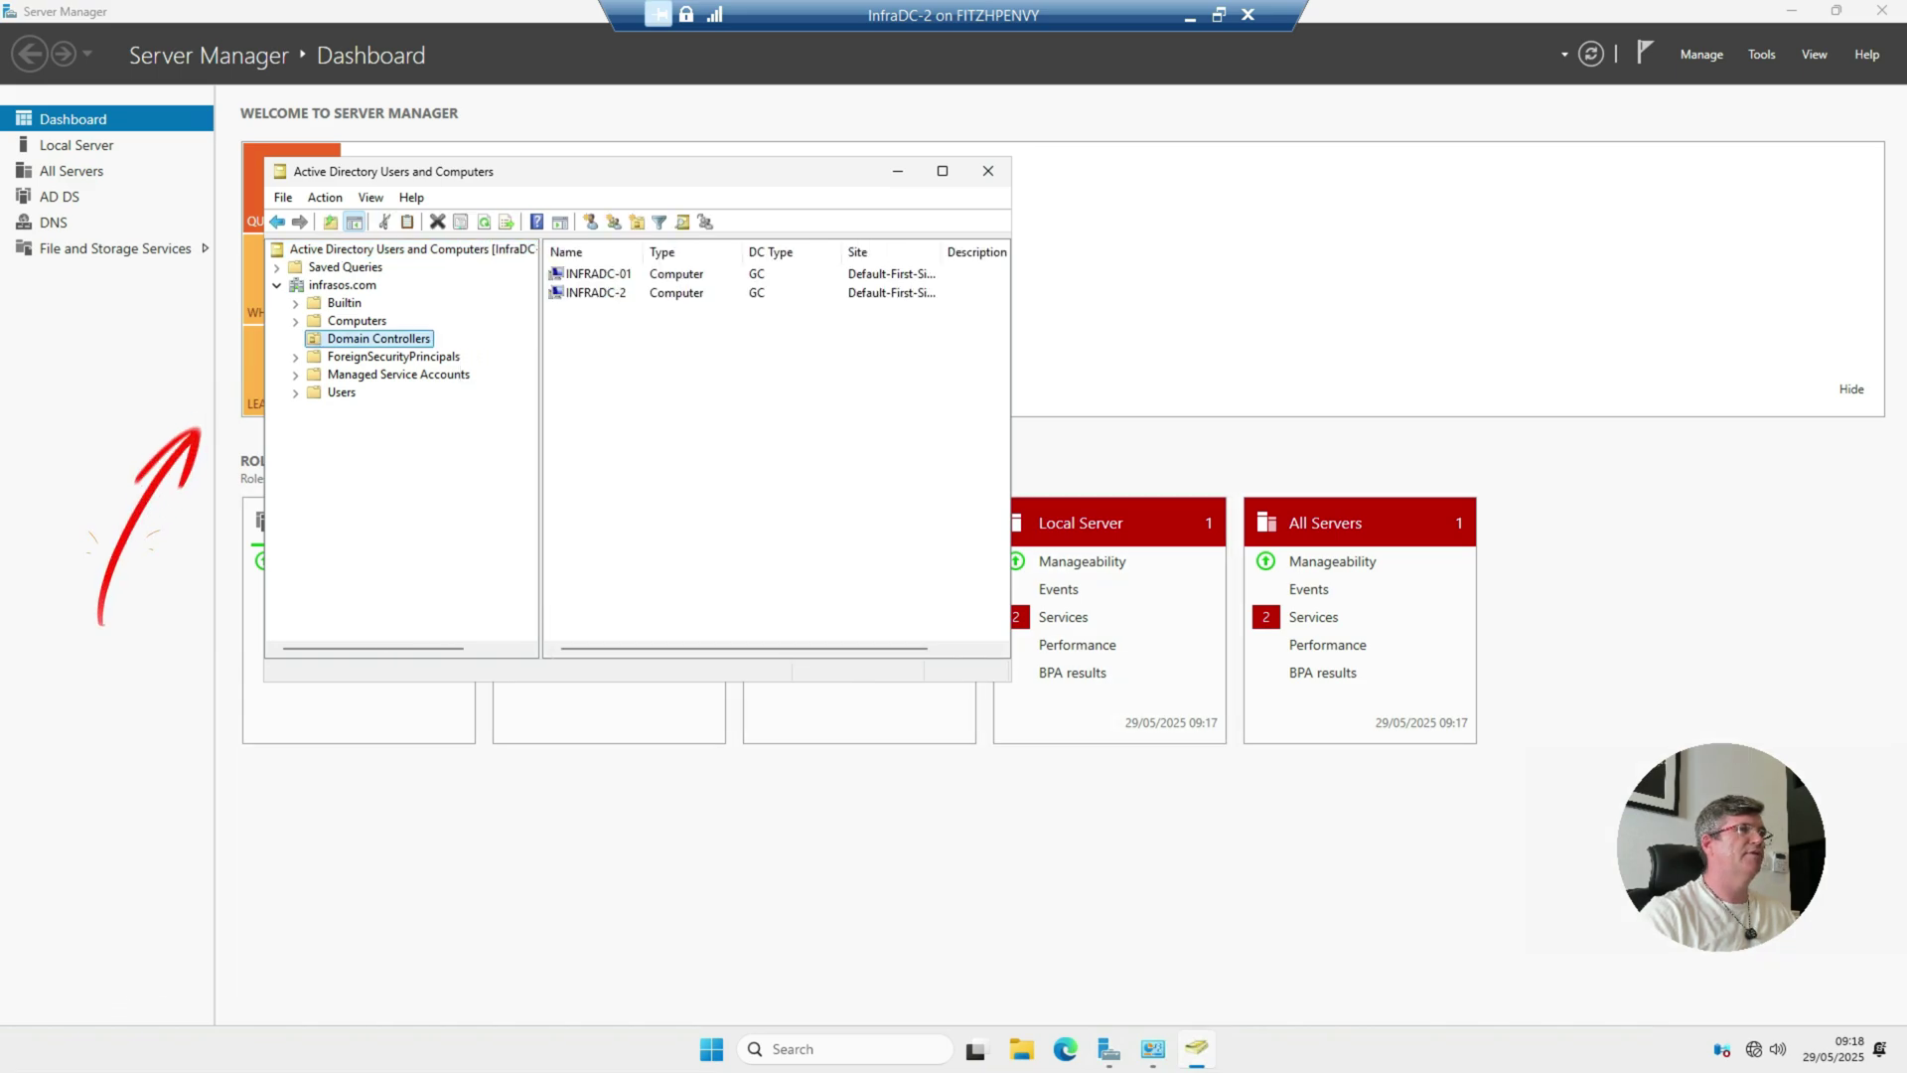
drag(1011, 681, 1258, 771)
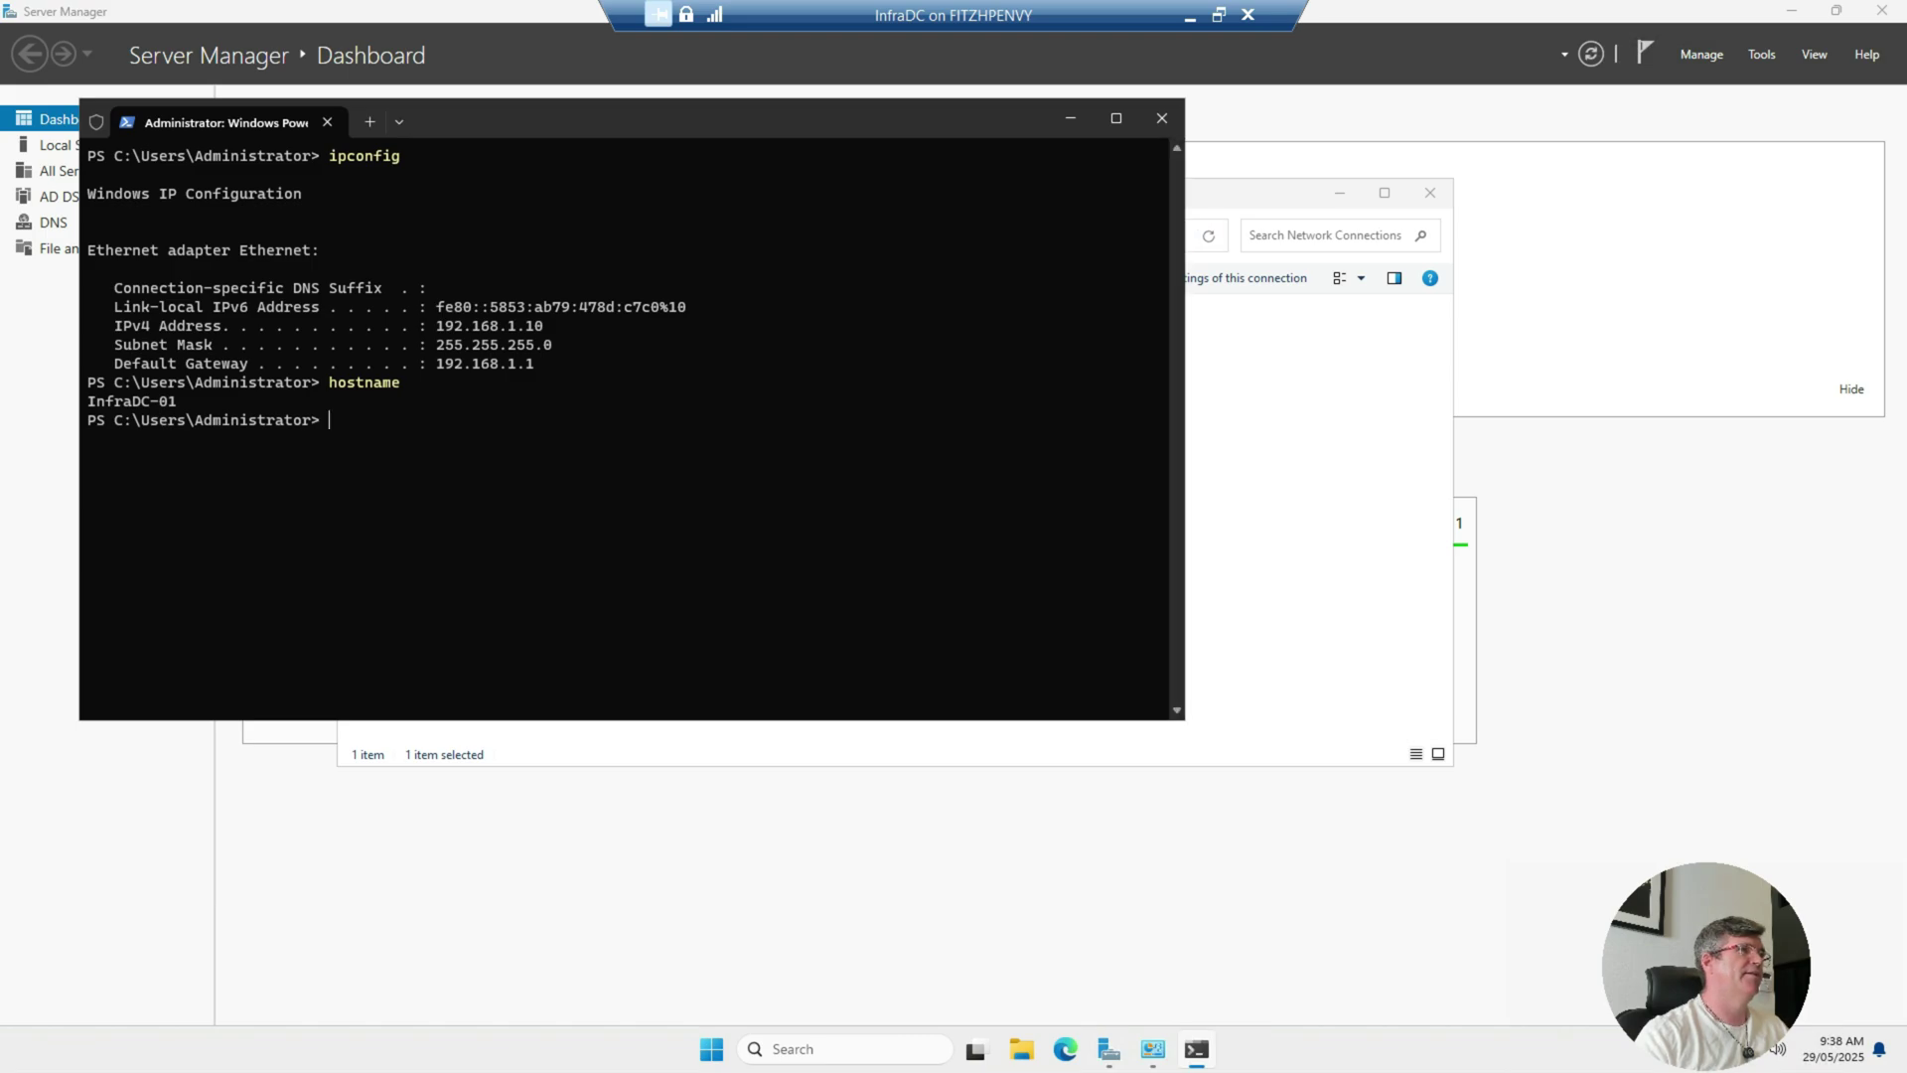
Step: On InfraDC-01, add the second domain controller as alternate IPv4 DNS, keeping 192.168.1.10 preferred
key(alt+Tab)
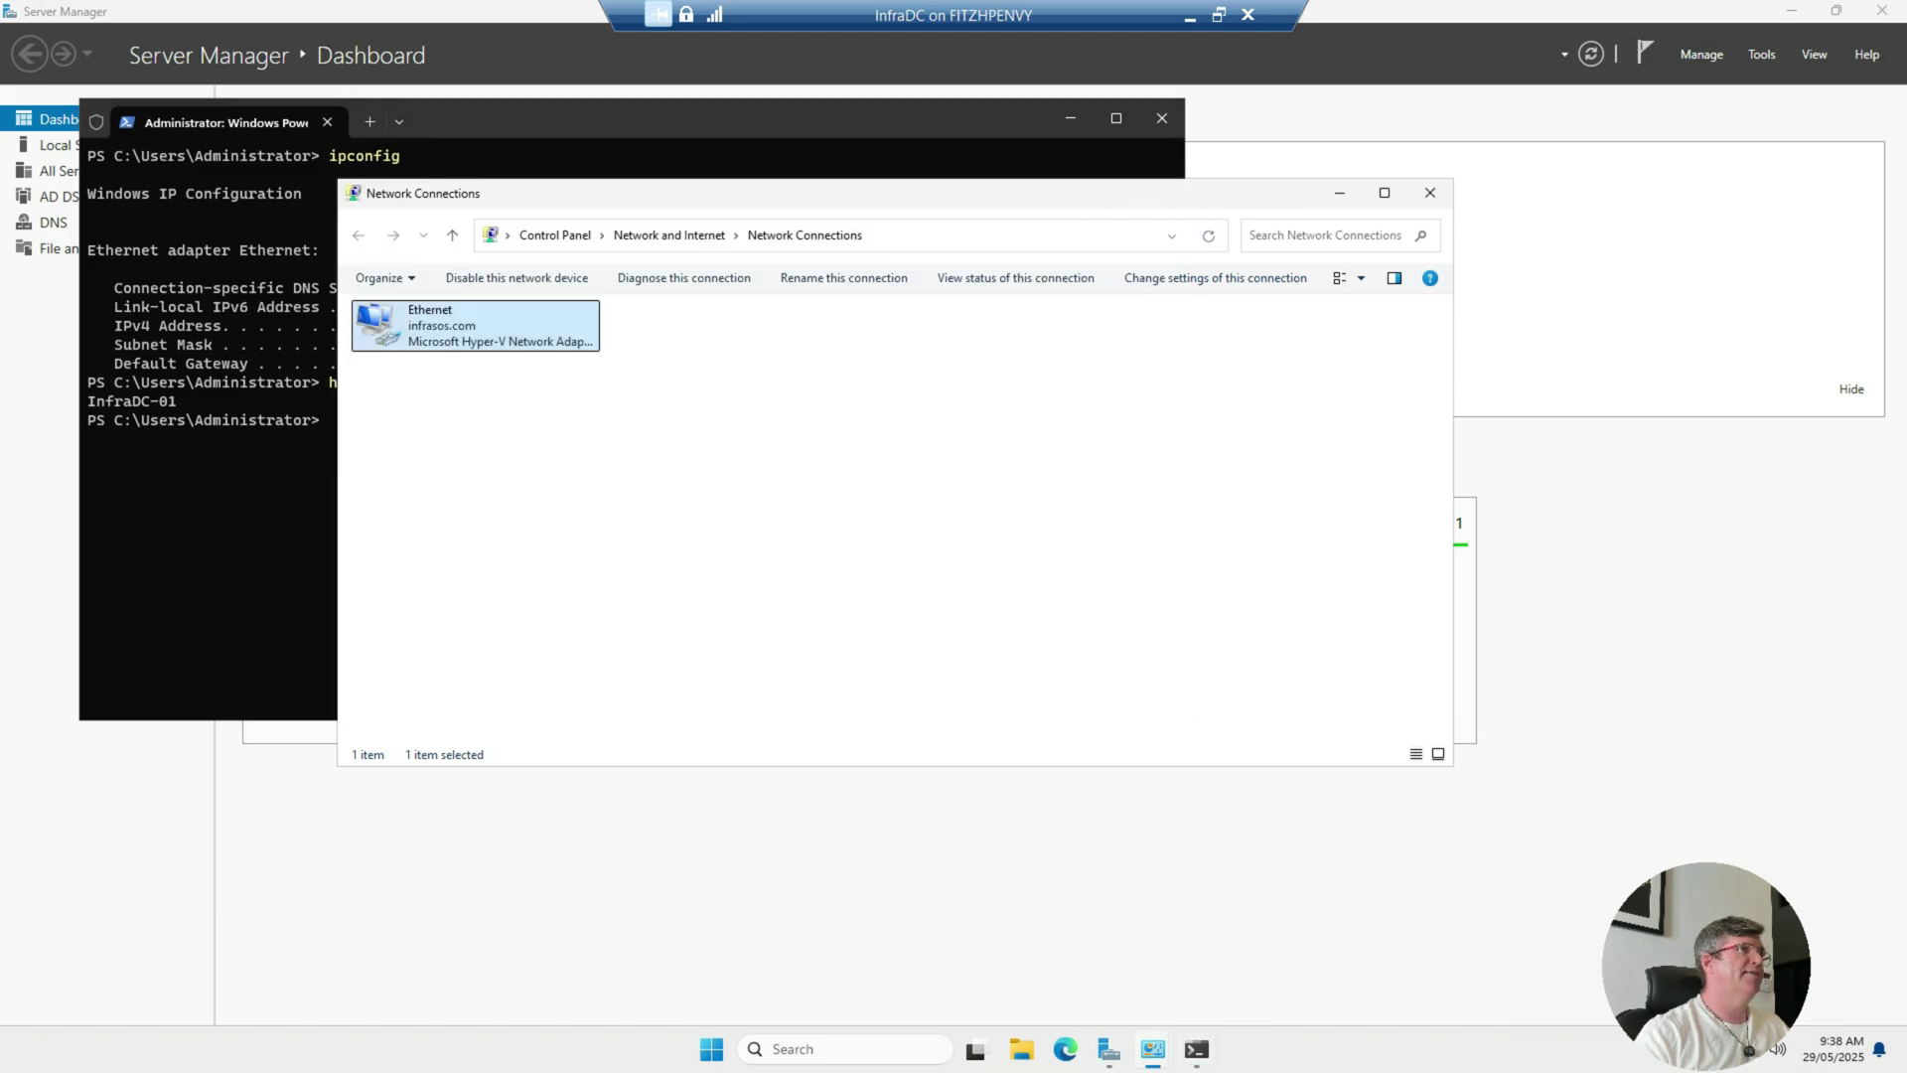
drag(893, 193, 1014, 266)
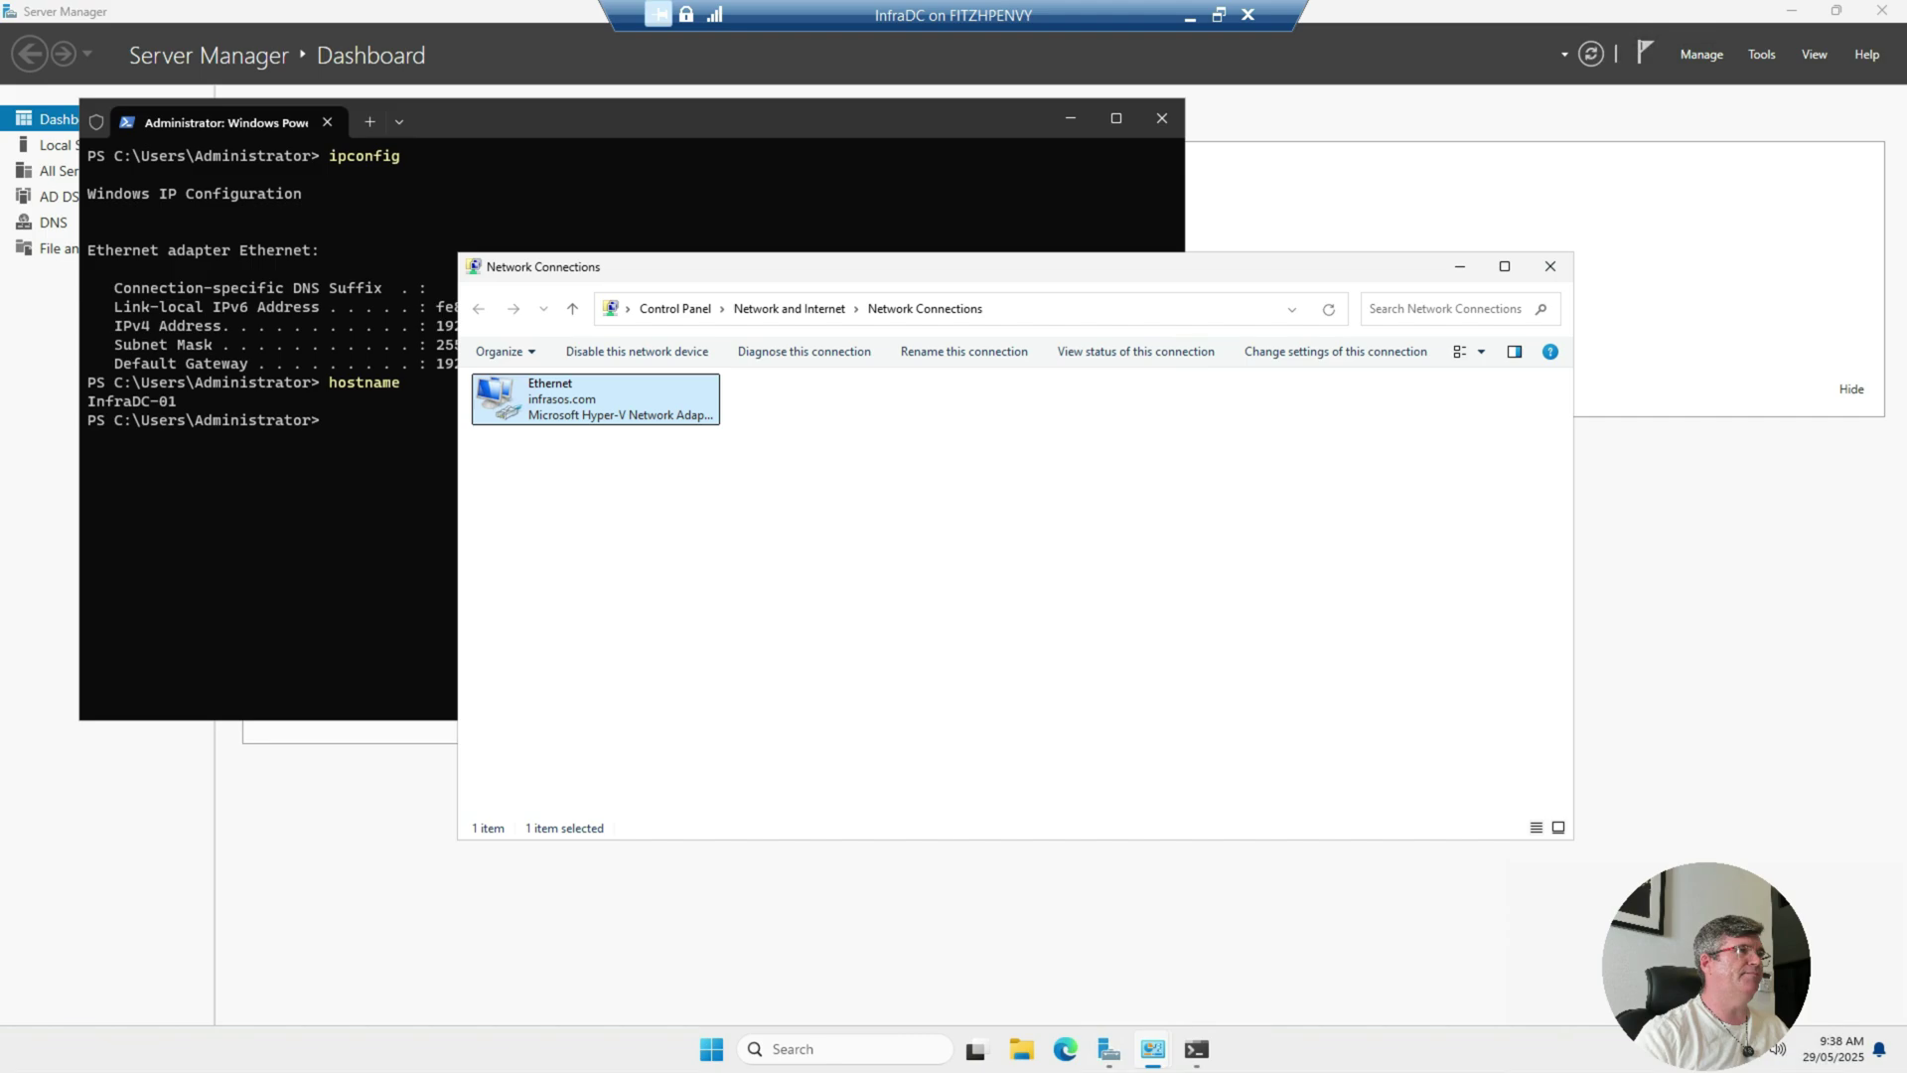
right_click(555, 395)
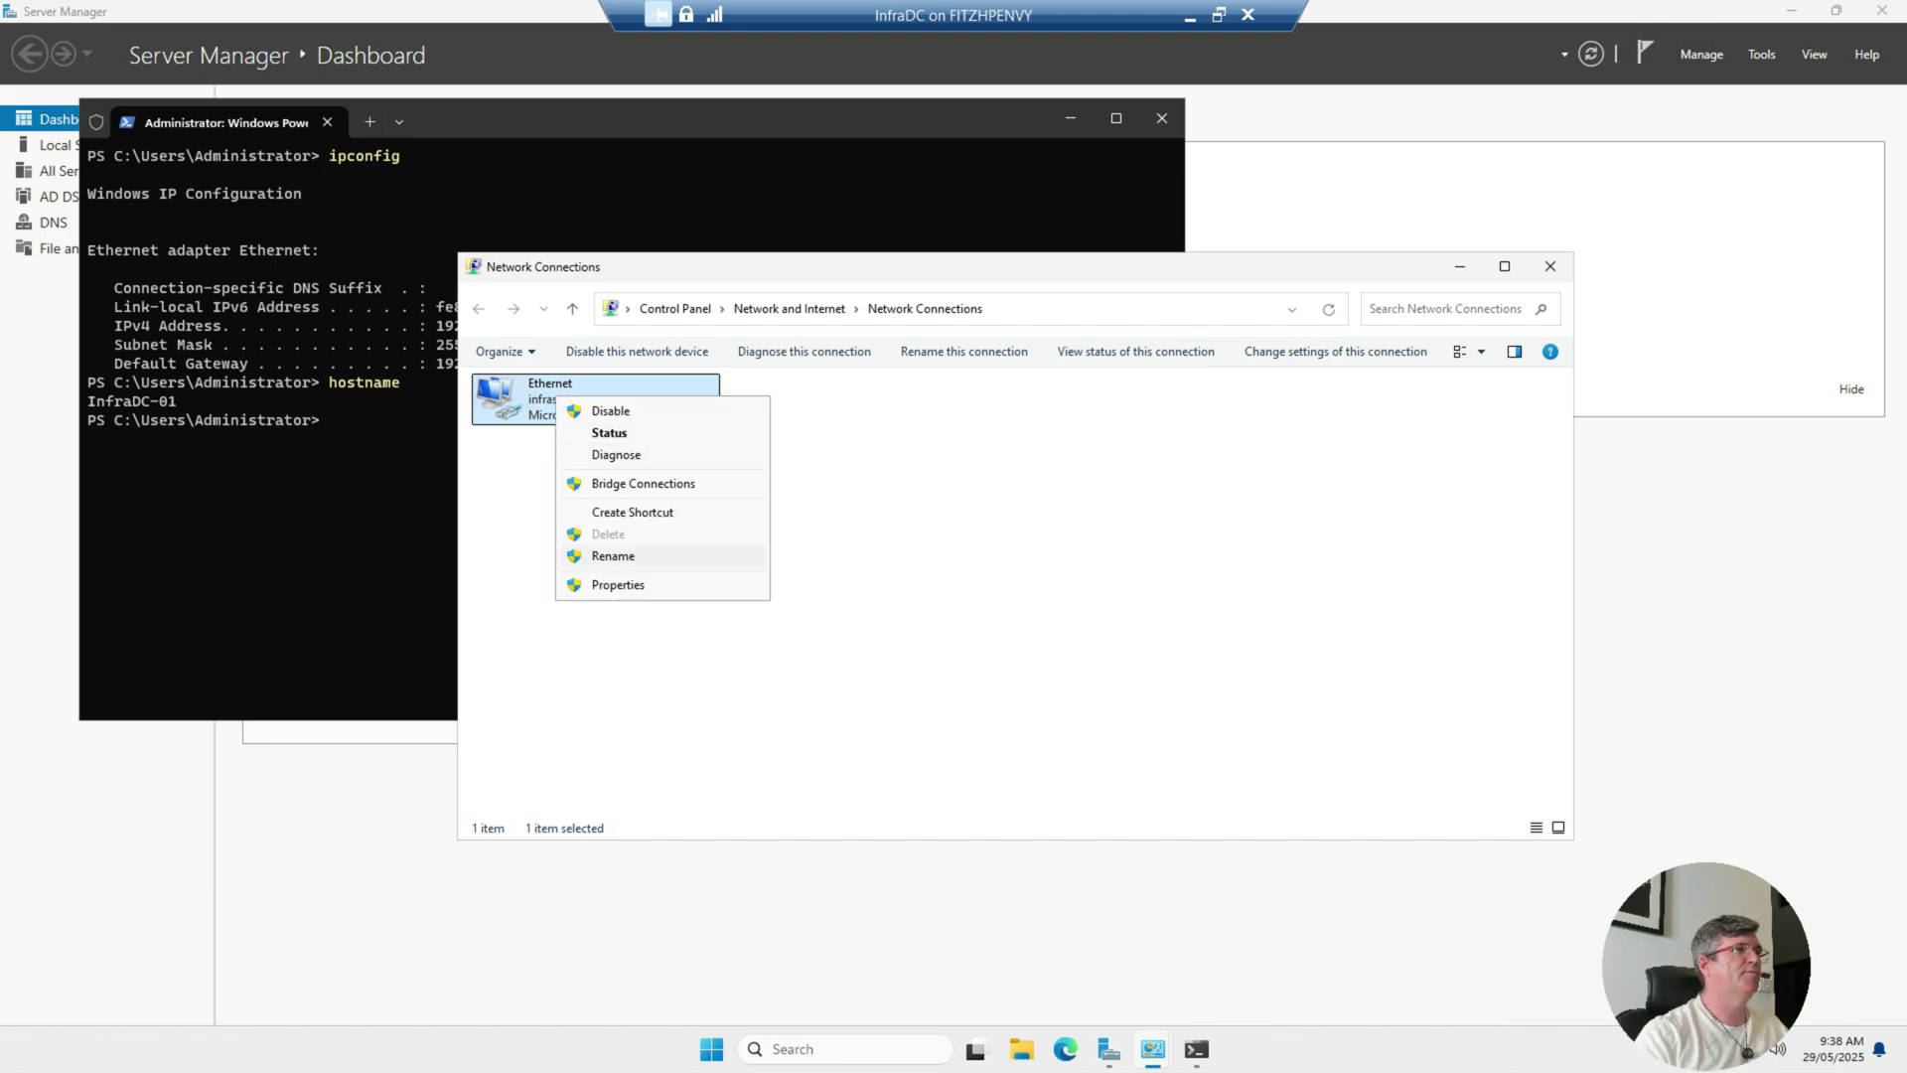
click(618, 584)
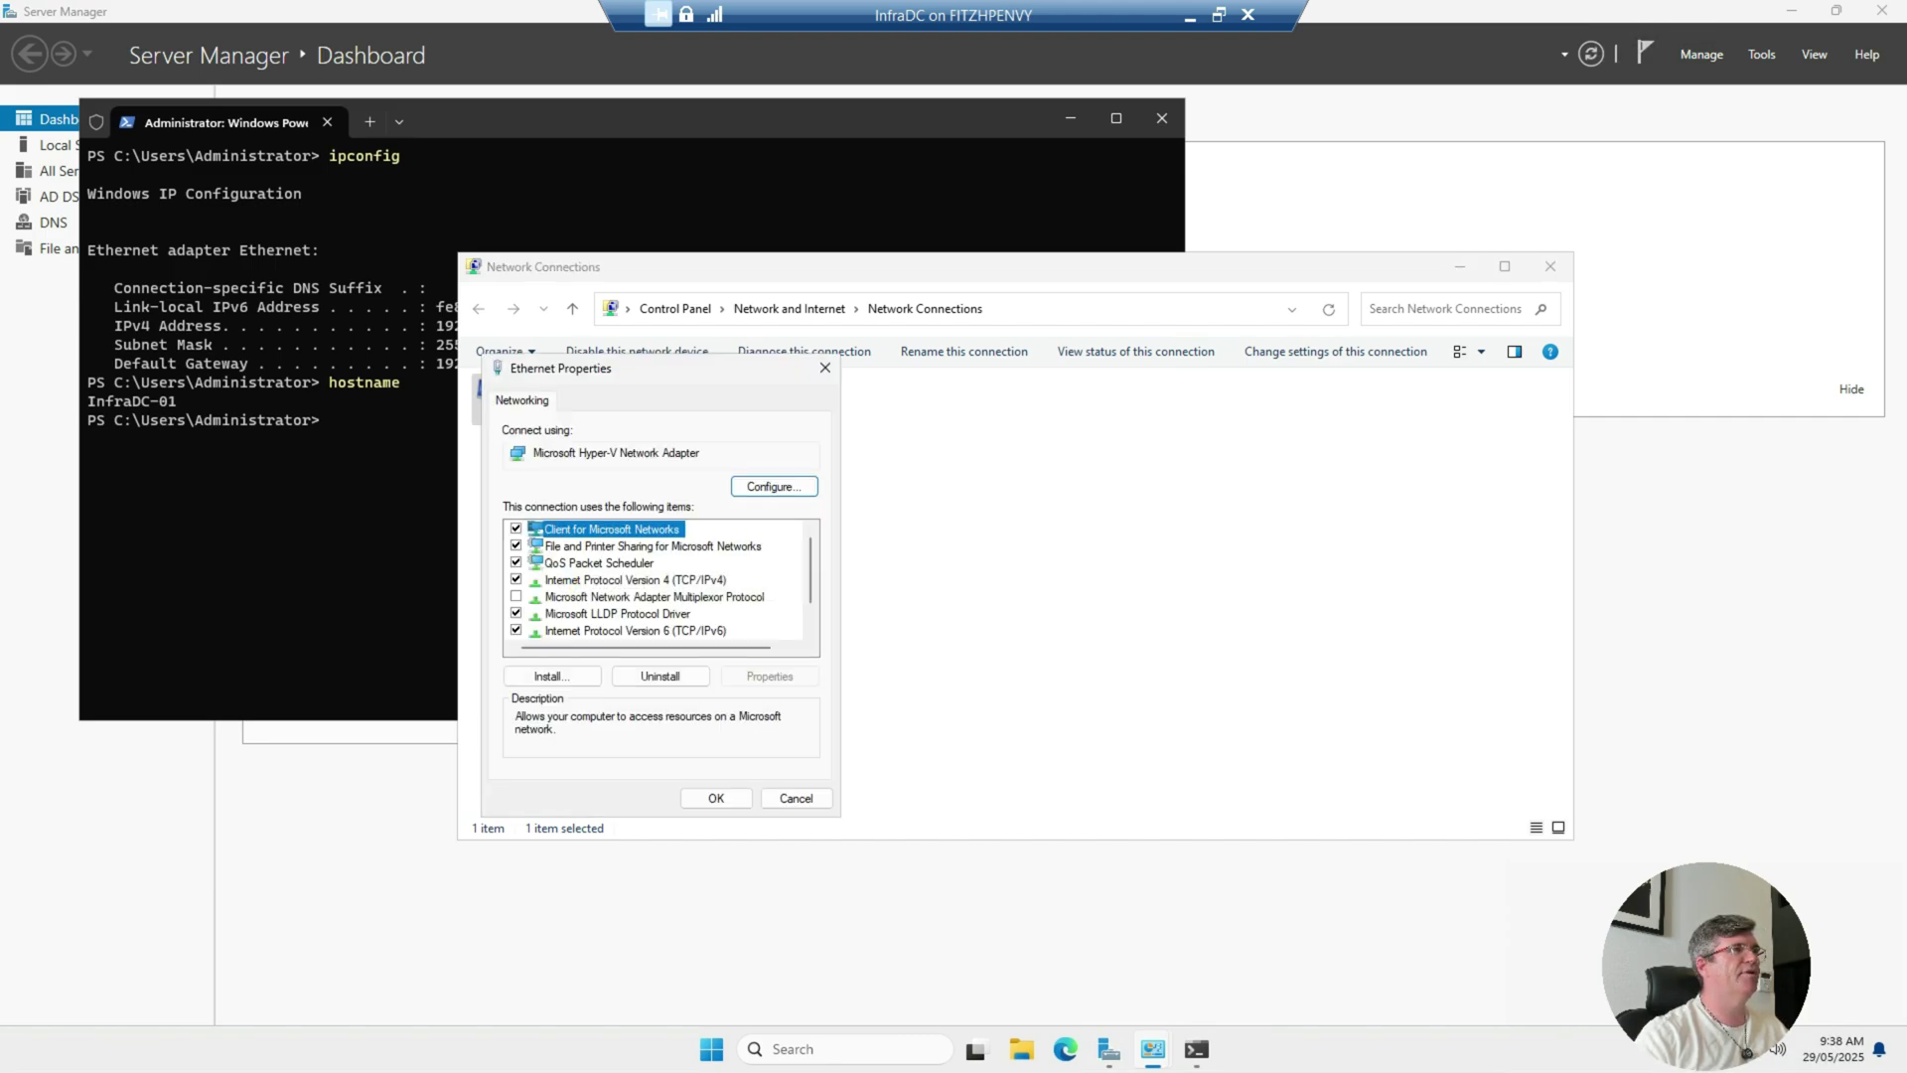
click(636, 579)
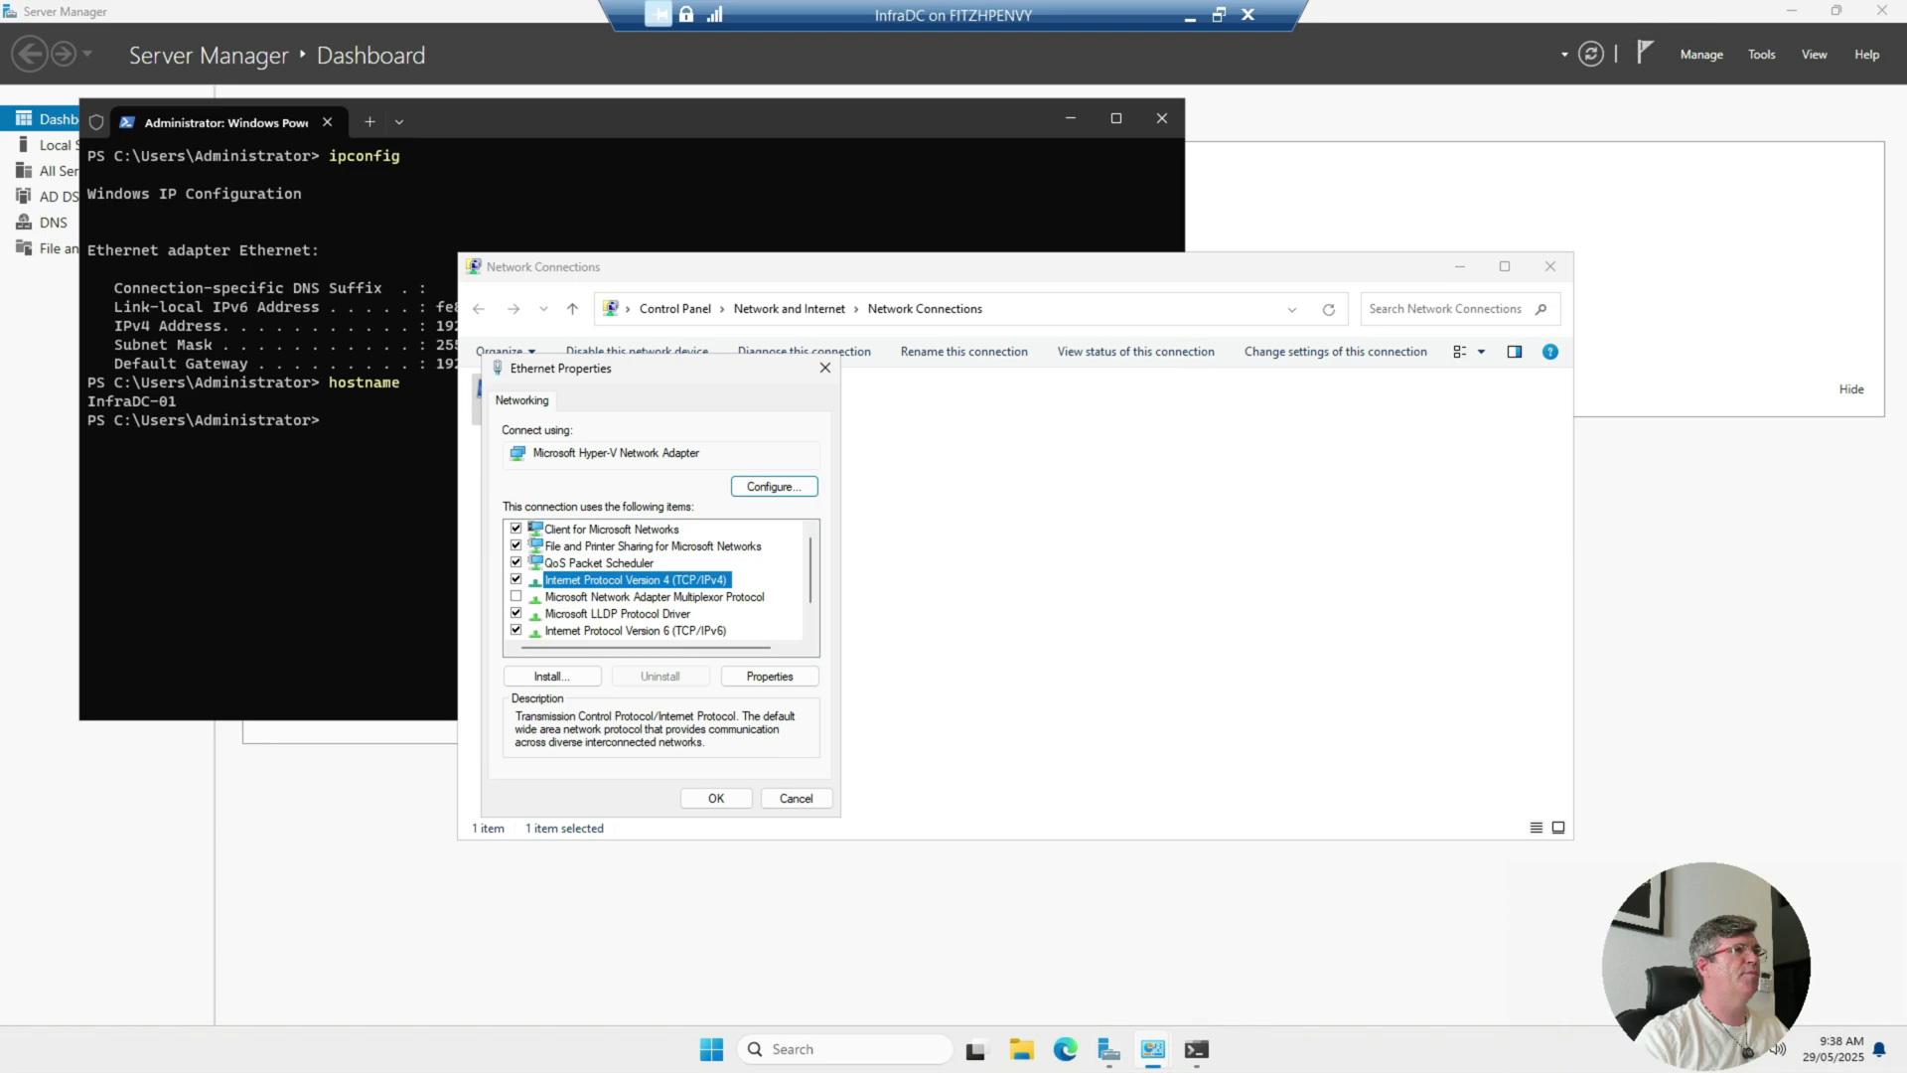
click(770, 675)
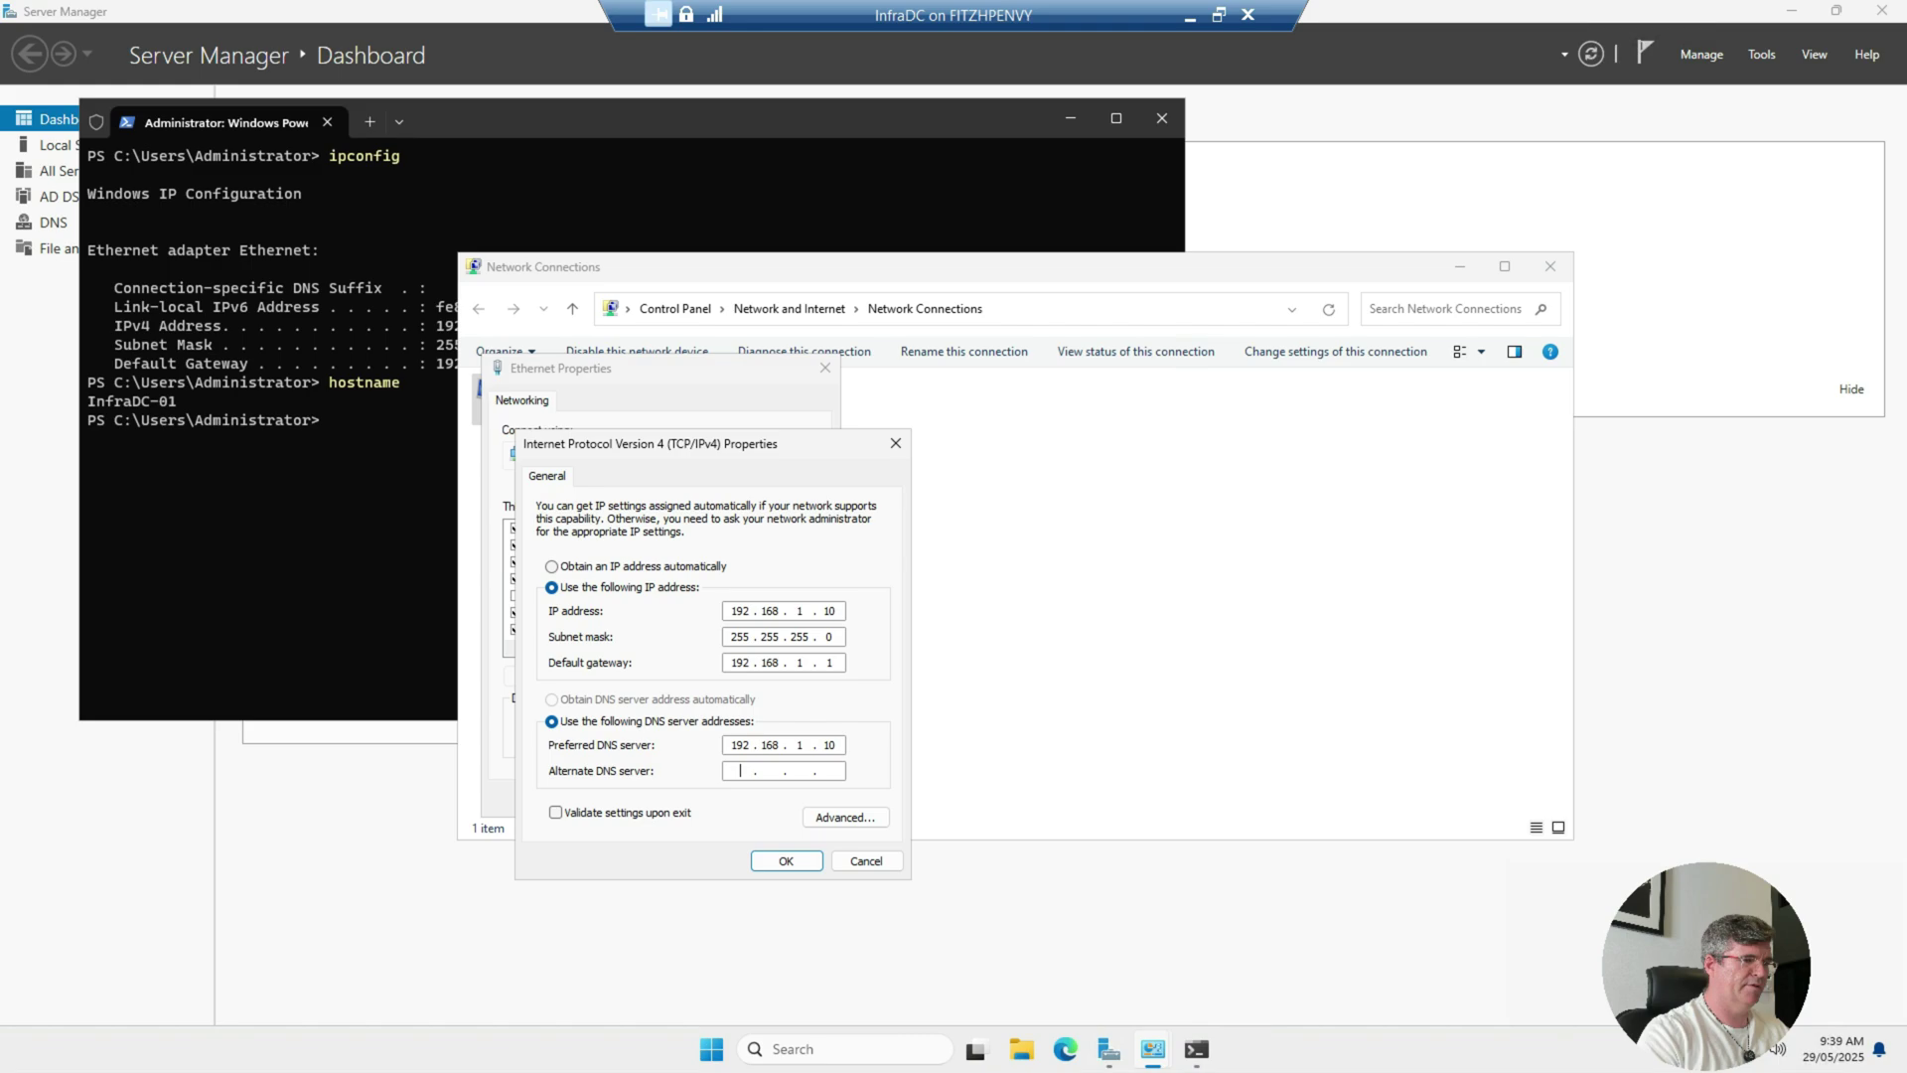
text(192)
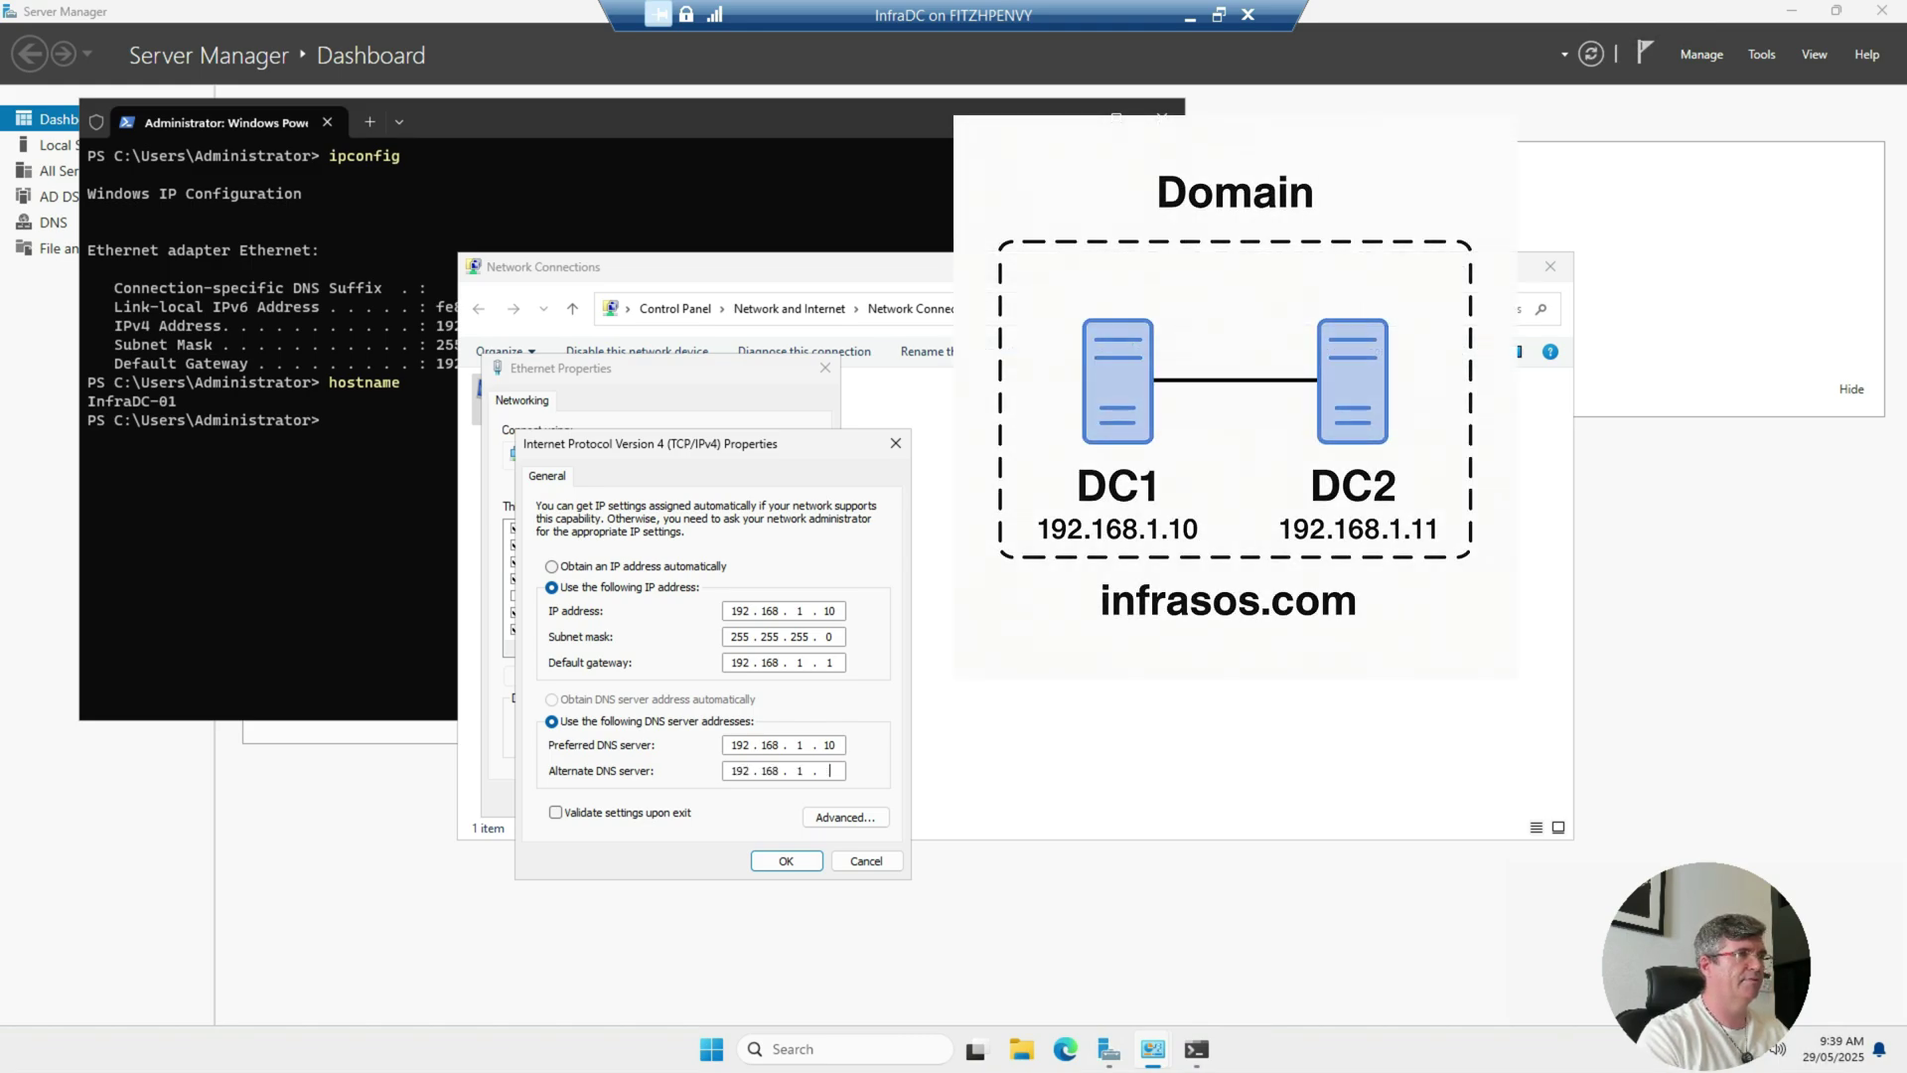
key(Return)
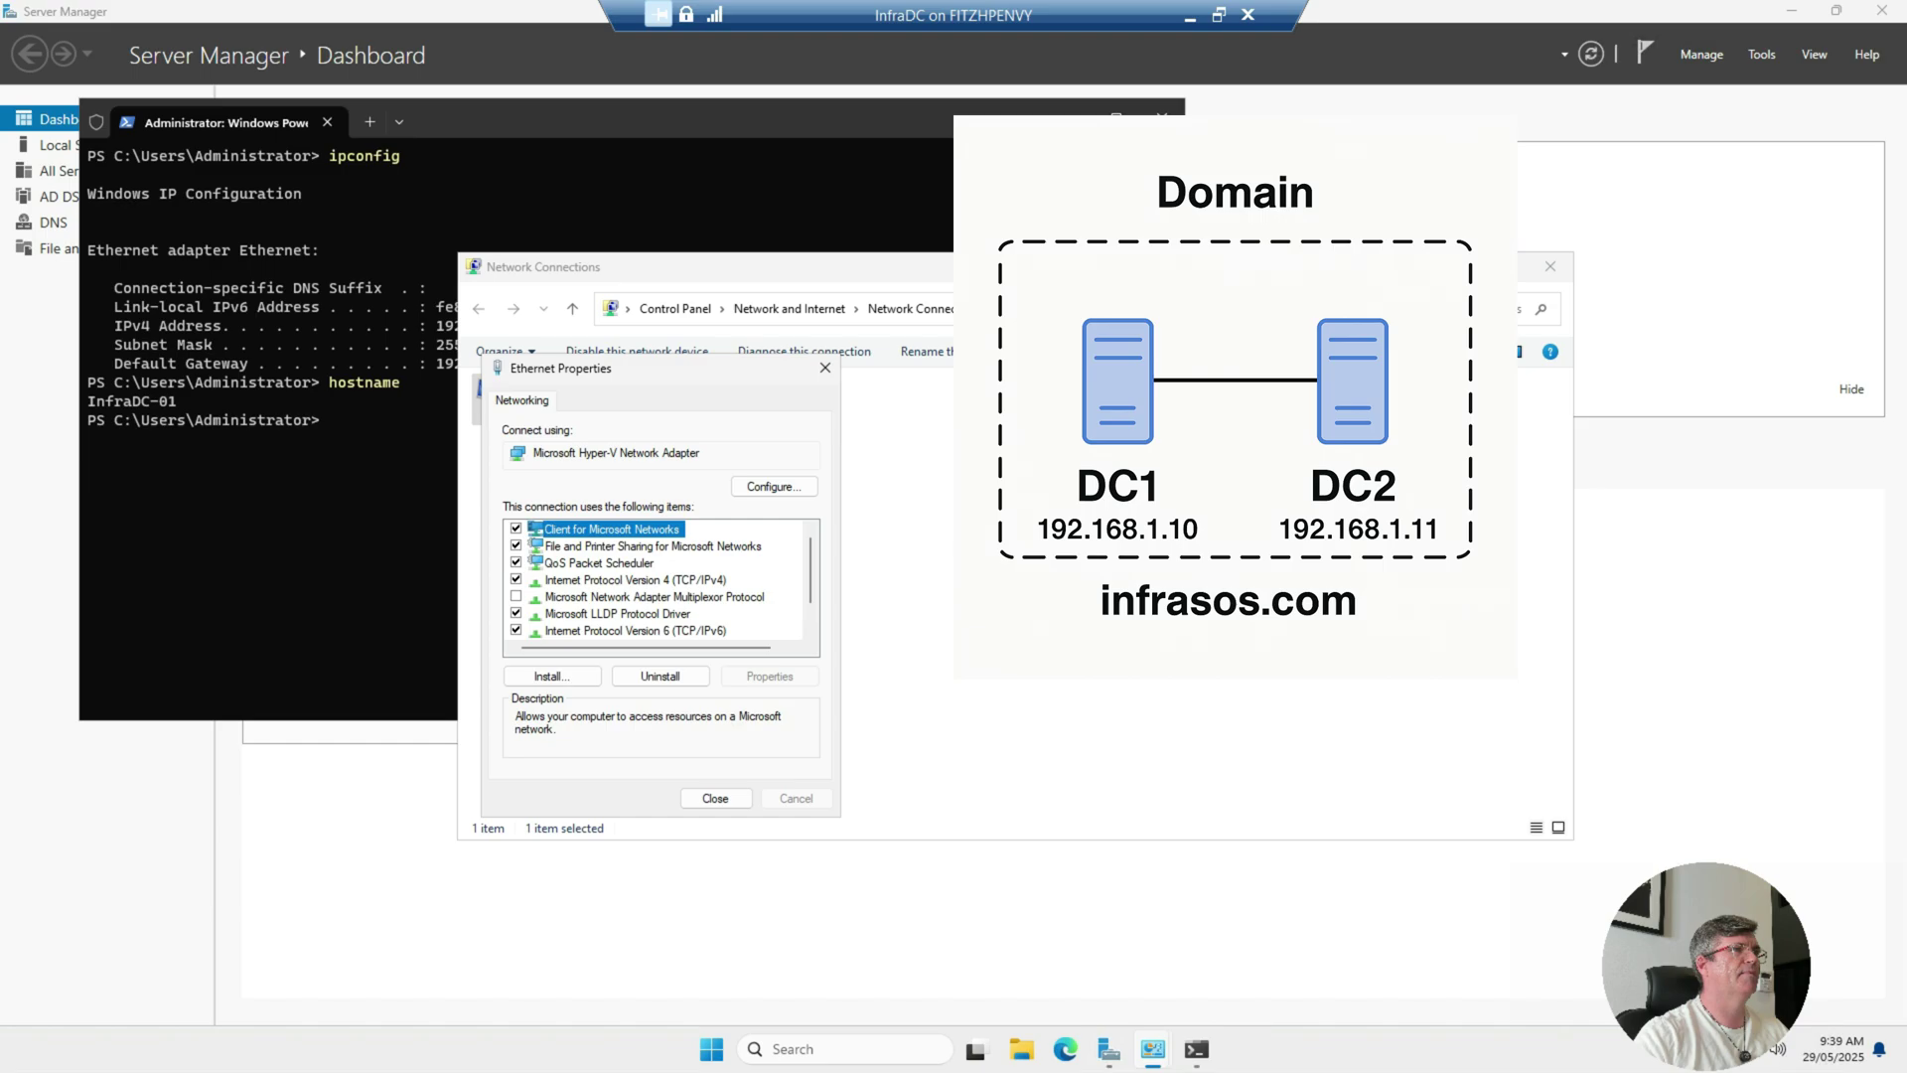
key(Return)
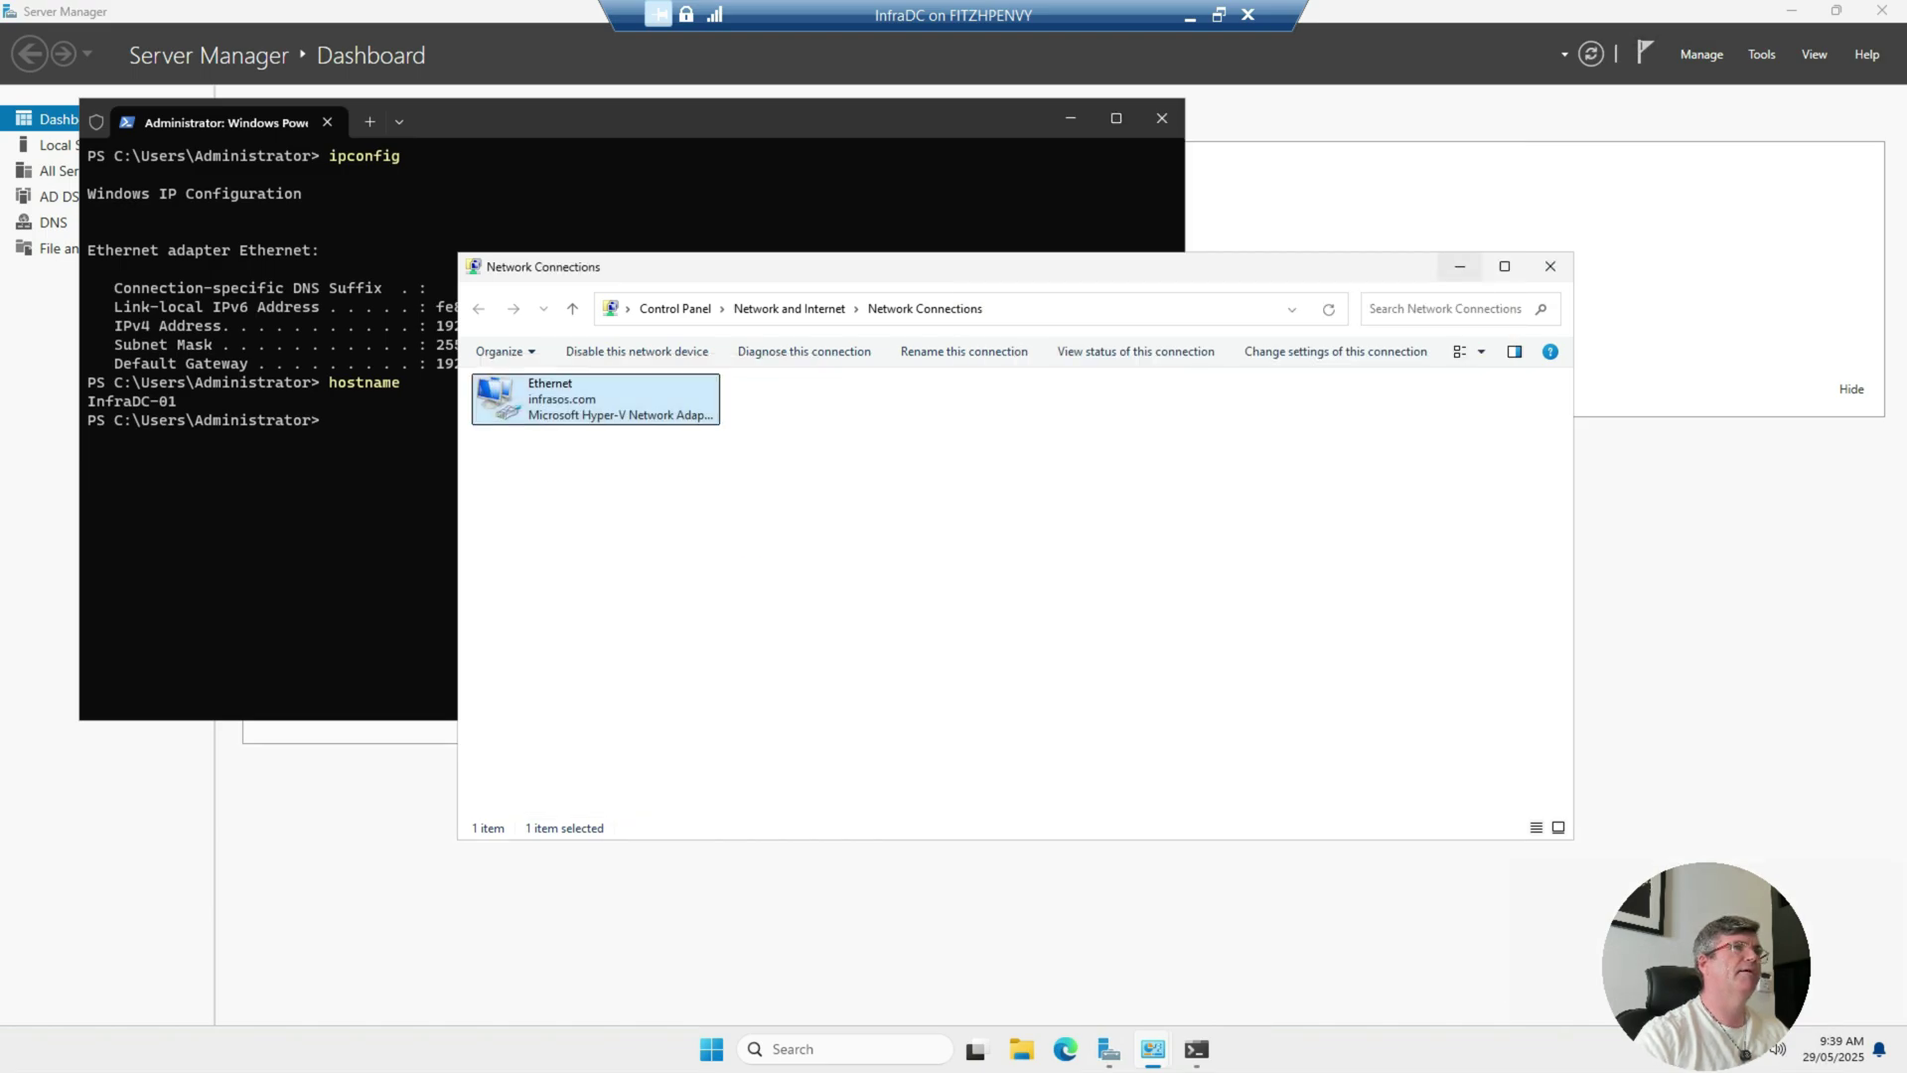
click(1459, 266)
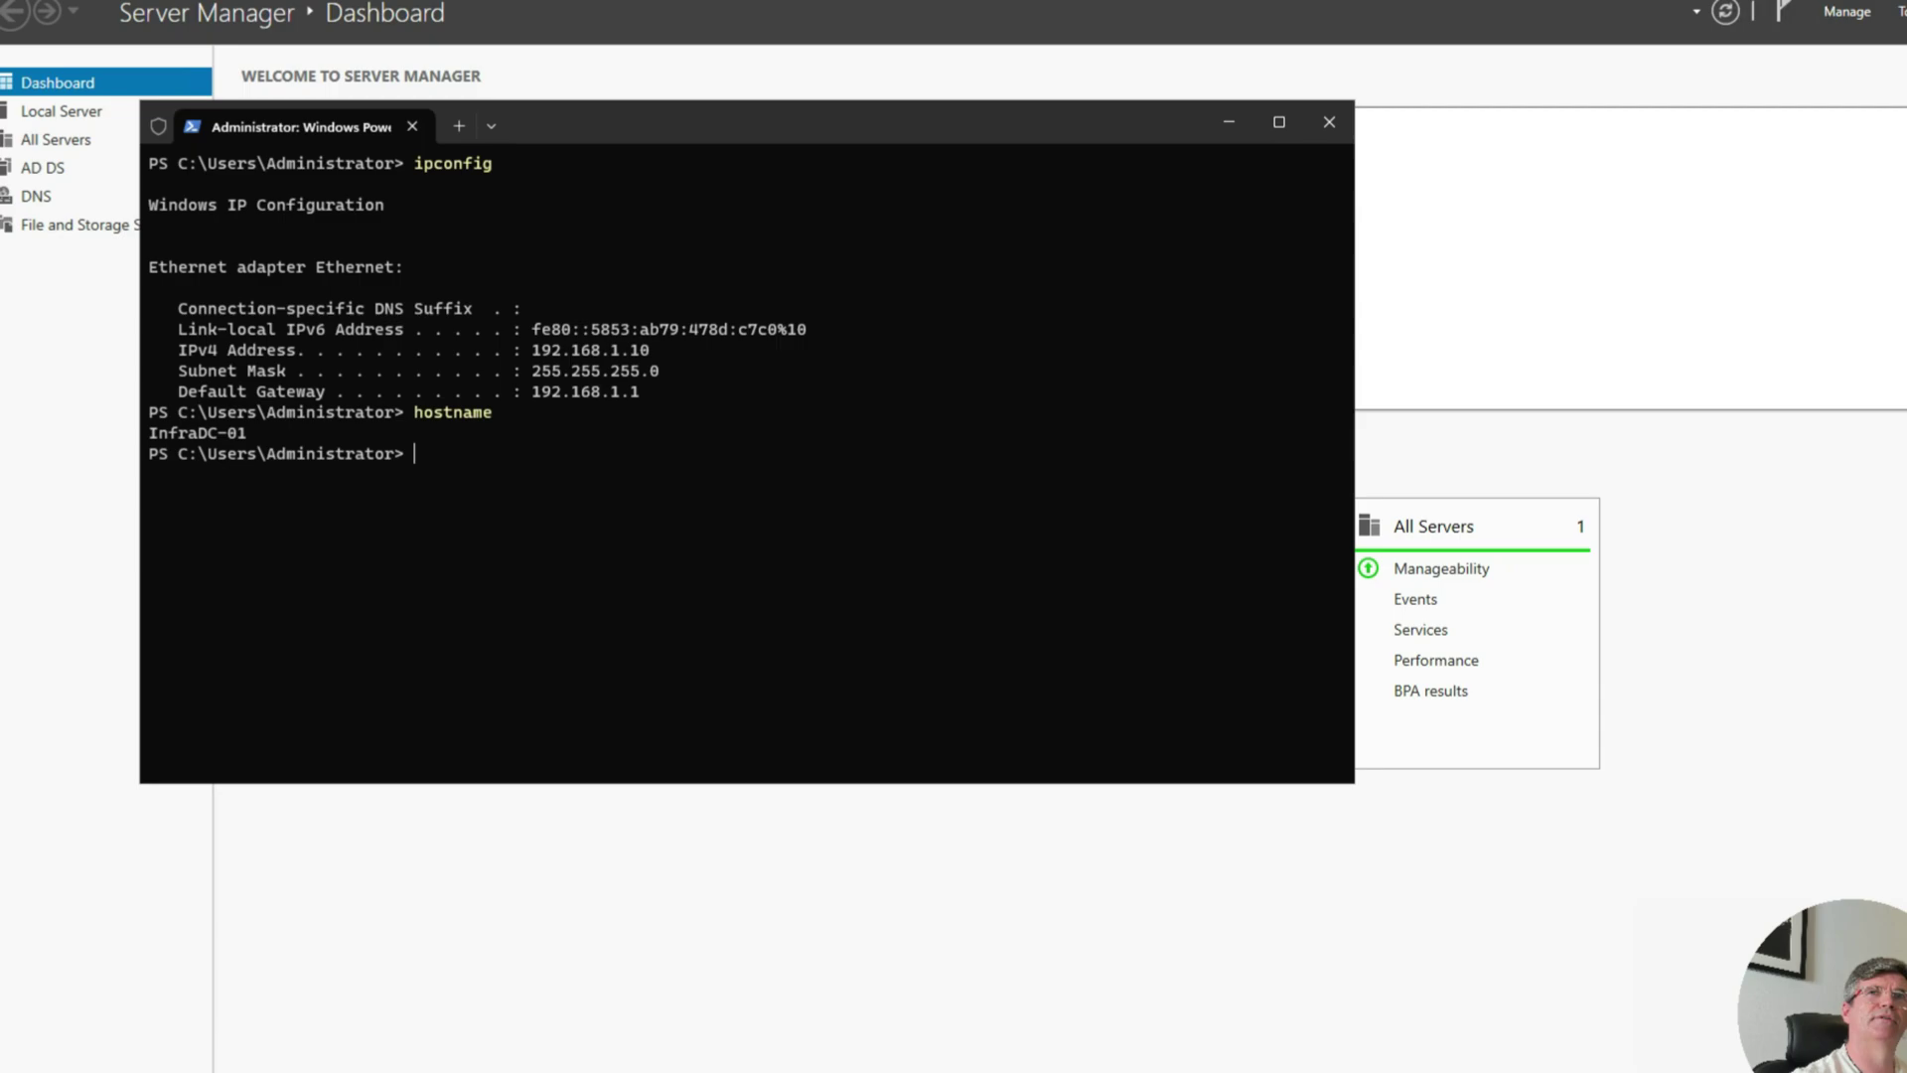
Step: Run repadmin /syncall /AdeP, then repadmin /replsummary to confirm 0 replication failures
text(repadmin /syncall /AdeP)
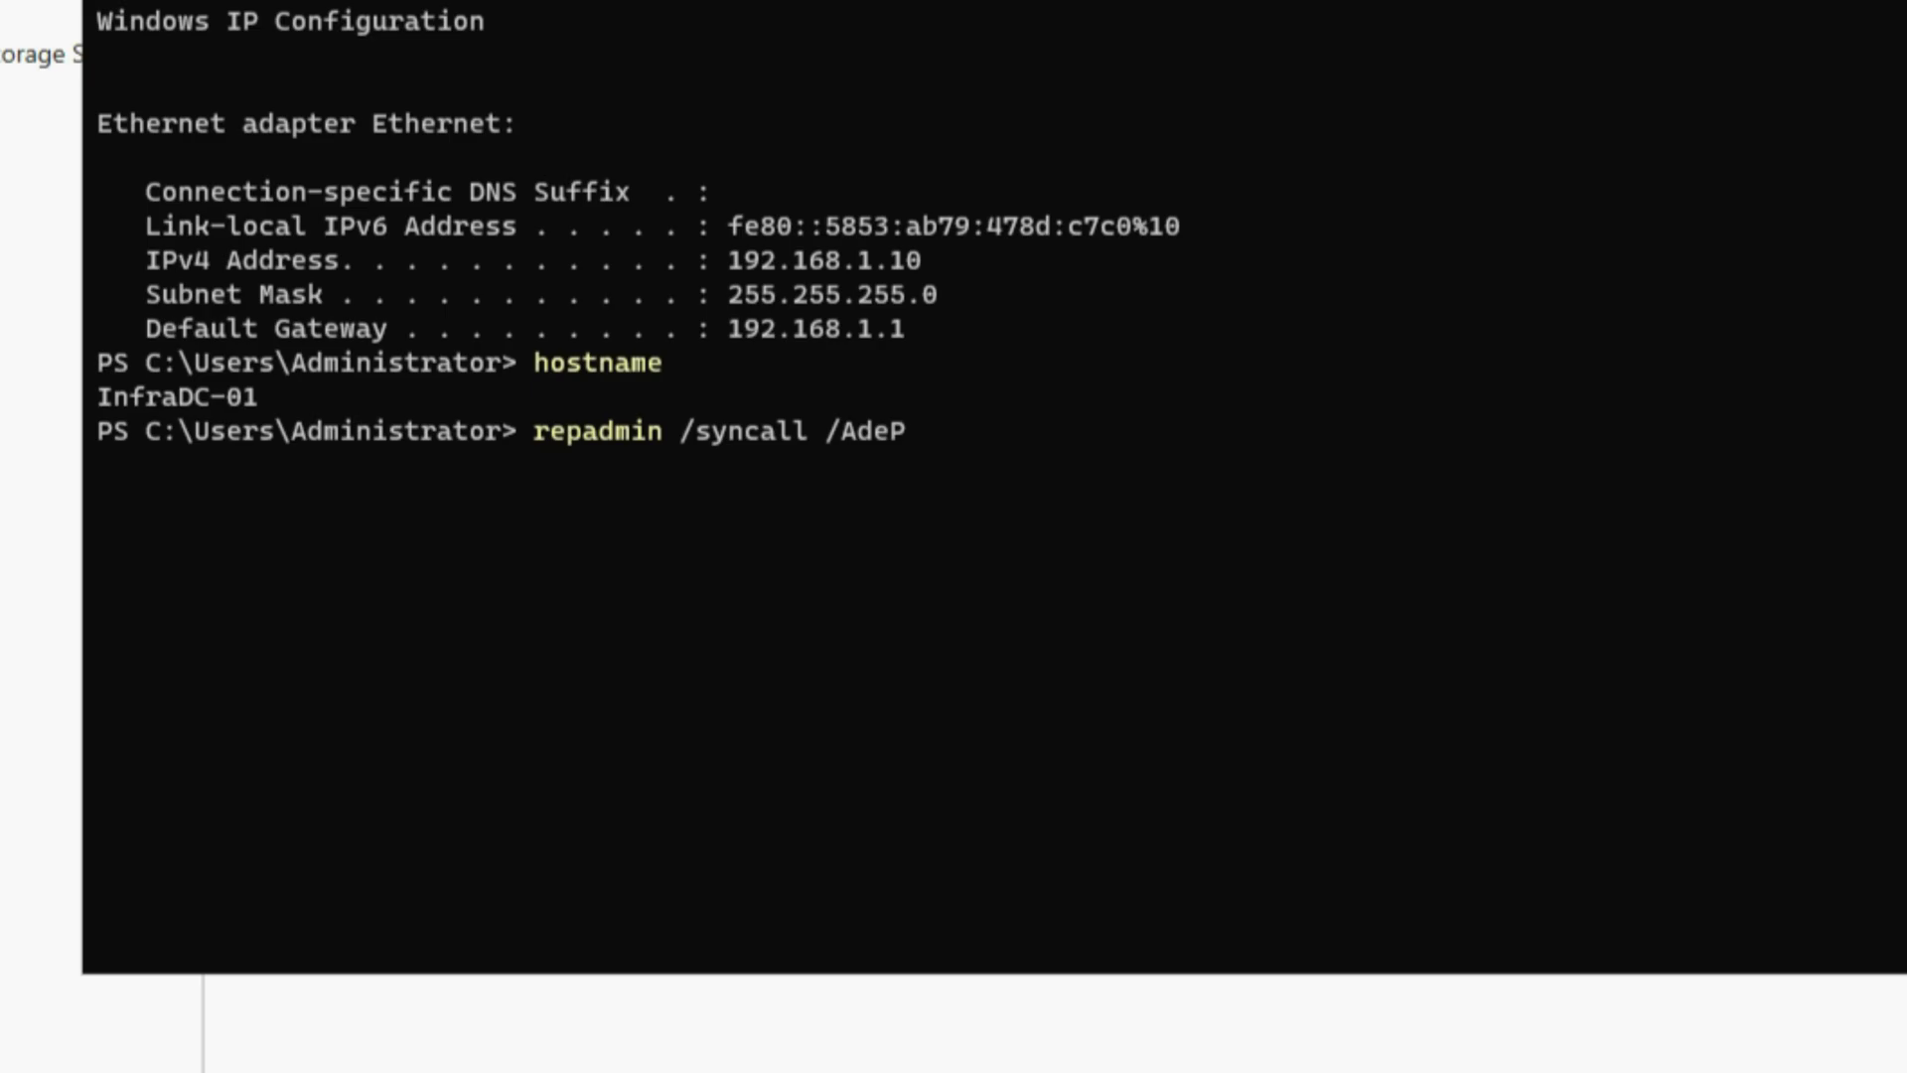
key(Return)
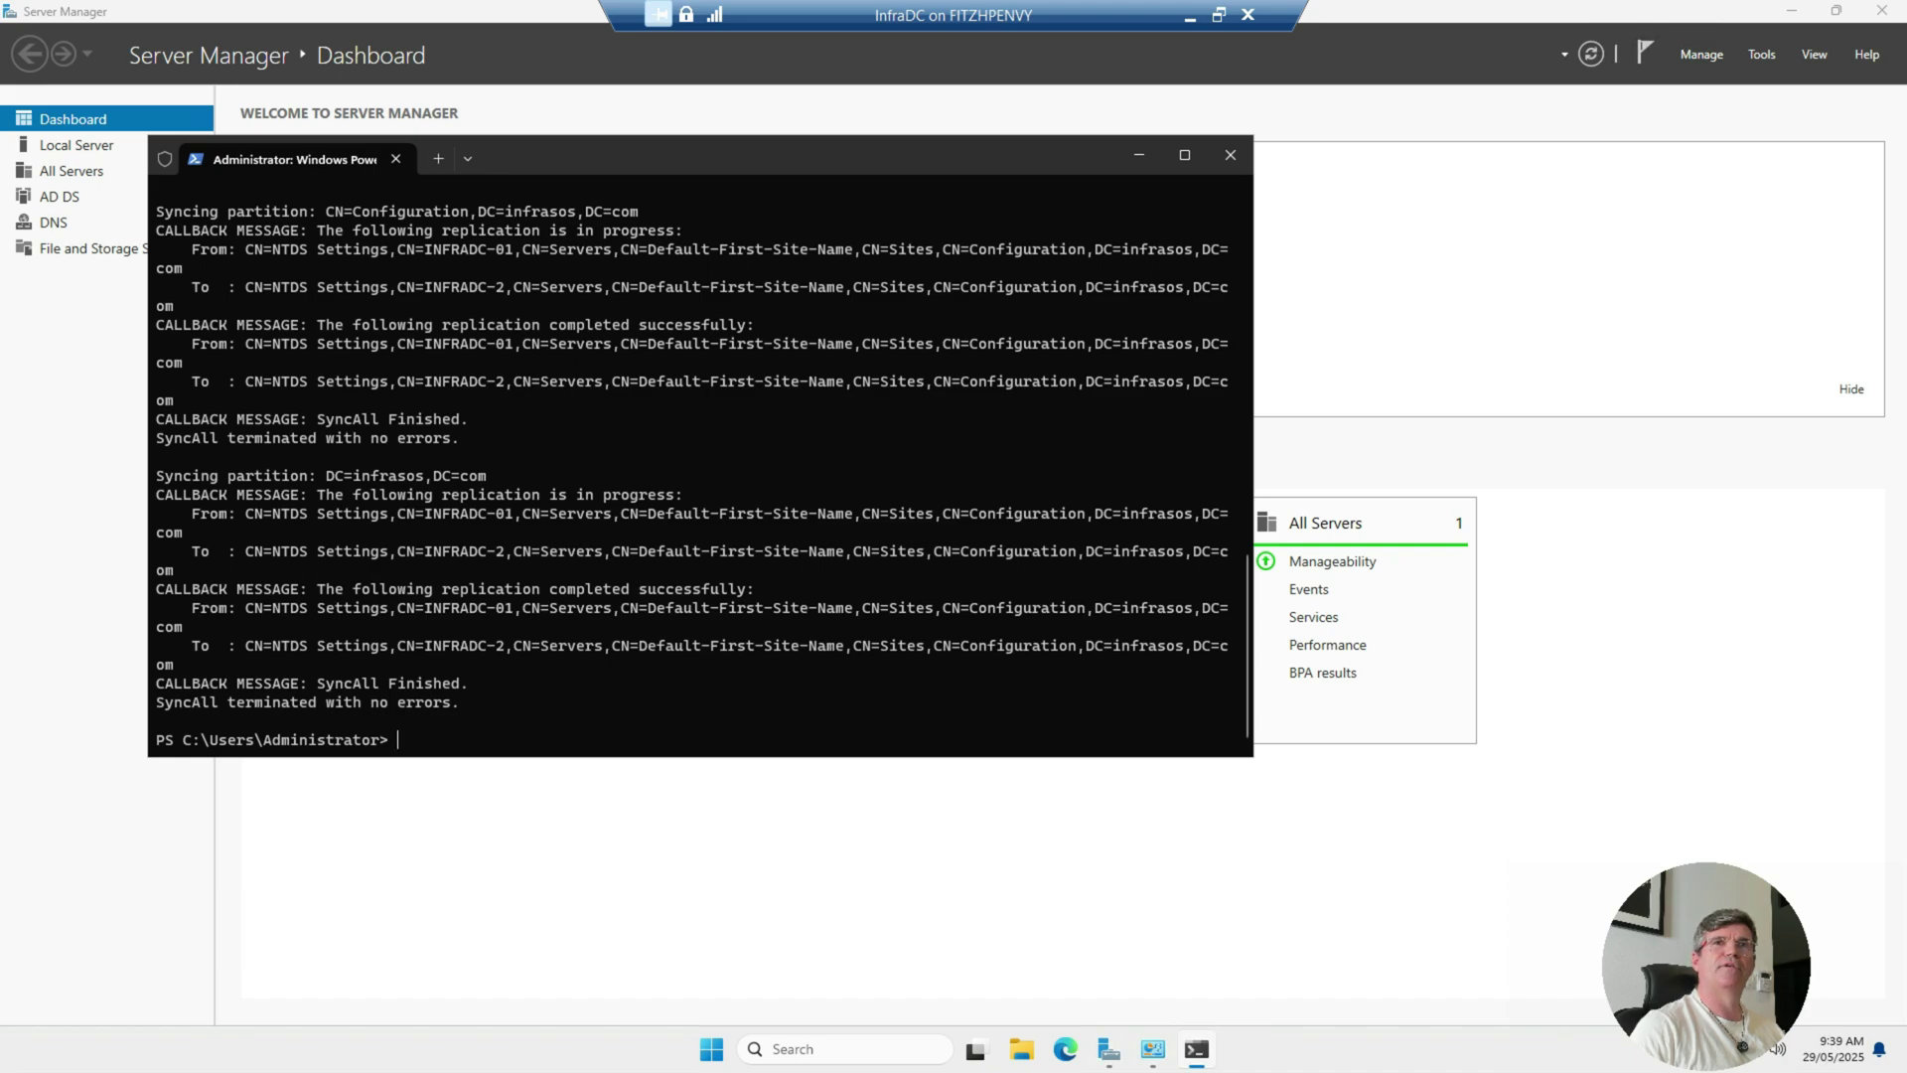
text(repadmin /replsummary)
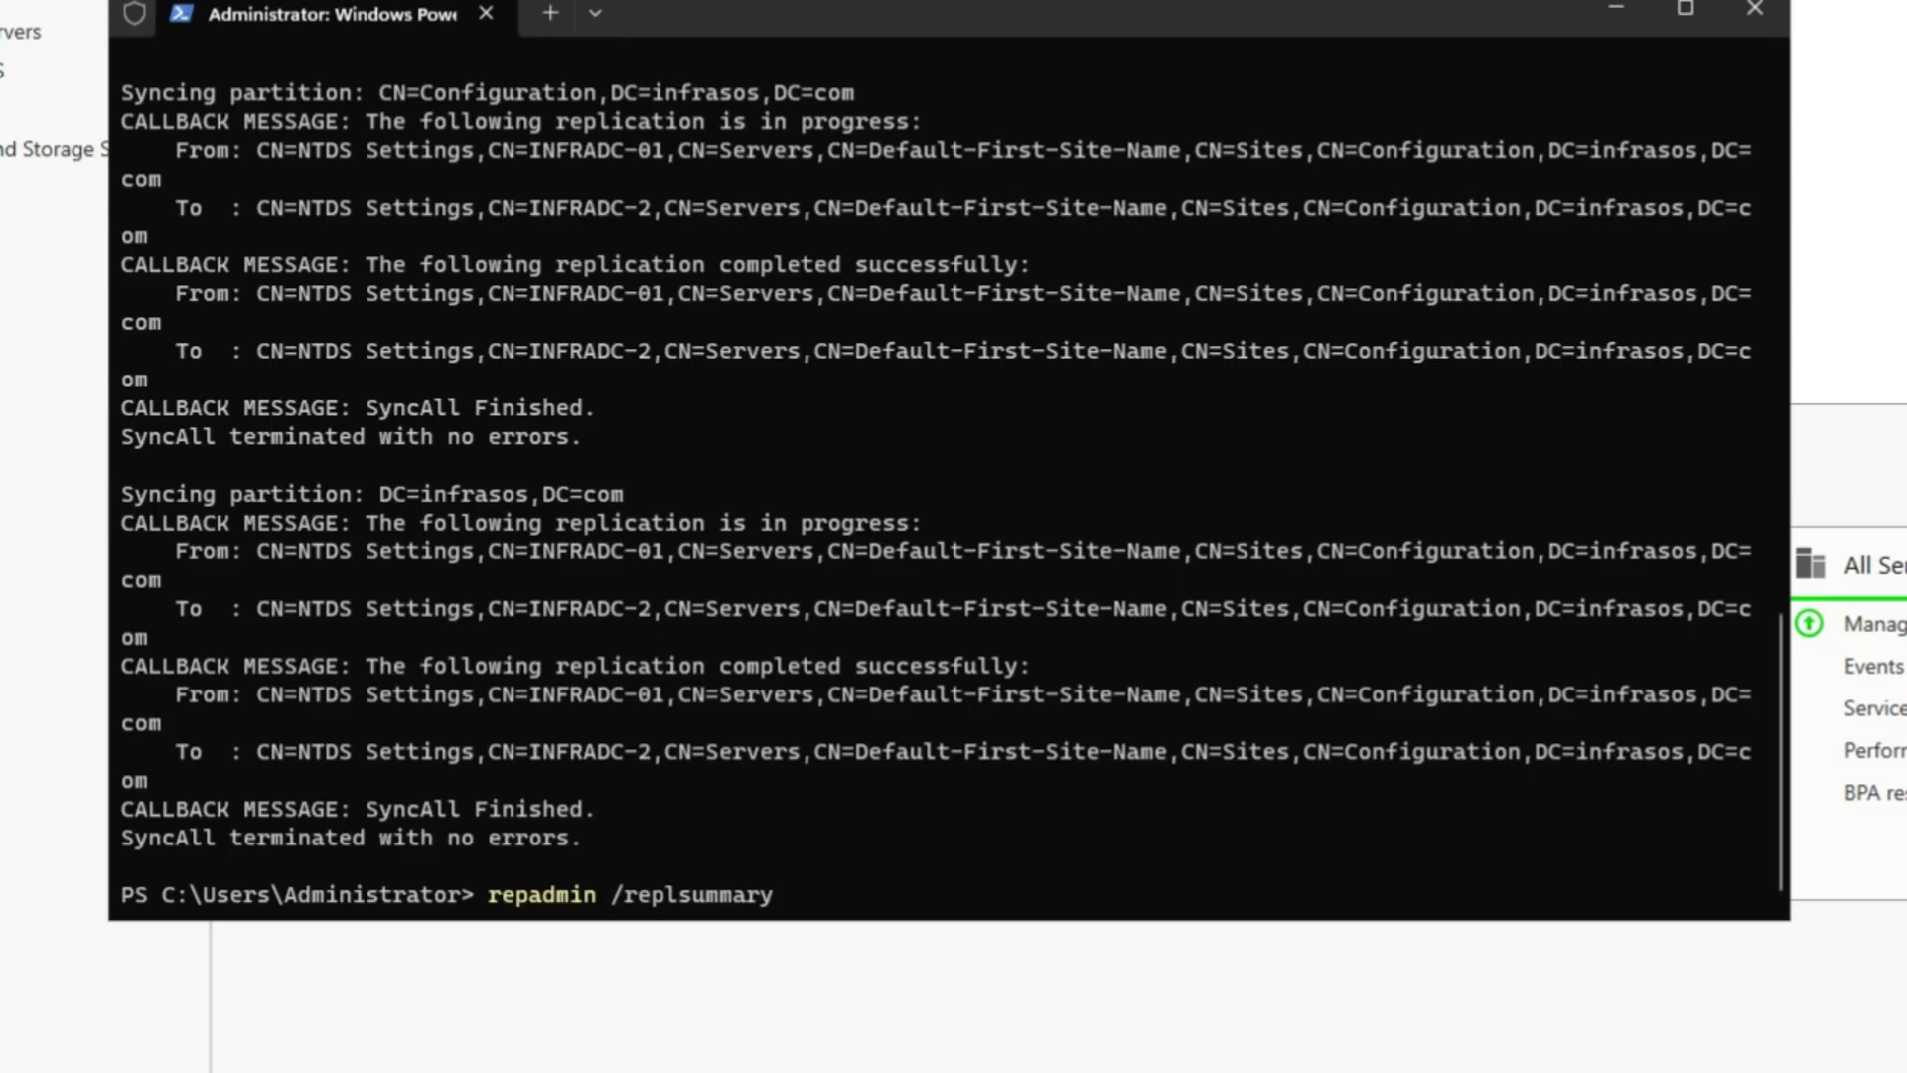
key(Return)
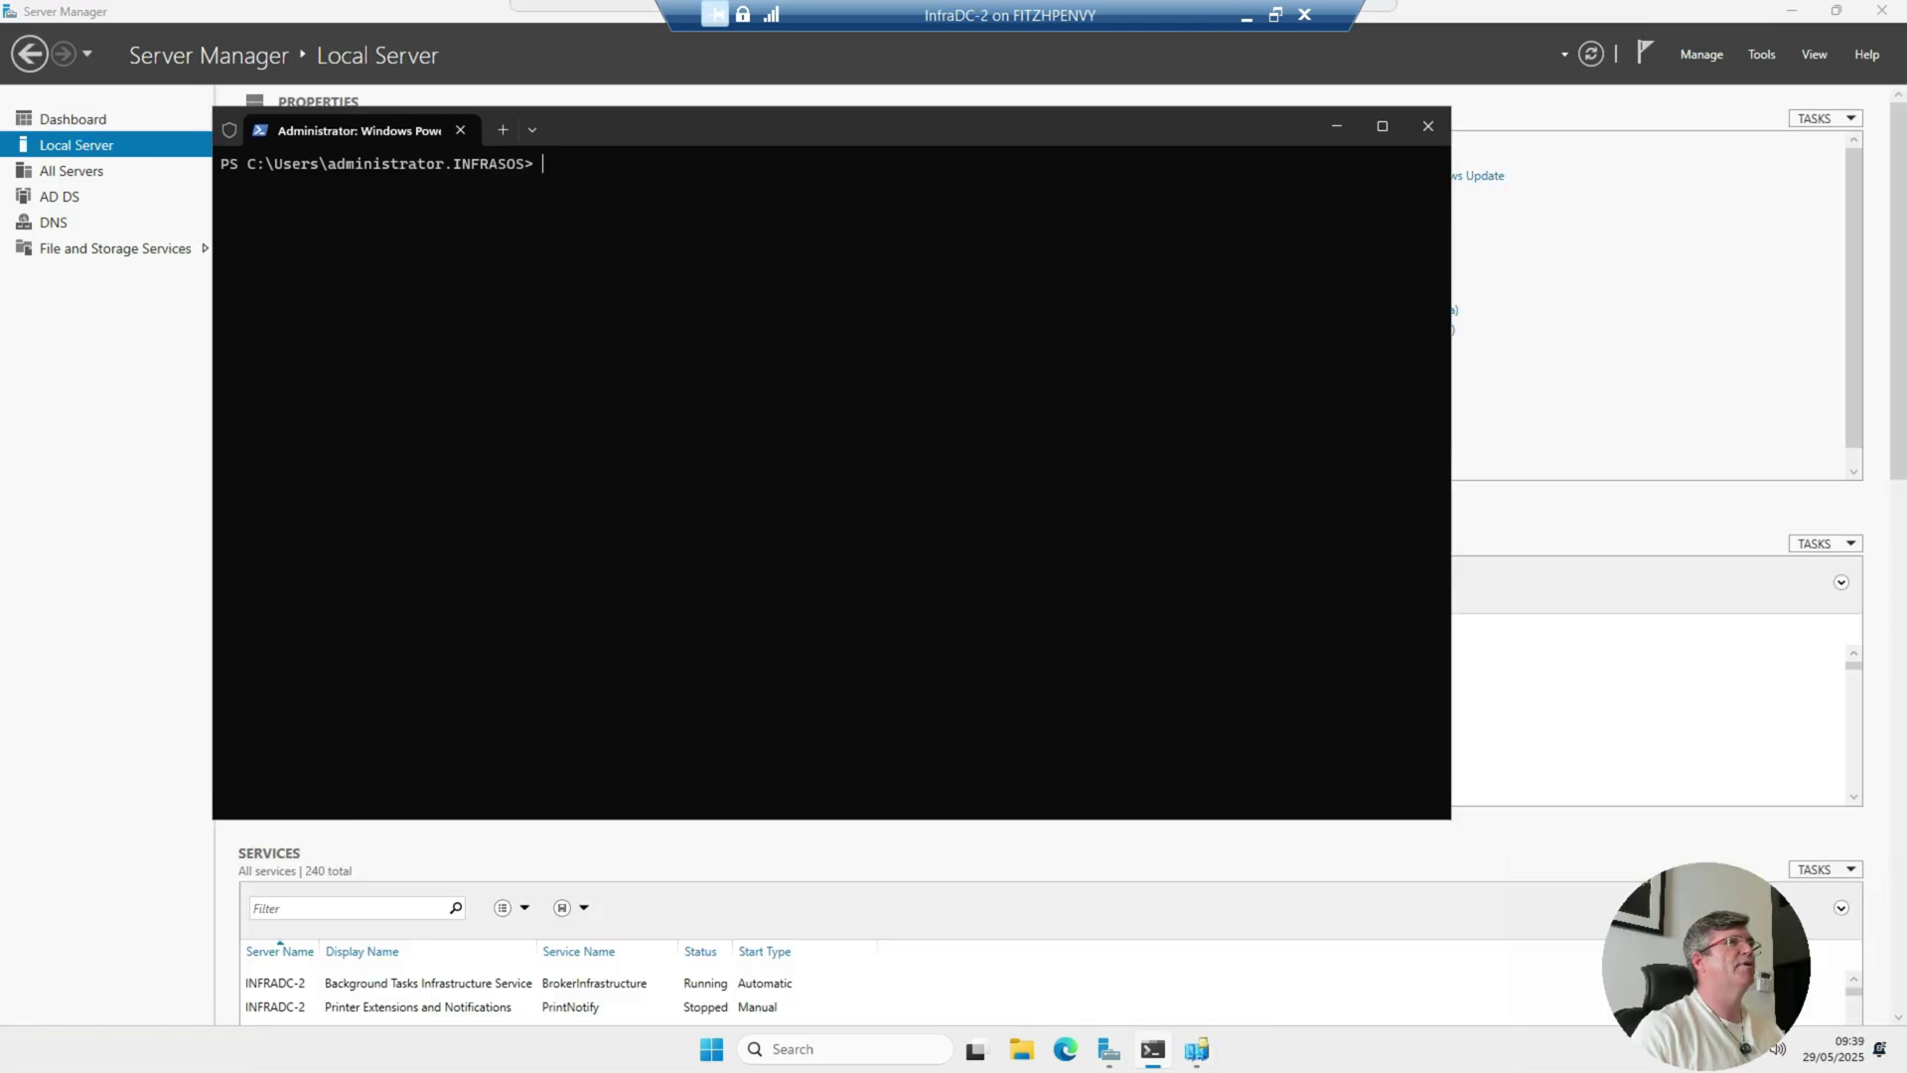
Step: Paste and run repadmin /replsummary on InfraDC-2
text(repadmin /replsummary)
key(Return)
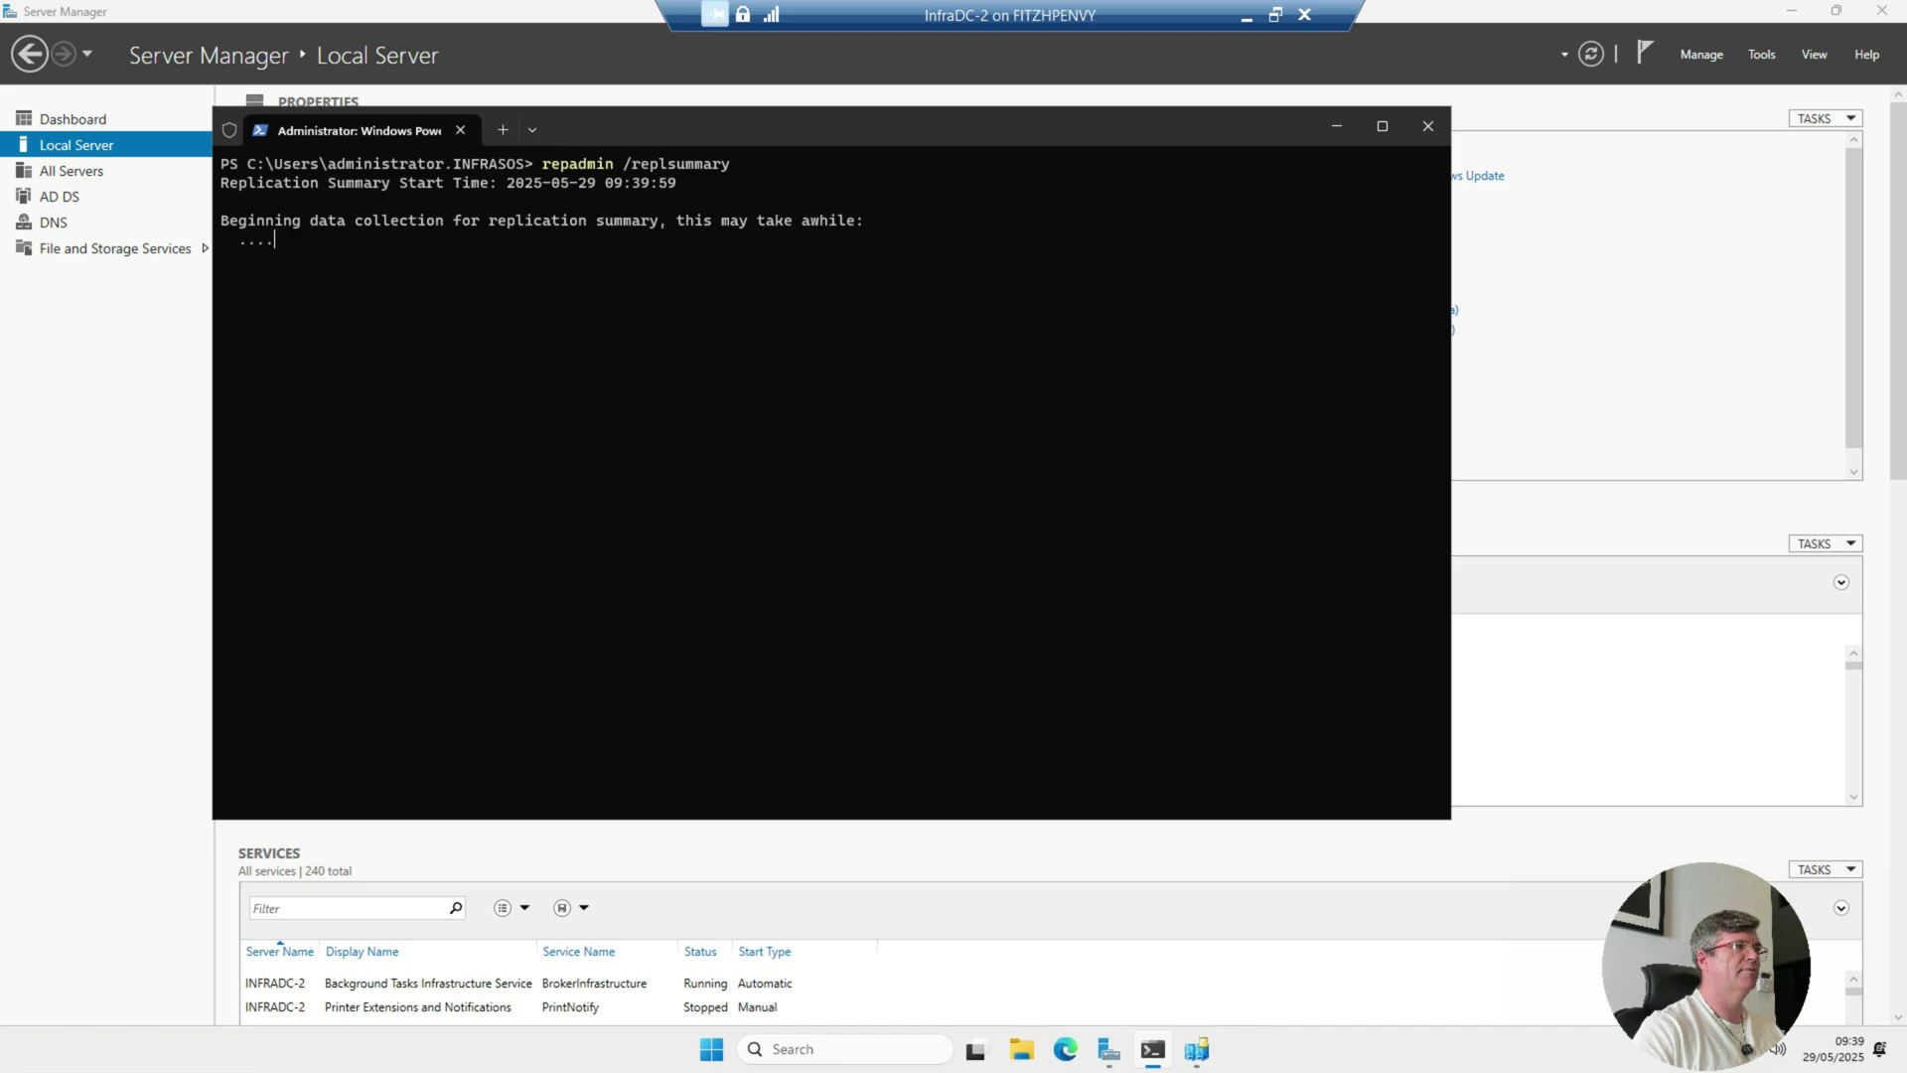